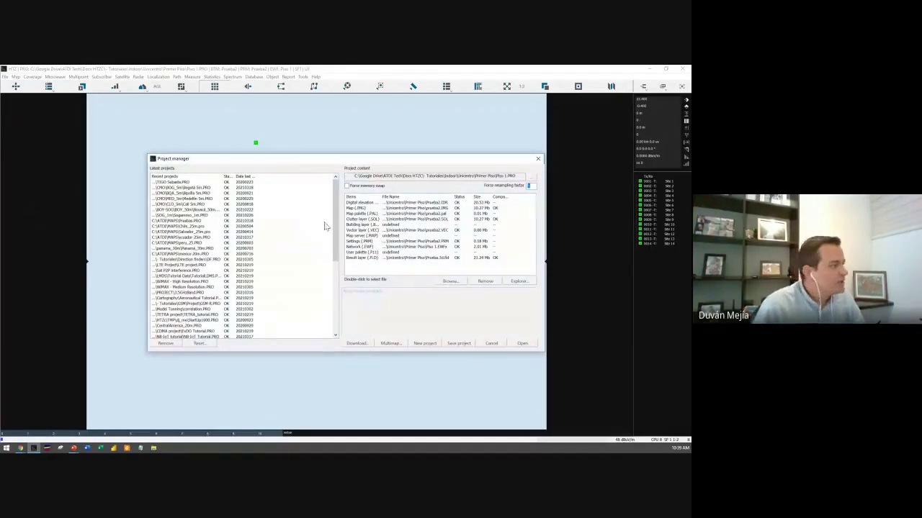
Select the COL\50m\Colombia_50m.PRO project from the recent projects in the project manager.
left_click(180, 193)
scroll(209, 248, "down", 8)
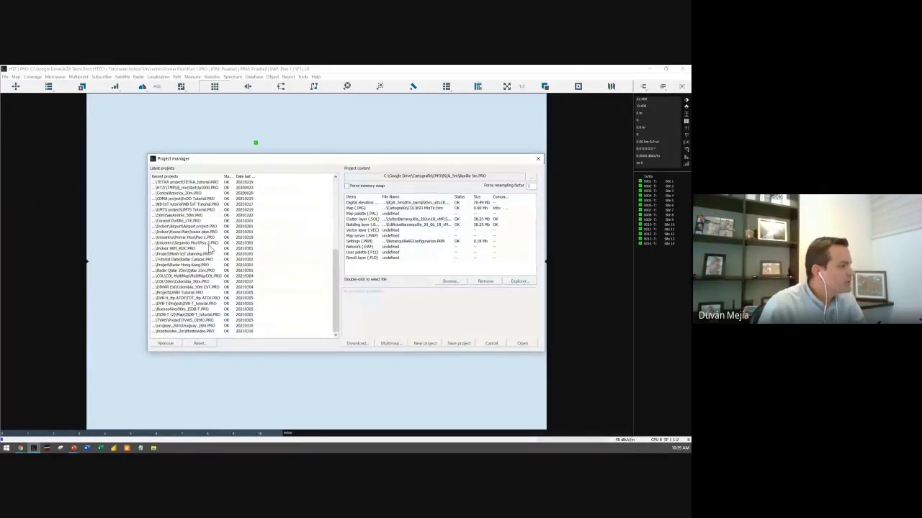
left_click(190, 281)
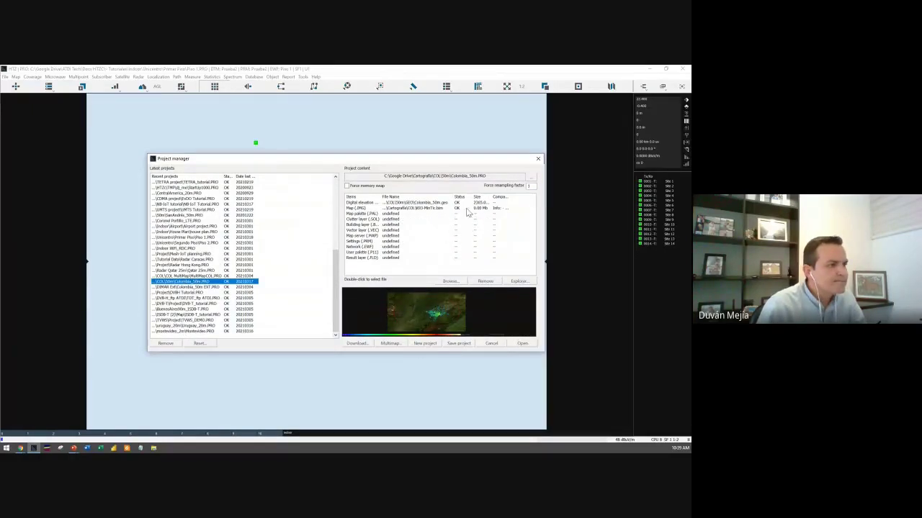
left_click(479, 209)
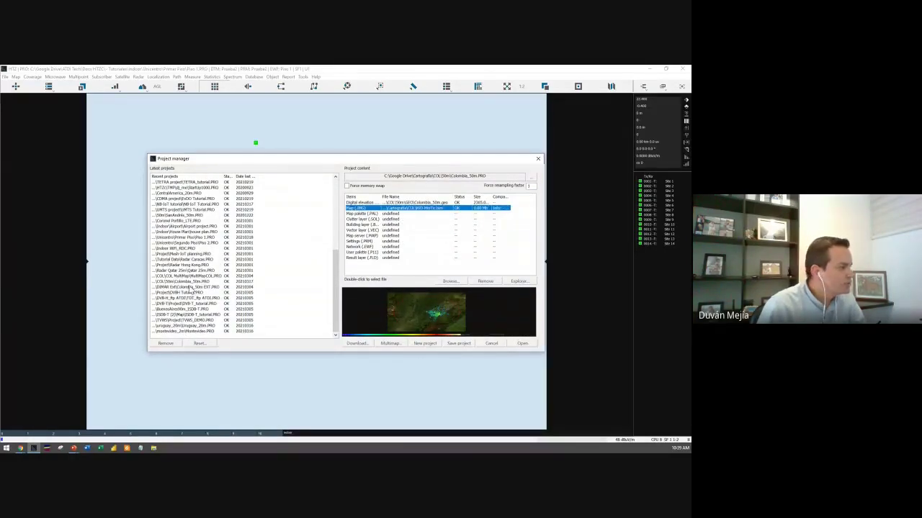
left_click(206, 287)
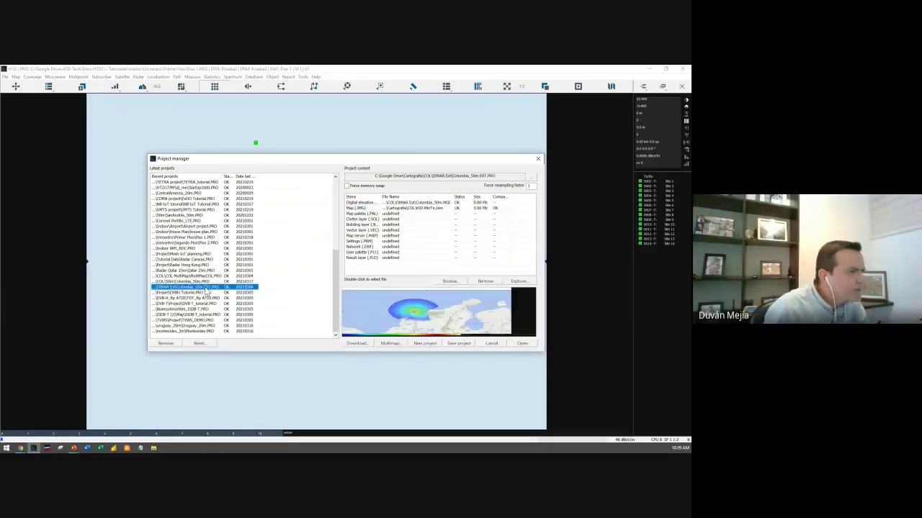
left_click(196, 281)
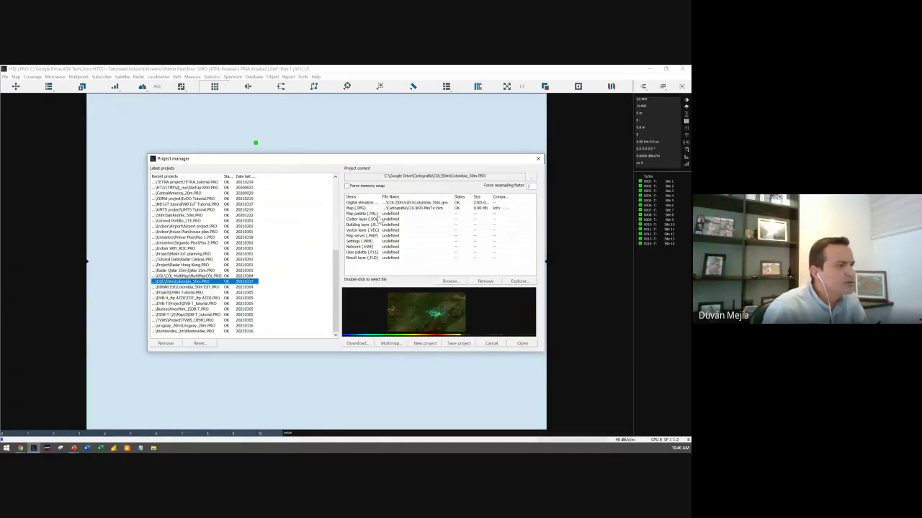
Assign the Colombia 50 m clutter file from the Cartografía\COL\50m\SOL folder as the project's clutter layer.
double_click(376, 225)
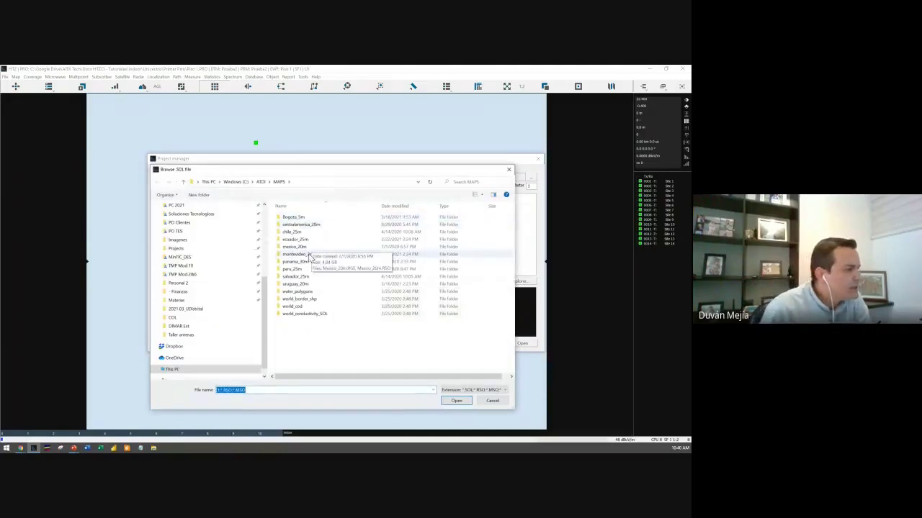
scroll(189, 260, "up", 4)
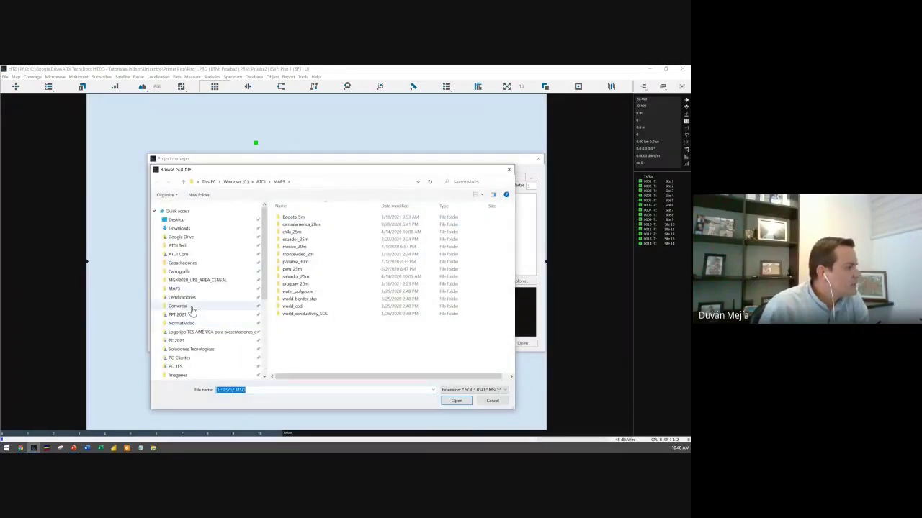
left_click(185, 272)
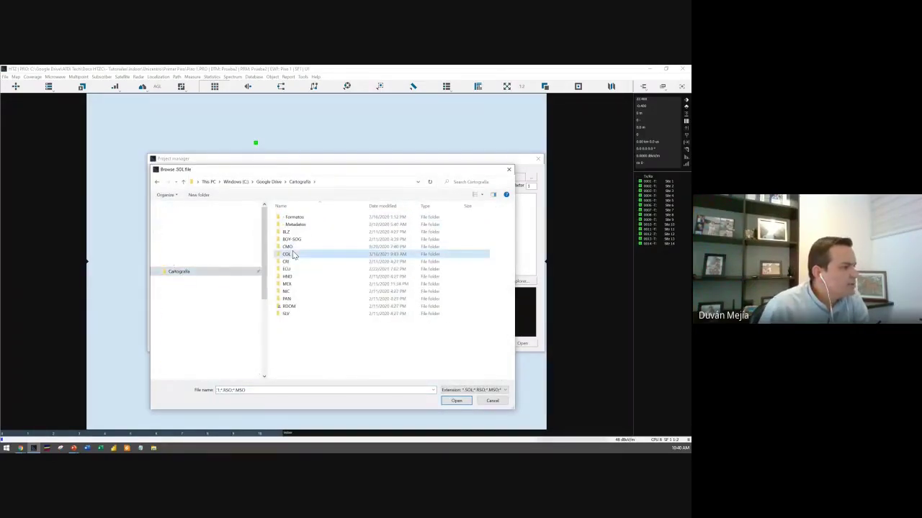
double_click(306, 247)
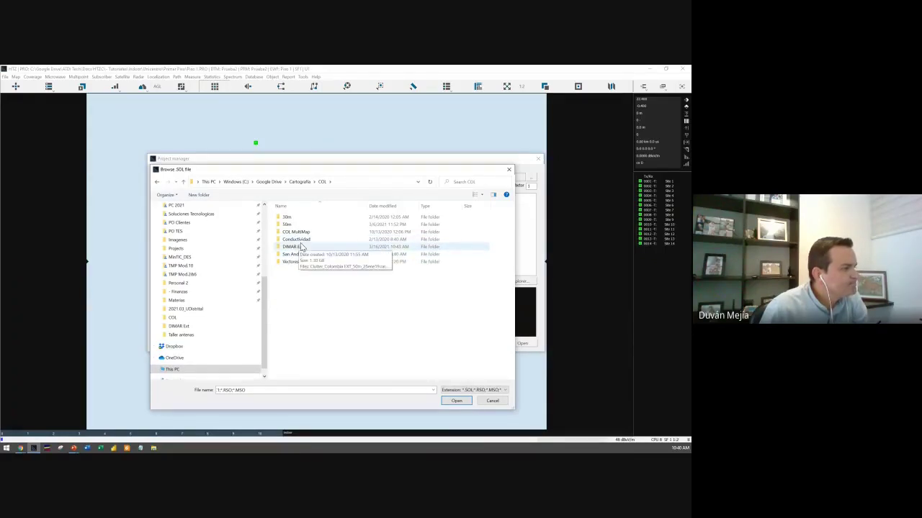
left_click_drag(322, 168, 362, 134)
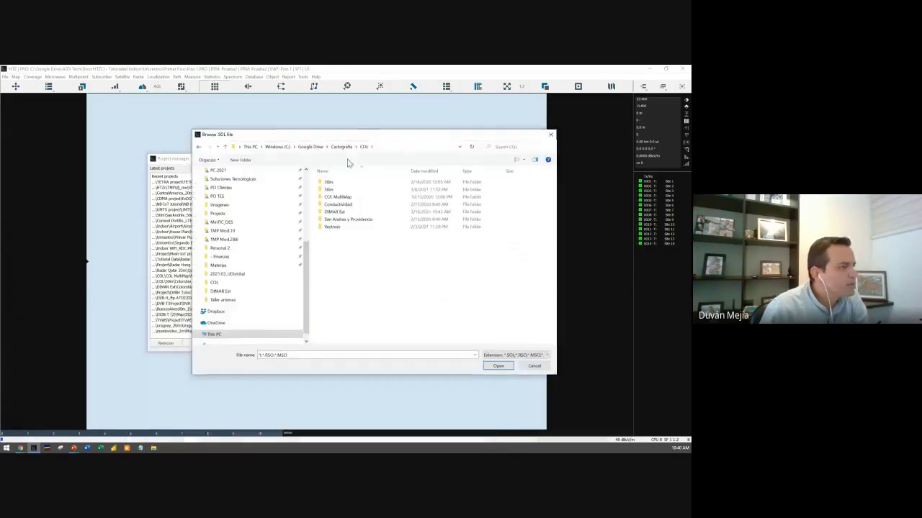
double_click(330, 189)
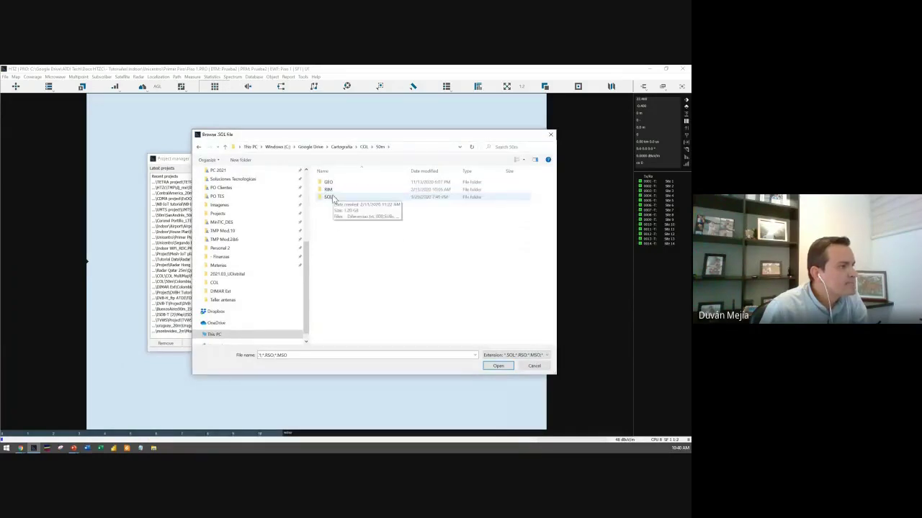
double_click(332, 194)
double_click(338, 183)
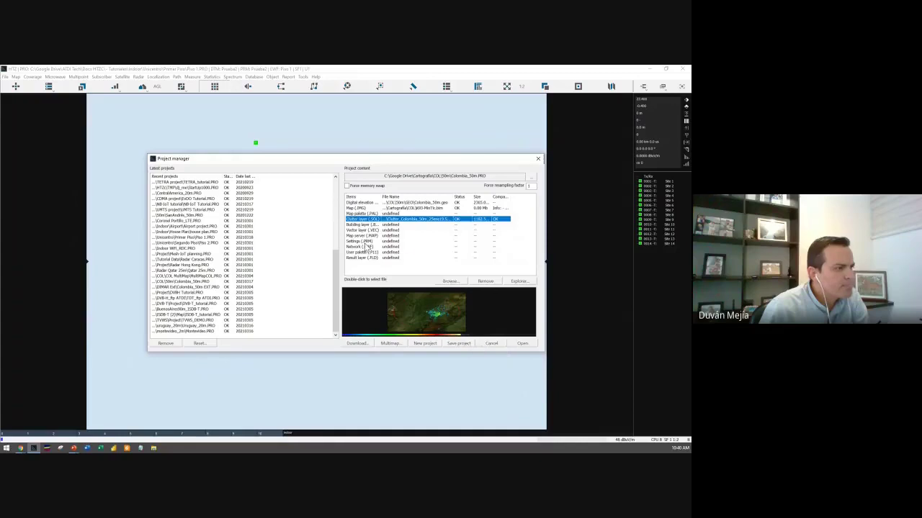
Assign Clutter_Colombia_50m_25ene19 (TDT).PRM as the project's settings file and save the project, overwriting the existing one.
double_click(364, 242)
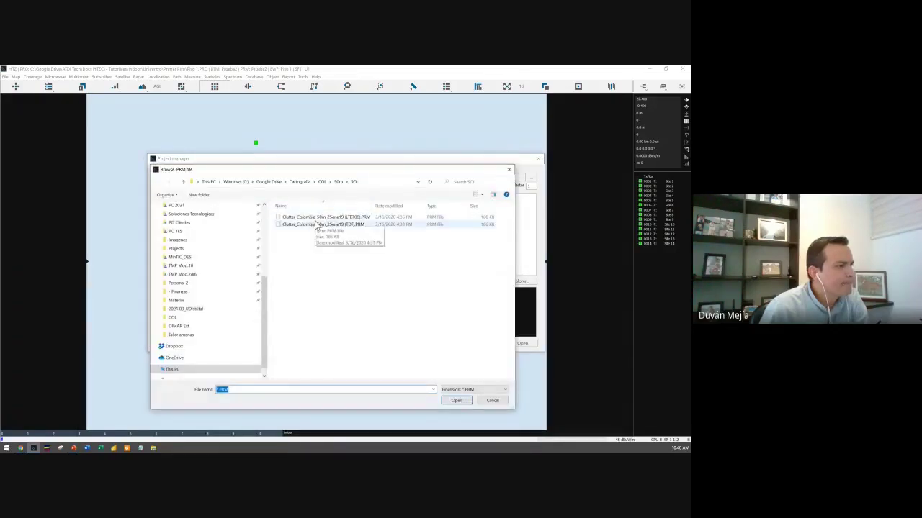
double_click(314, 226)
left_click(468, 346)
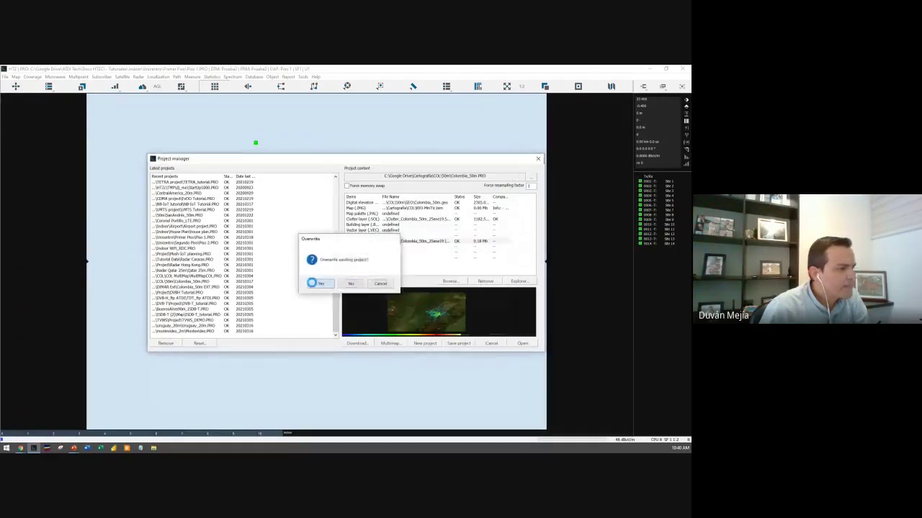
key("Return")
key("Return")
Open the Colombia_50m project and switch its map layer to the DEM view.
left_click(523, 343)
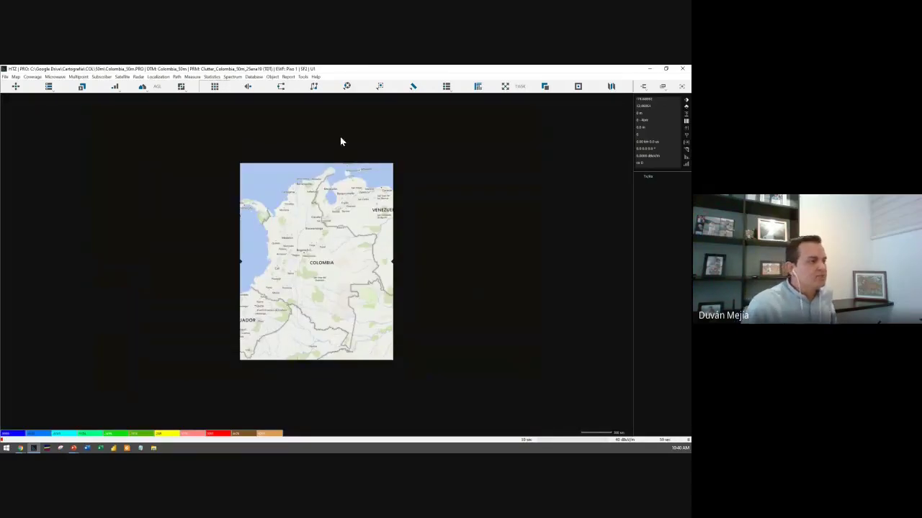
left_click(606, 87)
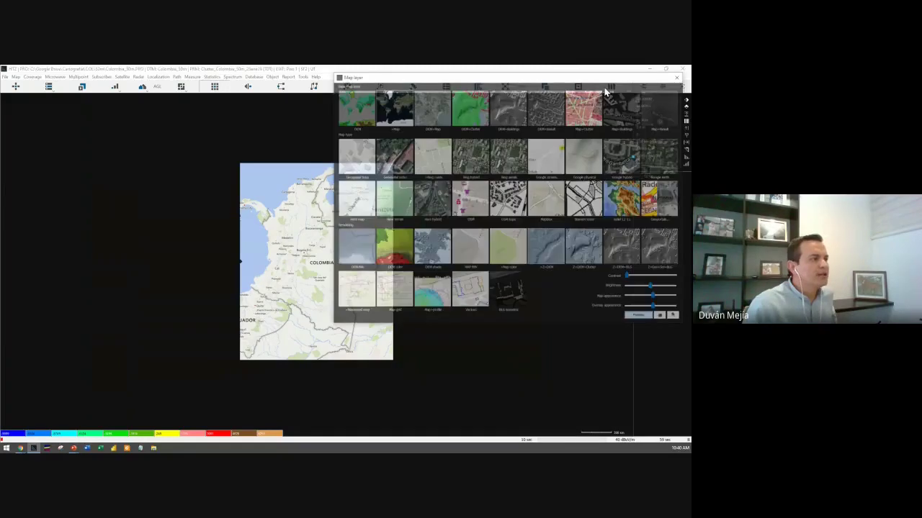
left_click(350, 112)
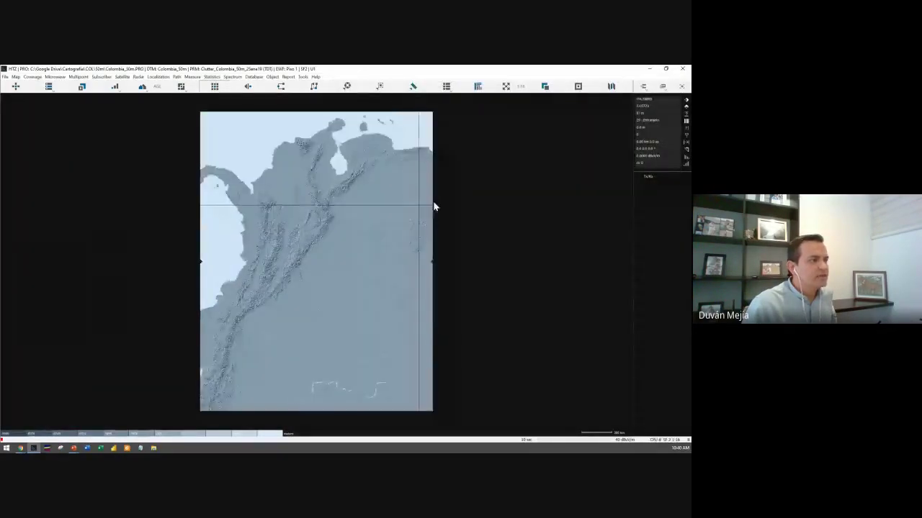
Switch the map layer to the clutter view and examine the clutter classes around the large urban area in central Colombia.
left_click(610, 86)
left_click(584, 101)
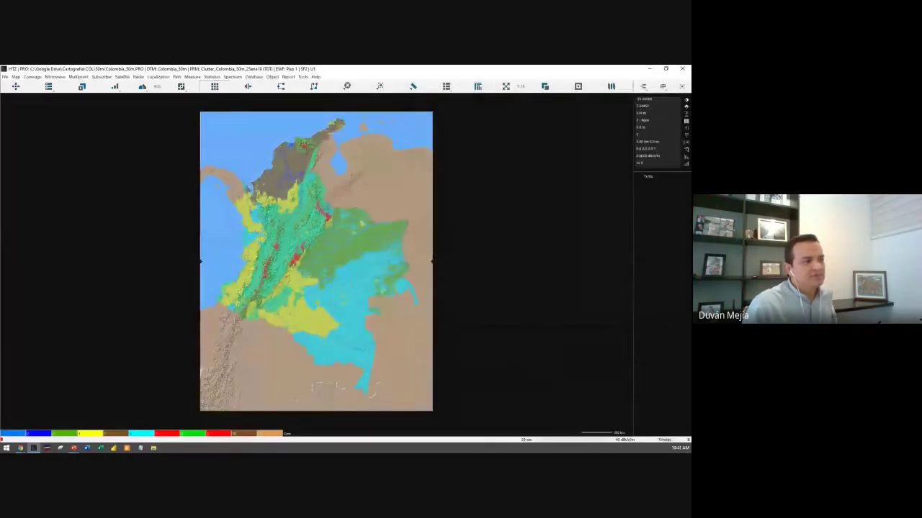
scroll(317, 261, "up", 2)
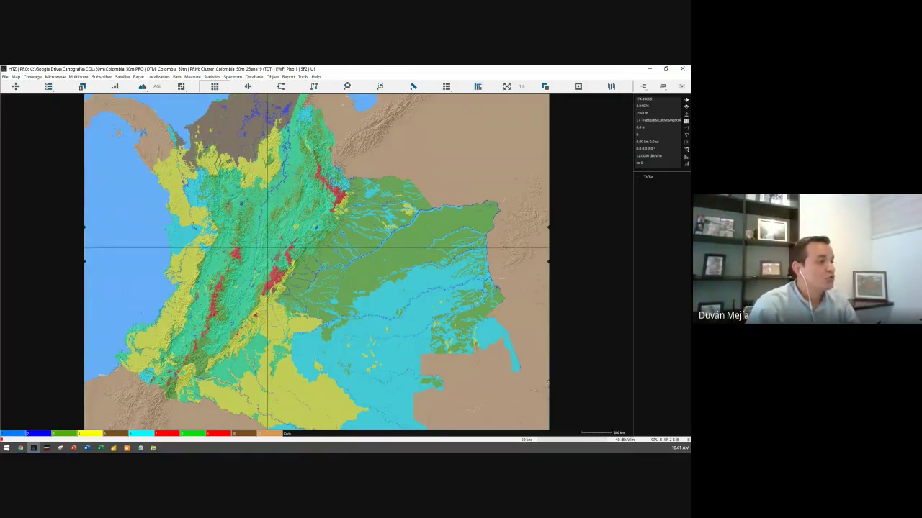
scroll(268, 248, "up", 3)
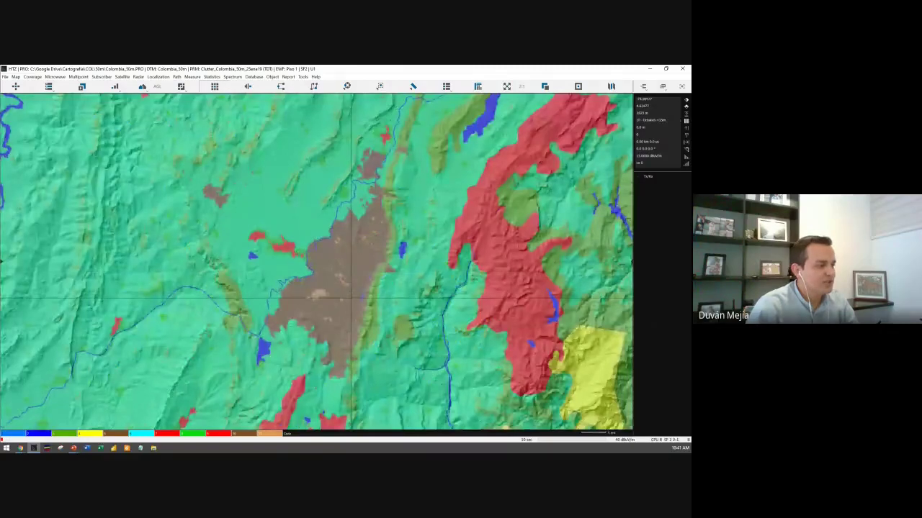
scroll(350, 295, "up", 2)
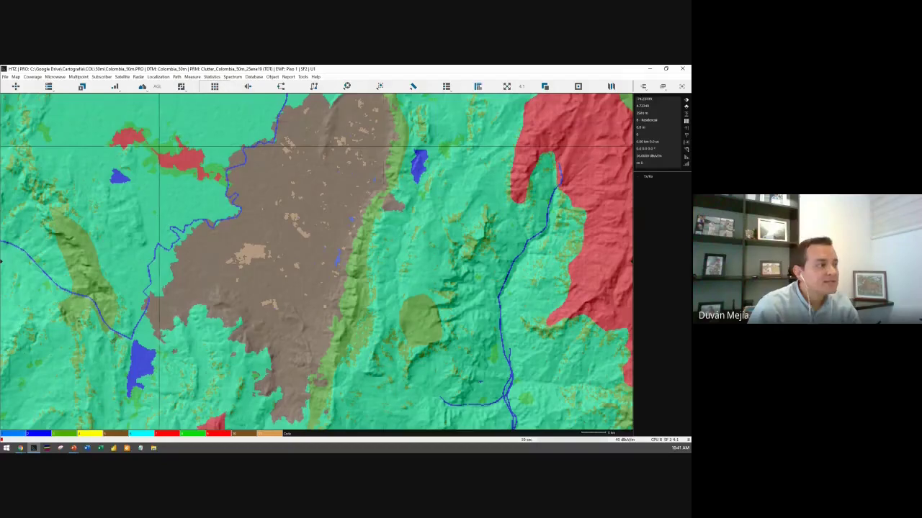
scroll(448, 202, "down", 2)
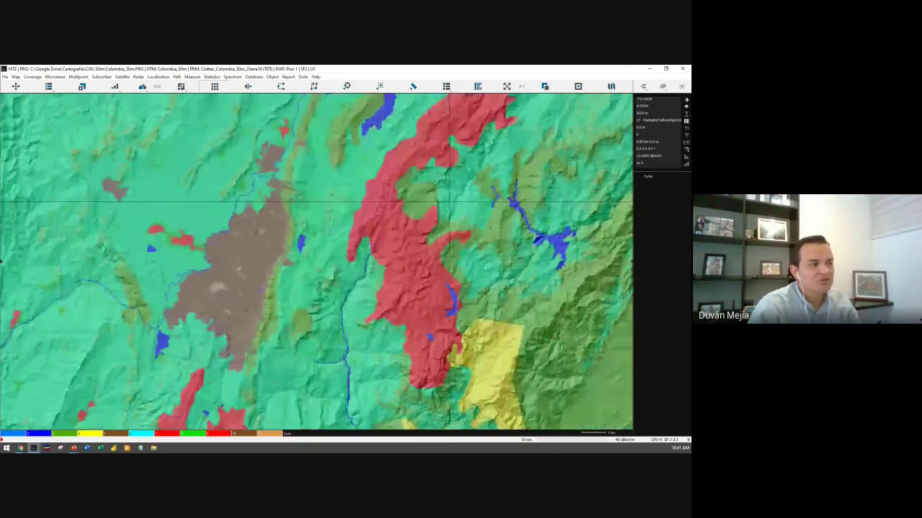
scroll(448, 202, "down", 2)
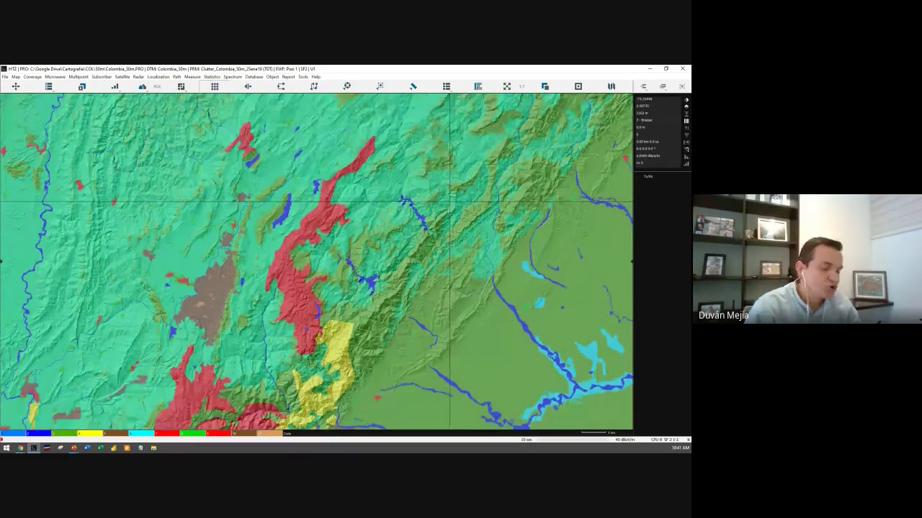
Open the clutter settings and review the clutter classes, their attenuation values and the selected attenuation model.
left_click(303, 77)
left_click(303, 77)
left_click(303, 77)
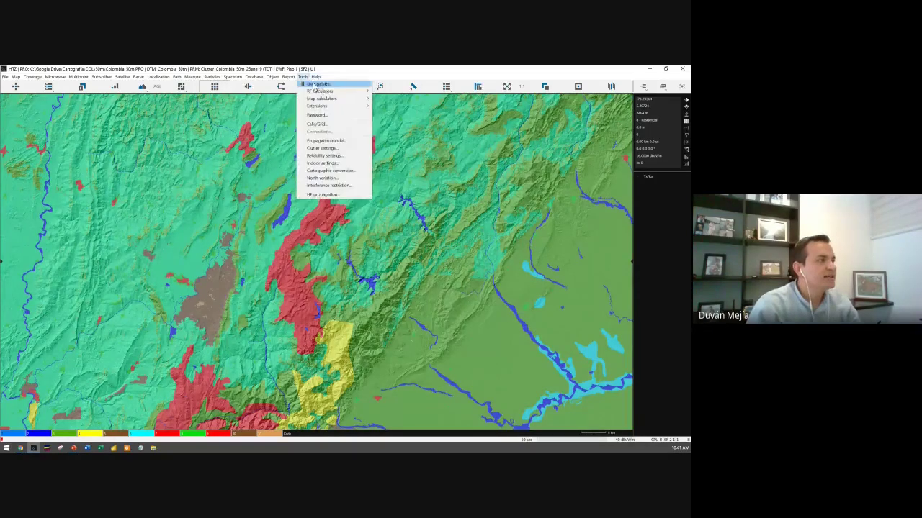
left_click(334, 153)
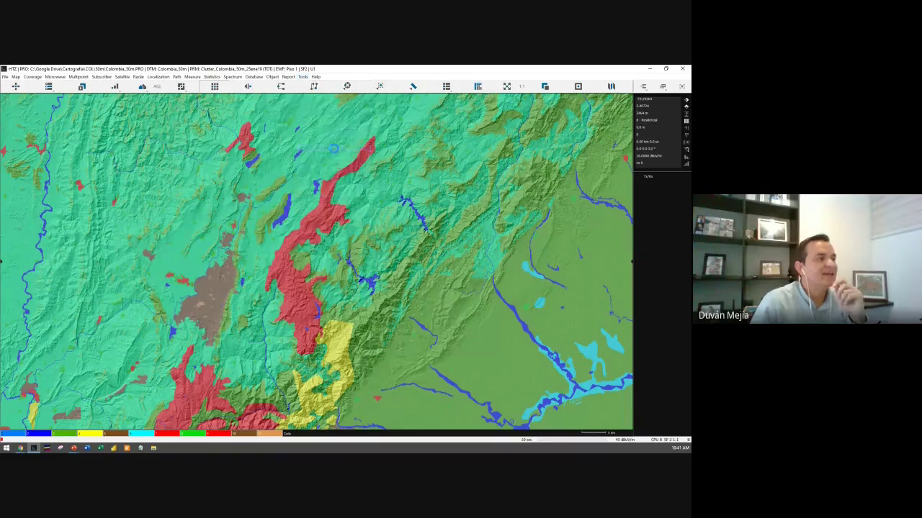
left_click_drag(452, 123, 555, 133)
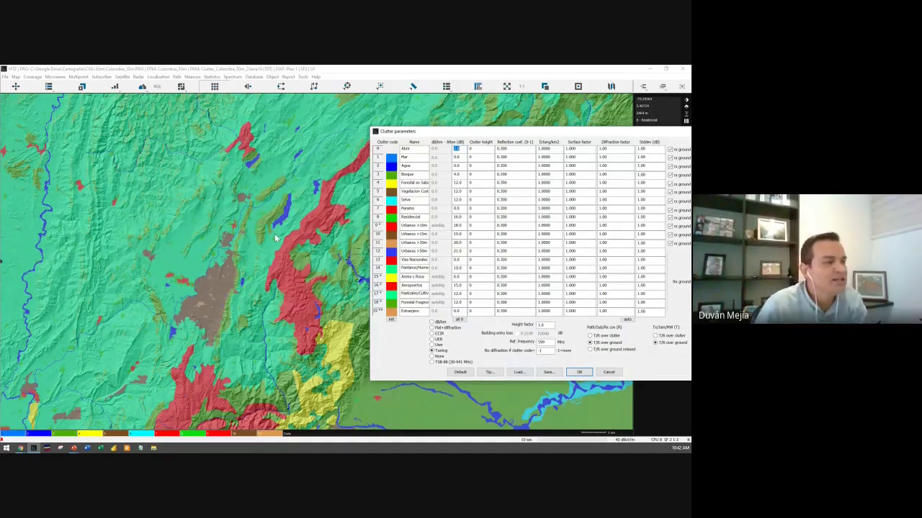
left_click(413, 158)
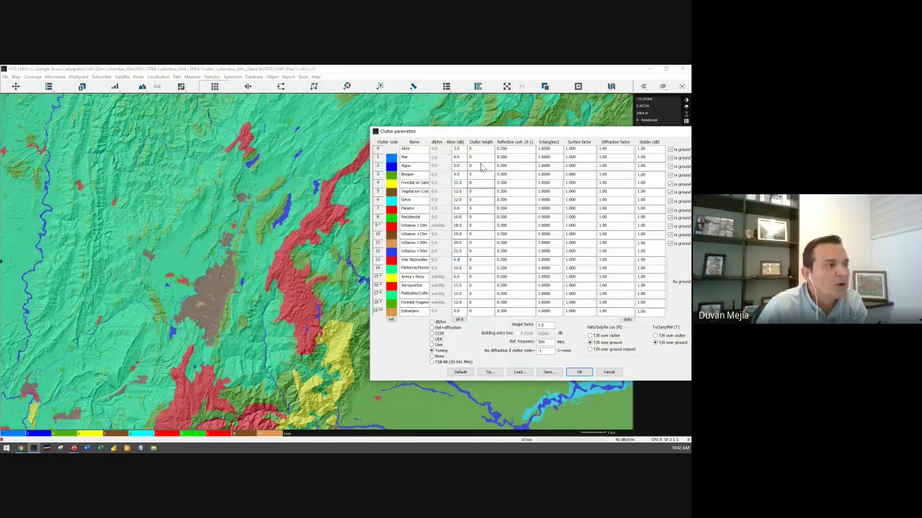
left_click(466, 191)
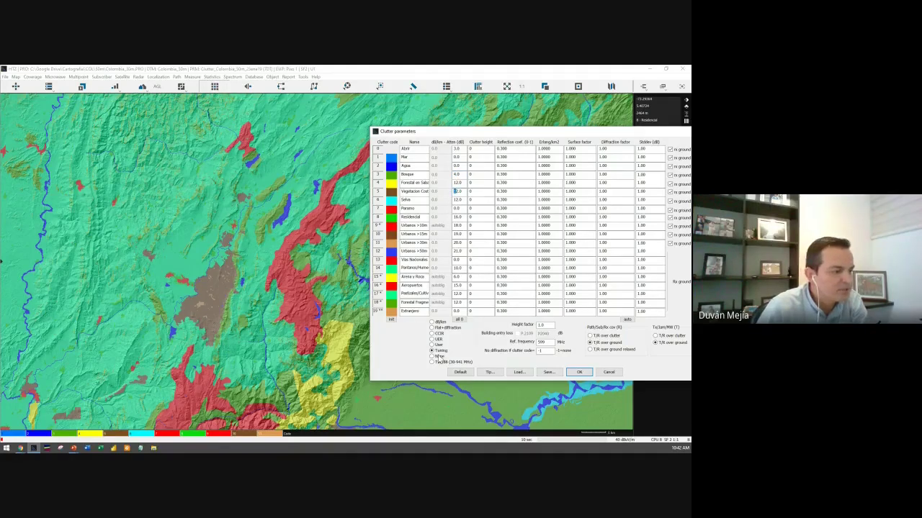
left_click(578, 373)
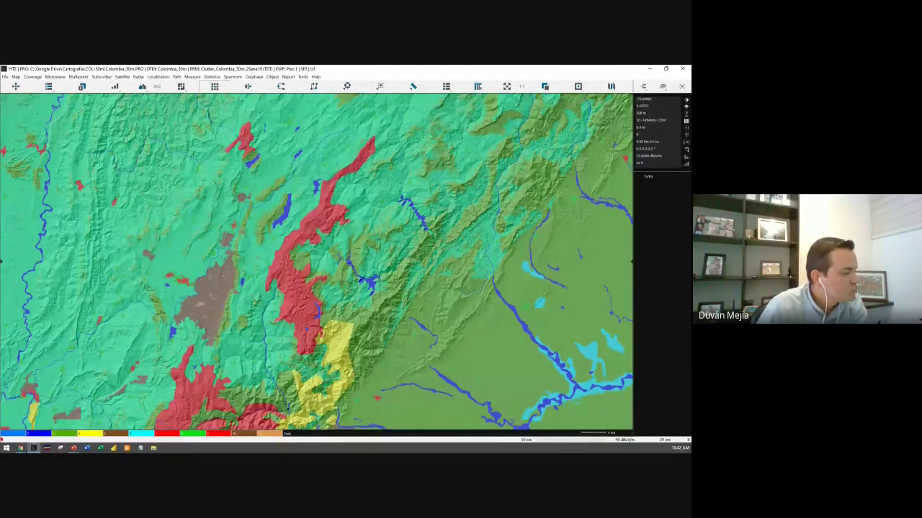
Switch to File Explorer, browse the Cartografía\COL and ATDI\MAPS folders for the available cartography, and return to the Colombia map.
left_click(148, 450)
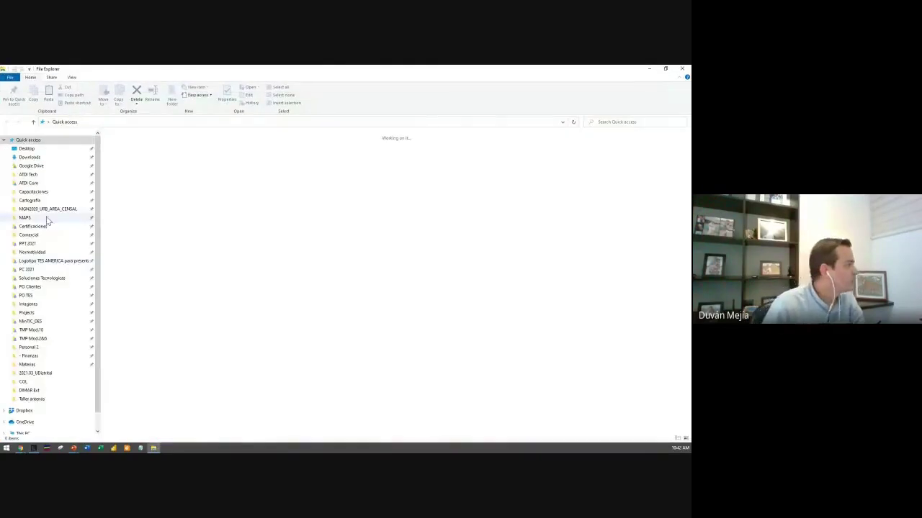
left_click(29, 201)
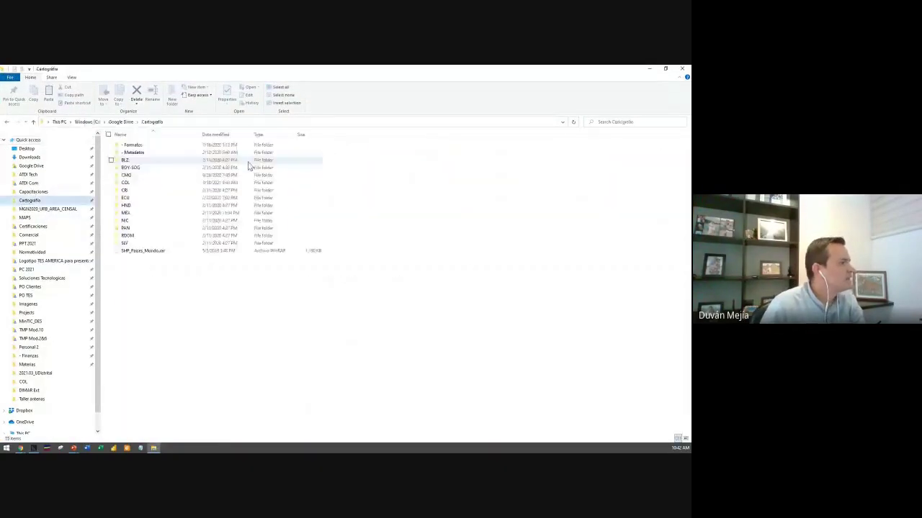
double_click(141, 185)
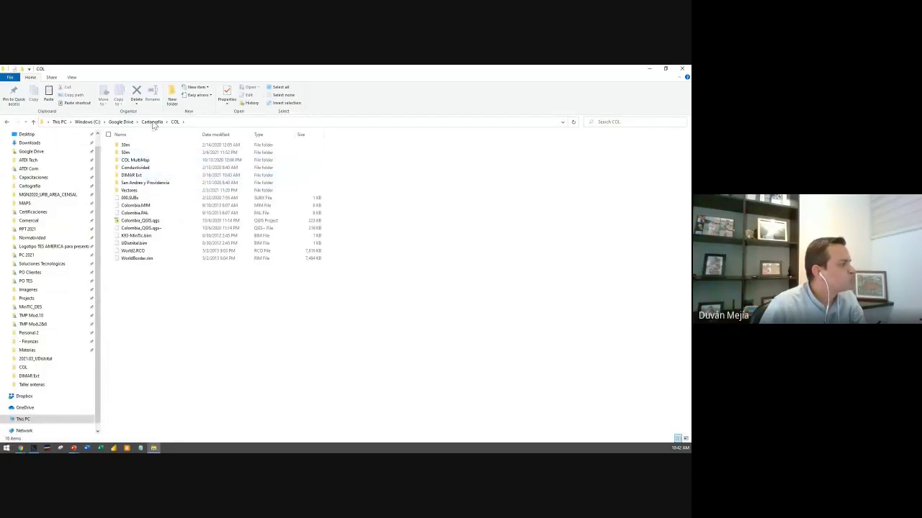
left_click(29, 203)
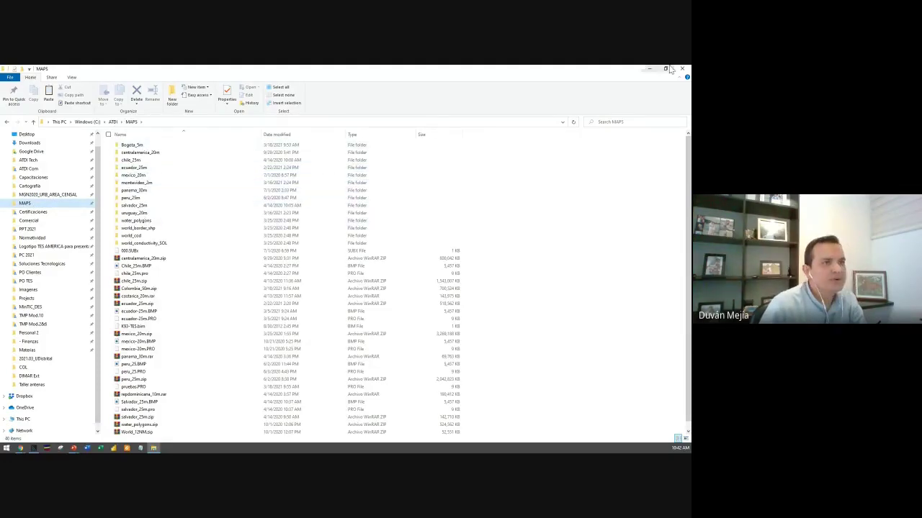
left_click(651, 70)
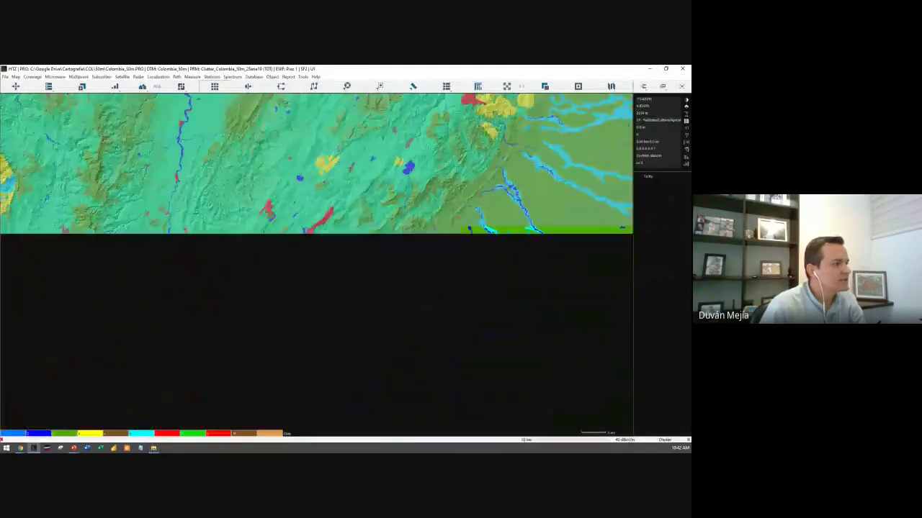
scroll(365, 242, "down", 3)
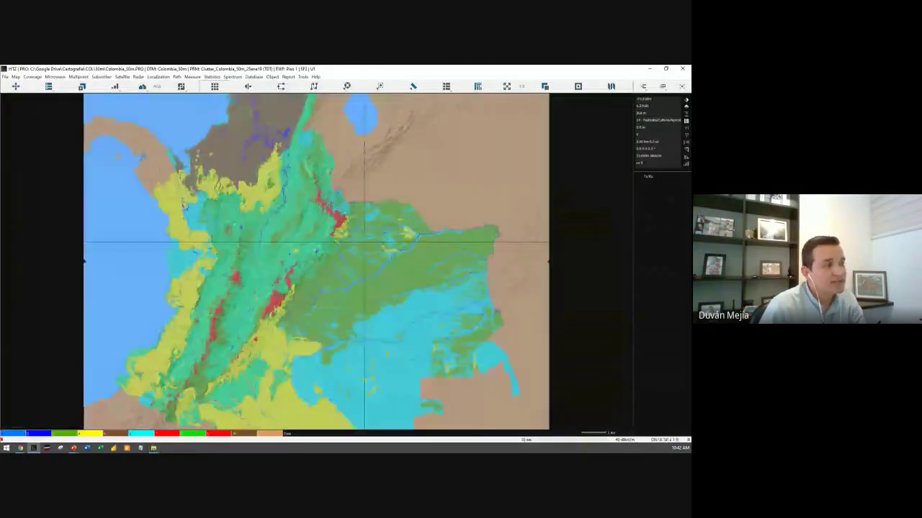
Select a rectangular area covering Colombia, review the downloadable maps and the extent of the 50 m Colombia map, and close the download manager.
scroll(365, 242, "down", 1)
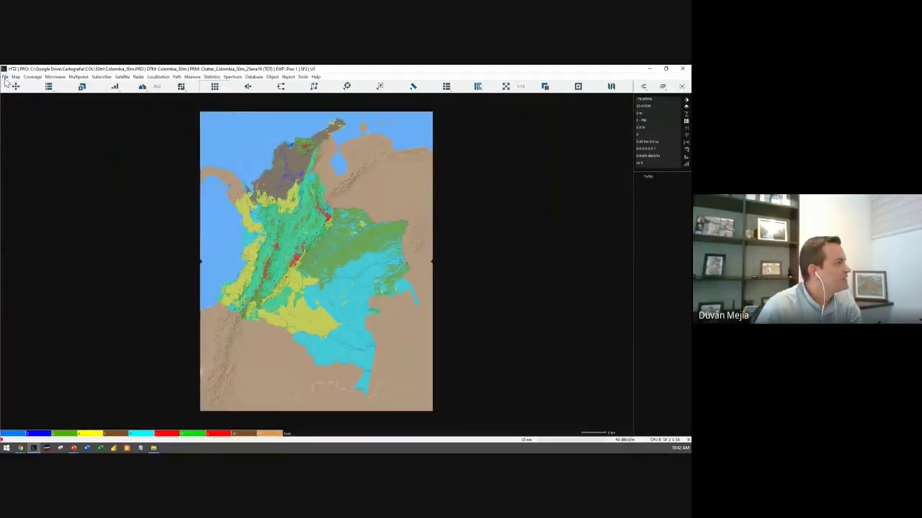
left_click(380, 86)
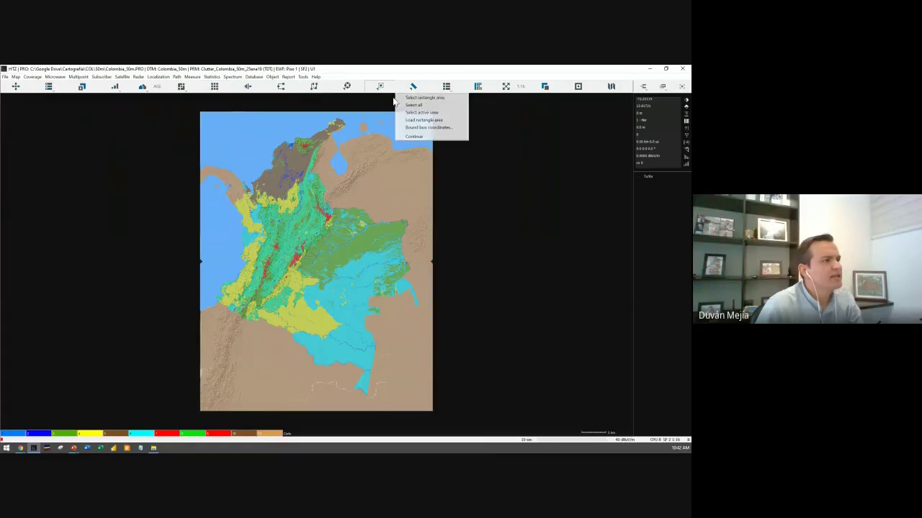
left_click(418, 96)
left_click_drag(211, 123, 424, 394)
left_click(454, 95)
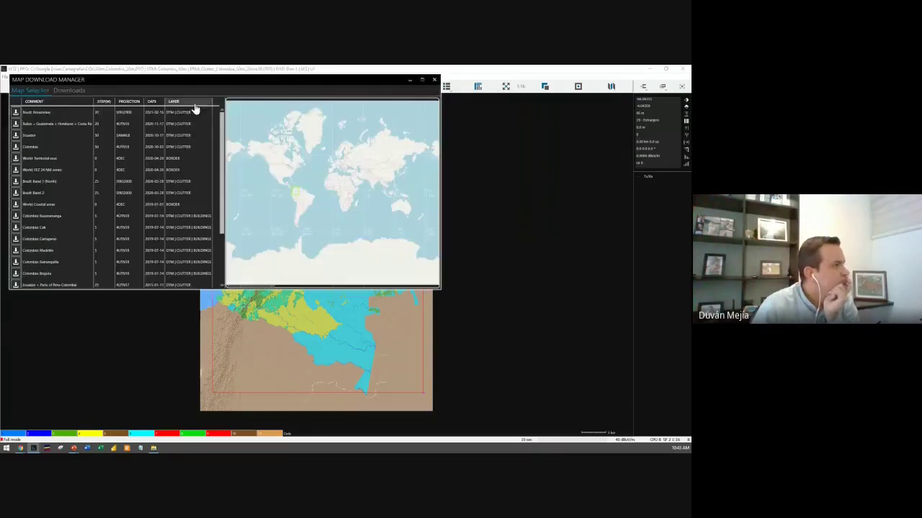
scroll(367, 238, "up", 1)
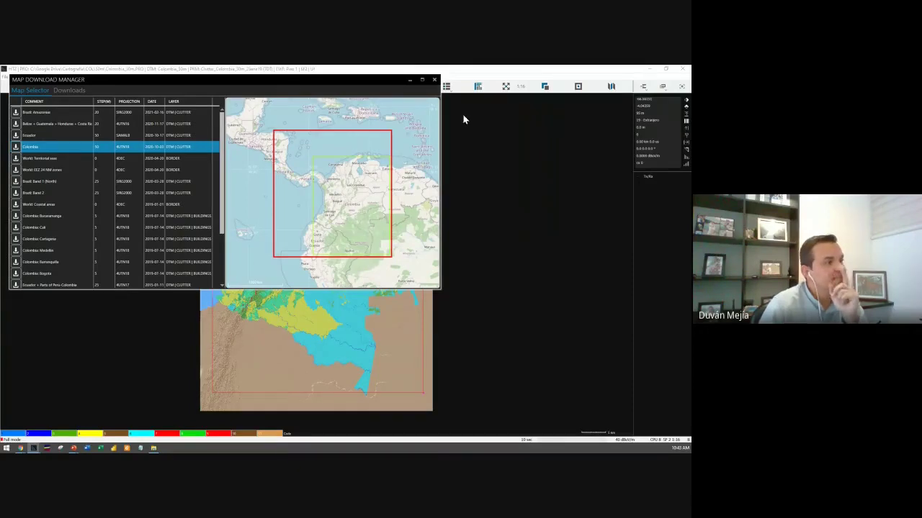
left_click(434, 80)
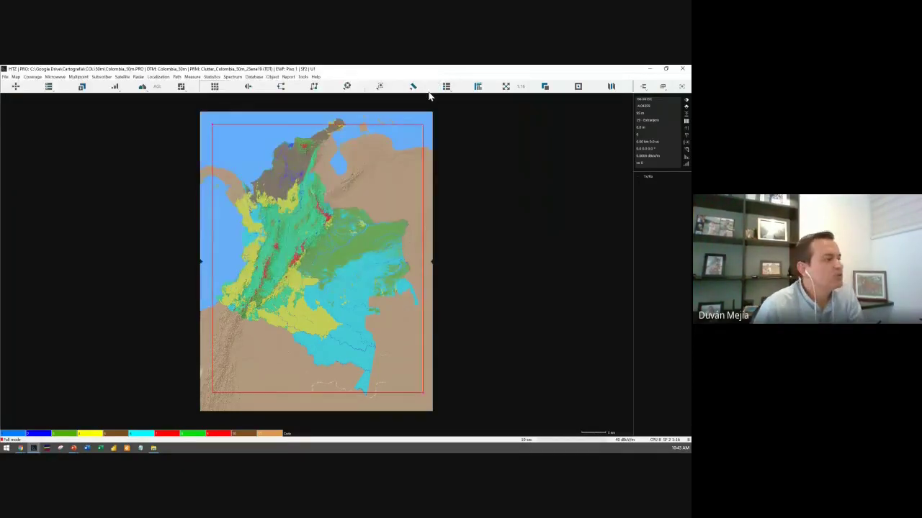
Open the project manager and select the Colombia_50m EXT.PRO project from the DIMAR Ext folder.
left_click(4, 77)
left_click(25, 88)
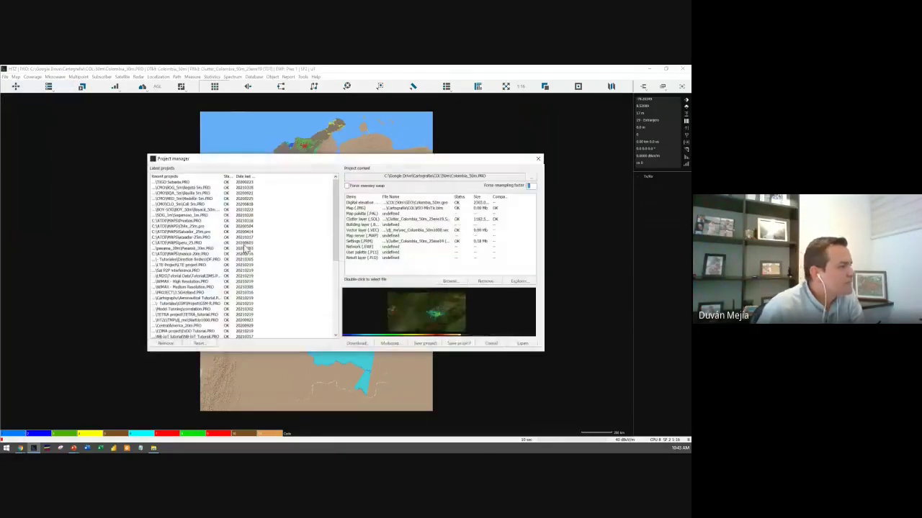
left_click(221, 193)
scroll(243, 326, "down", 8)
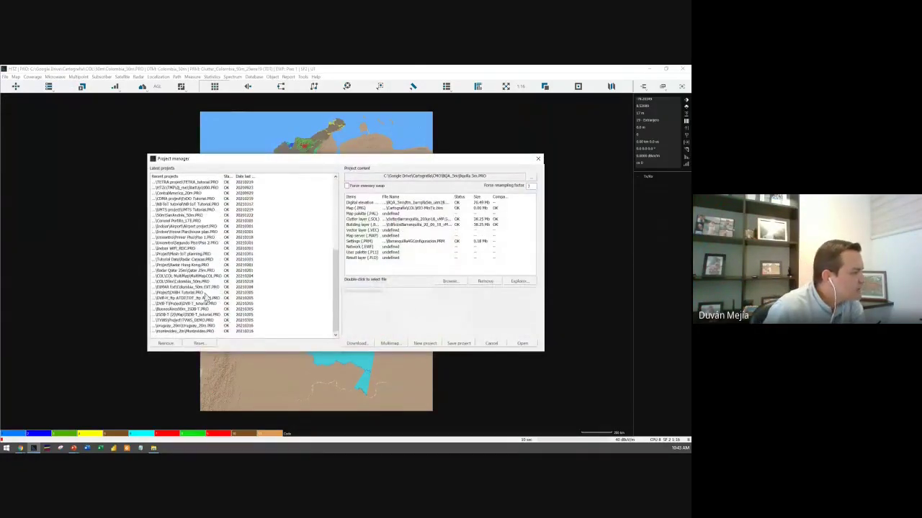
left_click(205, 286)
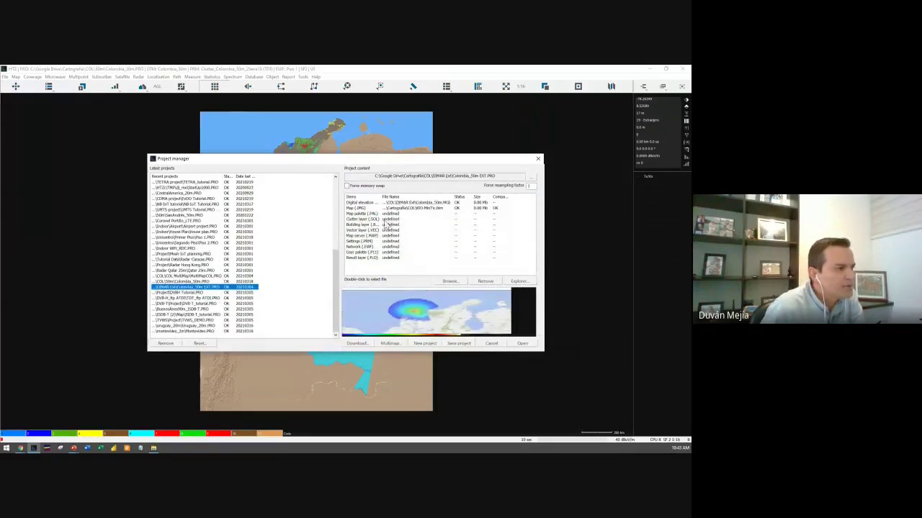
Assign Colombia_50m.MSO from the COL\DIMAR Ext folder as the project's clutter layer, save the project and open it.
double_click(387, 221)
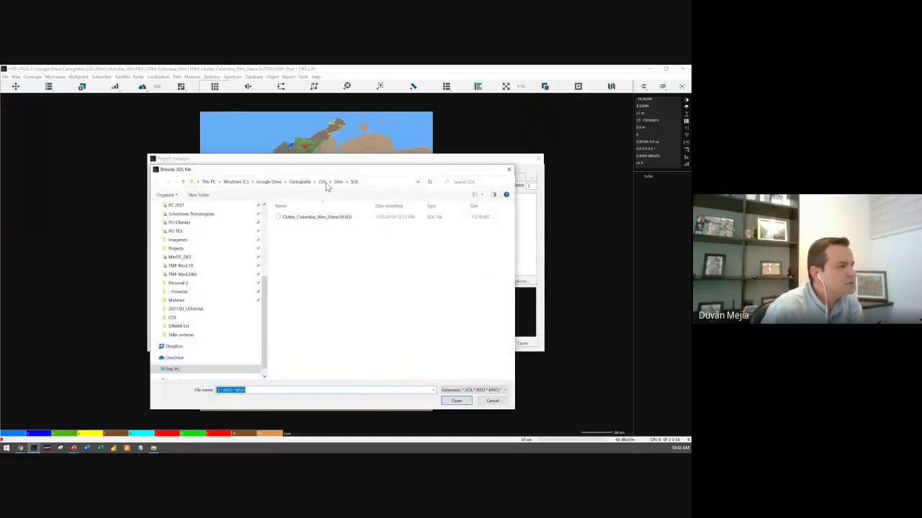
left_click(322, 182)
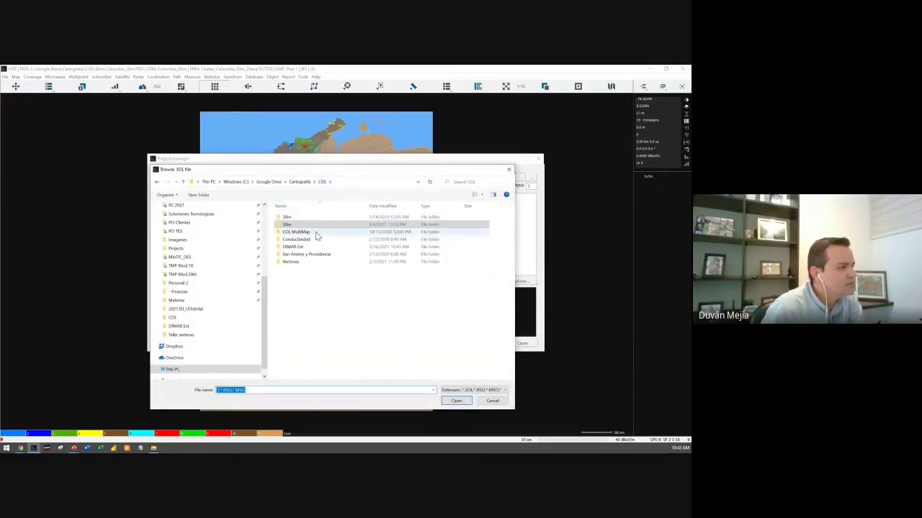
double_click(306, 246)
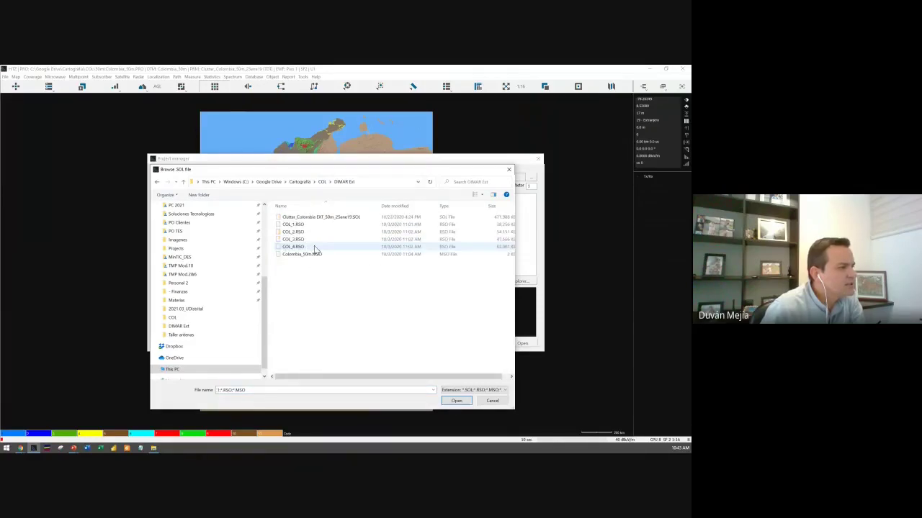
double_click(314, 255)
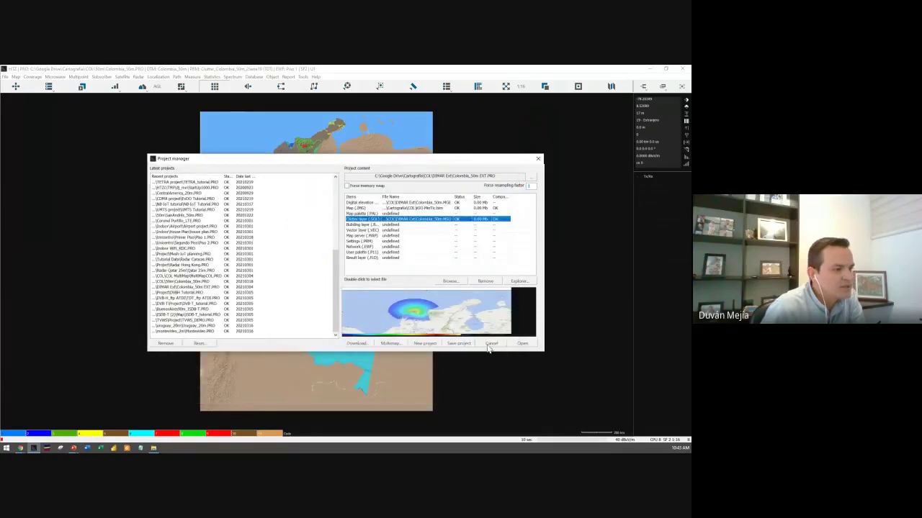
left_click(458, 343)
left_click(324, 281)
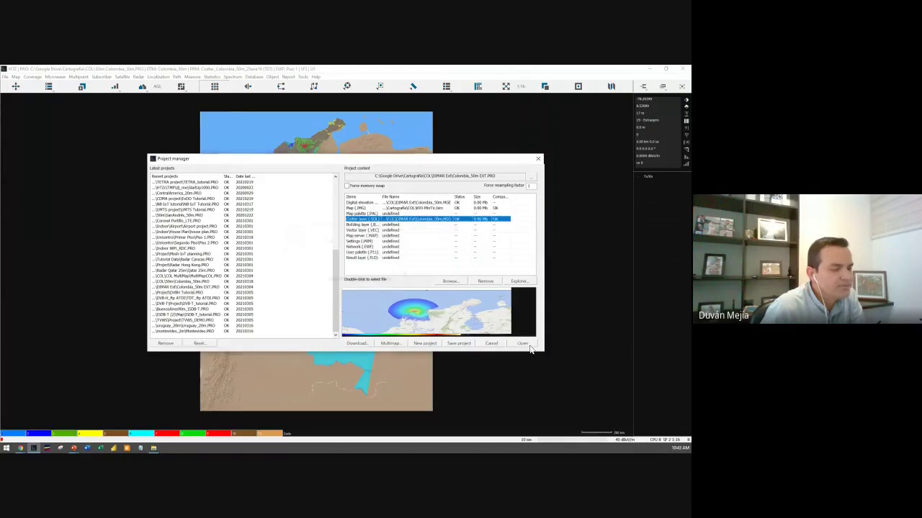
left_click(522, 343)
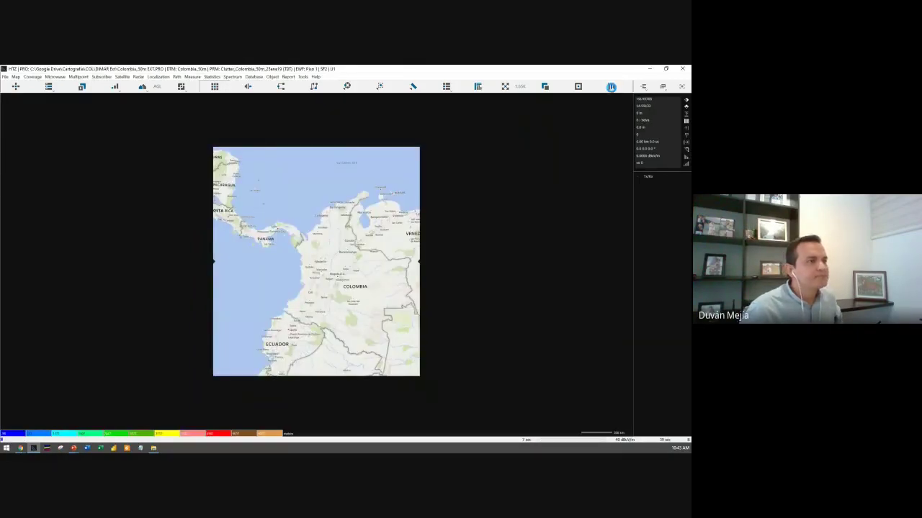
Switch the extended Colombia map's layer to the combined DEM and clutter view.
left_click(610, 87)
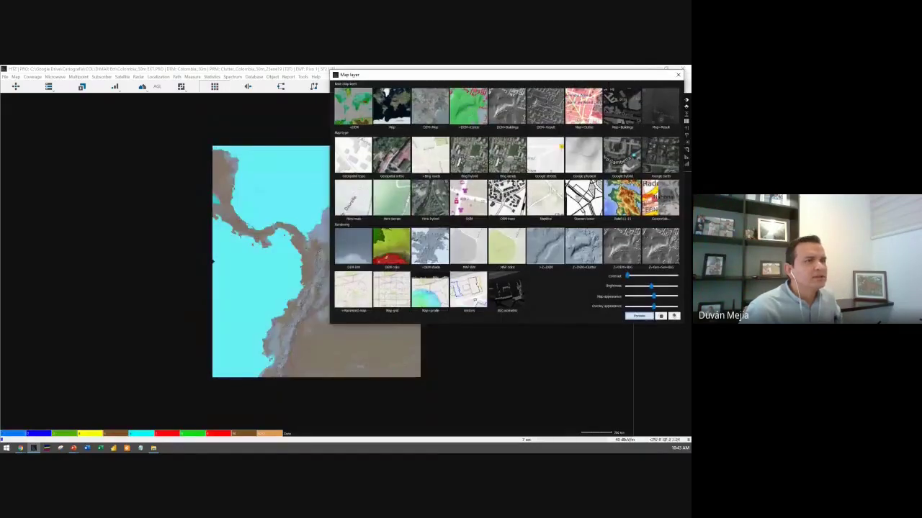
left_click(678, 75)
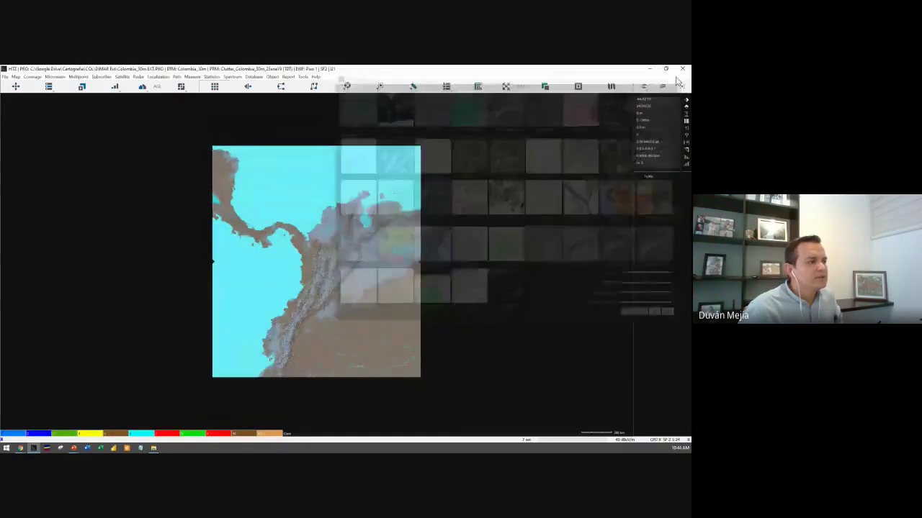
left_click(612, 86)
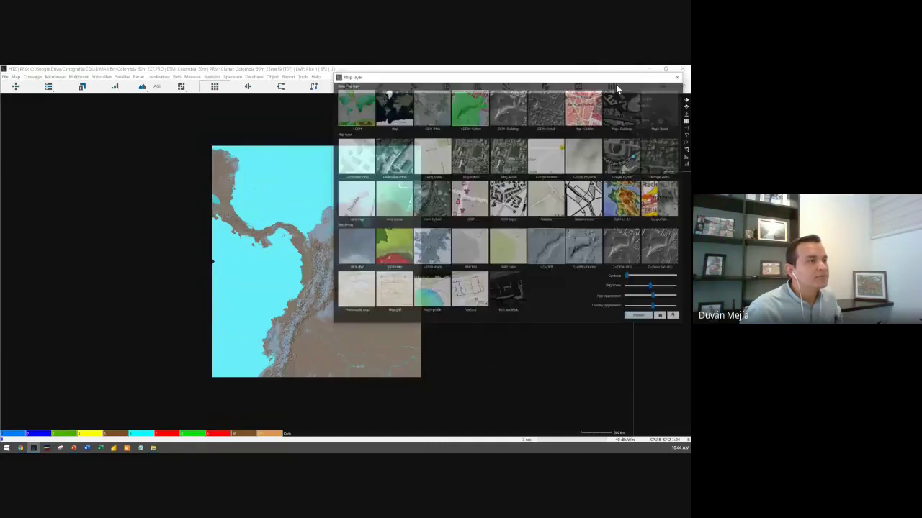
left_click(680, 76)
Open the clutter settings, restore the default clutter class names and parameters, and apply them.
left_click(302, 77)
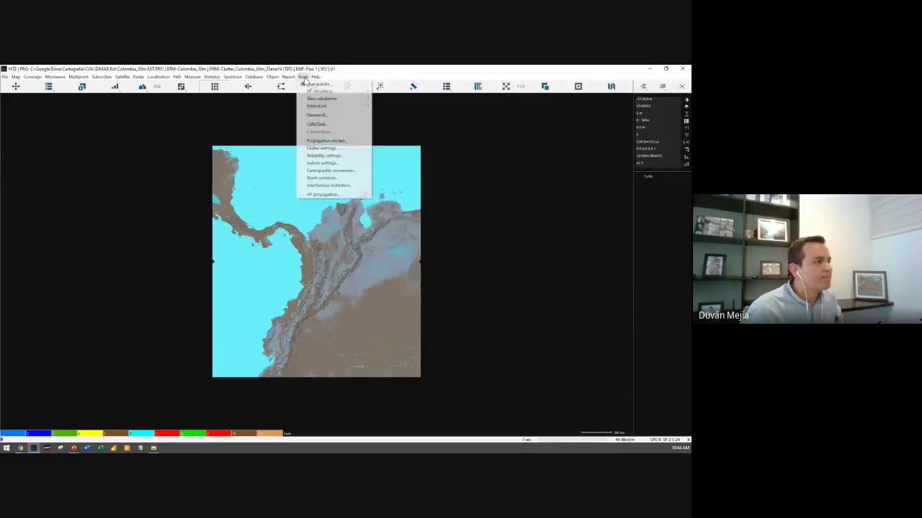
left_click(347, 151)
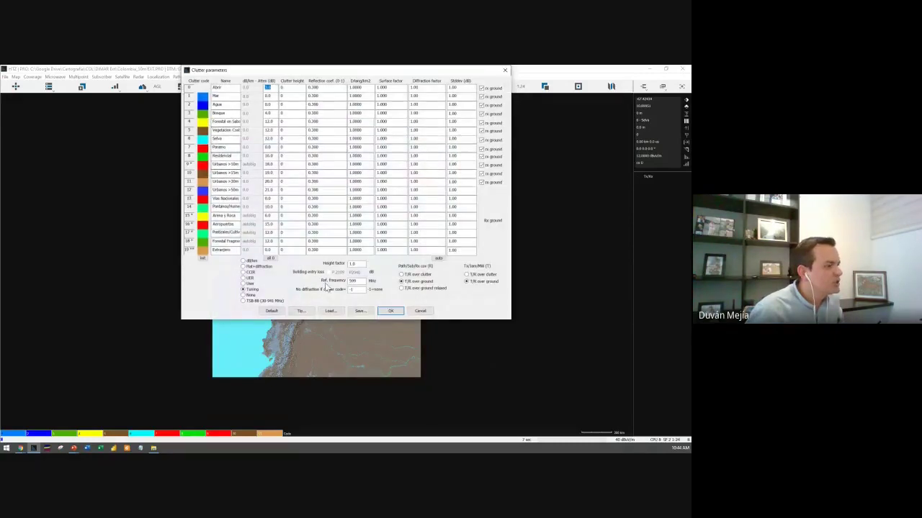
left_click(272, 311)
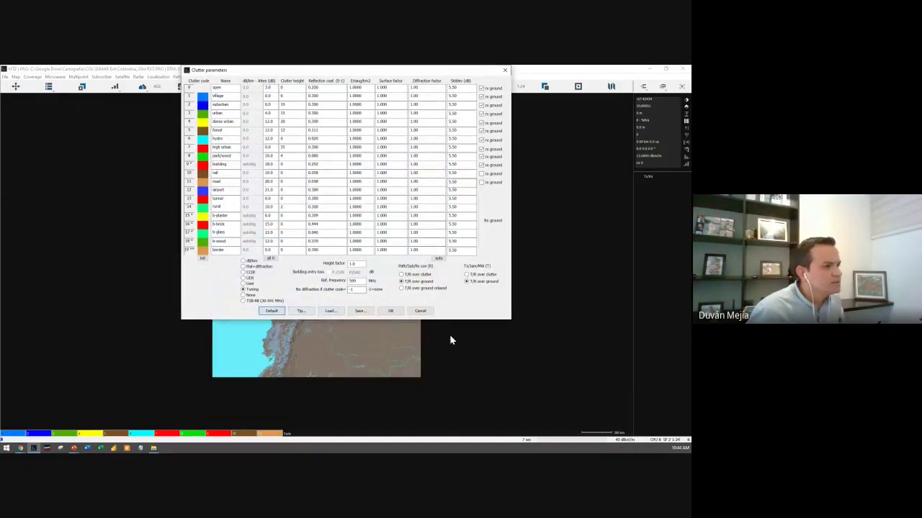
left_click(393, 314)
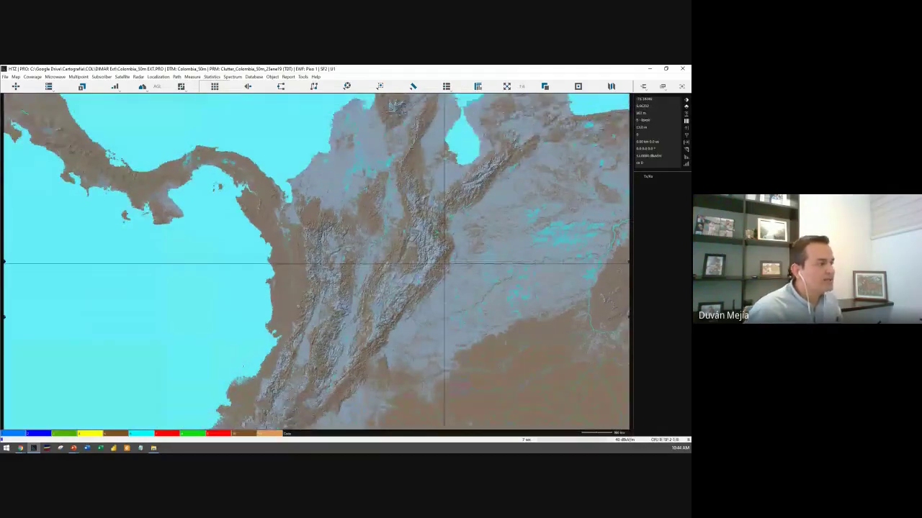
Examine the clutter classes over the relief along Colombia's eastern mountain range, including its urban areas and lakes.
scroll(444, 264, "up", 2)
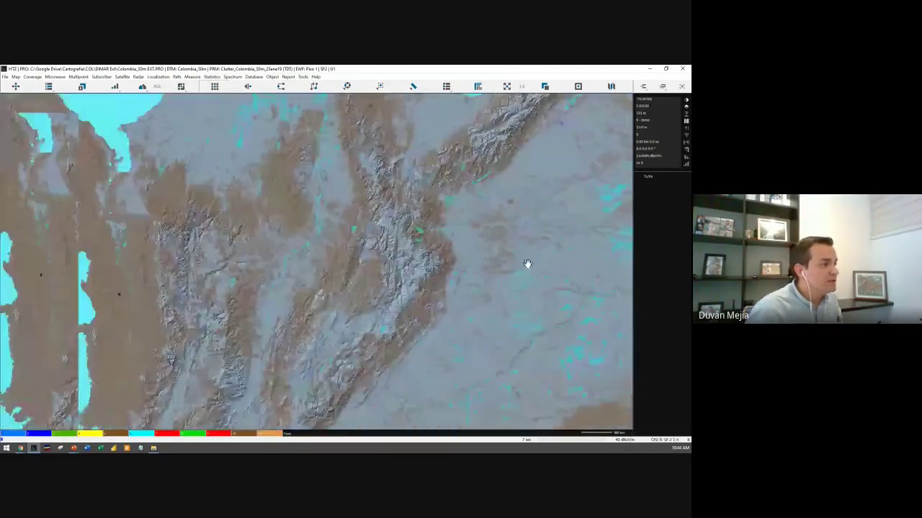
scroll(326, 264, "up", 2)
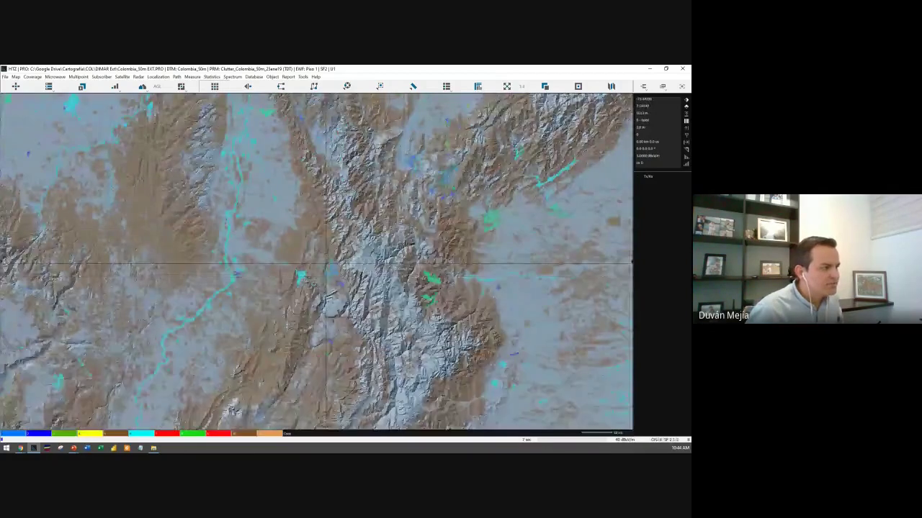
key("z")
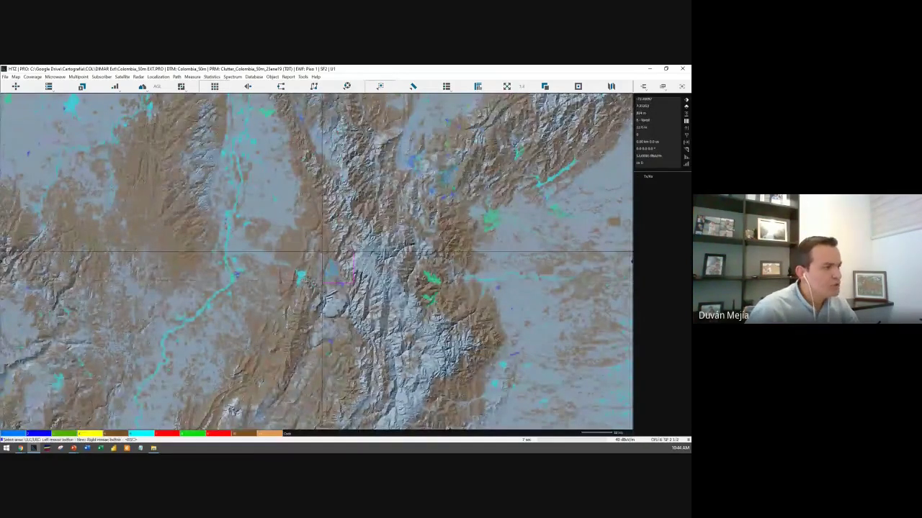
left_click(324, 253)
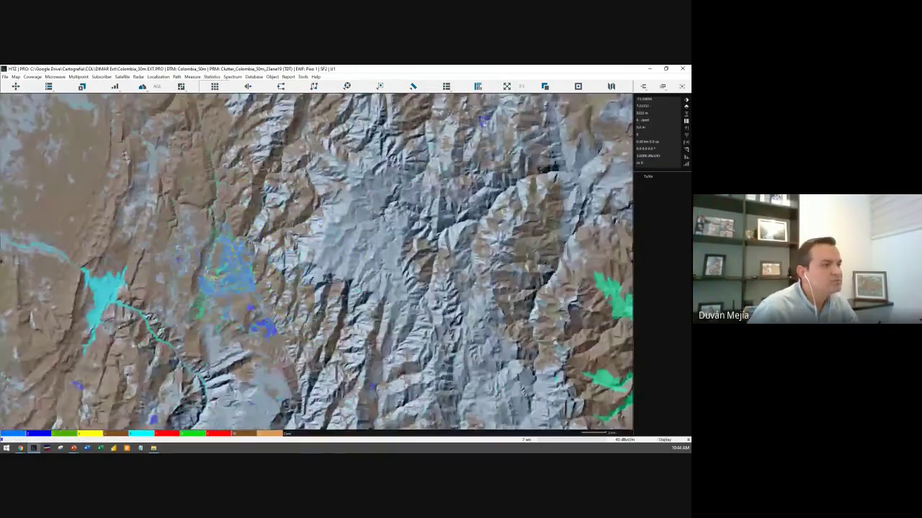
scroll(386, 177, "down", 2)
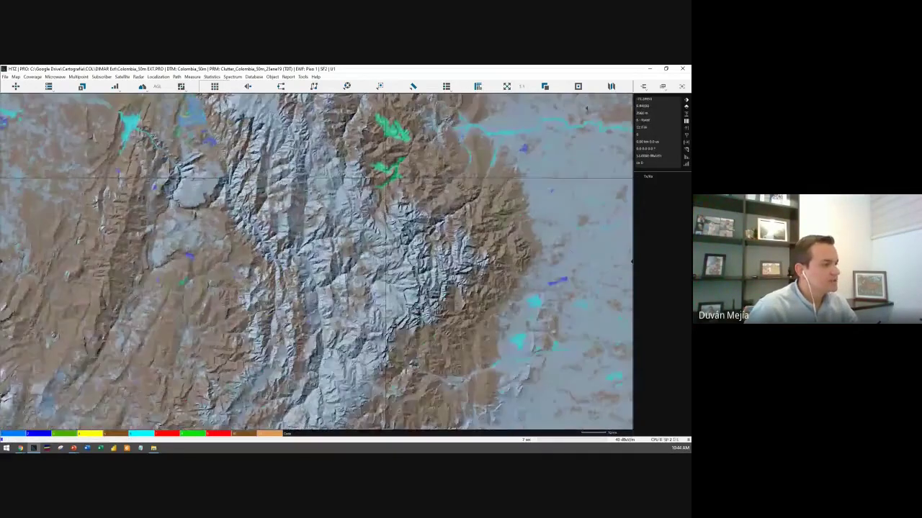
left_click_drag(386, 177, 331, 240)
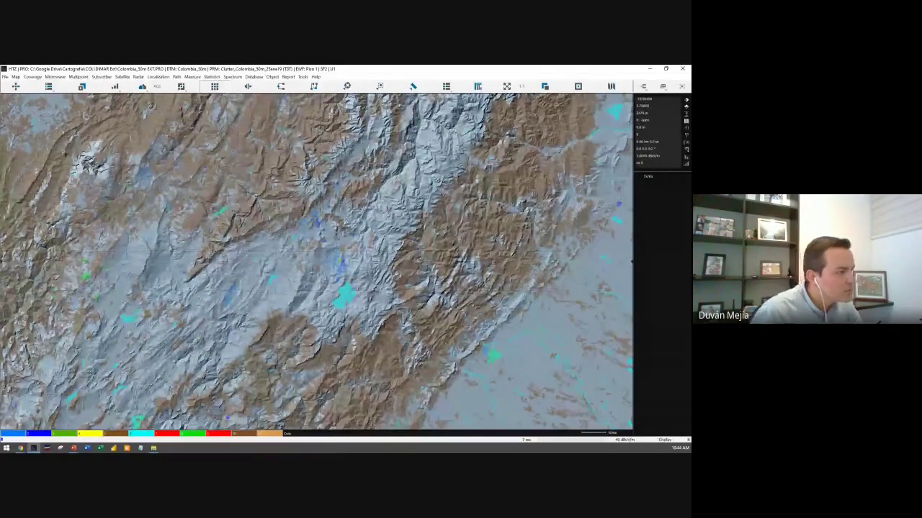
scroll(351, 236, "up", 2)
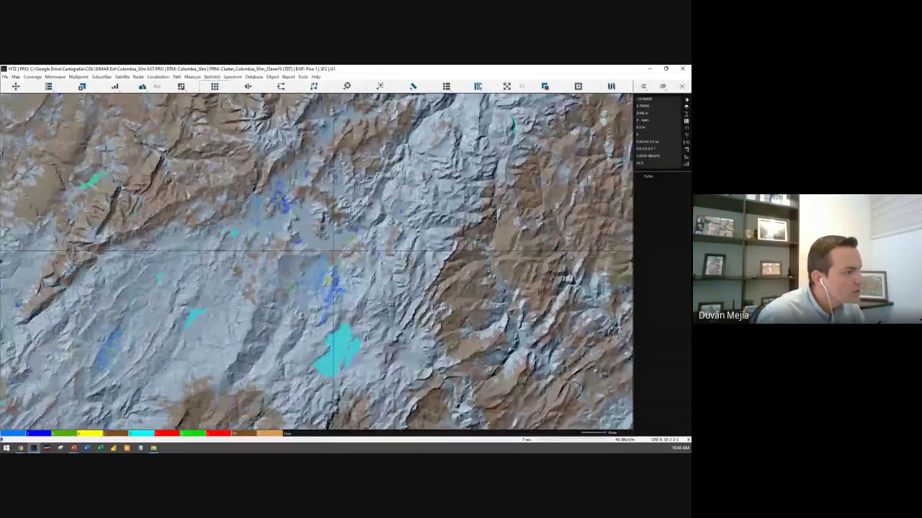
Switch the map layer to the combined map and clutter view.
left_click(643, 86)
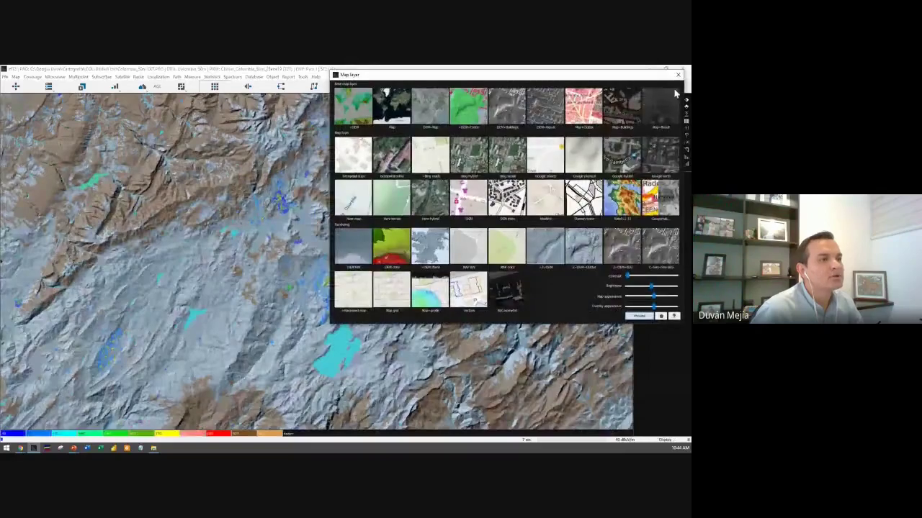
left_click(666, 102)
left_click(677, 74)
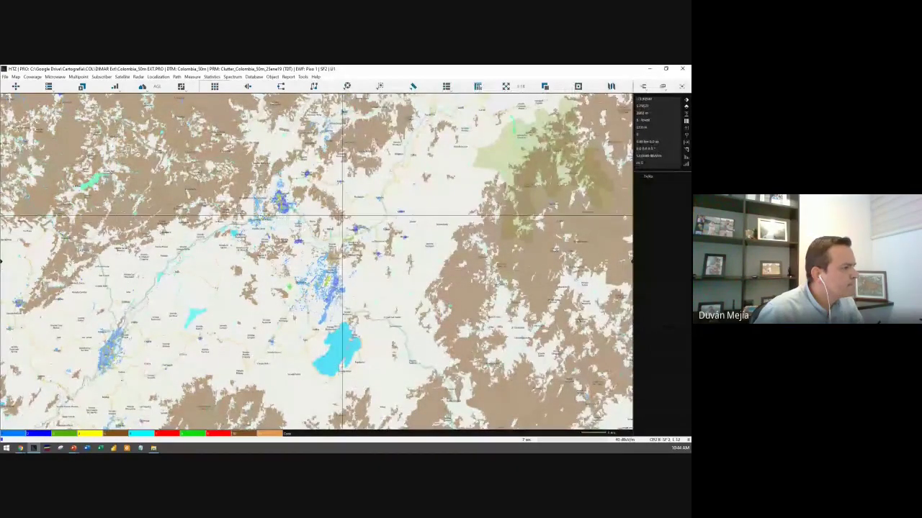
Examine the clutter overlay on the street map from the large highland lake southwest to the large urban area in central Colombia.
key("Left")
key("Down")
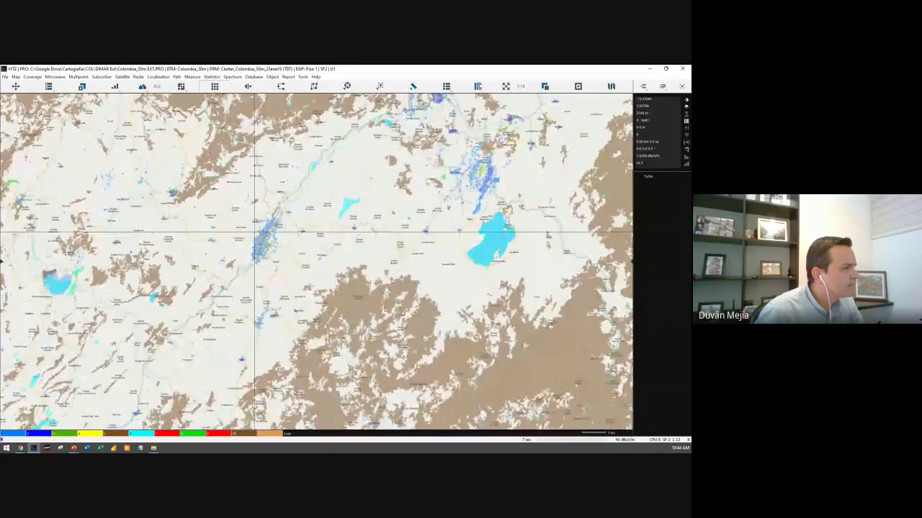
scroll(254, 232, "up", 1)
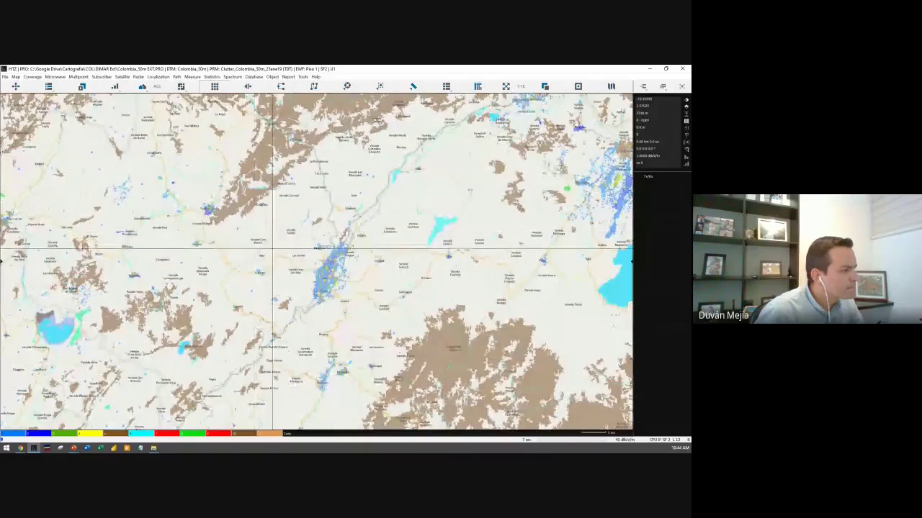
key("Left")
key("Down")
scroll(333, 322, "down", 1)
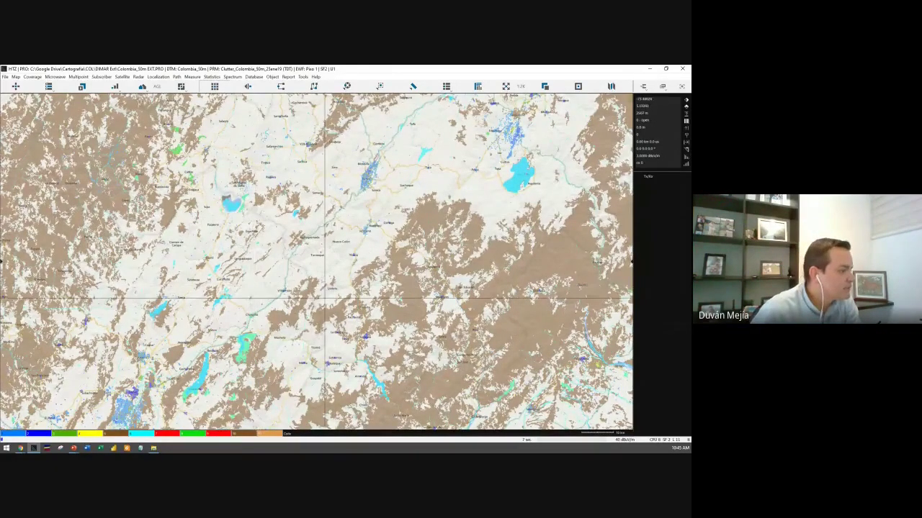
left_click_drag(325, 296, 347, 231)
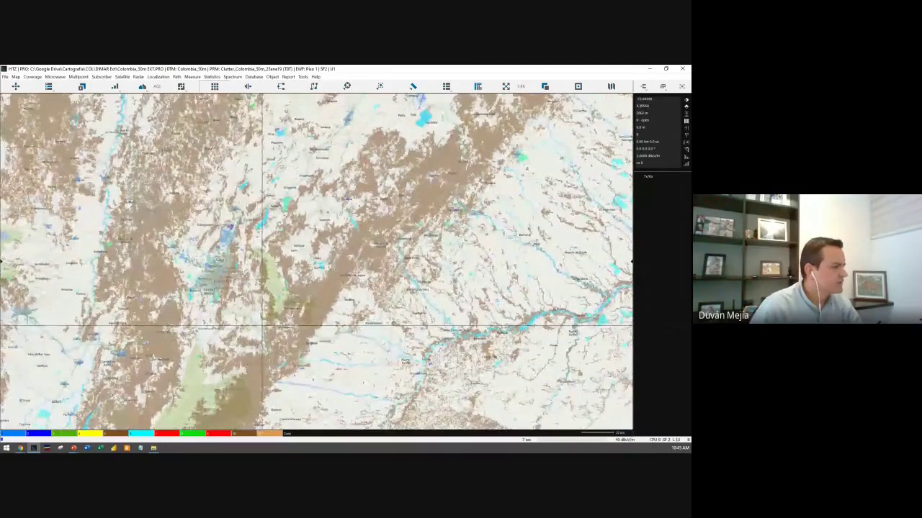
left_click_drag(133, 212, 322, 342)
scroll(335, 281, "up", 2)
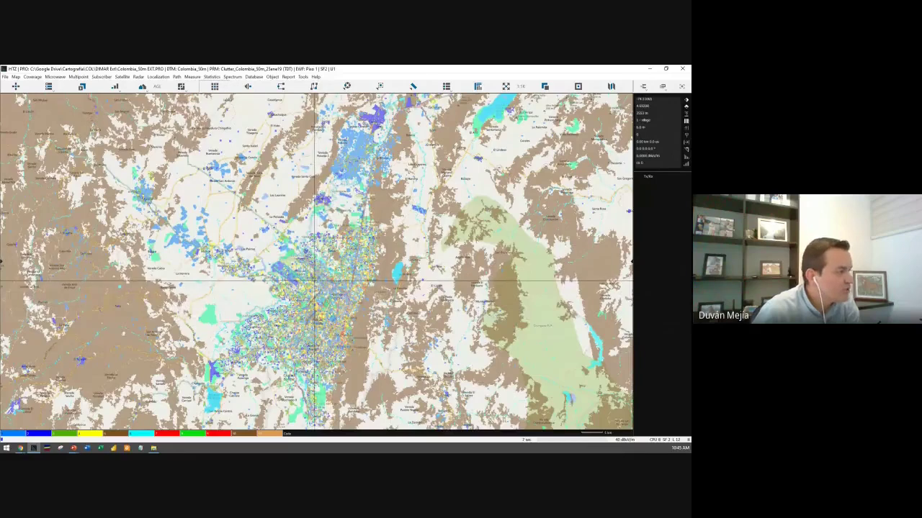
Switch the map layer from the street map to the shaded relief combined with clutter.
scroll(315, 281, "up", 2)
scroll(315, 281, "down", 2)
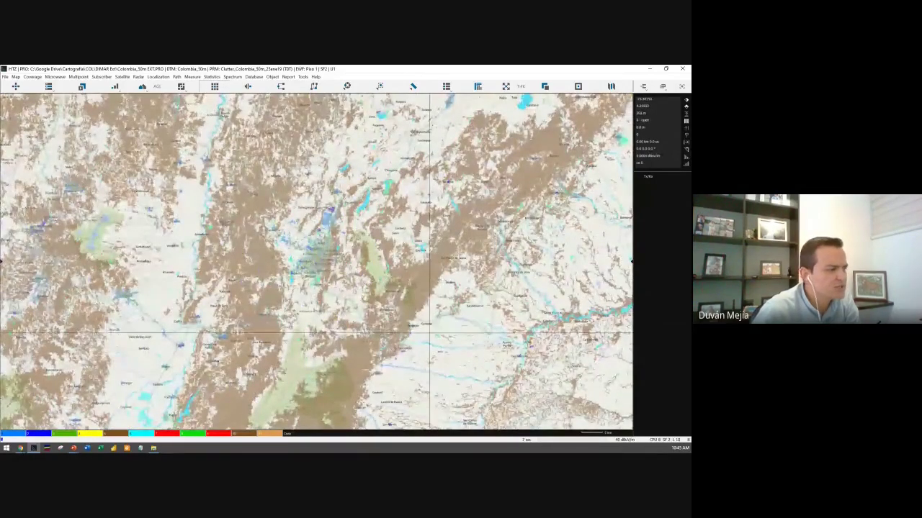
scroll(314, 281, "down", 2)
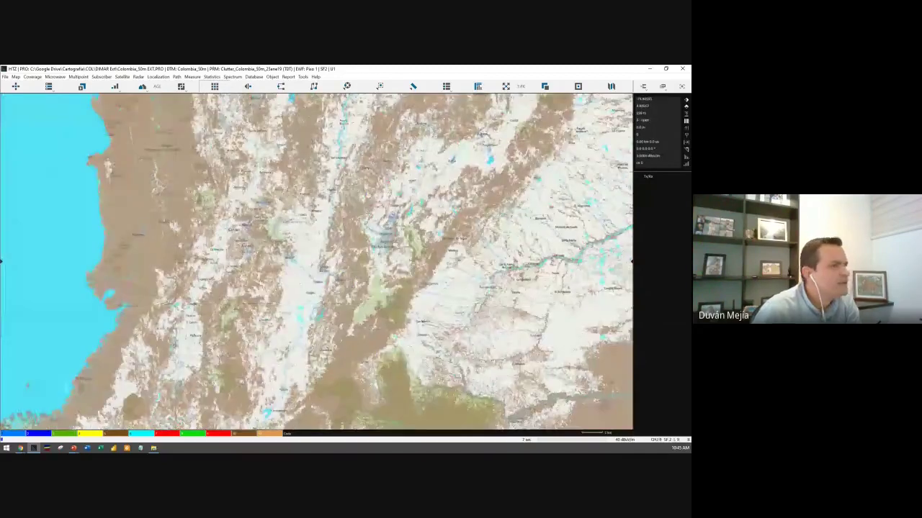
left_click(611, 86)
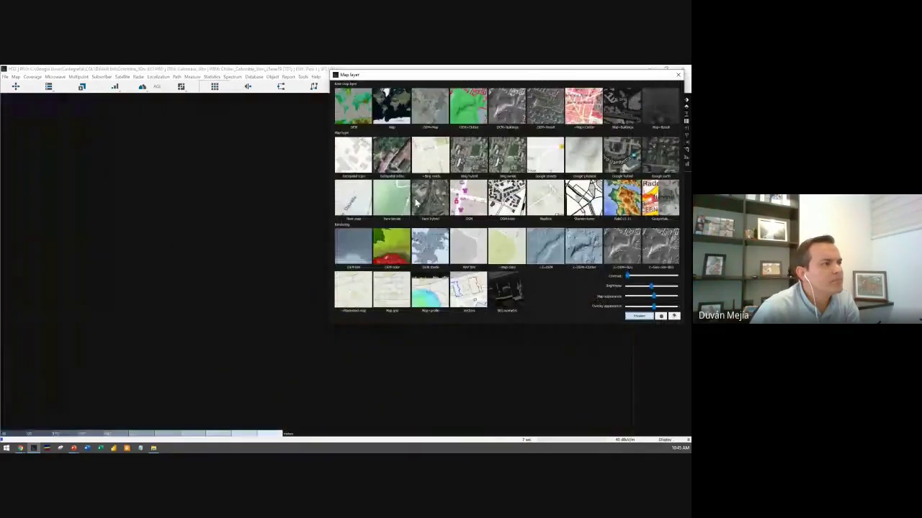
left_click(679, 75)
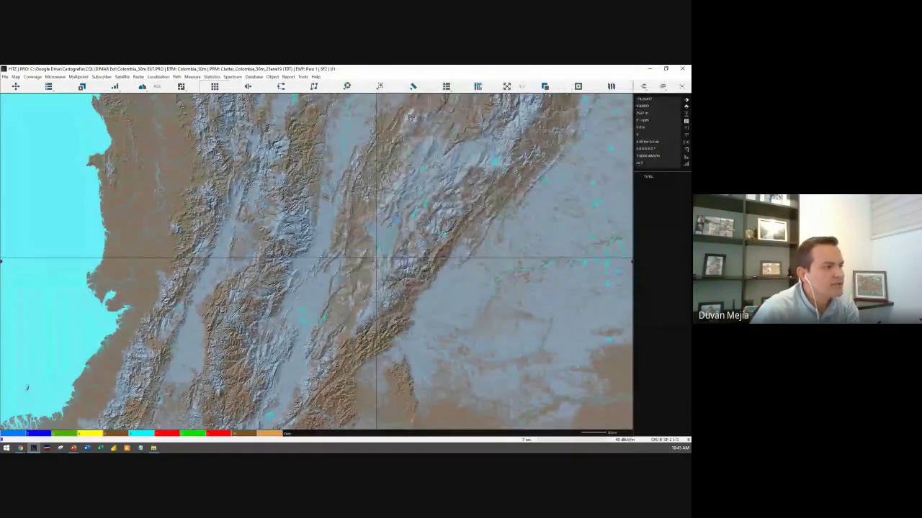
Examine the clutter classes over the relief from the full map extent down to Colombia's central and eastern mountain ranges.
scroll(376, 259, "up", 2)
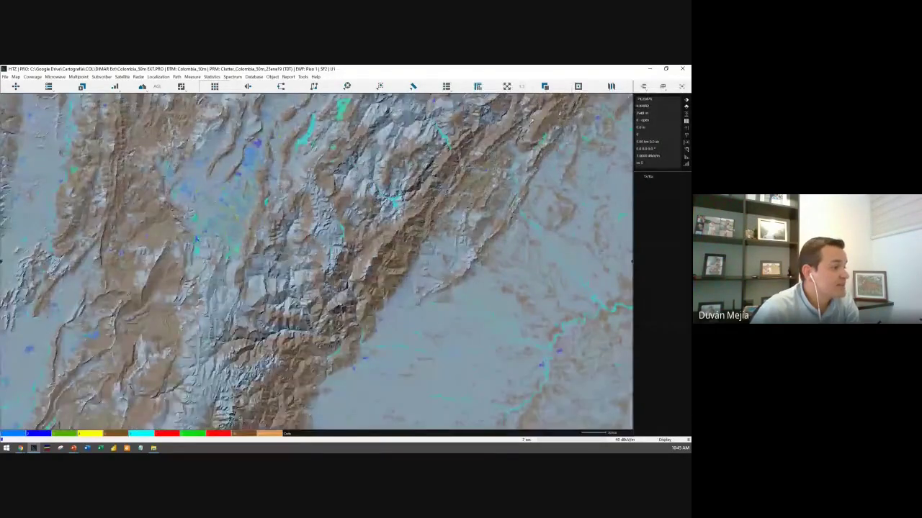
scroll(211, 261, "down", 3)
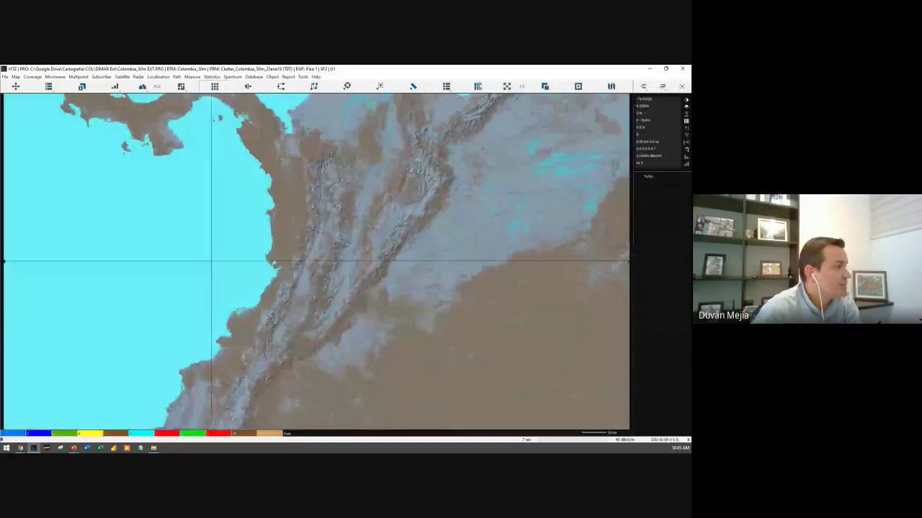
scroll(354, 257, "down", 2)
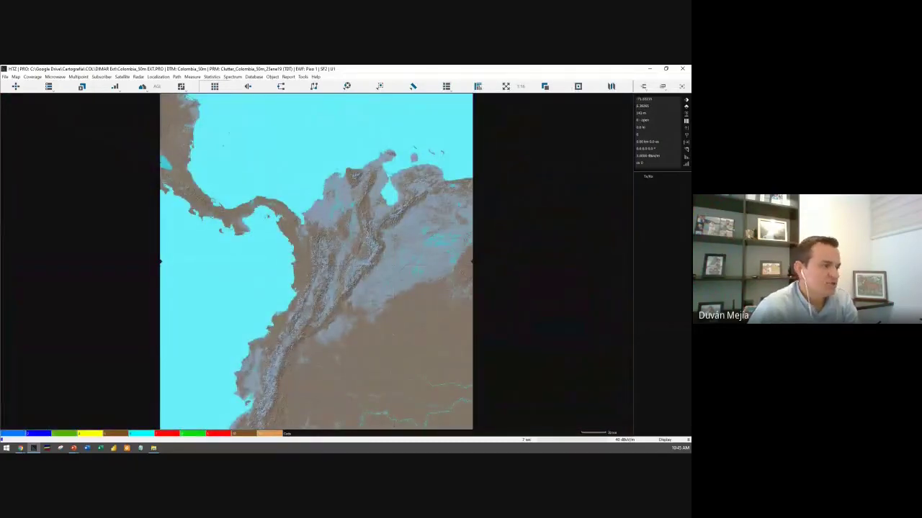
scroll(394, 266, "up", 2)
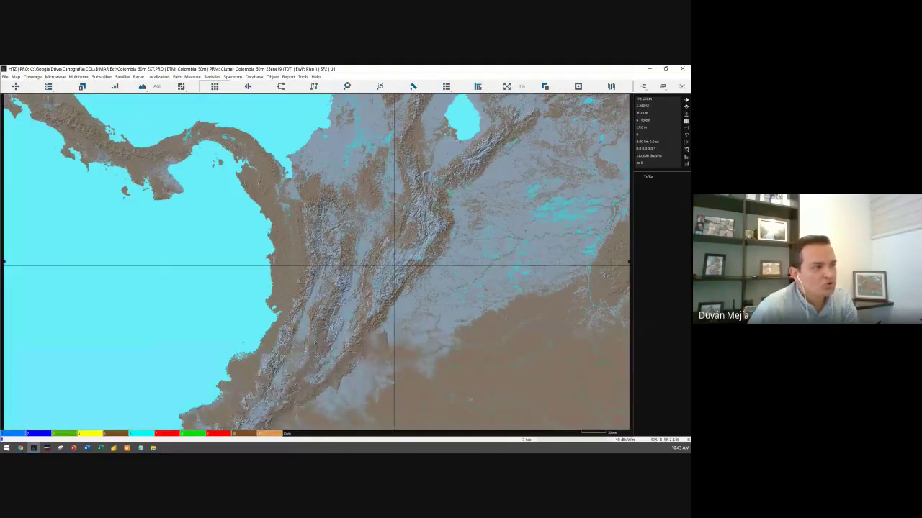
scroll(394, 266, "up", 2)
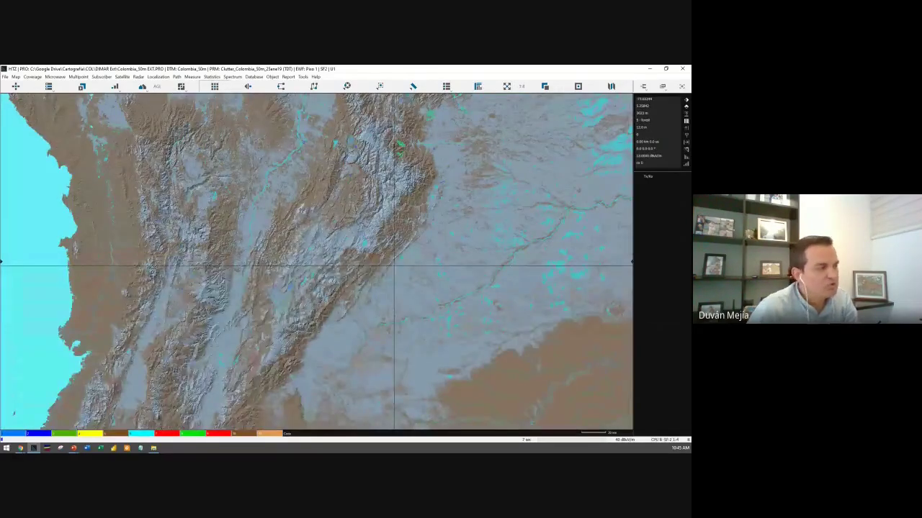
left_click_drag(411, 257, 445, 280)
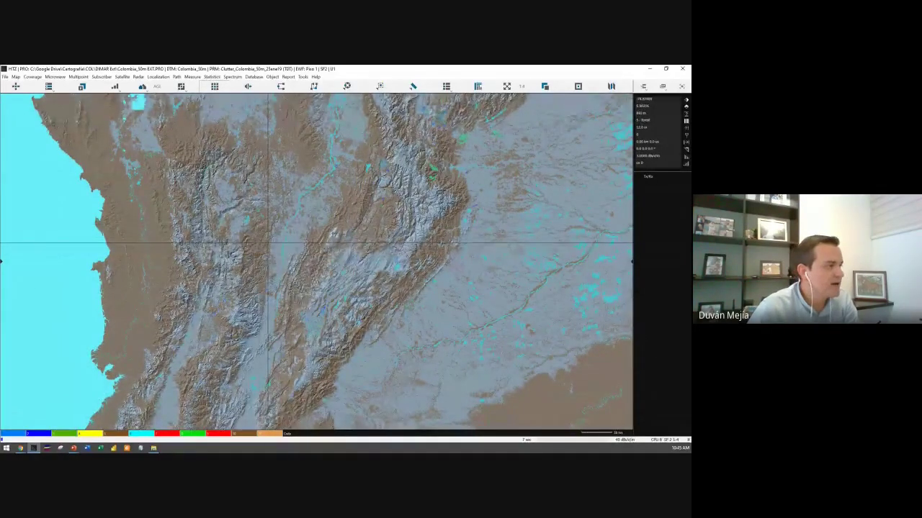
Switch to the slide presentation and advance to the slide on conductivity and permittivity clutter.
left_click(649, 68)
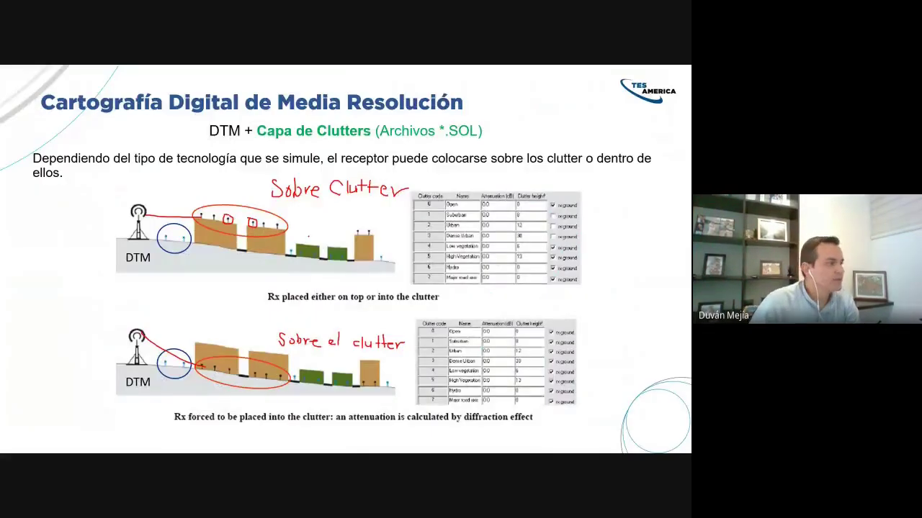
key("Right")
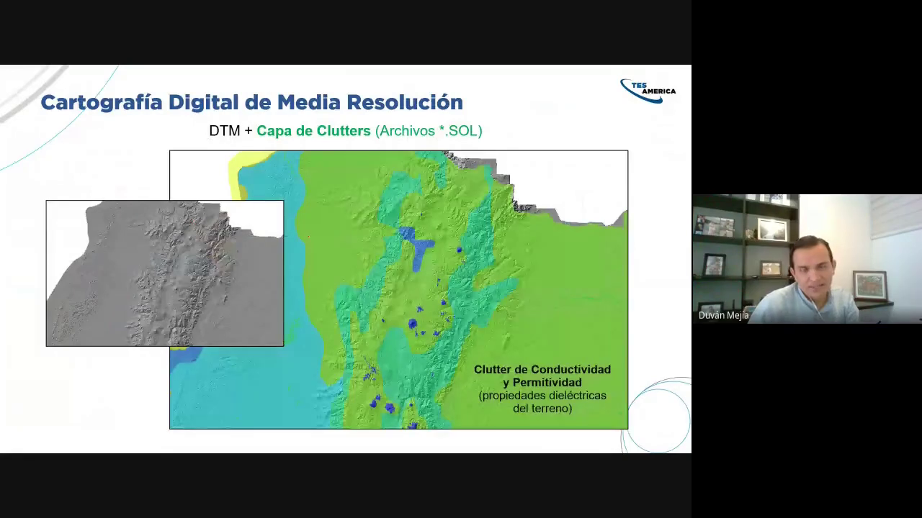
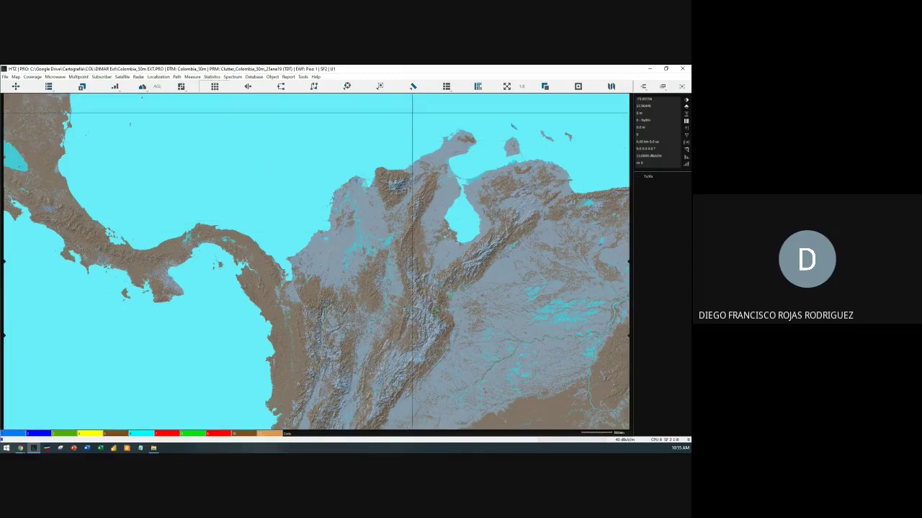
scroll(438, 263, "down", 2)
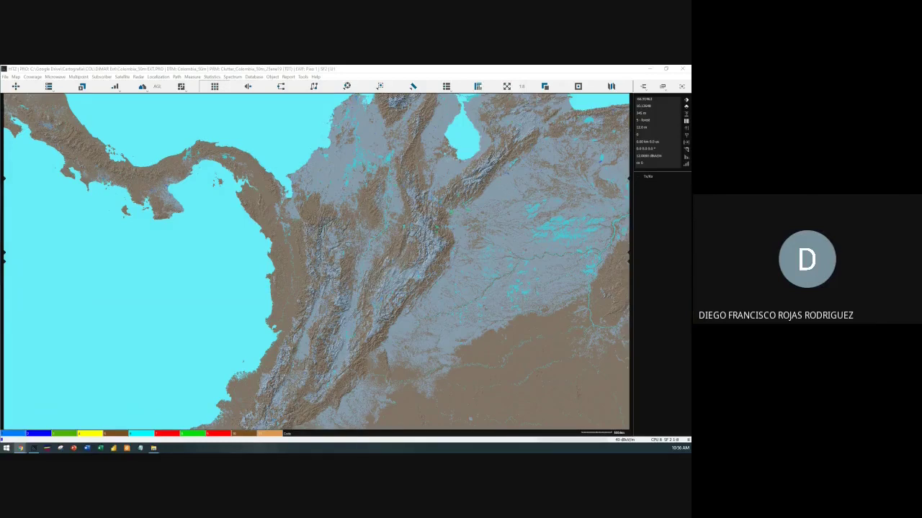
scroll(378, 173, "down", 1)
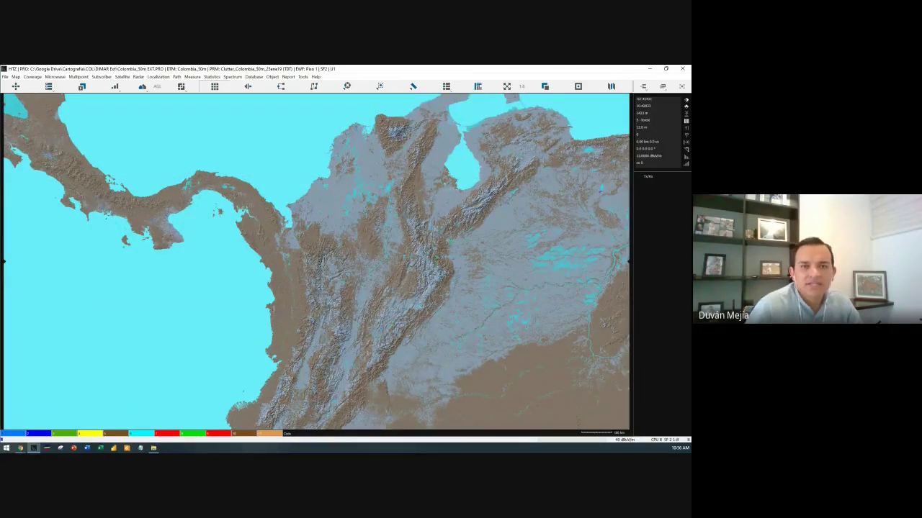
Open the map data converter, review its download, archive and raster conversion options, and close it.
left_click(4, 77)
left_click(176, 140)
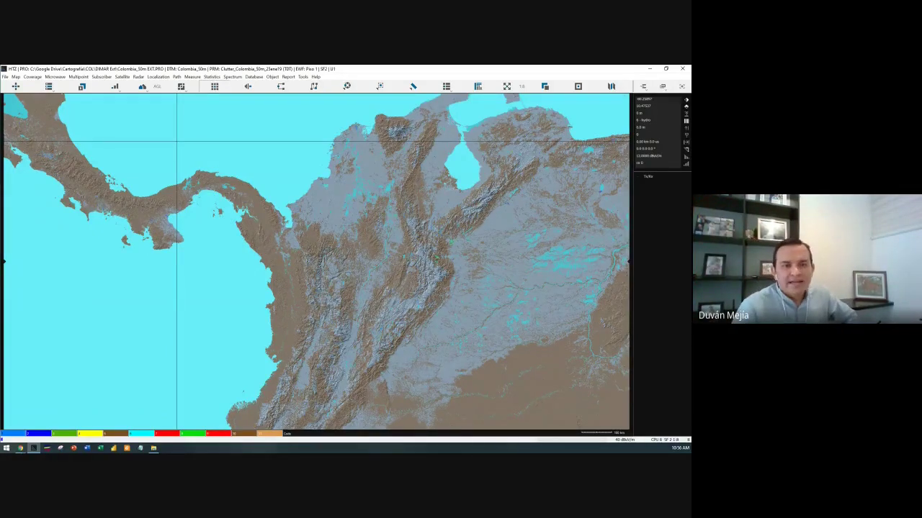
left_click(5, 76)
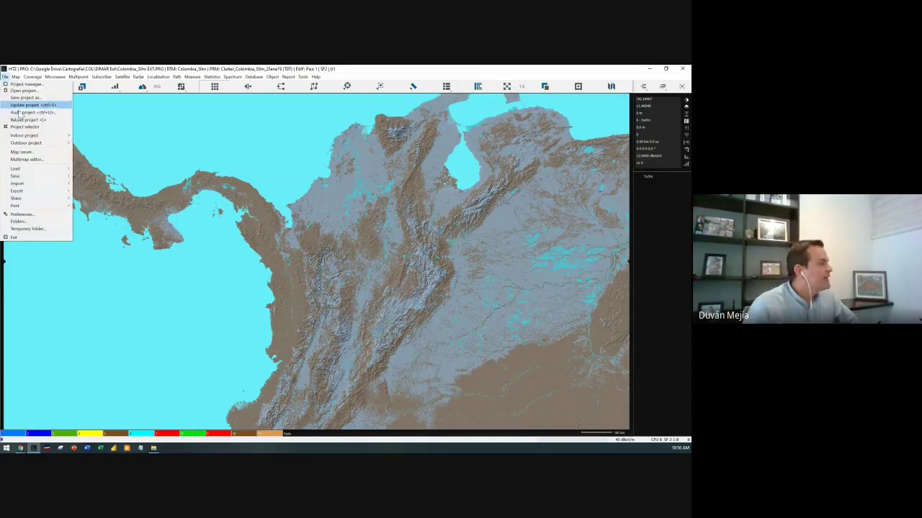
mouse_move(15, 76)
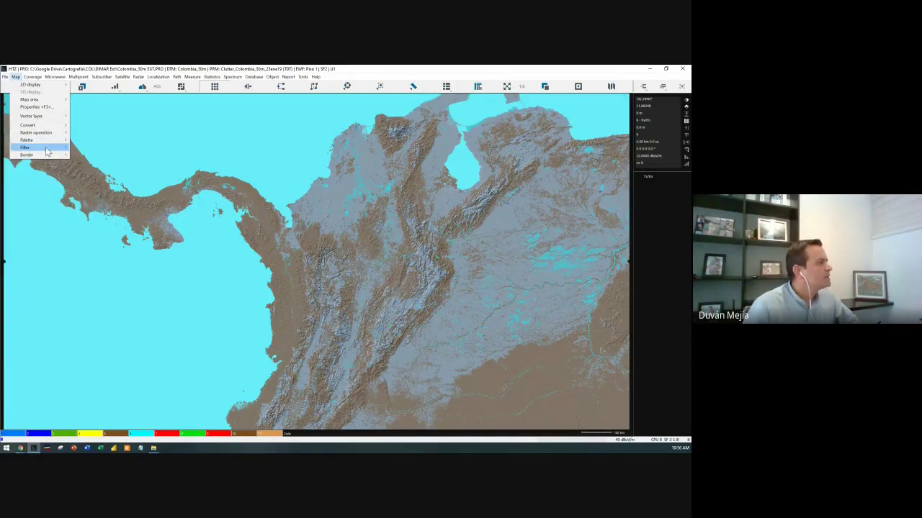
mouse_move(56, 128)
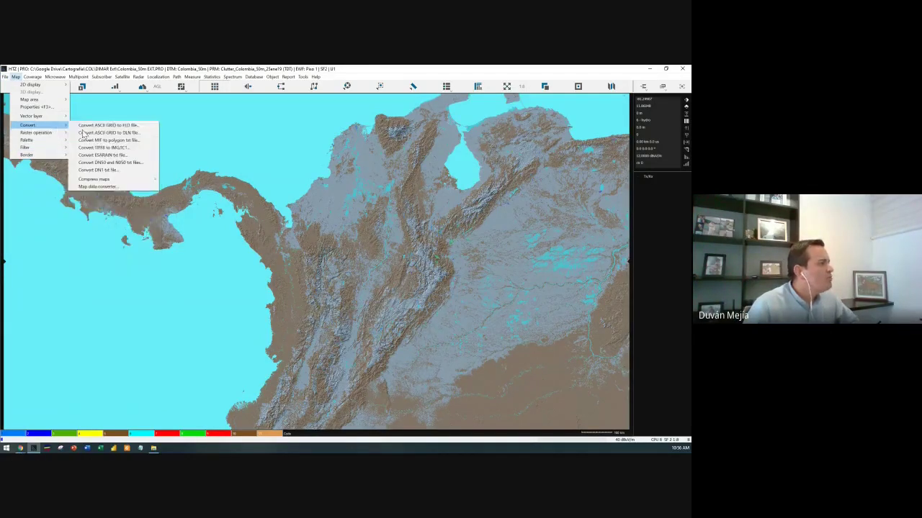
left_click(147, 188)
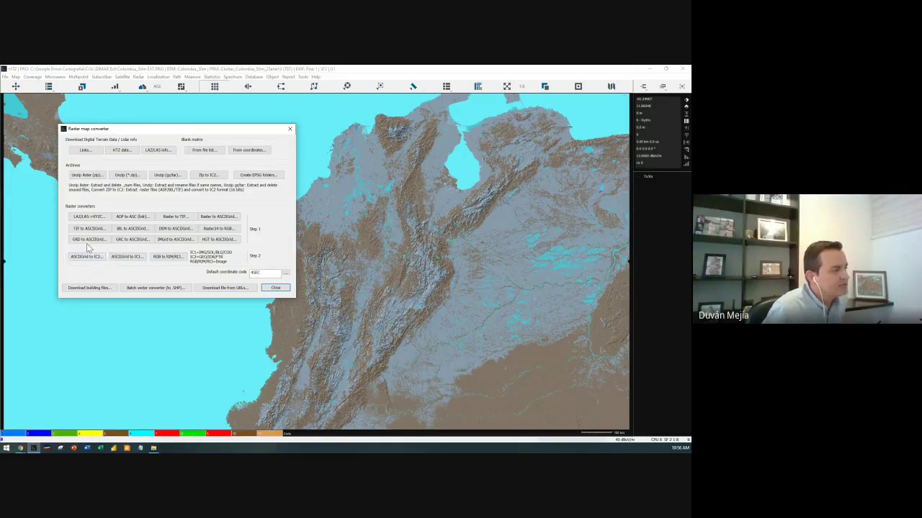
left_click(274, 289)
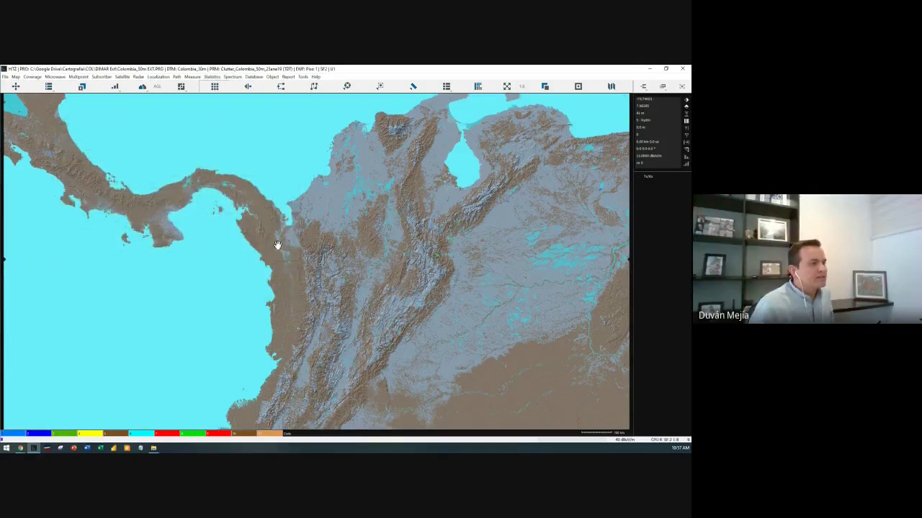
left_click_drag(277, 245, 276, 276)
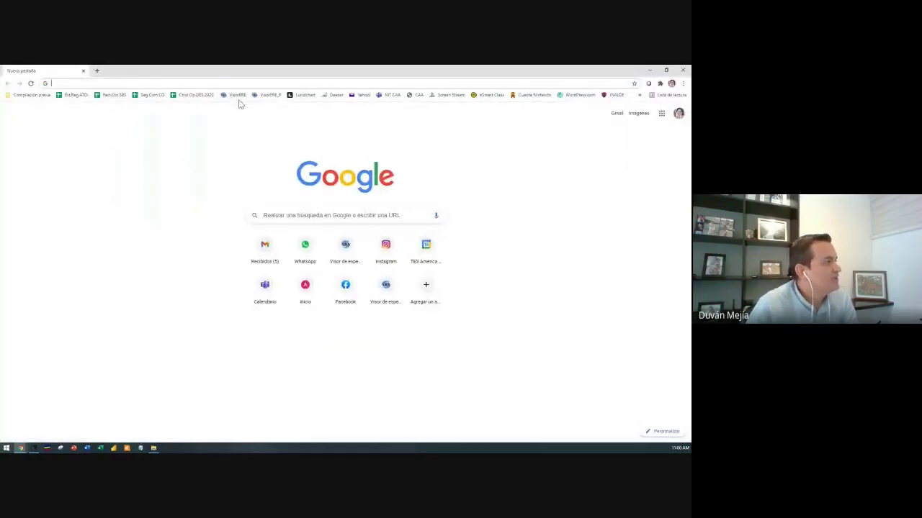
Open the Visor de espectro site in the browser, complete the robot check and accept the terms and conditions.
left_click(238, 96)
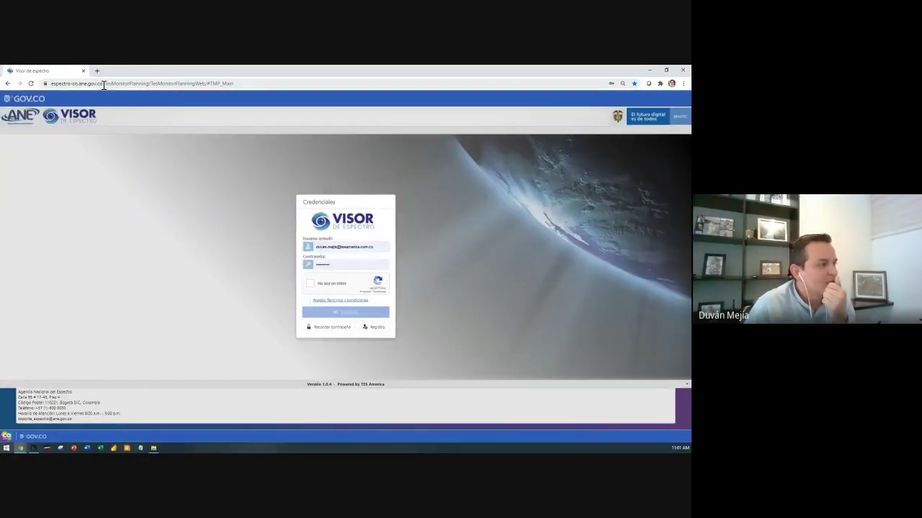
left_click(309, 284)
left_click(307, 302)
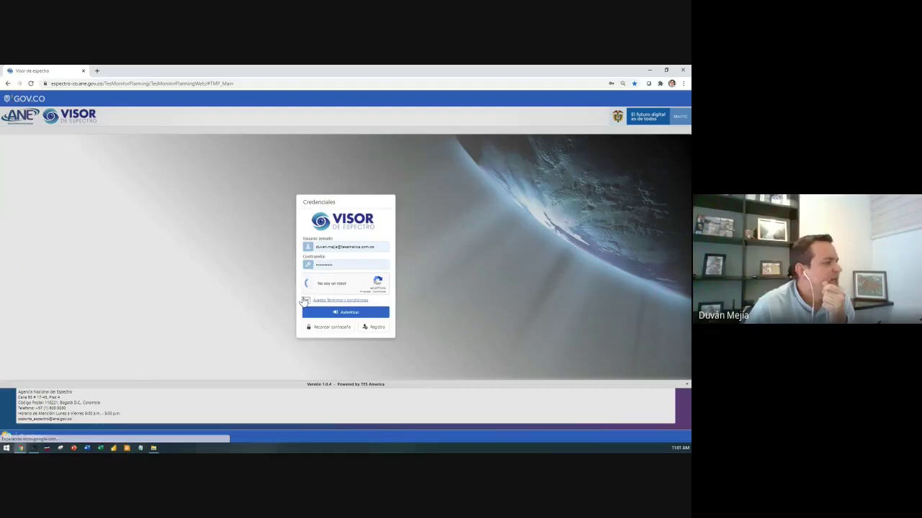
left_click(105, 84)
left_click(105, 84)
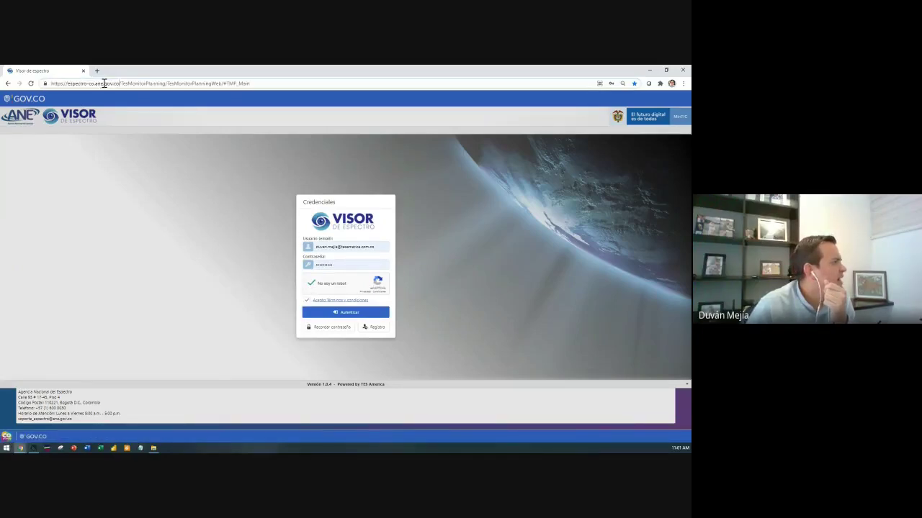
left_click_drag(121, 84, 20, 85)
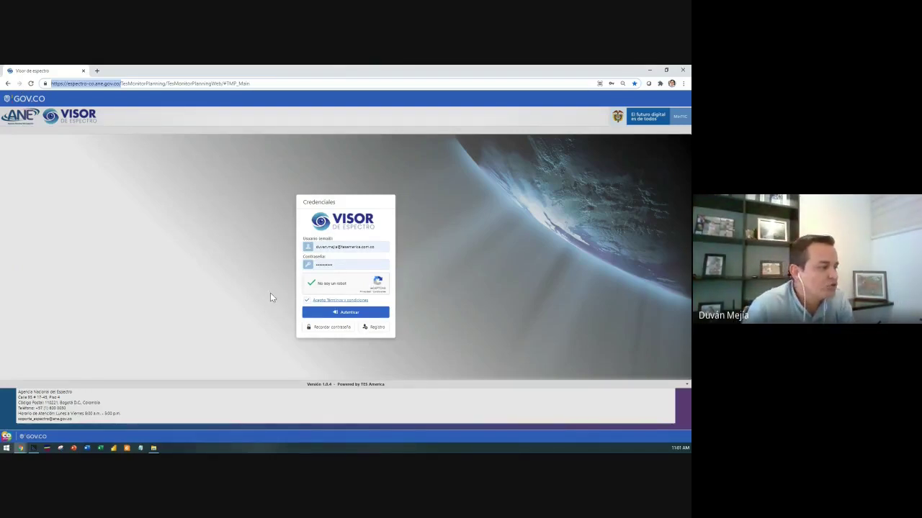
left_click(352, 314)
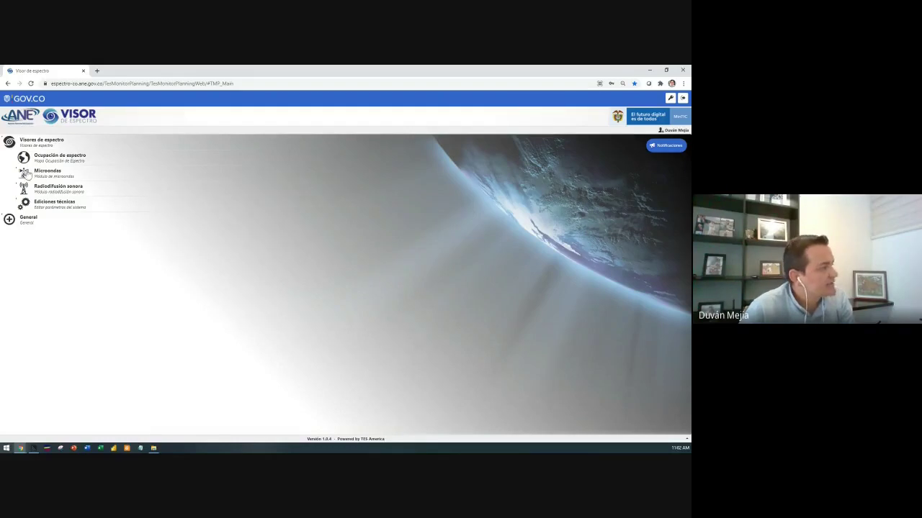
Open the FM coverage simulation in the Radiodifusión sonora module and review its coordinate, power, frequency, height and azimuth inputs.
left_click(21, 188)
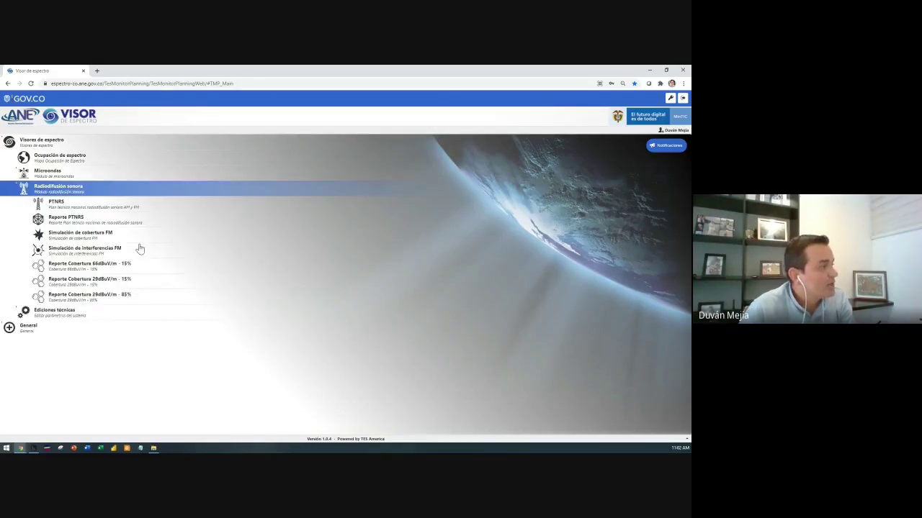
left_click(120, 237)
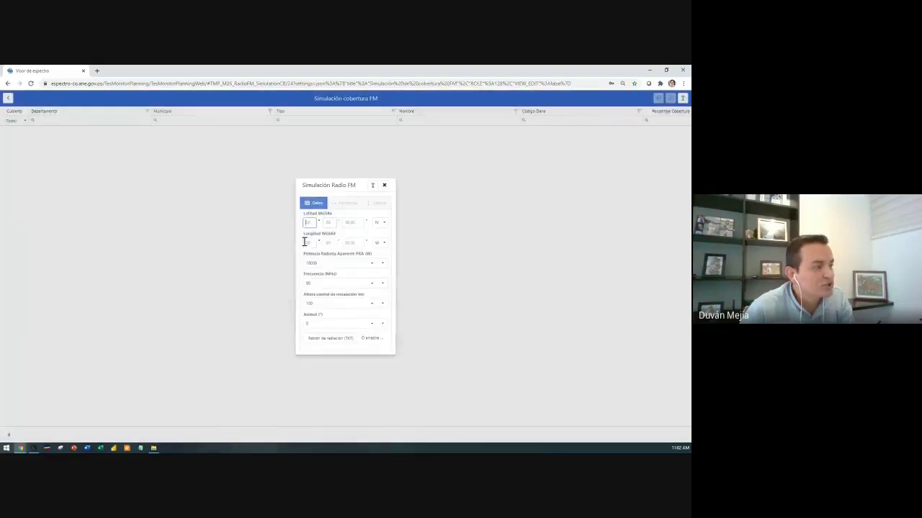
left_click(311, 224)
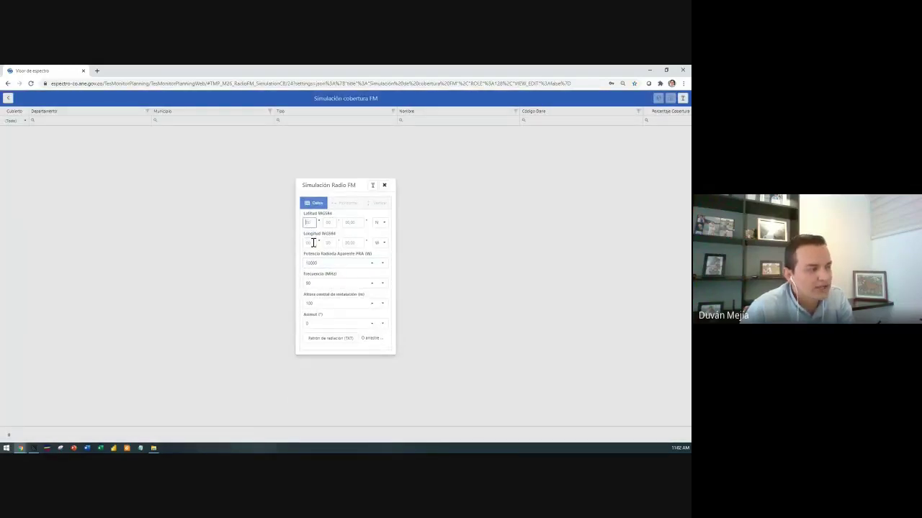
left_click(312, 242)
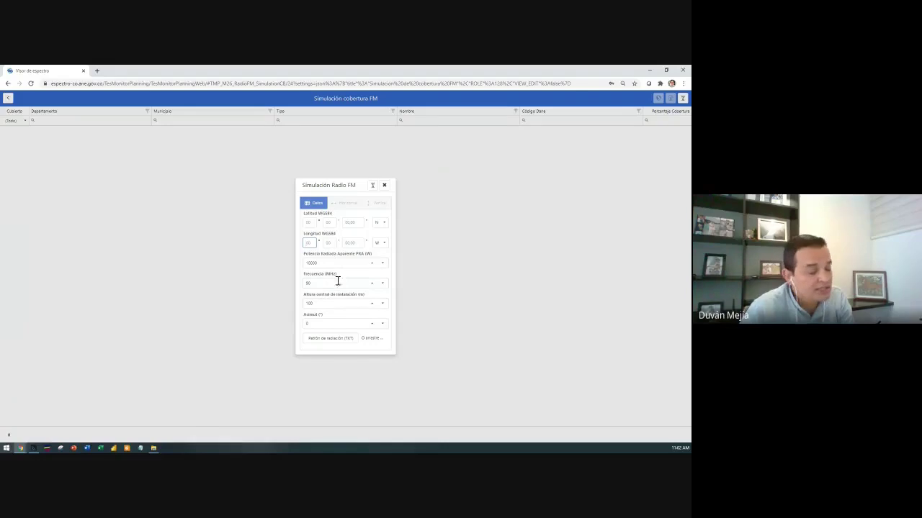
left_click(336, 215)
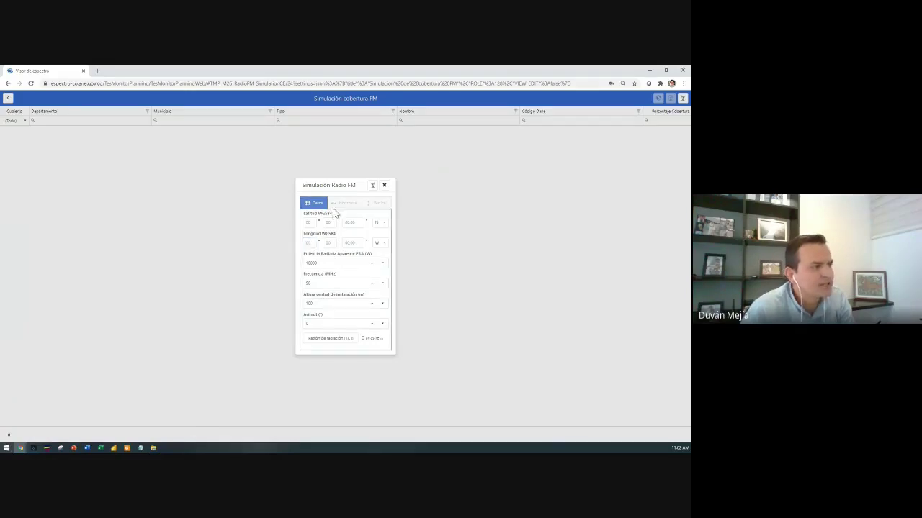
Leave the FM coverage simulation without entering data and collapse the Radiodifusión sonora module.
left_click(385, 186)
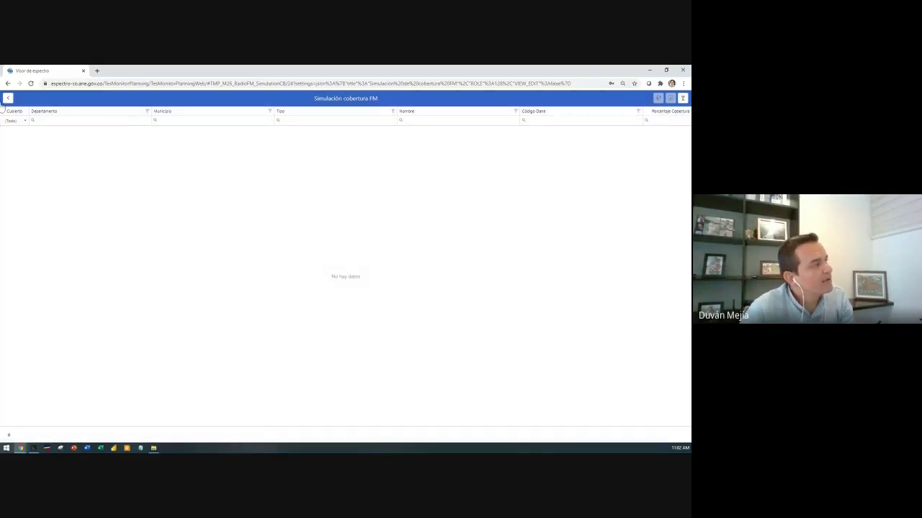
left_click(7, 99)
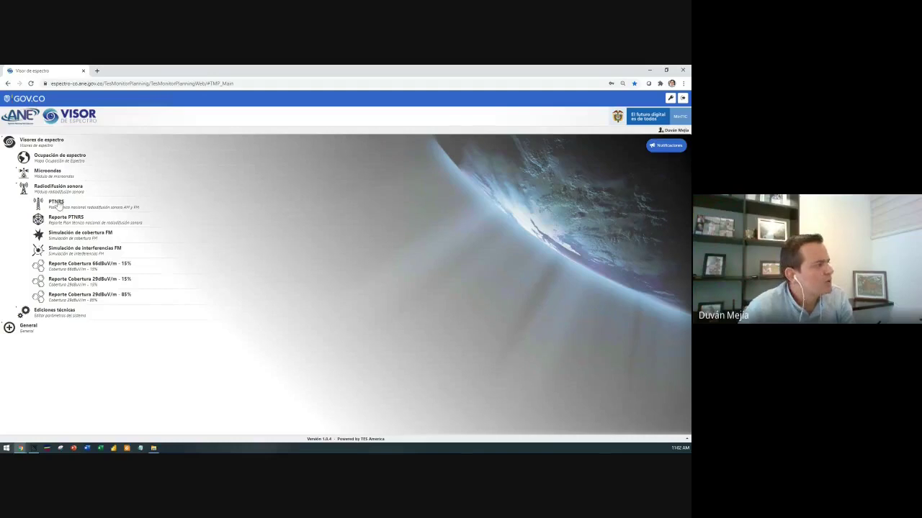
left_click(17, 186)
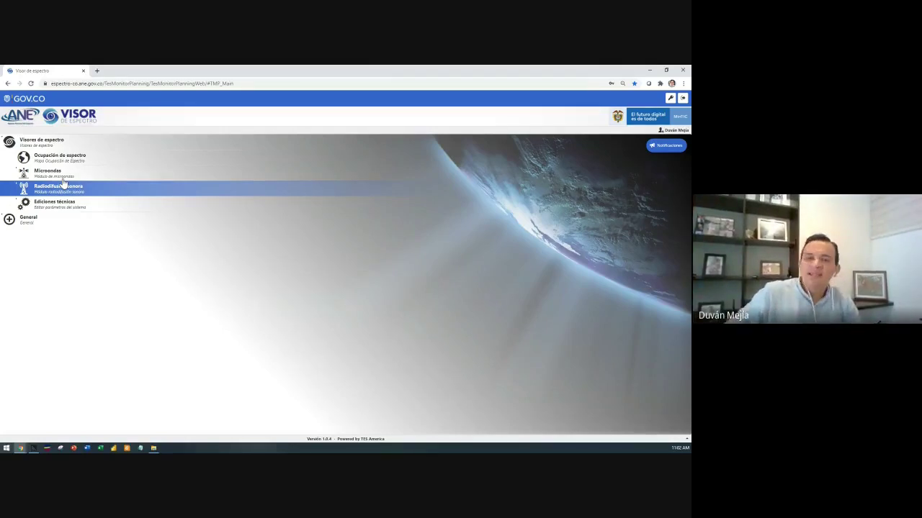
Check the options of the Microondas module, collapse it, and open the Ocupación de espectro map.
left_click(57, 173)
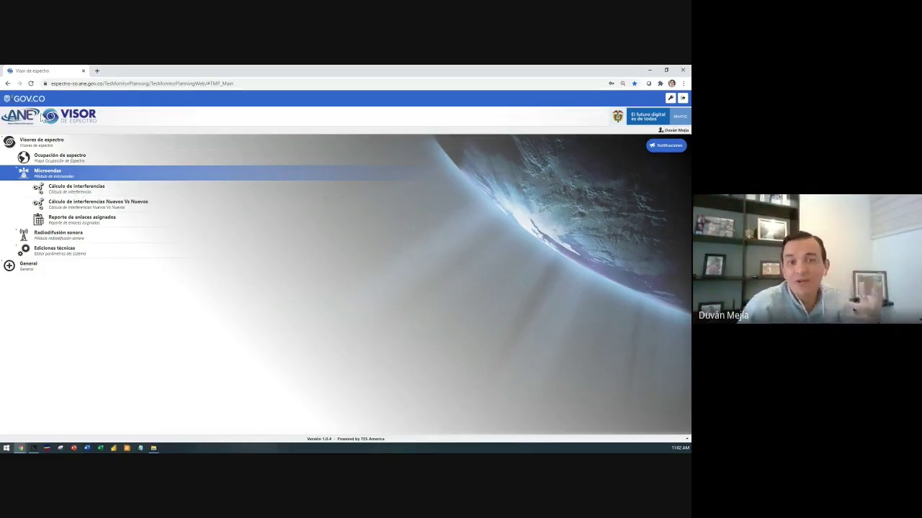
left_click(20, 172)
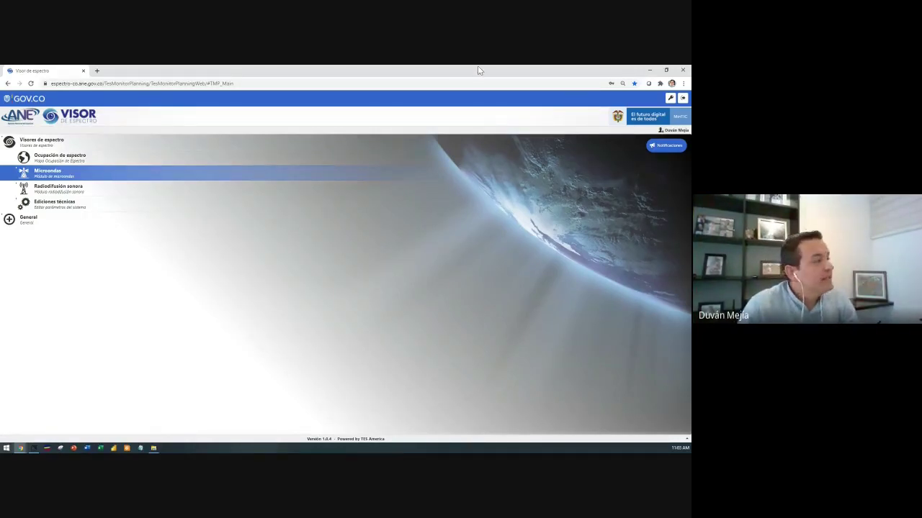
left_click(91, 164)
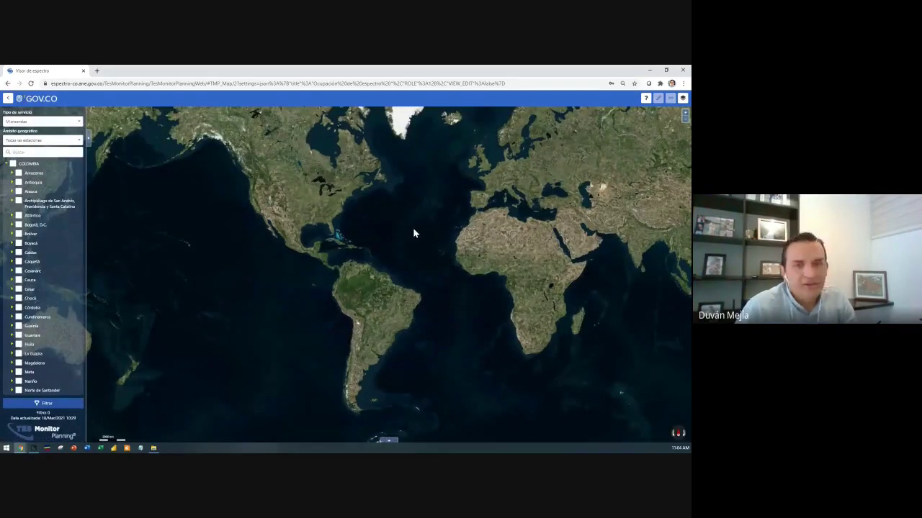
Set the service type to Radio FM and filter the map for stations across all of Colombia.
left_click(79, 122)
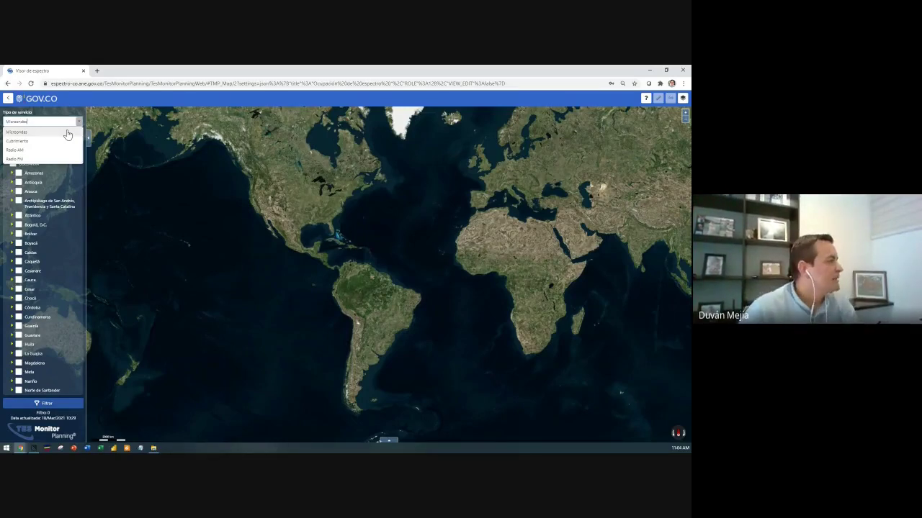
left_click(31, 161)
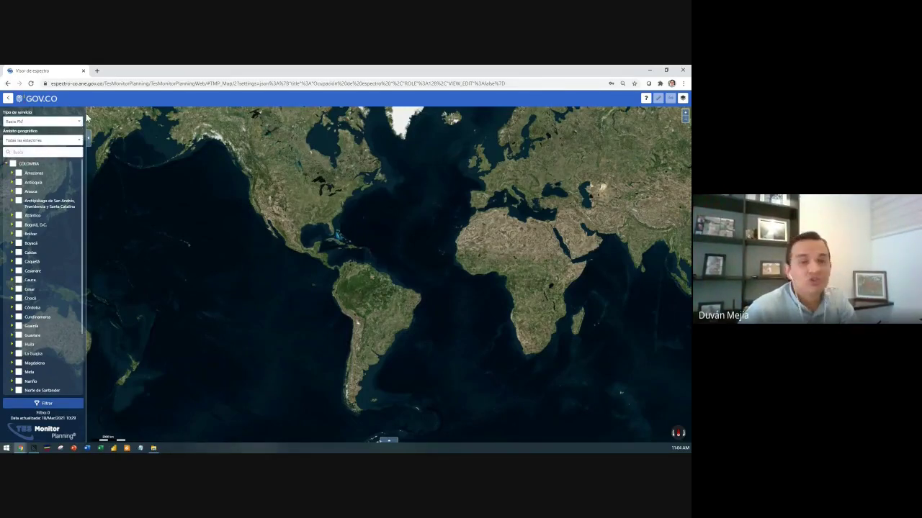
left_click(13, 164)
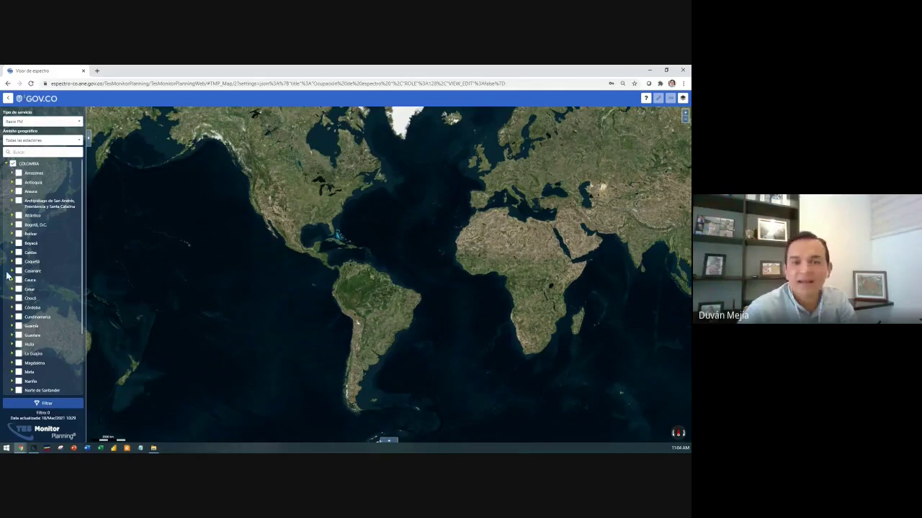
left_click(58, 402)
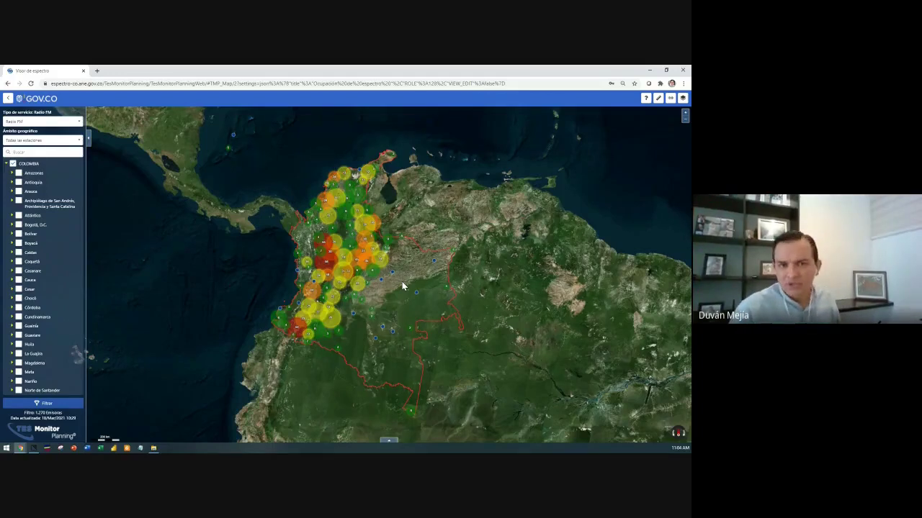
Open the clustered FM stations around Villavicencio in Meta, page through their records, and close the information card.
scroll(401, 281, "down", 3)
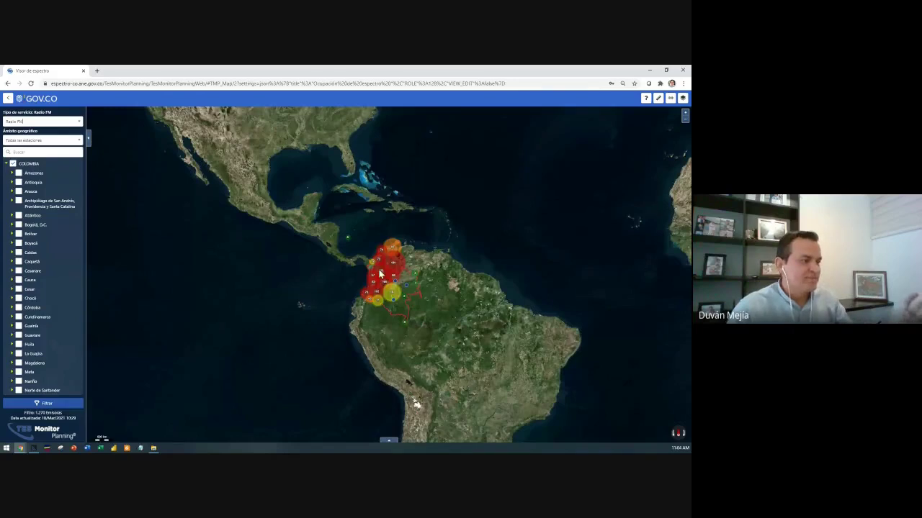
scroll(378, 270, "up", 2)
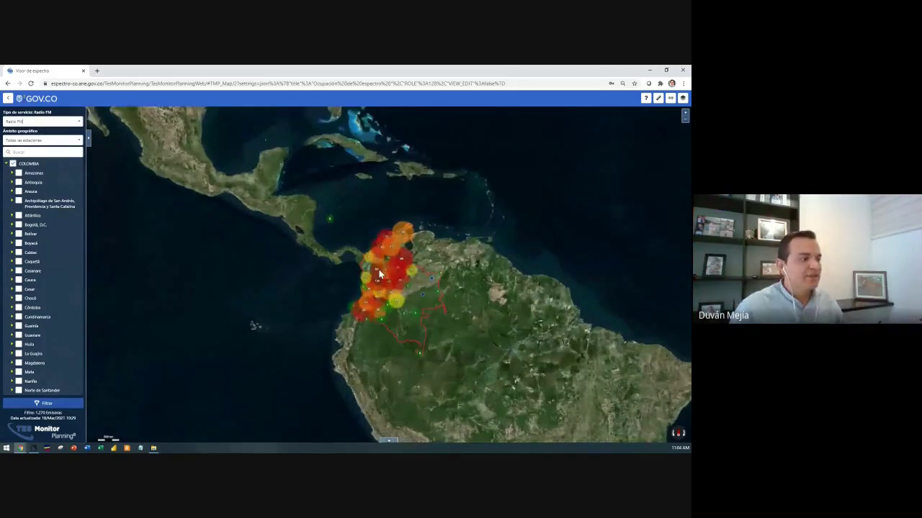
scroll(382, 266, "up", 1)
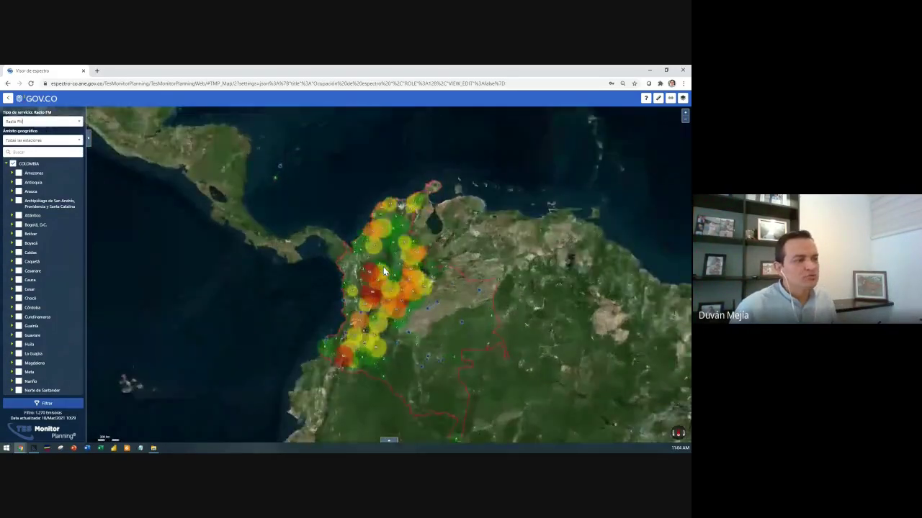
scroll(384, 266, "up", 1)
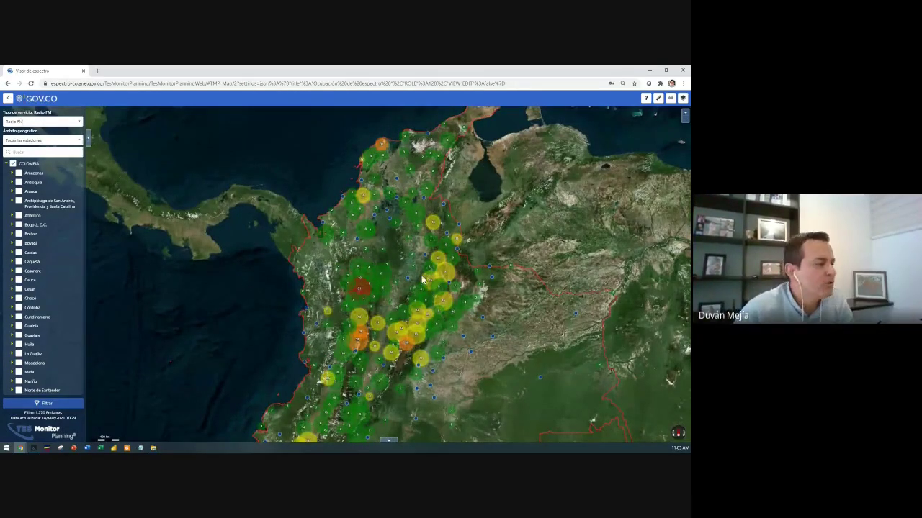
left_click_drag(432, 272, 423, 168)
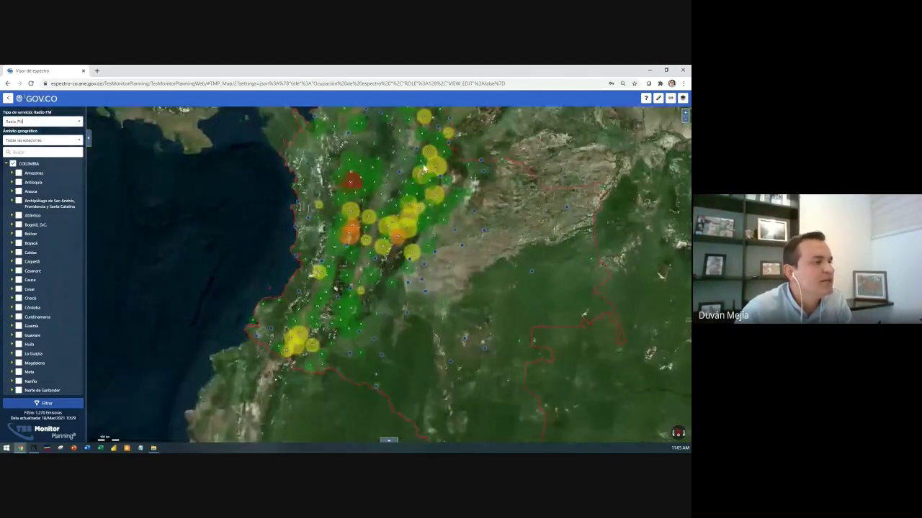
left_click(413, 252)
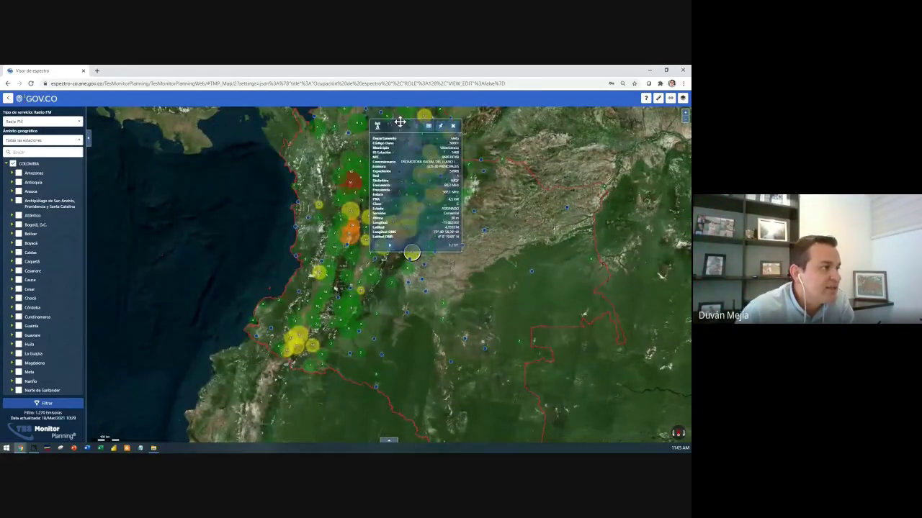
mouse_move(400, 122)
left_mouse_down()
mouse_move(471, 125)
mouse_move(468, 169)
left_mouse_up()
left_click(455, 289)
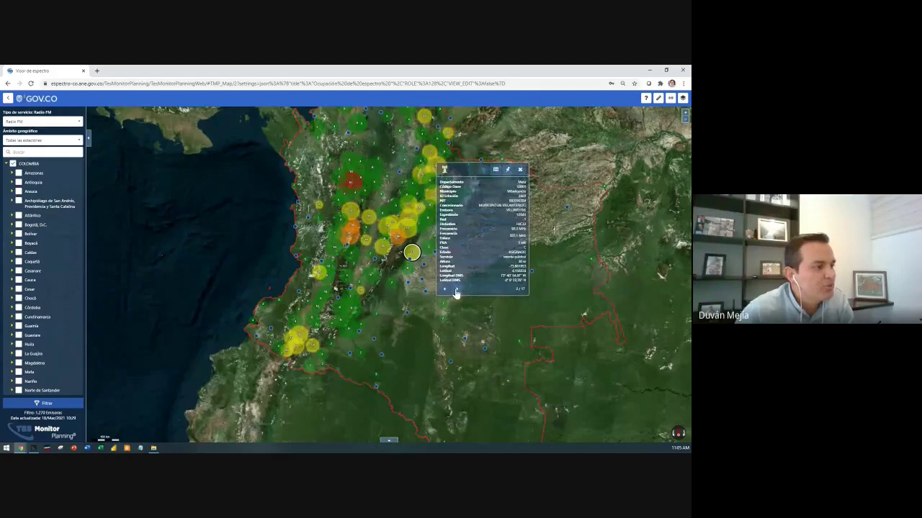
left_click(456, 289)
left_click(456, 289)
left_click(455, 290)
left_click(456, 289)
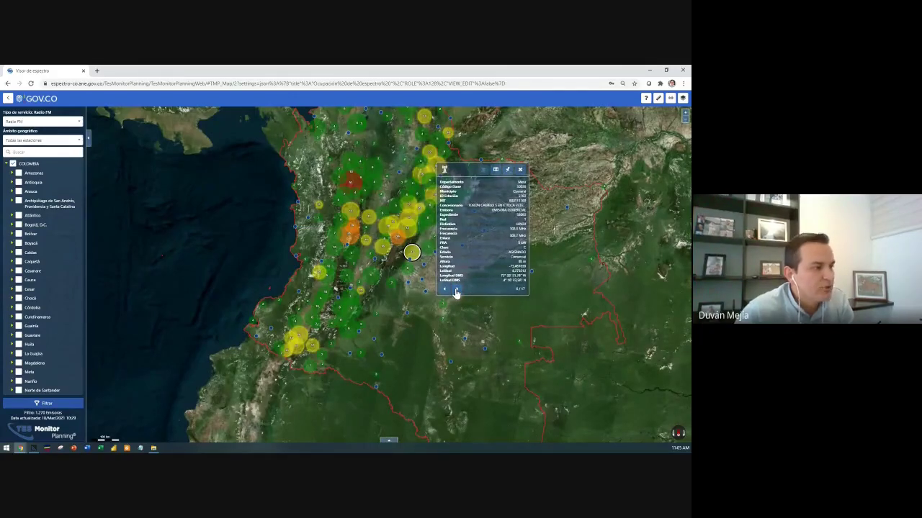
left_click(456, 290)
left_click(455, 289)
left_click(456, 289)
left_click(456, 290)
left_click(456, 289)
left_click(455, 289)
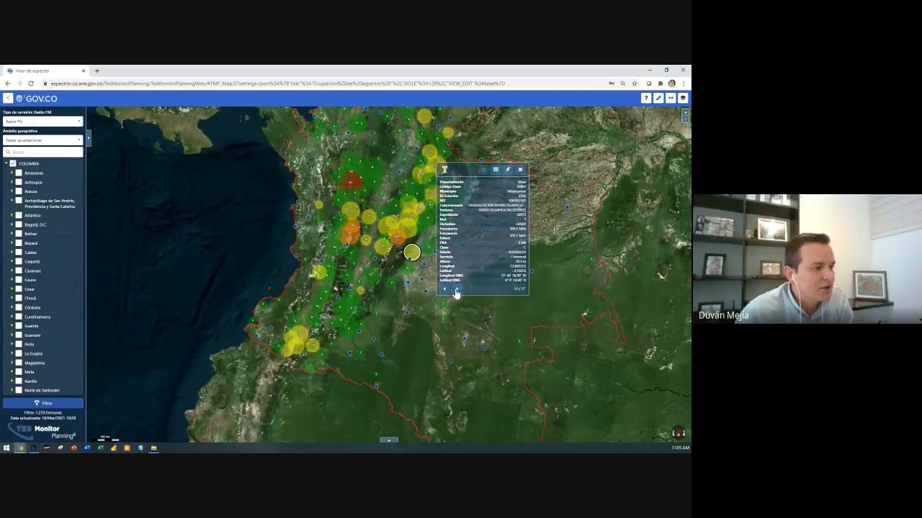
left_click(456, 290)
left_click(455, 290)
left_click(520, 171)
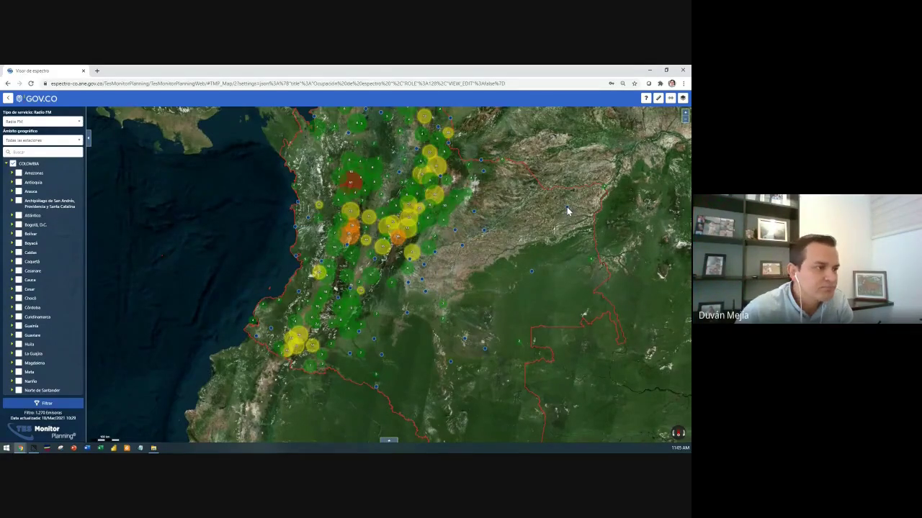
Open the record of the isolated FM station in Vichada, review its details, and close it.
left_click(567, 206)
left_click_drag(534, 117, 478, 159)
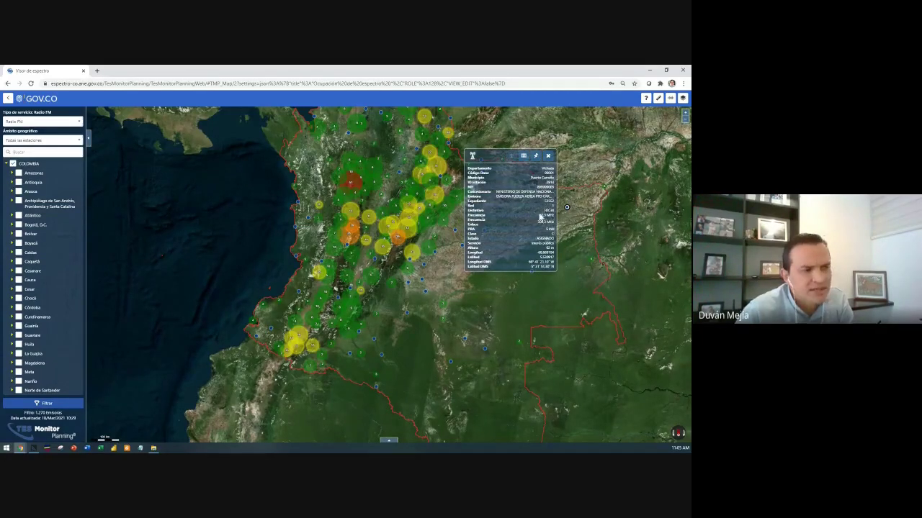
left_click(547, 156)
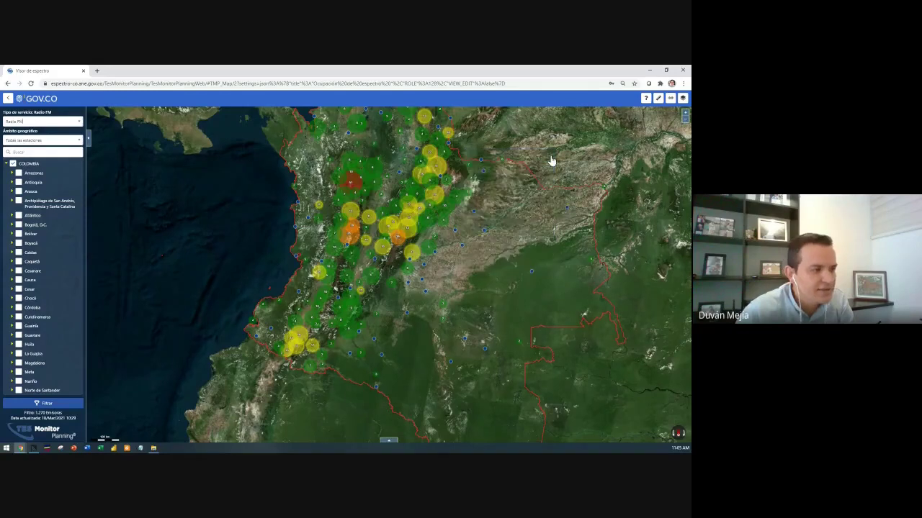
Open the clustered FM stations at Bogotá and page through their records to the LA Z station.
scroll(425, 236, "up", 4)
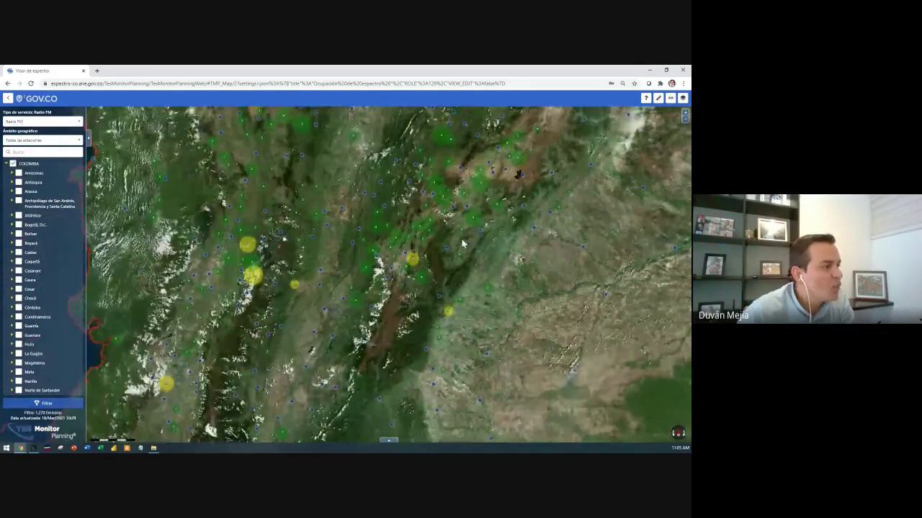
scroll(430, 235, "up", 4)
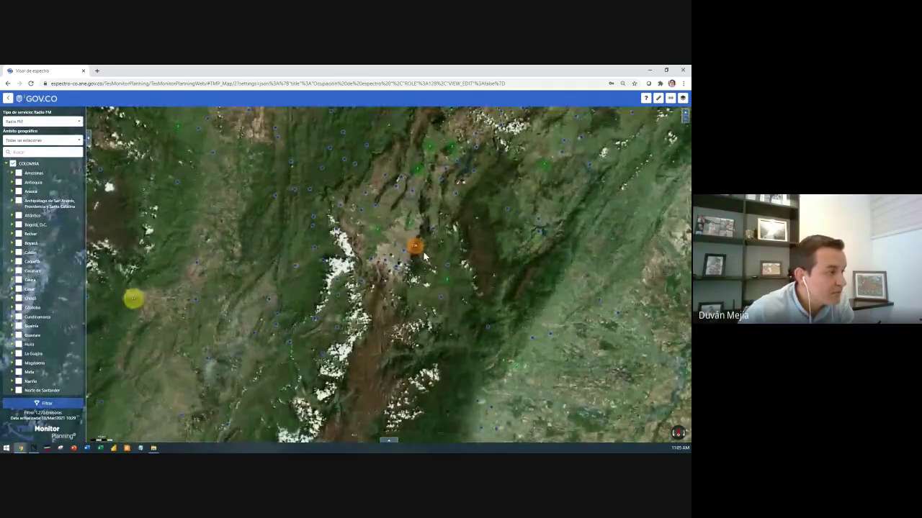
scroll(423, 248, "up", 2)
left_click(410, 249)
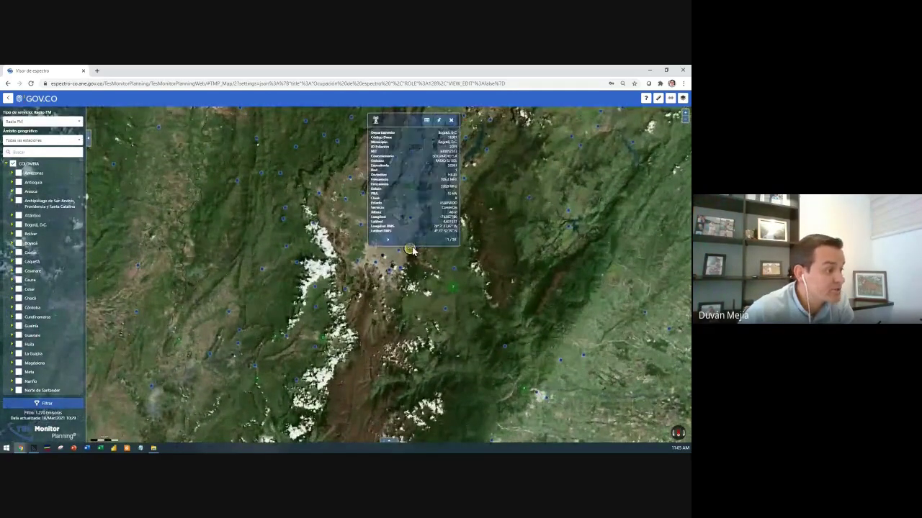
left_click(388, 243)
left_click(387, 243)
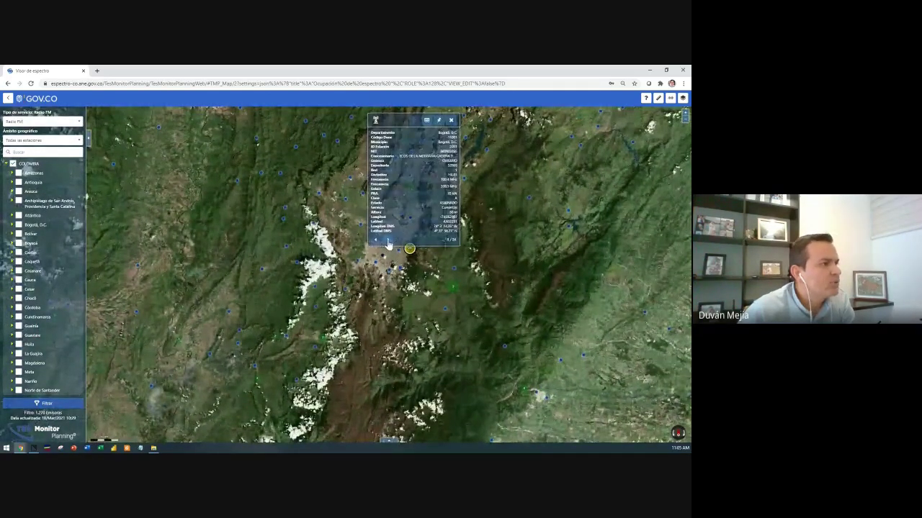
left_click(387, 243)
left_click(387, 243)
left_click(388, 243)
left_click(387, 242)
left_click(387, 243)
left_click(388, 242)
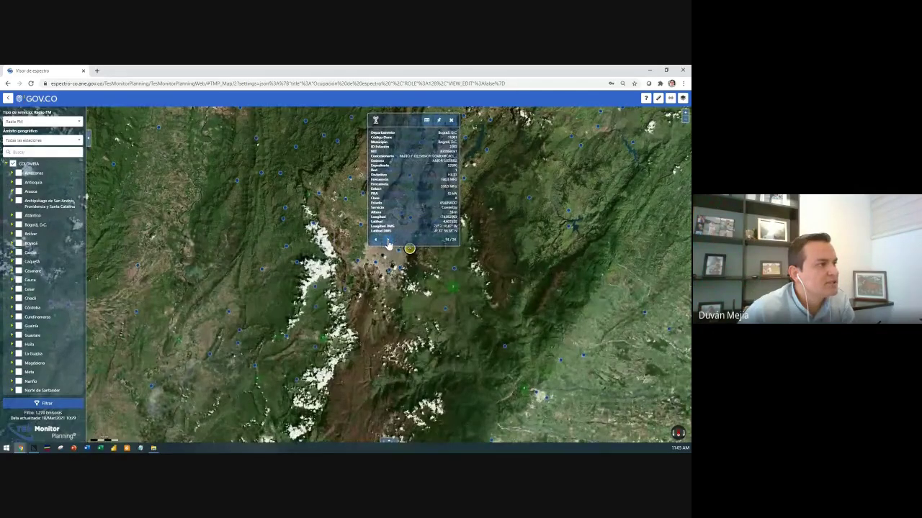
left_click(387, 242)
left_click(387, 243)
left_click(387, 242)
left_click(375, 243)
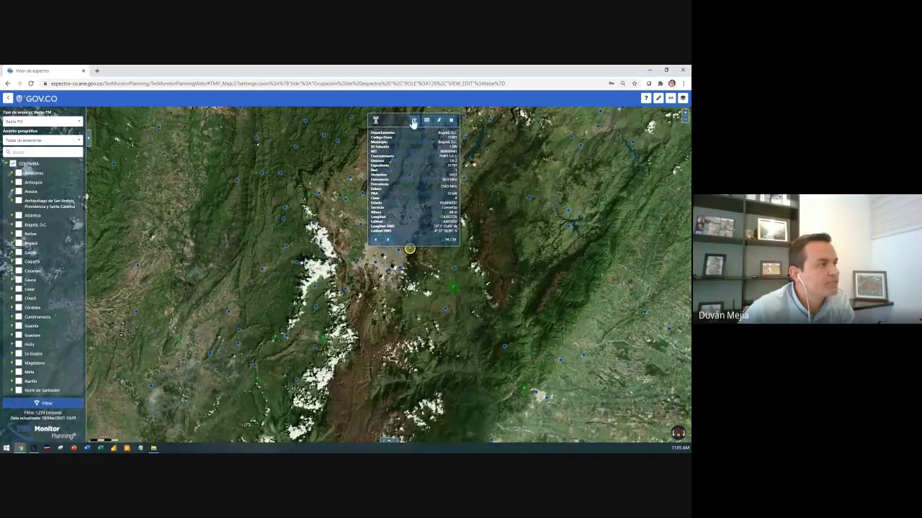
Display the LA Z station's coverage on the map, examine it clear of the information card, and hide it again.
left_click(415, 120)
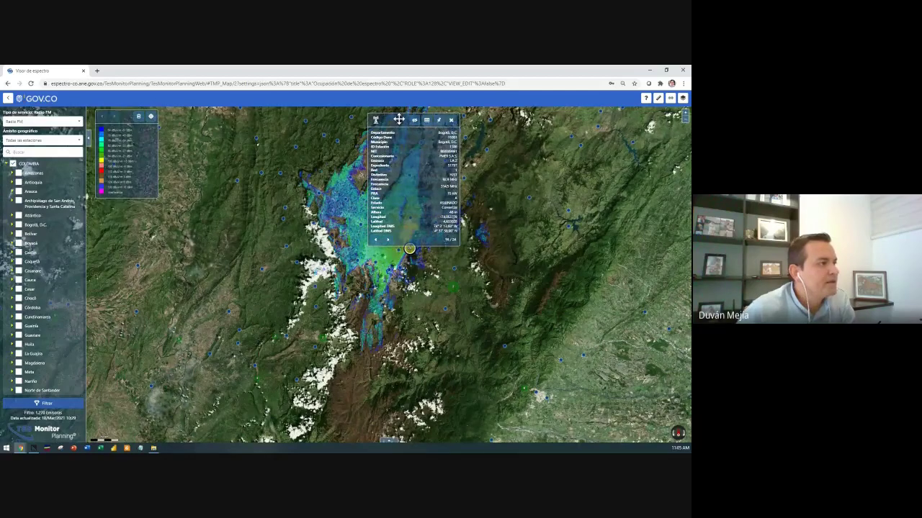
left_click_drag(394, 118, 591, 136)
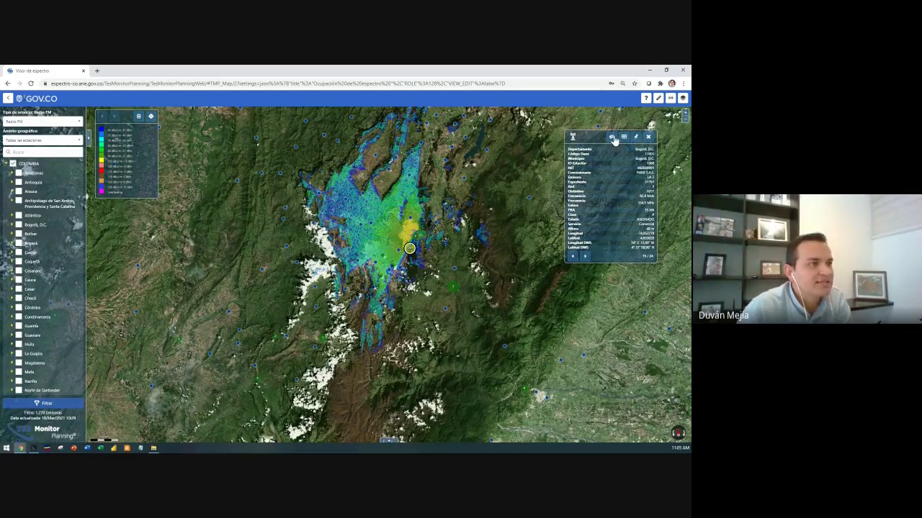
left_click(612, 137)
left_click(648, 138)
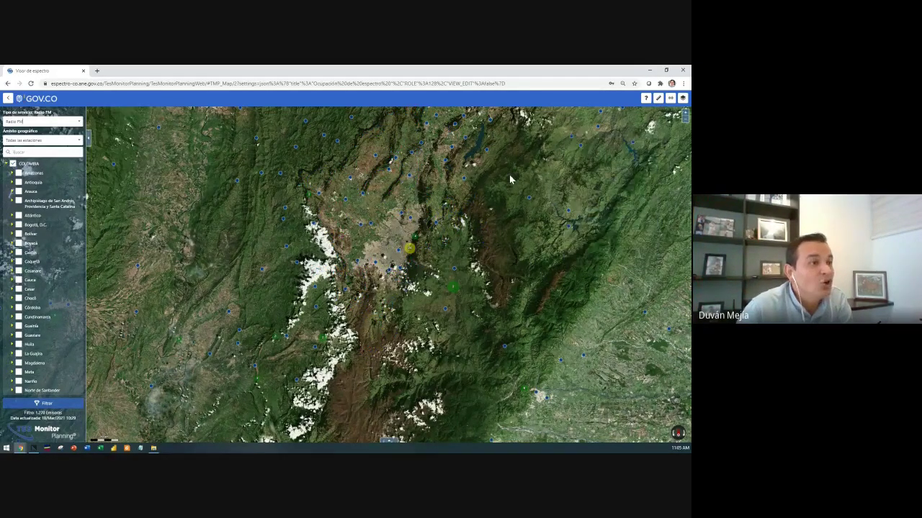
Open the FM station table and filter its Departamento column to Cundinamarca.
left_click(389, 442)
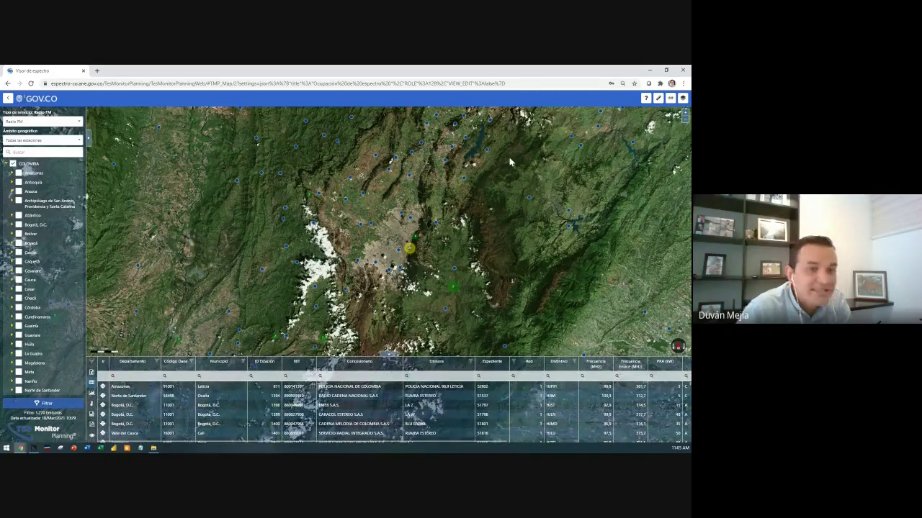
scroll(447, 205, "down", 5)
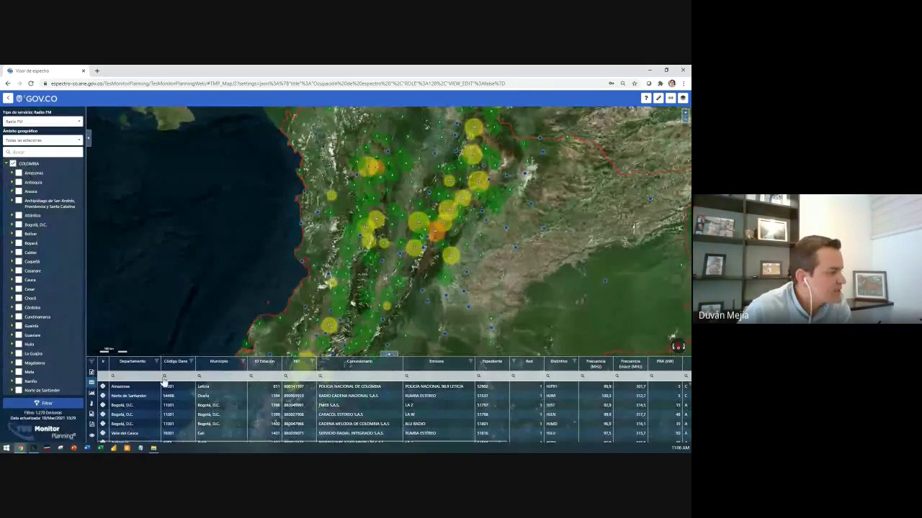
left_click(156, 362)
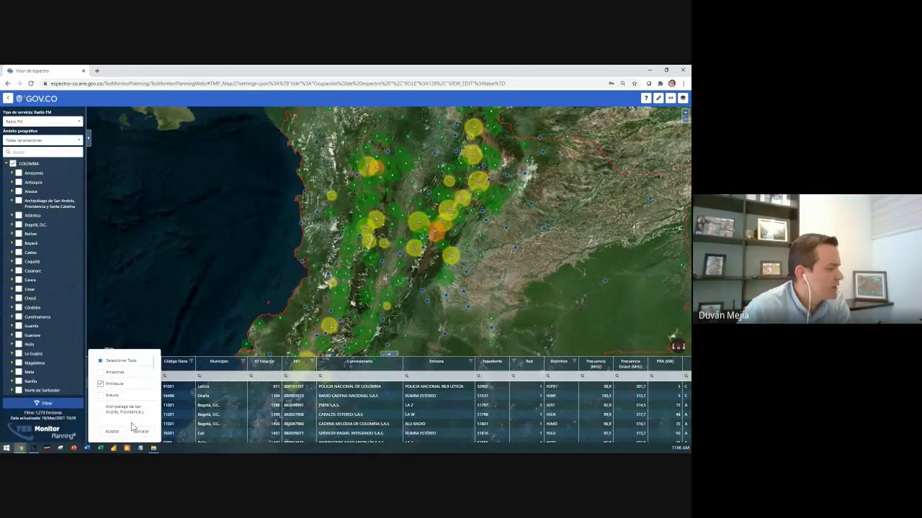
scroll(118, 396, "down", 3)
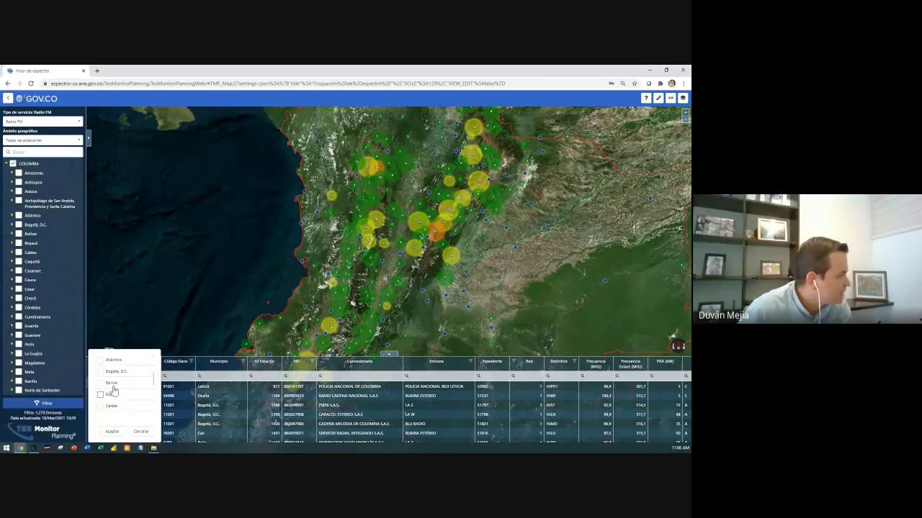
scroll(119, 396, "down", 2)
scroll(103, 392, "down", 2)
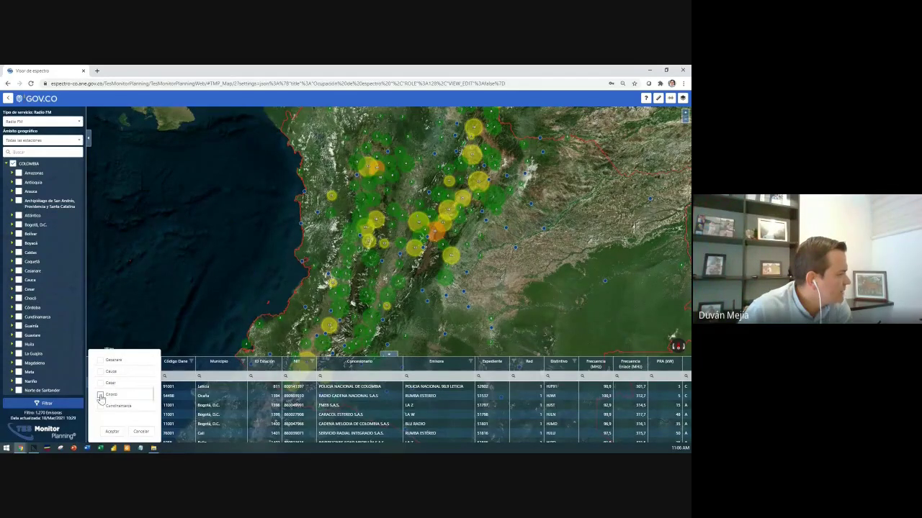
left_click(100, 407)
left_click(113, 434)
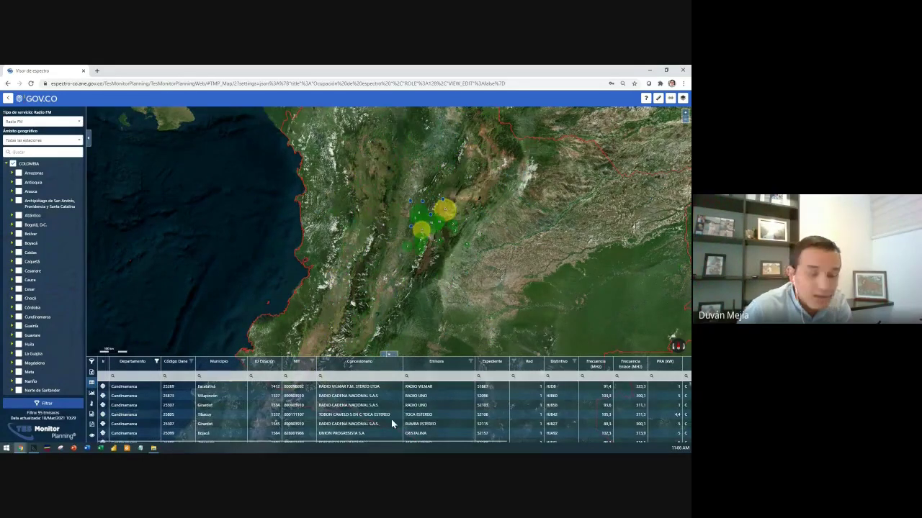
scroll(457, 317, "up", 1)
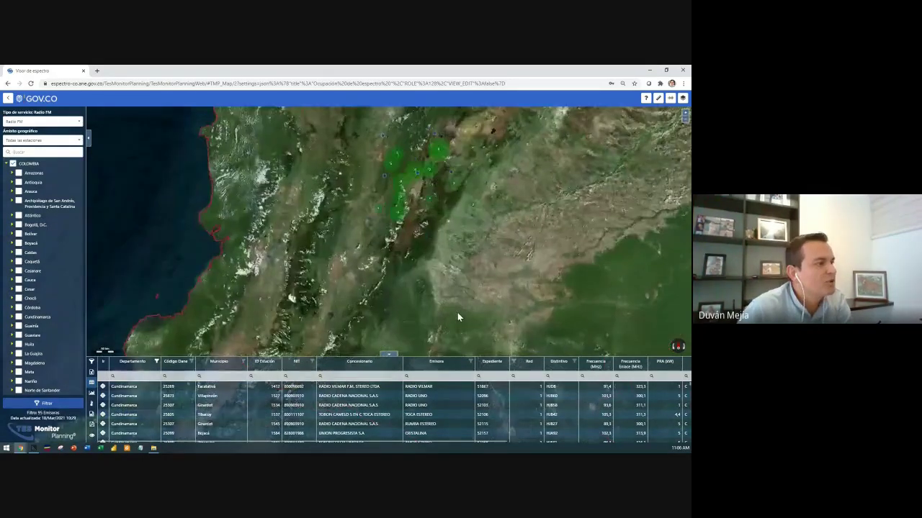
Examine the filtered stations on the map, display the Divipola Radio FM chart, drill into Antioquia's municipalities, and return to the departments.
scroll(496, 257, "up", 2)
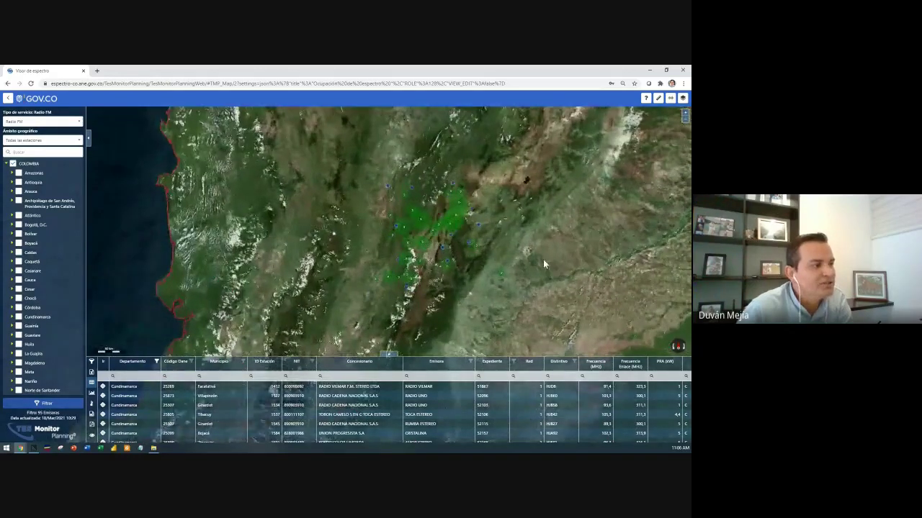
scroll(543, 259, "up", 4)
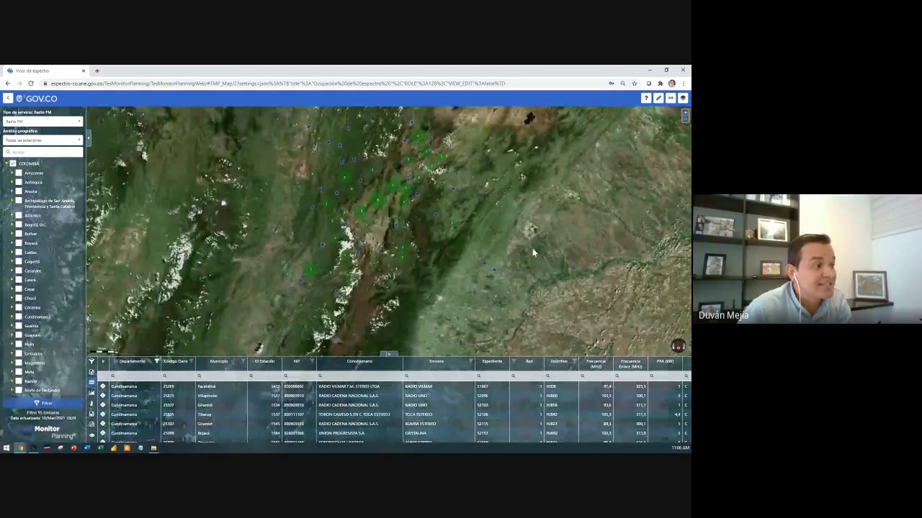
left_click_drag(532, 248, 545, 253)
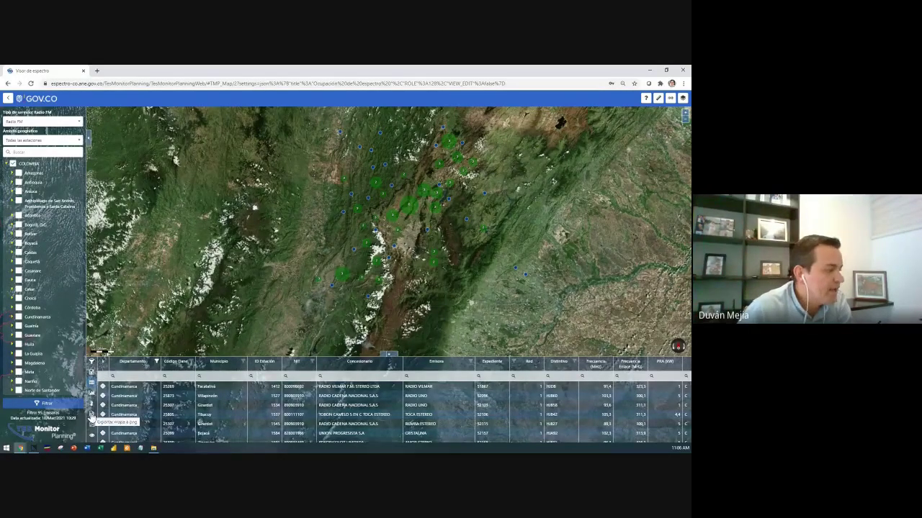
left_click(91, 396)
mouse_move(446, 396)
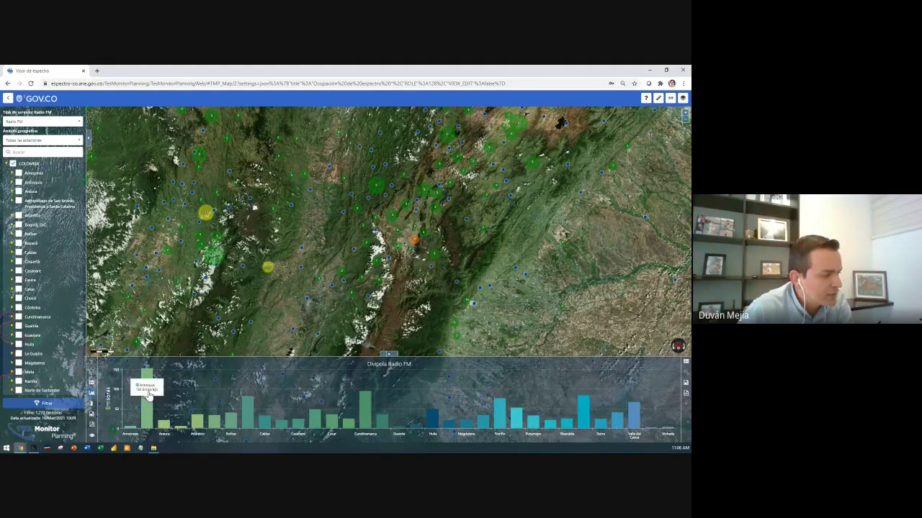
left_click(146, 388)
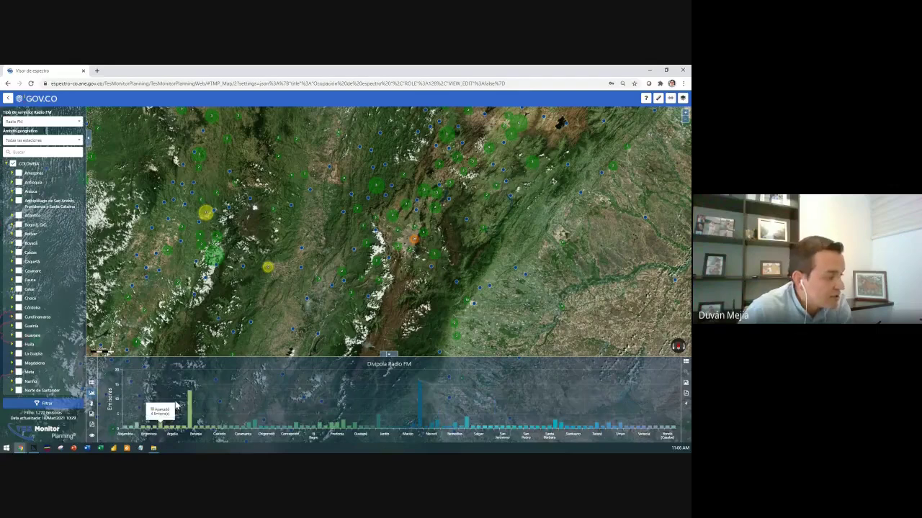
left_click(686, 403)
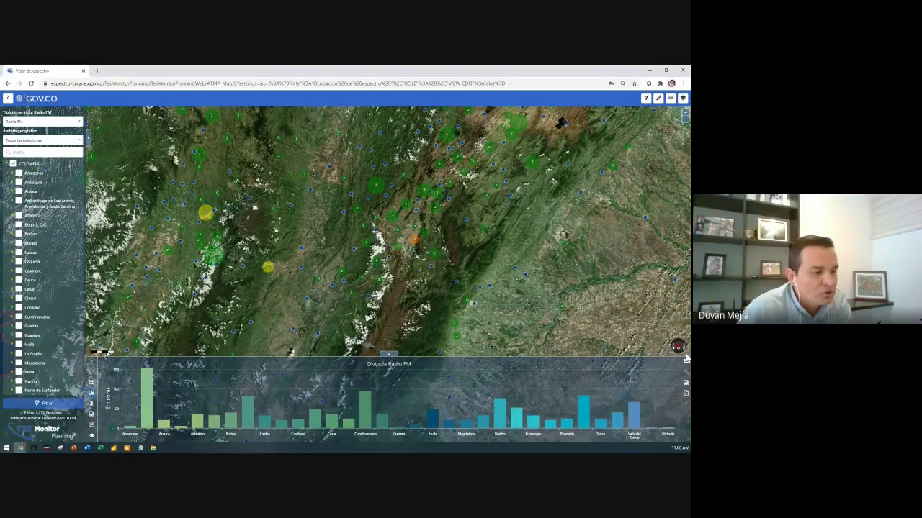
Switch the chart to Clase Radio FM and on to Servicio Radio FM, and collapse the chart area.
left_click(685, 361)
left_click(663, 374)
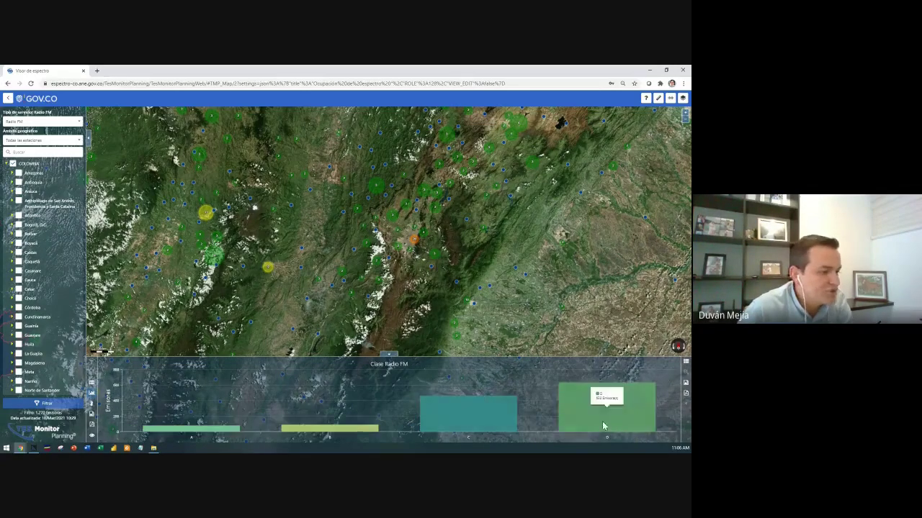
left_click(685, 361)
left_click(666, 382)
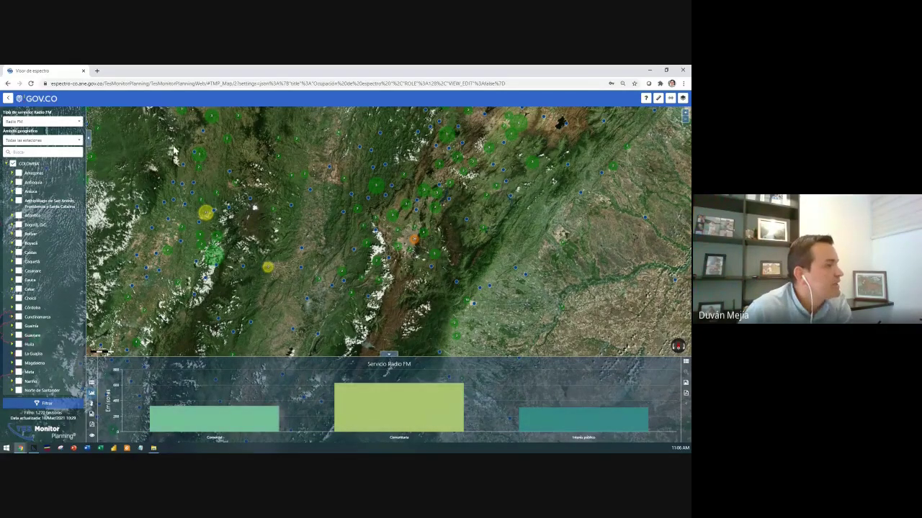
left_click(389, 355)
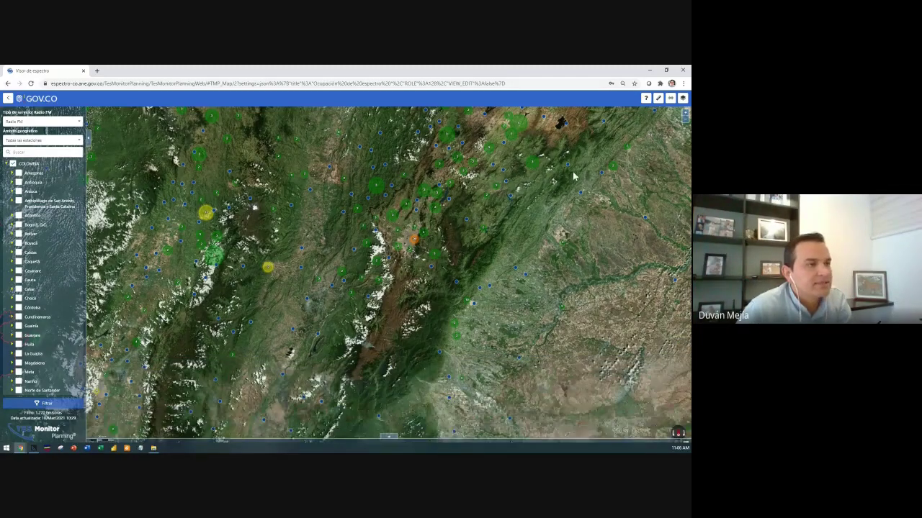
Open the radius search tool, centre its circle over the Bogotá area, and filter the FM stations inside it.
left_click(670, 98)
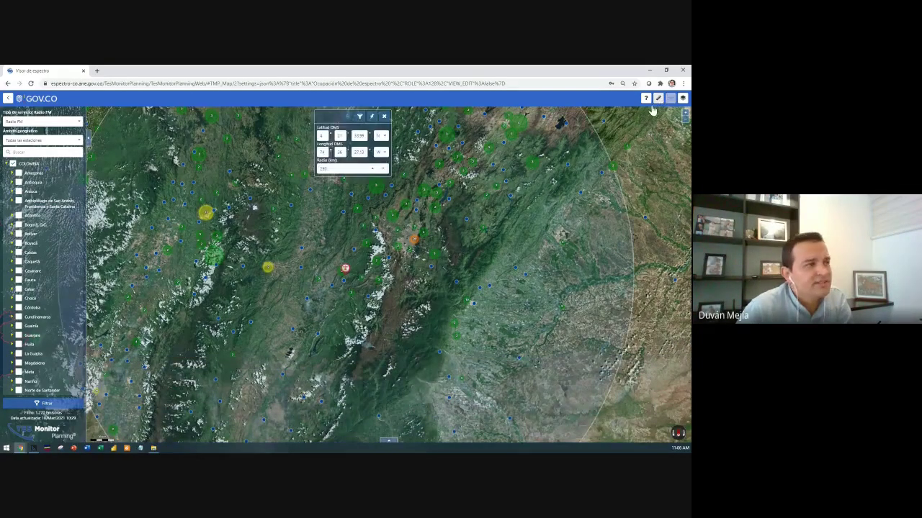
scroll(470, 229, "down", 3)
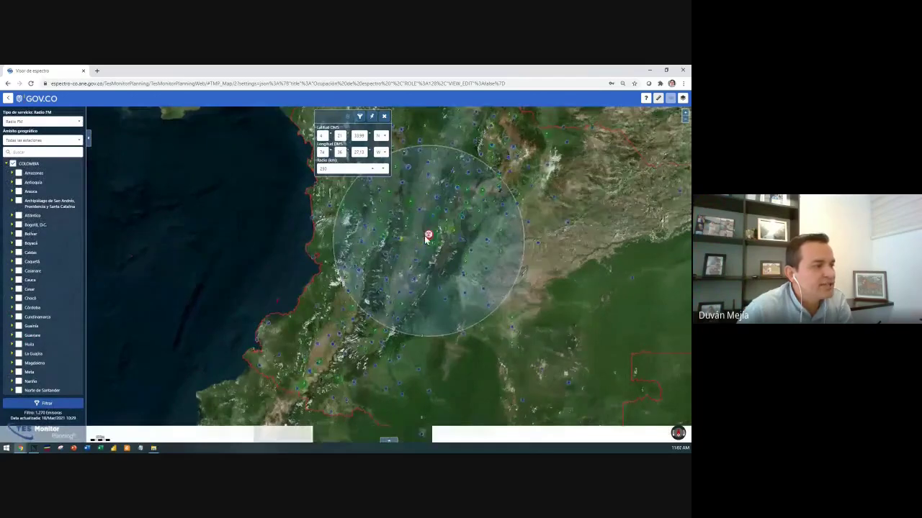
left_click_drag(457, 211, 463, 193)
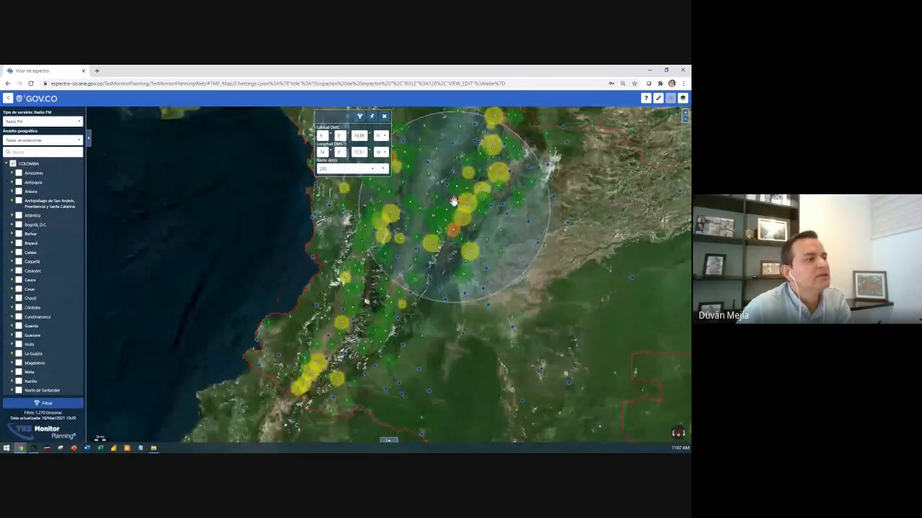
left_click(360, 118)
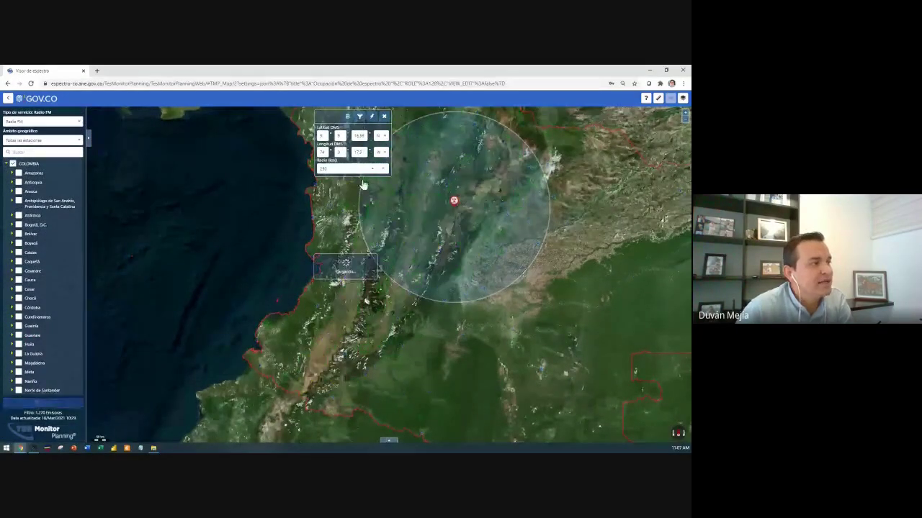
Move the search point southeast of Bogotá, set the radius to 100 km, and filter the stations inside the circle.
mouse_move(460, 205)
left_mouse_down()
mouse_move(475, 203)
mouse_move(538, 282)
mouse_move(353, 286)
mouse_move(446, 192)
mouse_move(492, 234)
left_mouse_up()
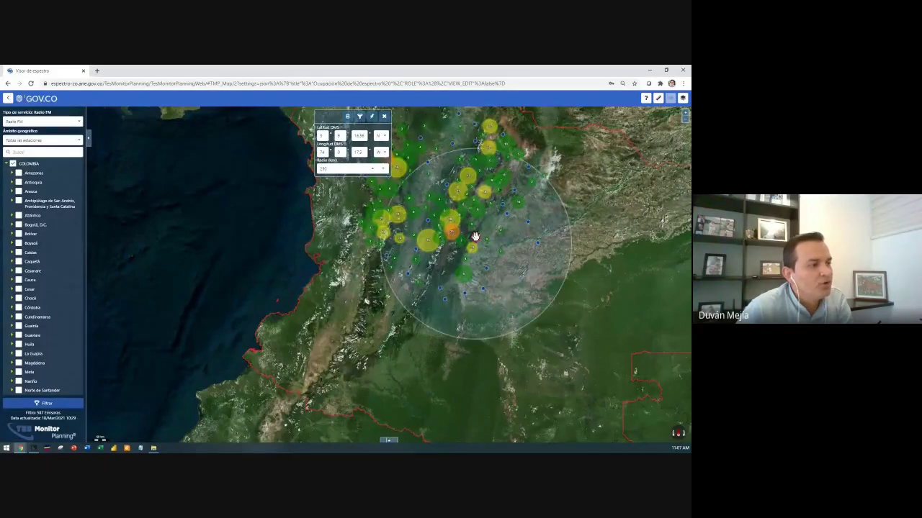
double_click(340, 169)
type("100")
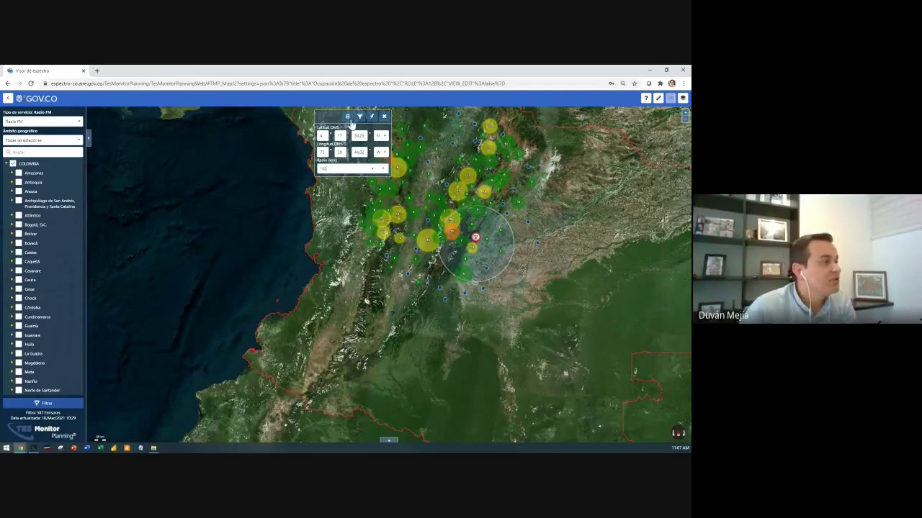
key("Return")
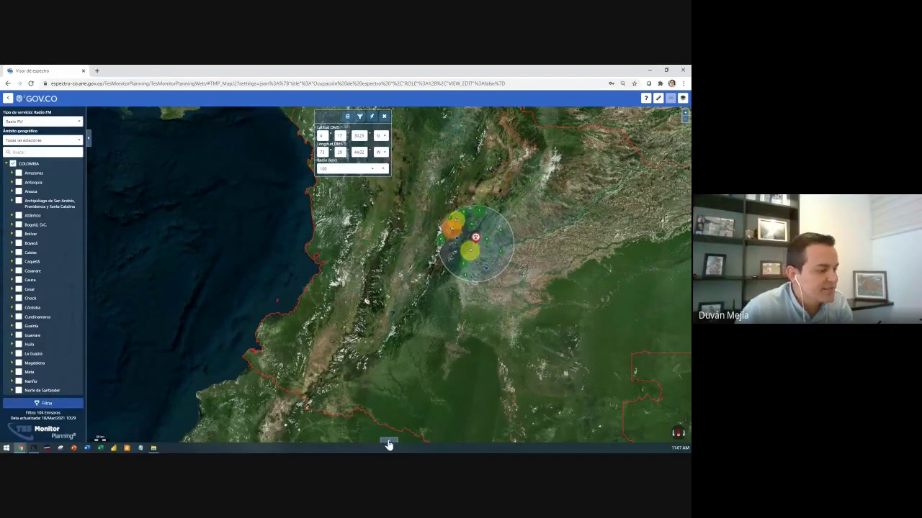
Show the table of stations within the radius, sort it by distance to the point, and close the radius search.
left_click(389, 442)
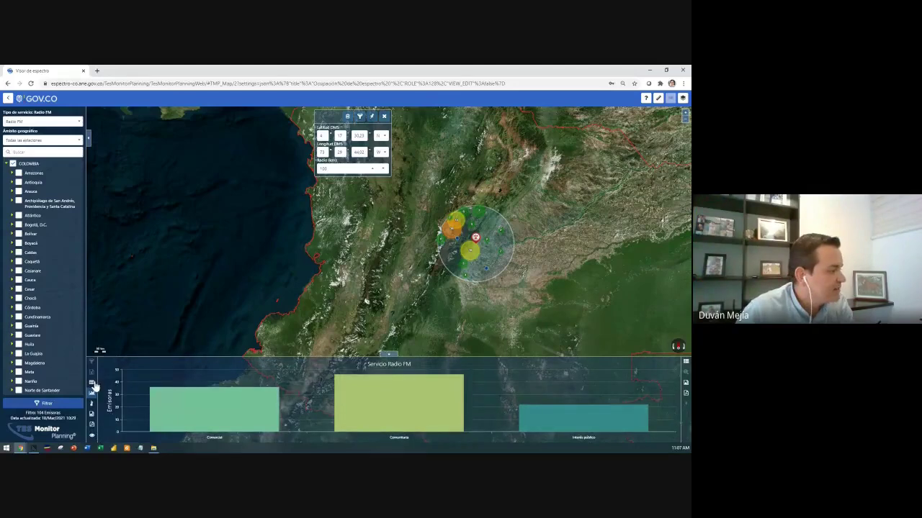
left_click(92, 383)
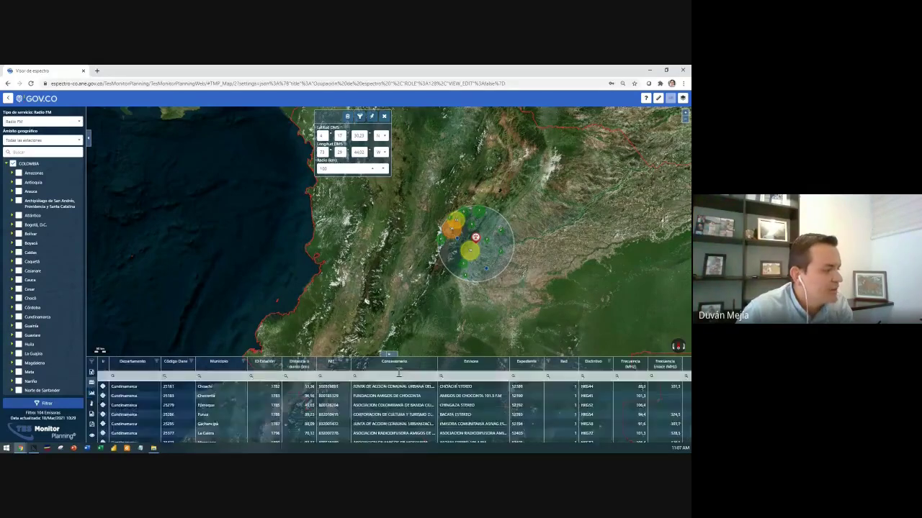
left_click(302, 365)
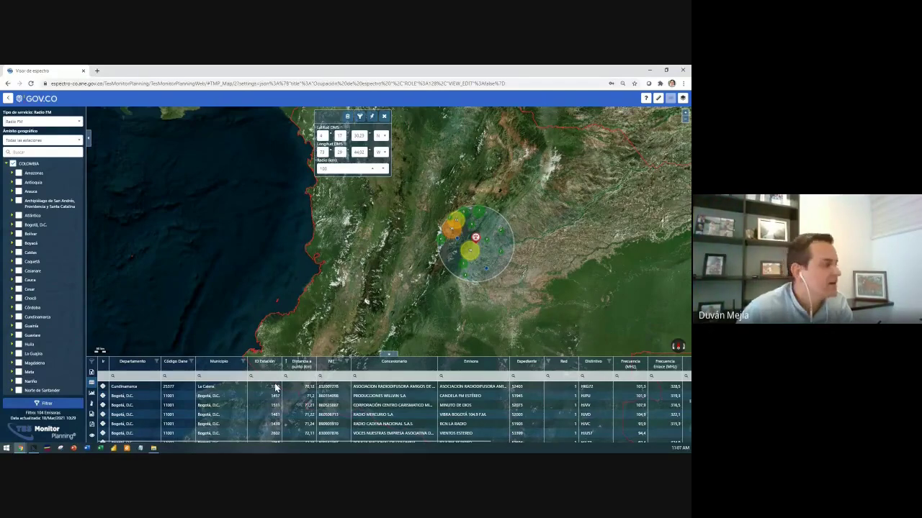
left_click(383, 118)
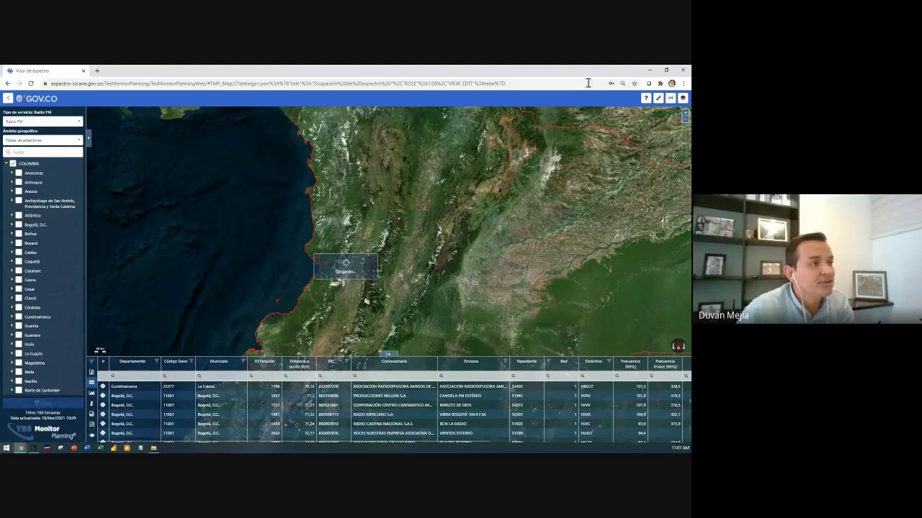
Open the interference search, place its point southwest of Bogotá, set the frequency to 103,7 MHz, and filter for Cocanal stations.
left_click(670, 100)
left_click_drag(337, 118, 357, 144)
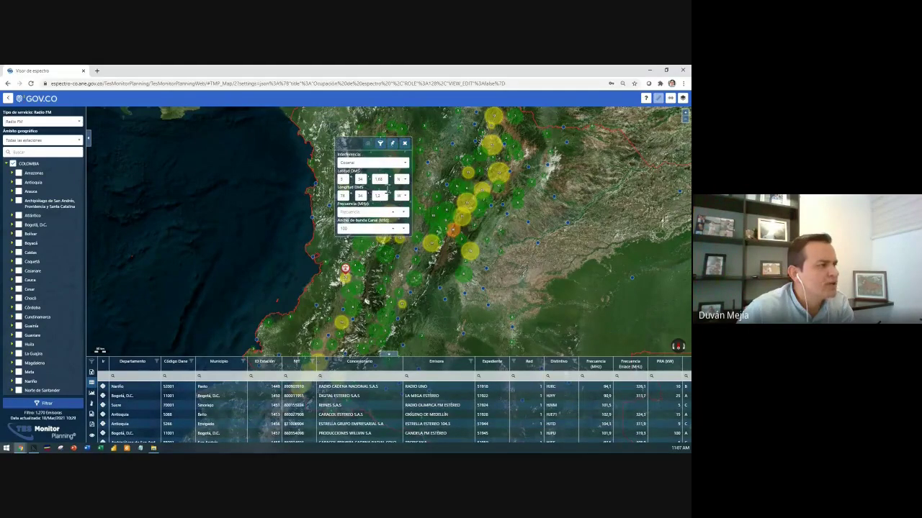
mouse_move(345, 269)
left_mouse_down()
mouse_move(435, 252)
mouse_move(430, 257)
left_mouse_up()
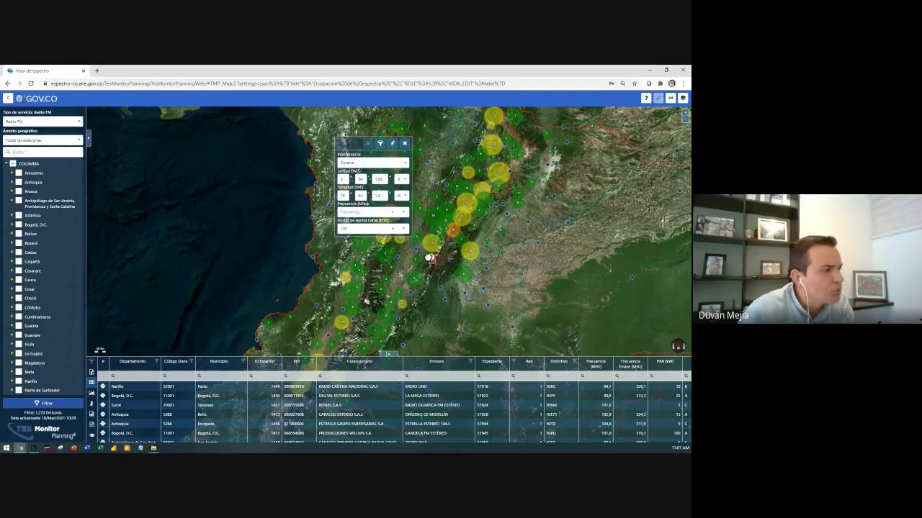
left_click(355, 212)
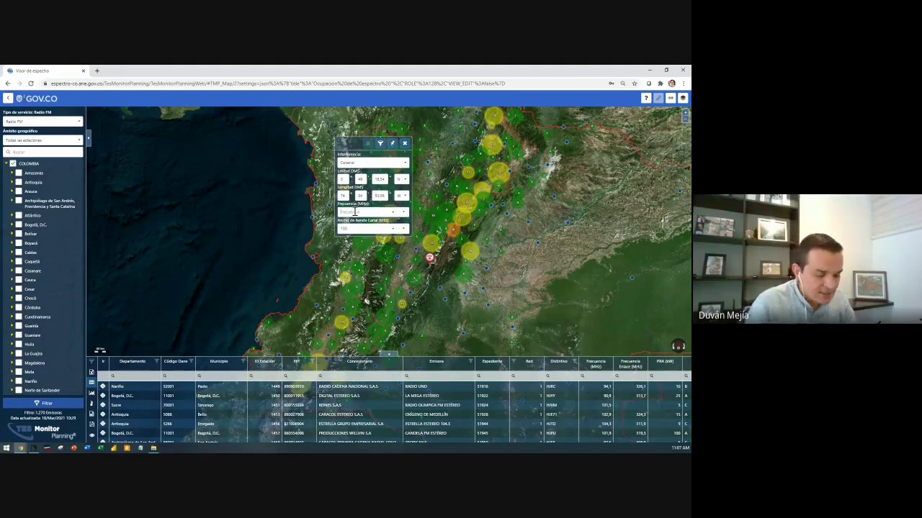
type("100")
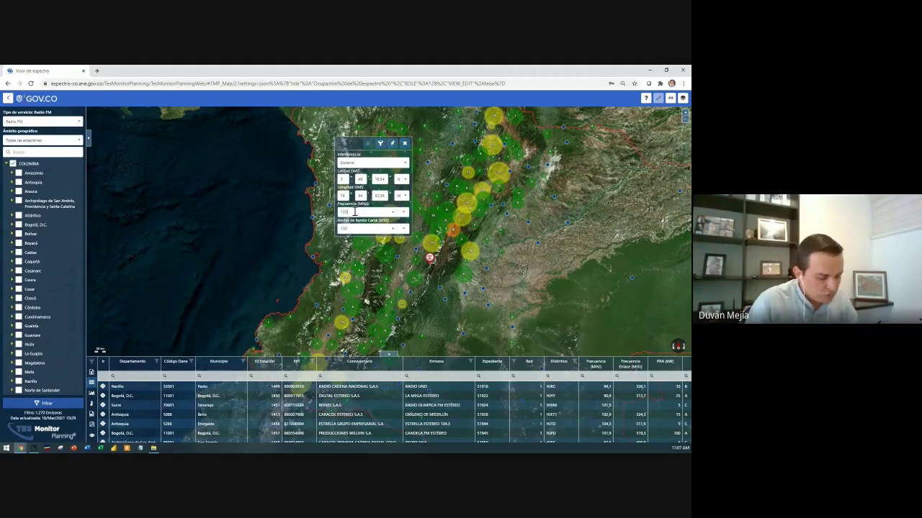
type(",7")
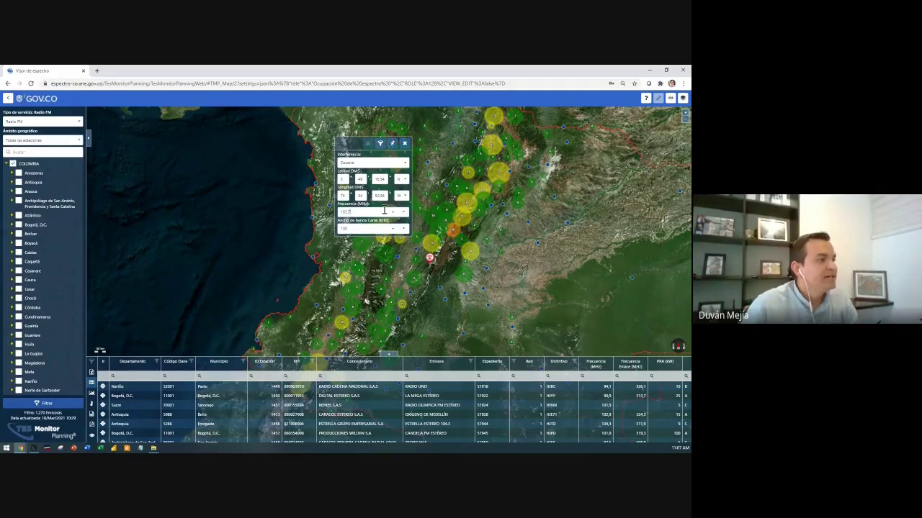
left_click(380, 143)
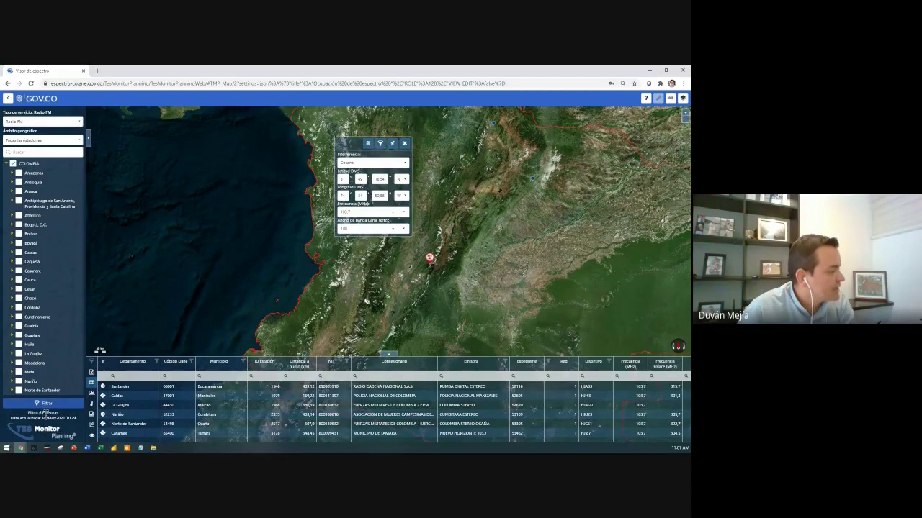
Check the number of filtered stations and the data update date, view the interference type options, and close the interference search.
left_click_drag(57, 412, 35, 409)
left_click(25, 417)
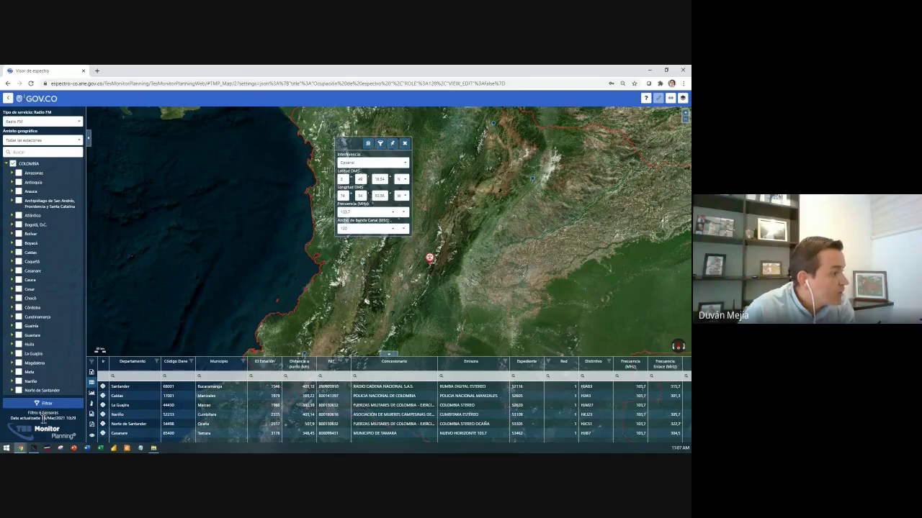
left_click_drag(43, 418, 71, 418)
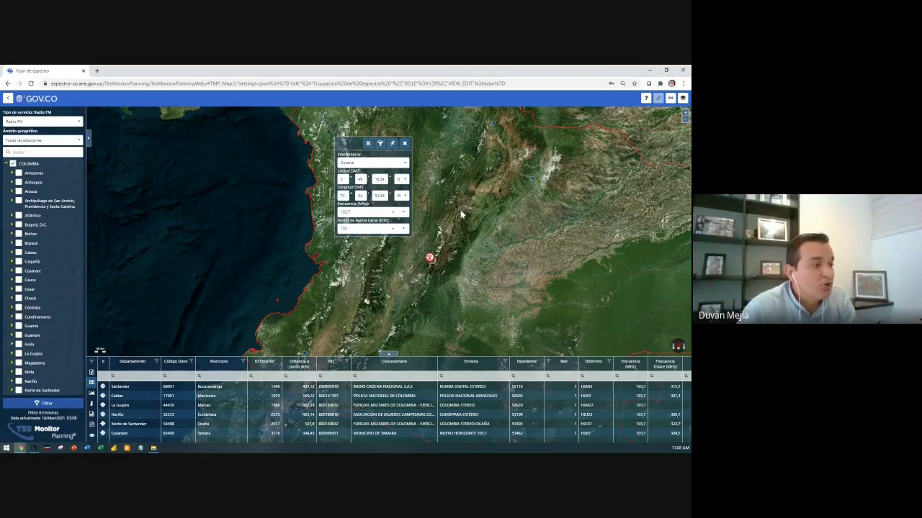
left_click(404, 163)
left_click(464, 169)
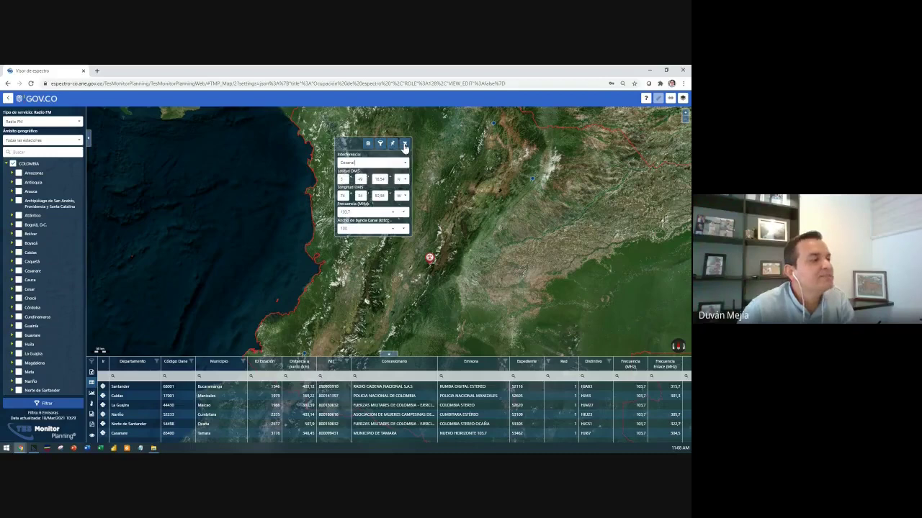
left_click(404, 144)
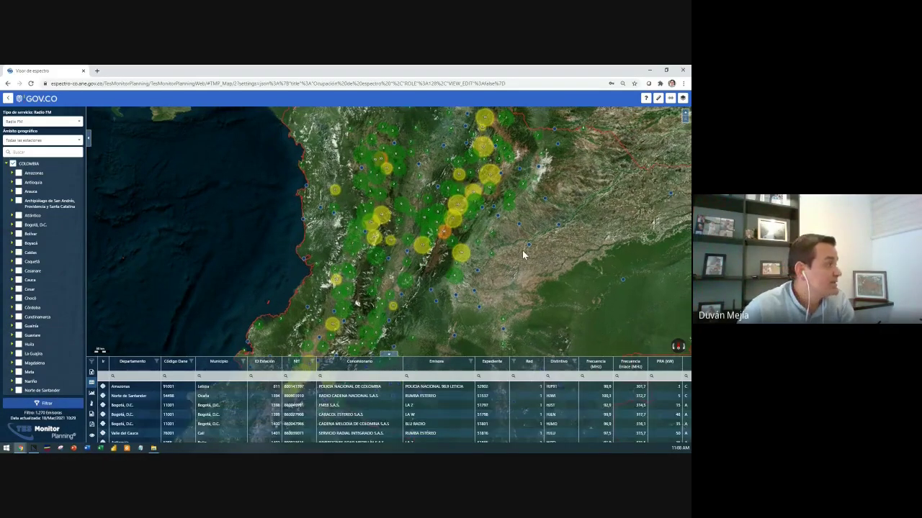
Return to the main menu, open Simulación de interferencias FM under Radiodifusión sonora, view its data form, and close it.
left_click(7, 98)
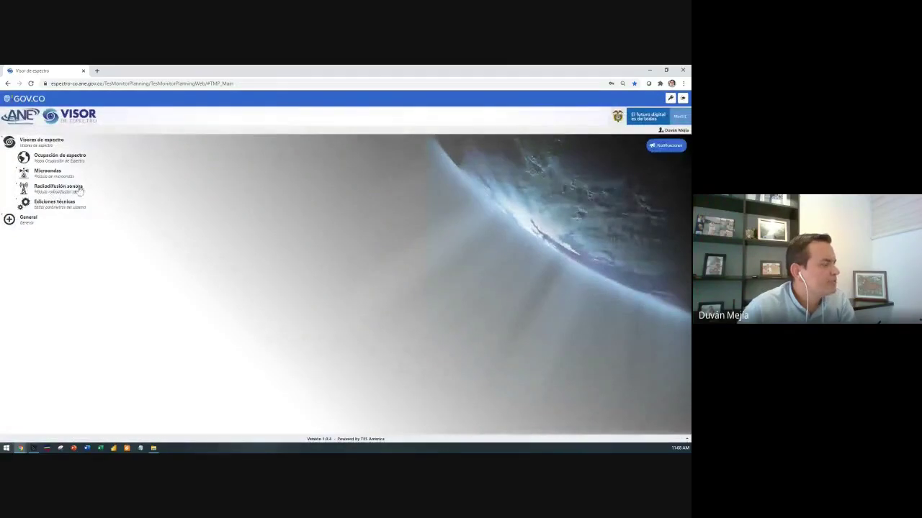
left_click(79, 189)
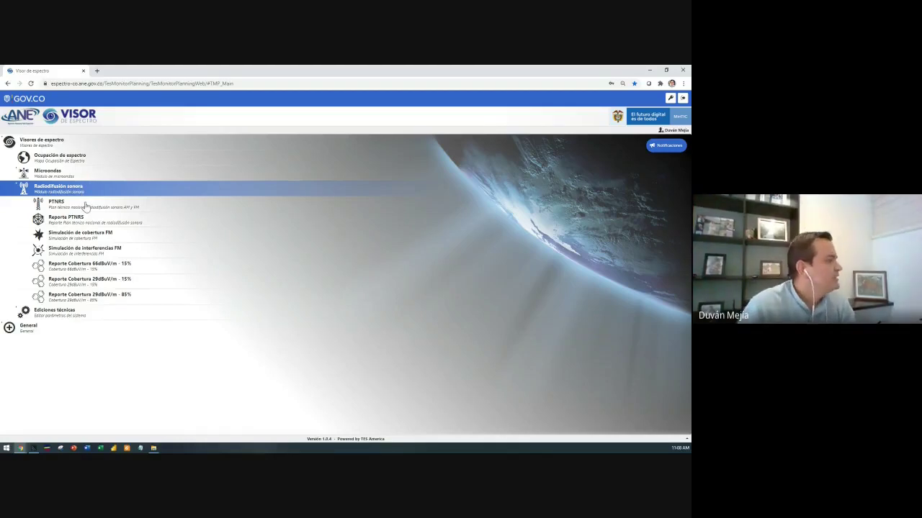
left_click(94, 254)
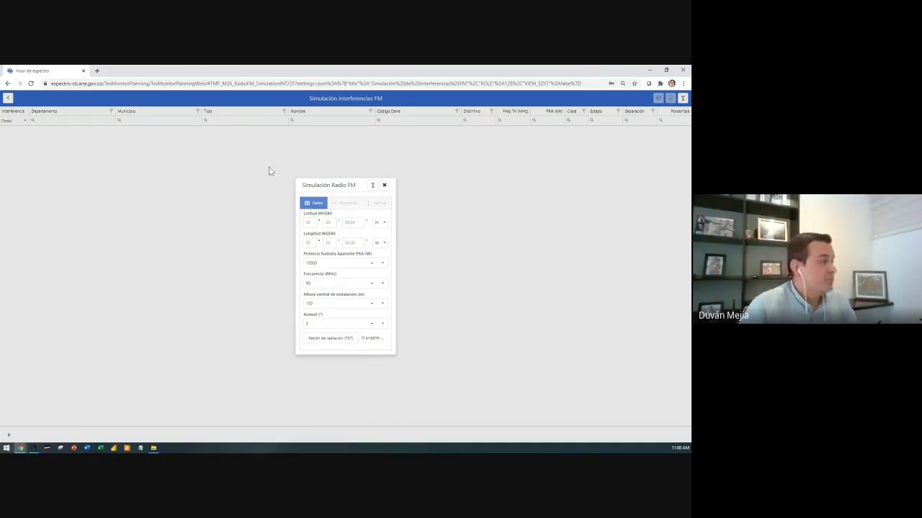
left_click(383, 185)
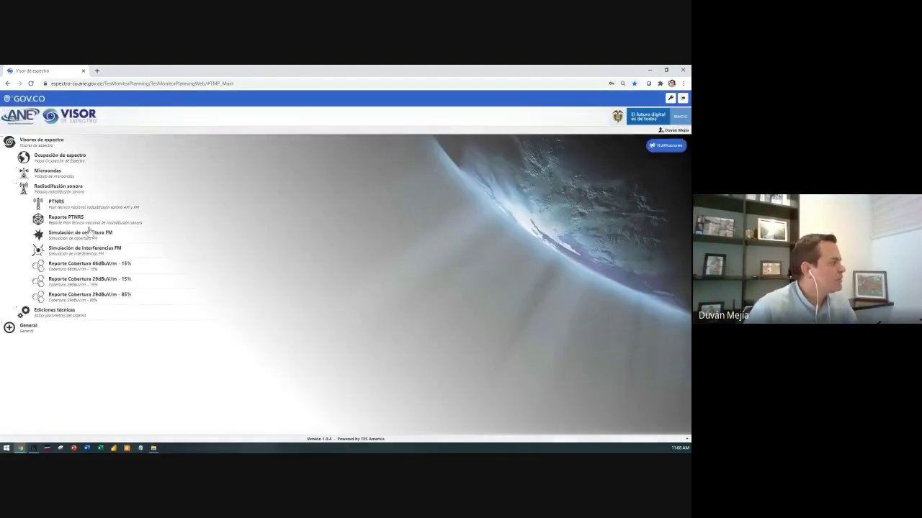
Open Simulación de cobertura FM and enter the station coordinates: latitude 4° 43' 37" N, longitude 74° 4' 33" W.
left_click(91, 235)
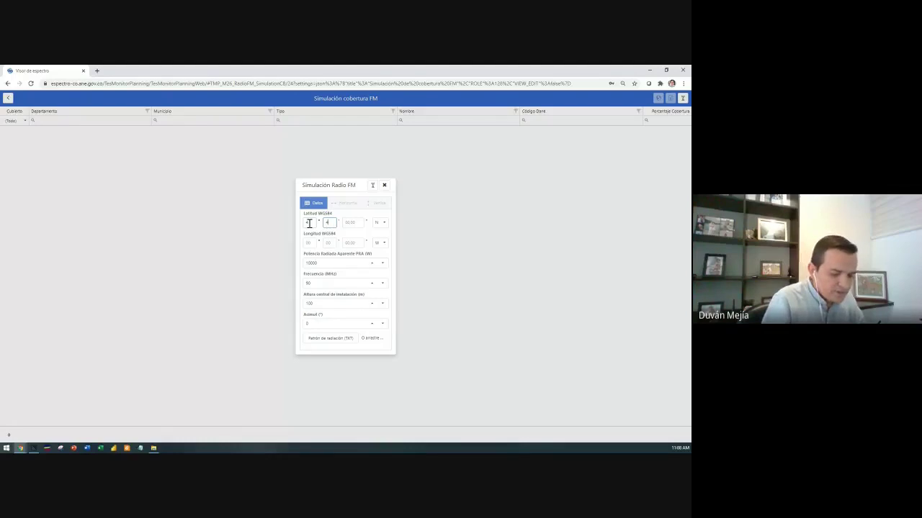
type("3")
type("57")
key("Tab")
key("Tab")
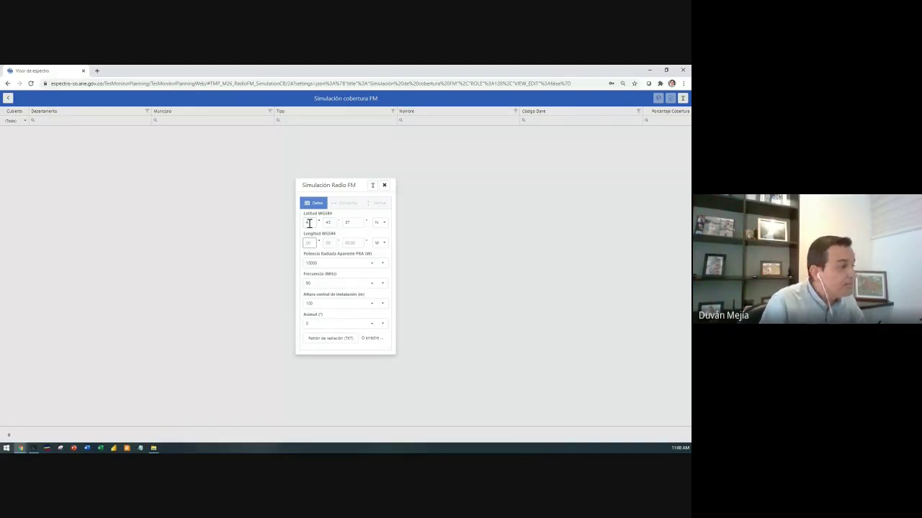
type("74")
key("Tab")
type("4")
key("Tab")
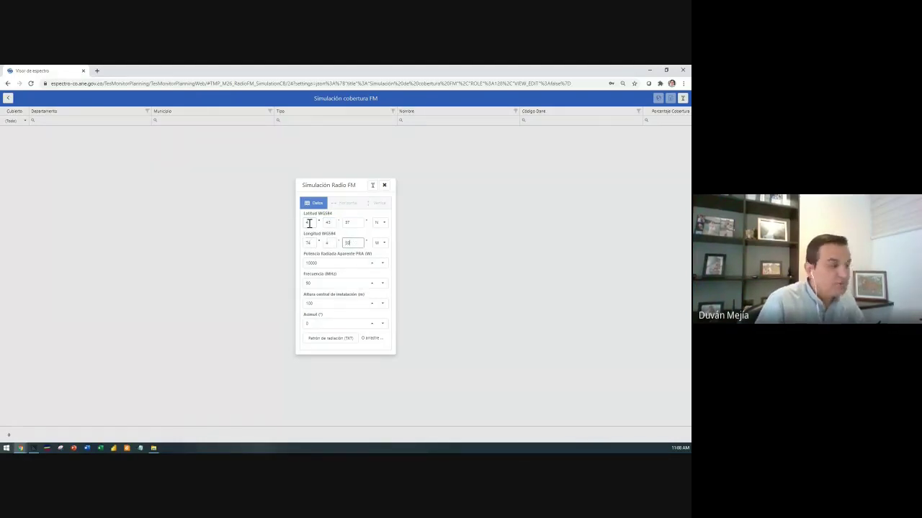
Load the first TXT file in the FM_SSRR folder, under TMP Mod.2&6 and 6. Protocolo de pruebas, as the radiation pattern.
left_click(324, 283)
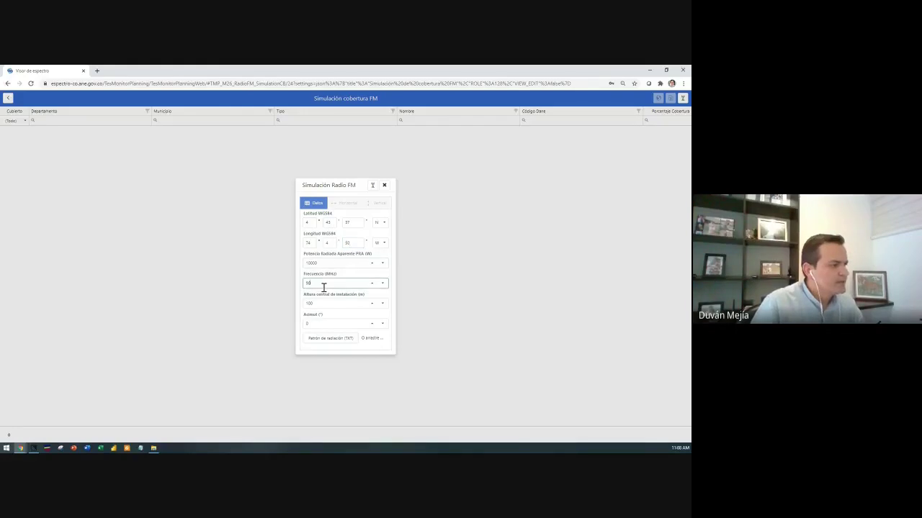
left_click(326, 303)
left_click(322, 339)
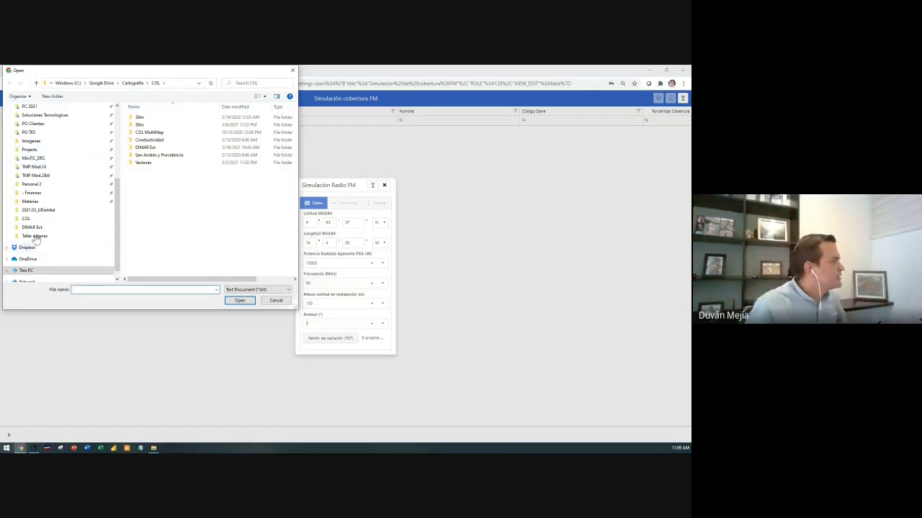
scroll(45, 207, "up", 2)
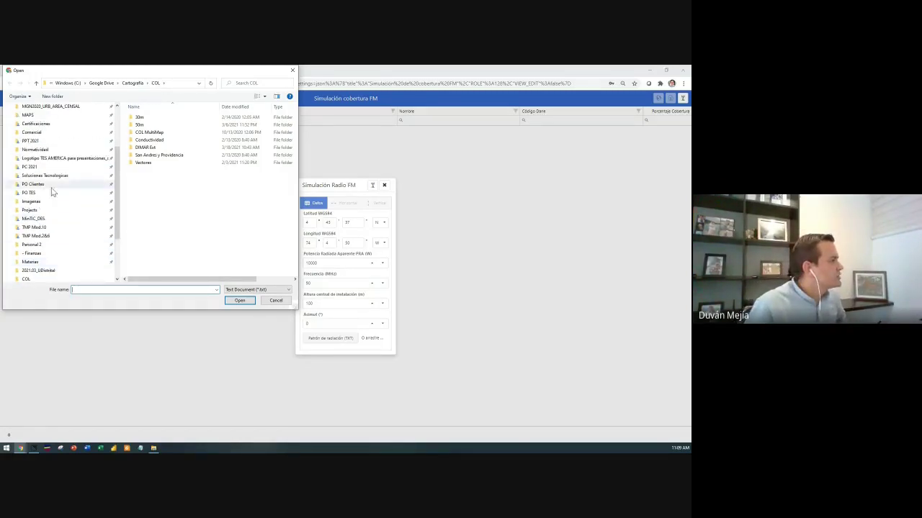
left_click(38, 236)
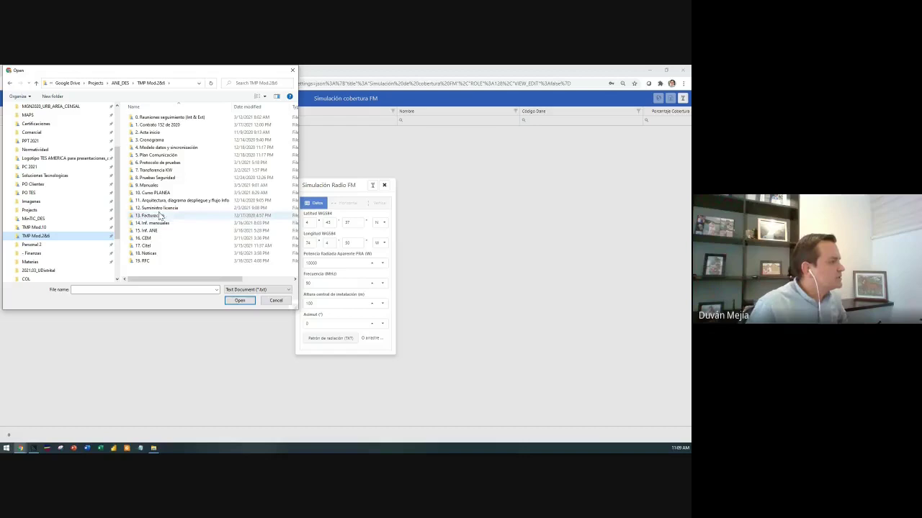
double_click(165, 178)
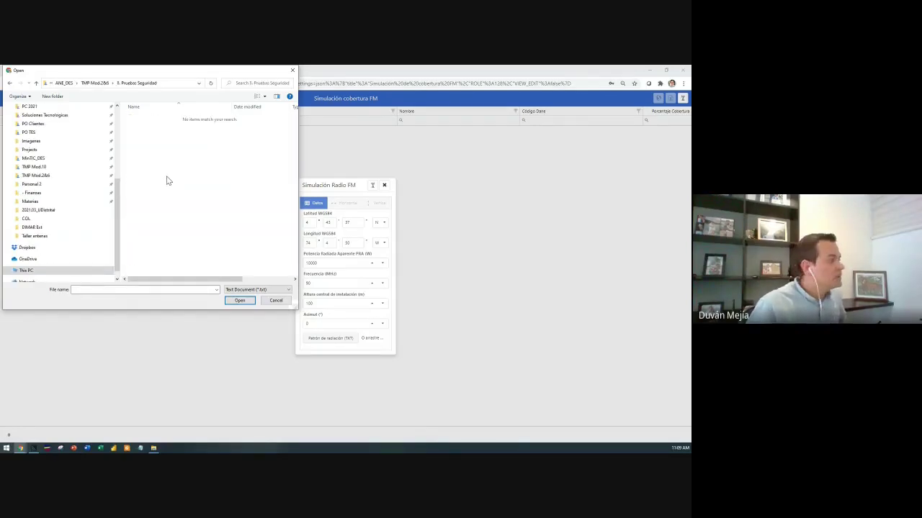
key("alt+Left")
double_click(175, 166)
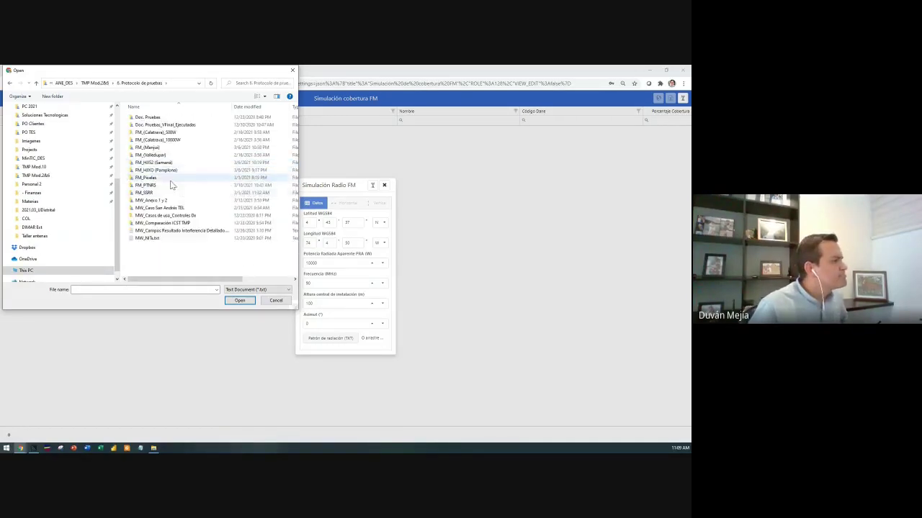
double_click(155, 192)
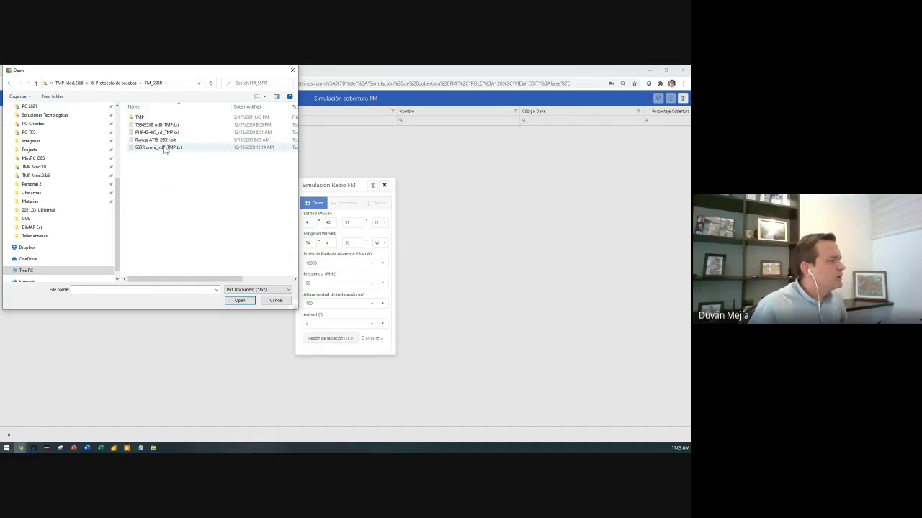
double_click(158, 125)
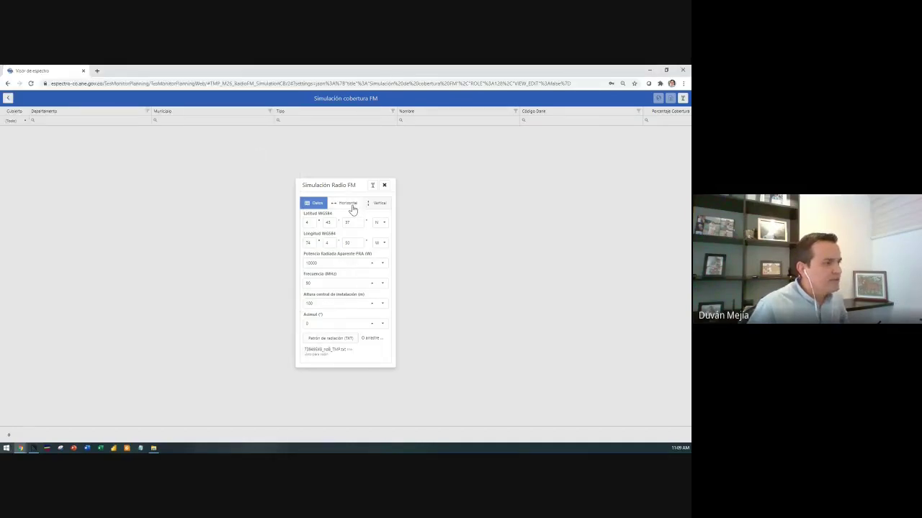
View the loaded horizontal and vertical radiation patterns and set the azimuth to 170°.
left_click(352, 209)
left_click(370, 205)
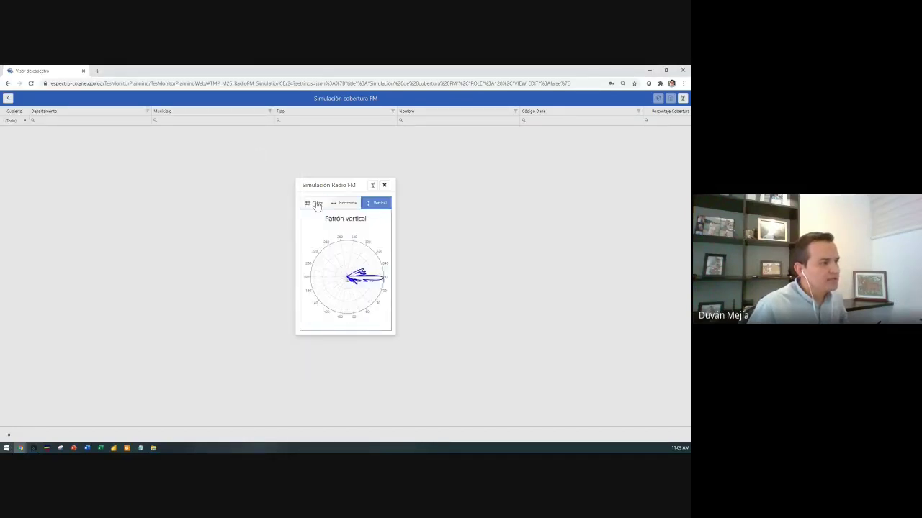
left_click(317, 204)
left_click(311, 324)
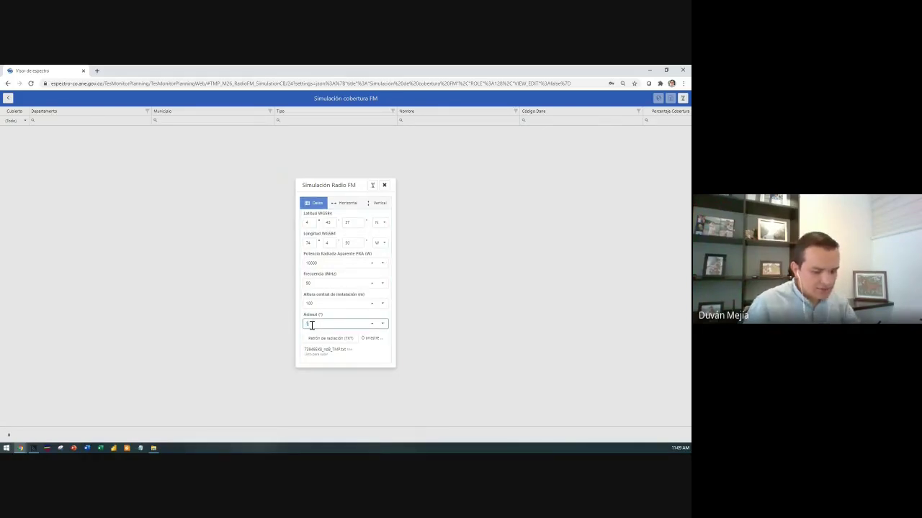
type("170")
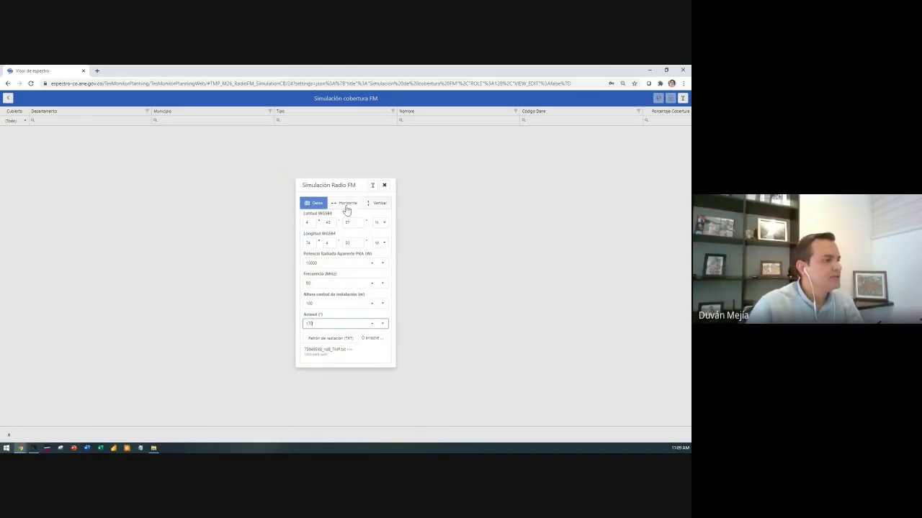
Check the horizontal and vertical patterns with the new azimuth and run the FM coverage simulation.
left_click(346, 205)
left_click(381, 207)
left_click(314, 207)
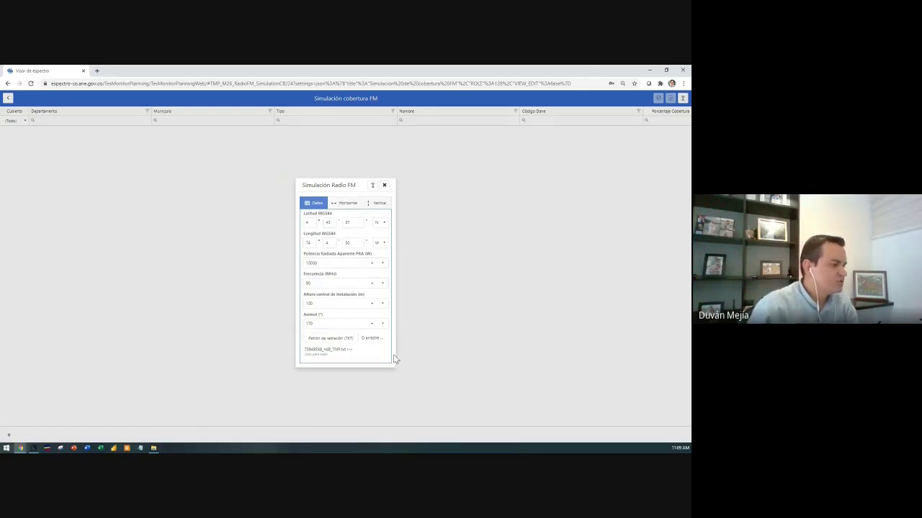
left_click(346, 203)
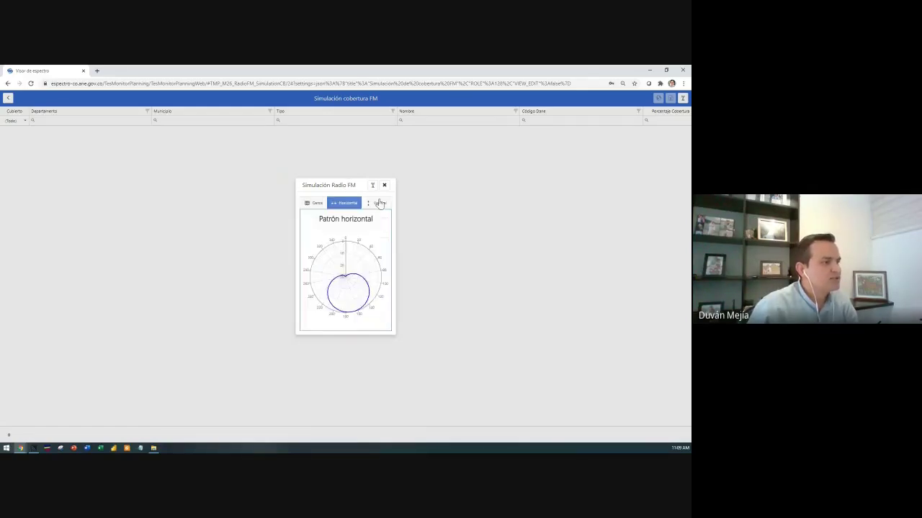
left_click(316, 203)
left_click(373, 186)
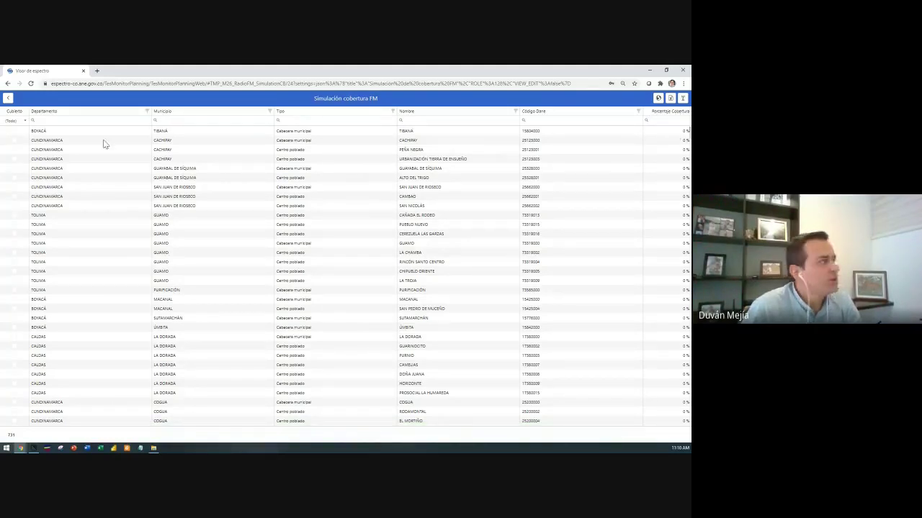
Filter the simulation results to covered localities (Cubierto: Sí) and open the FM coverage map.
left_click(25, 120)
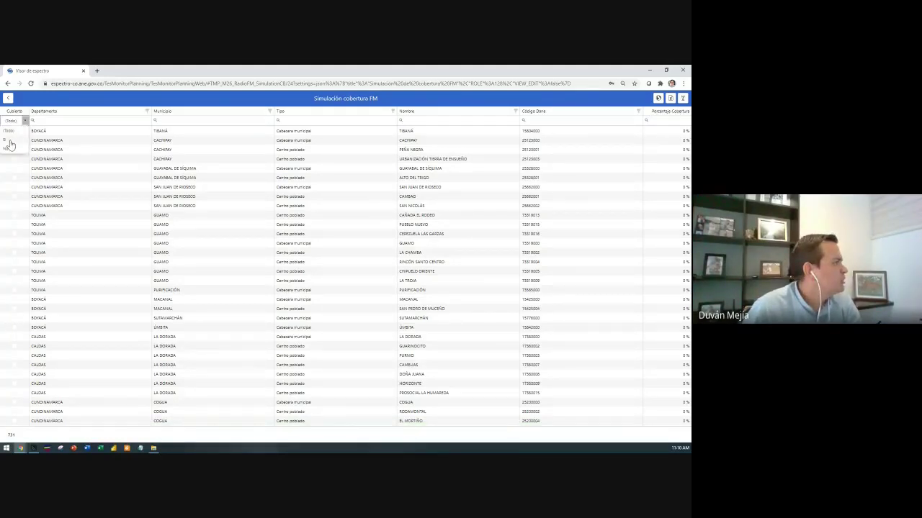
left_click(10, 145)
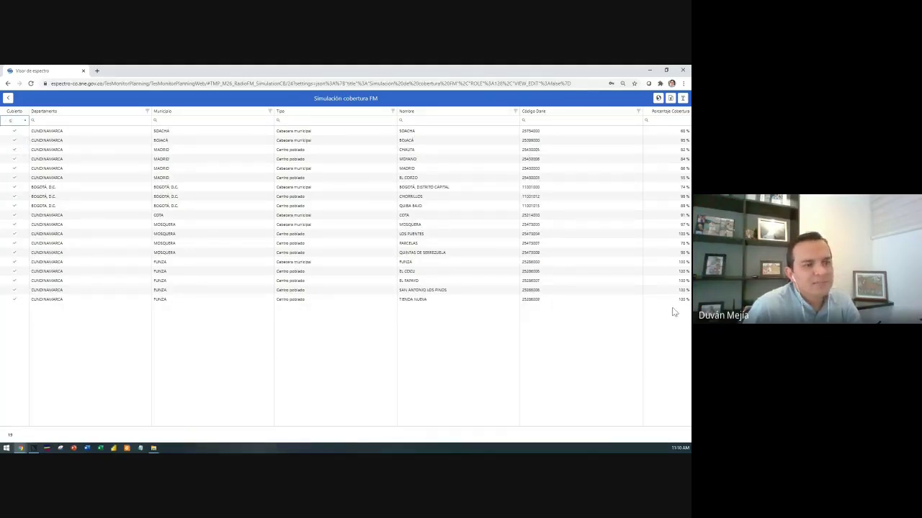
left_click(657, 98)
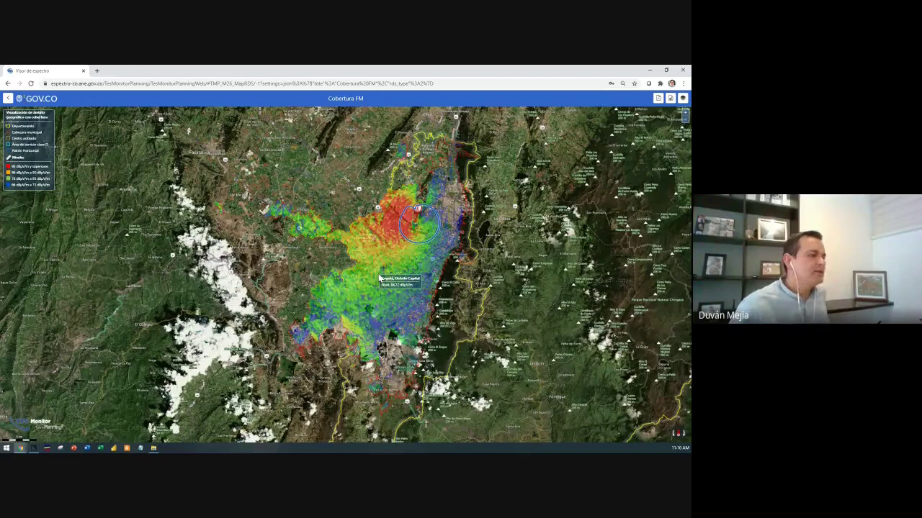
View the simulated station's data, the signal level over Bojacá and the coverage details of Madrid on the map.
left_click(418, 211)
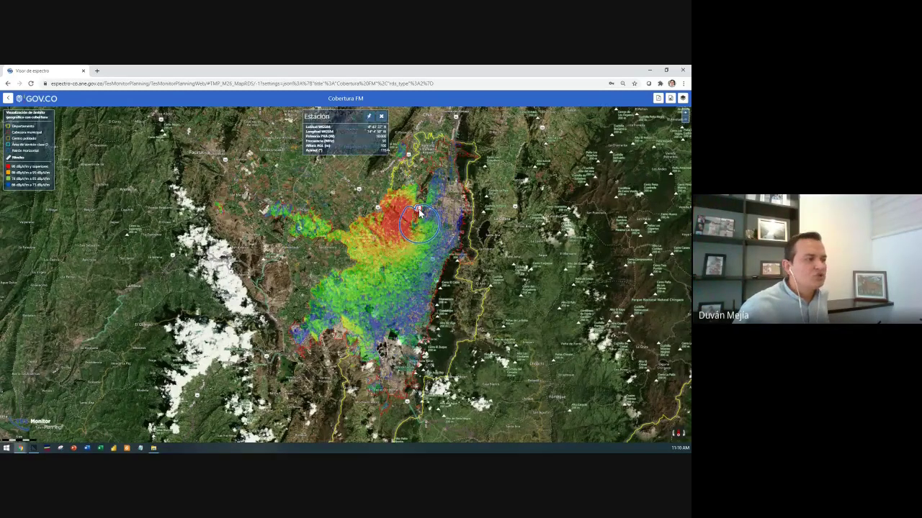
left_click(381, 116)
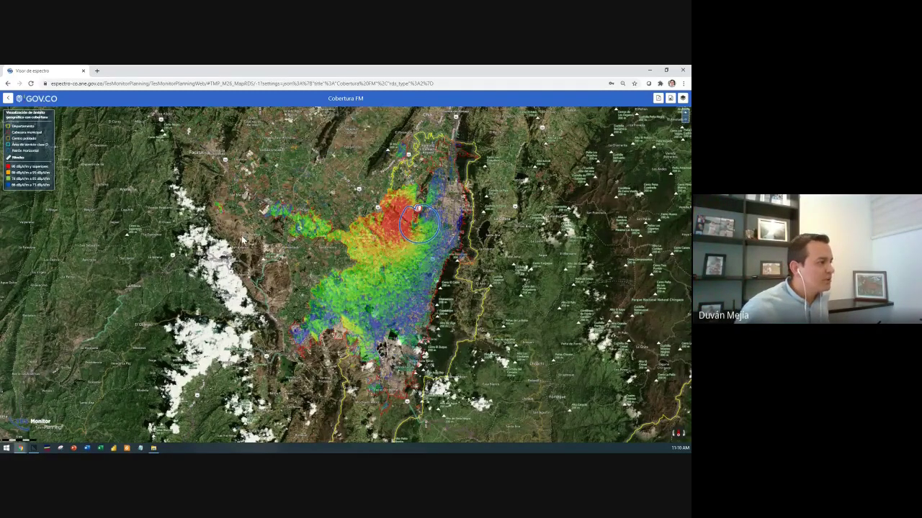
scroll(241, 236, "up", 2)
scroll(242, 236, "up", 2)
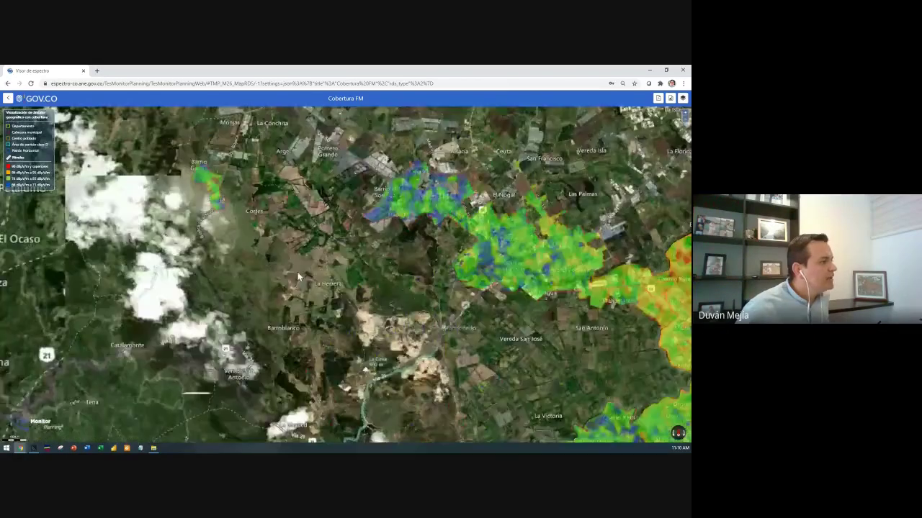
mouse_move(272, 252)
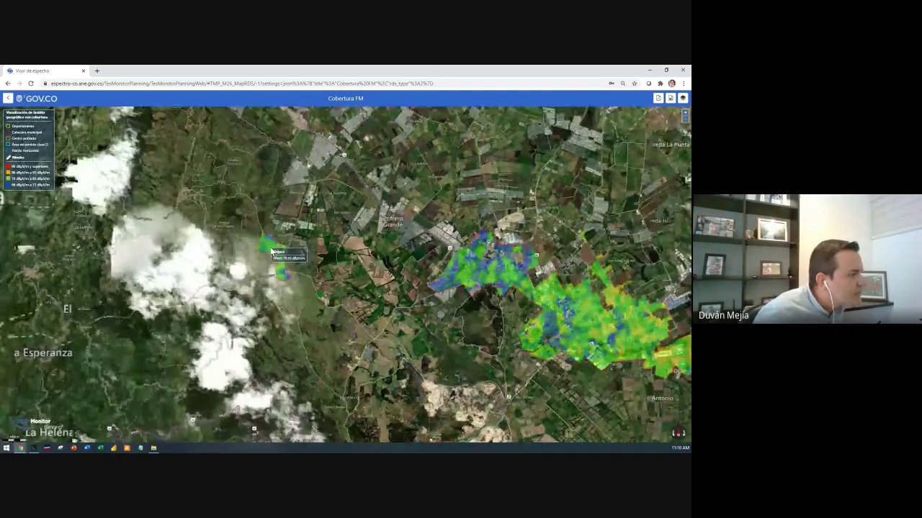
left_click(470, 270)
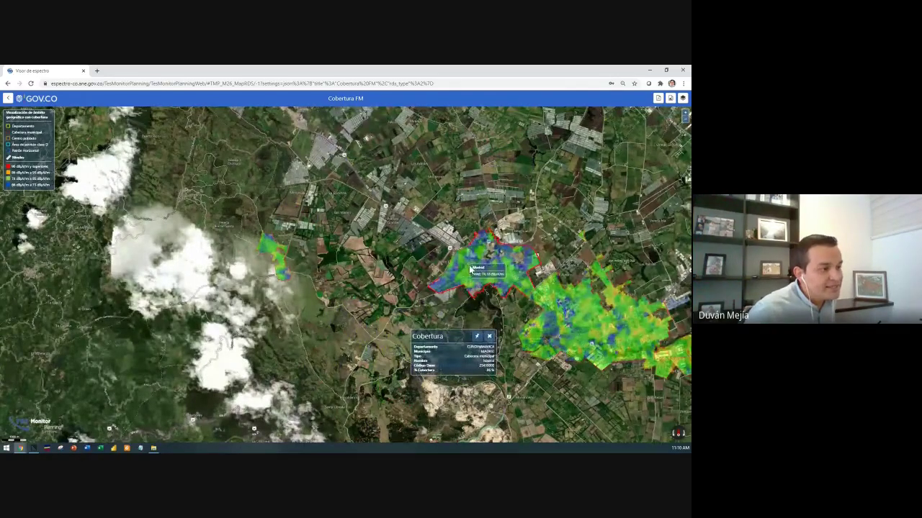
left_click(488, 337)
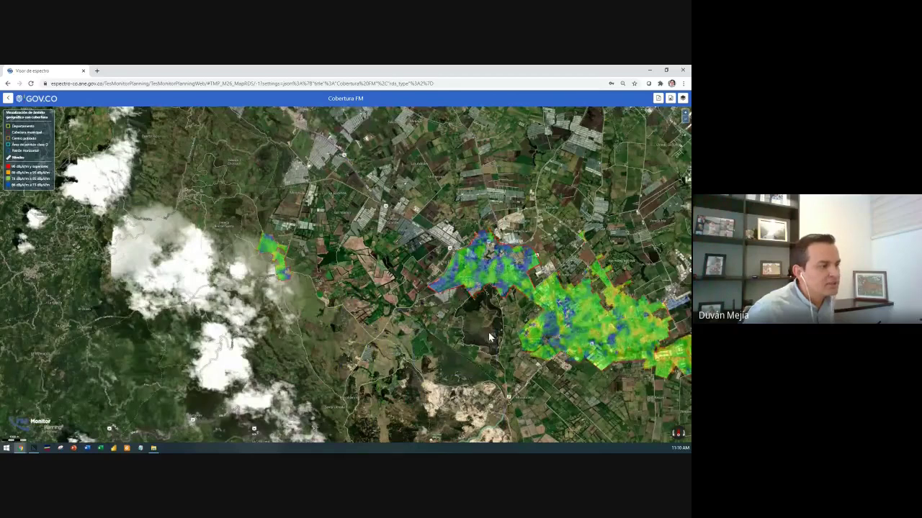
View the coverage details of Bogotá and of Cota on the map, and return to the overall coverage area.
scroll(310, 212, "up", 2)
scroll(338, 237, "down", 5)
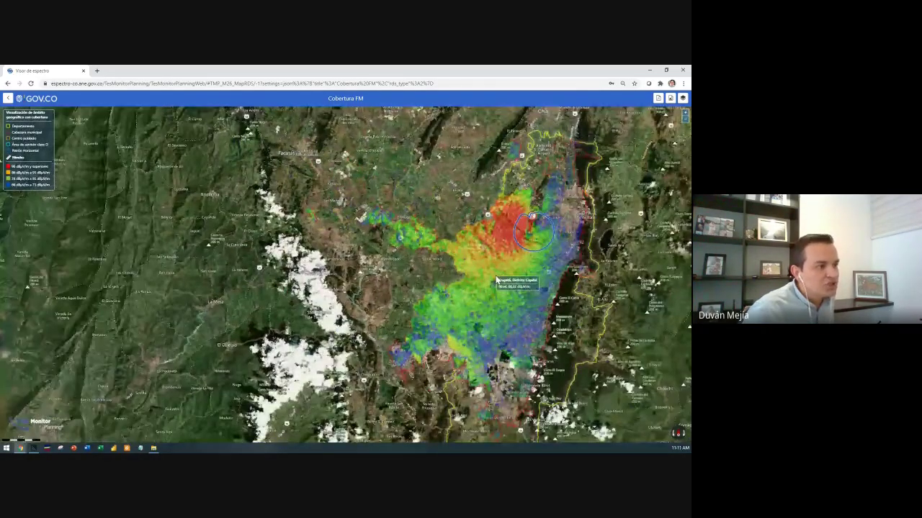
left_click(484, 273)
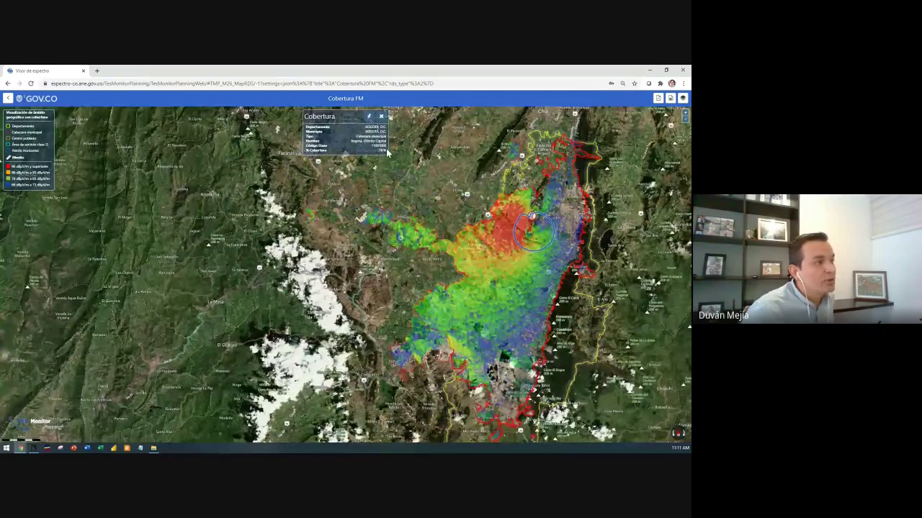
left_click(381, 116)
left_click_drag(456, 206, 407, 247)
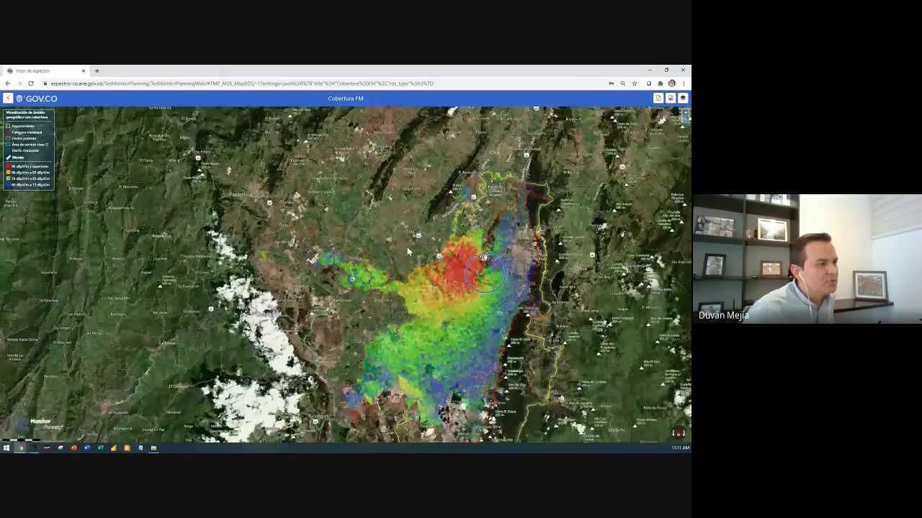
scroll(407, 247, "up", 3)
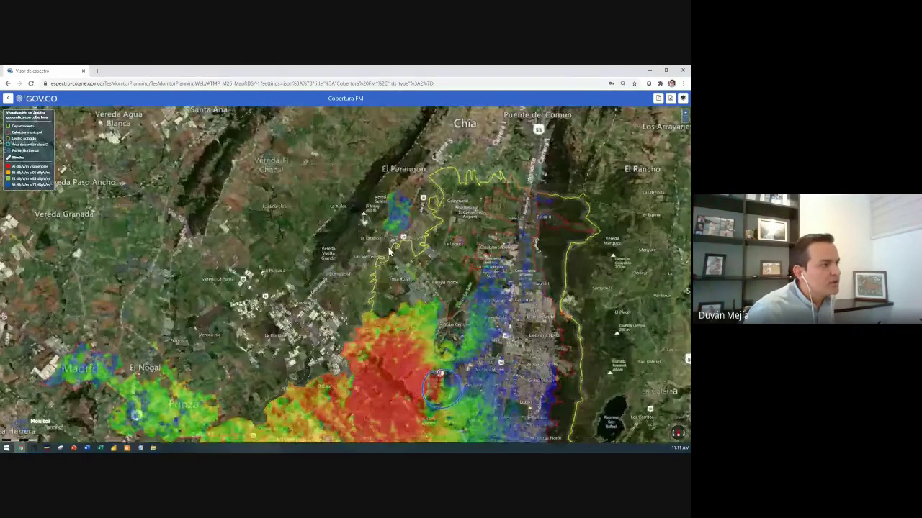
scroll(389, 251, "up", 2)
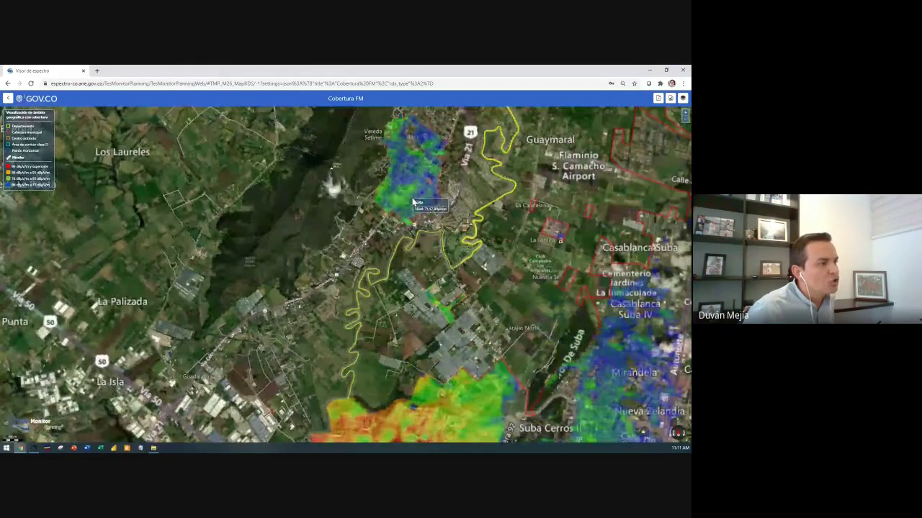
left_click(412, 203)
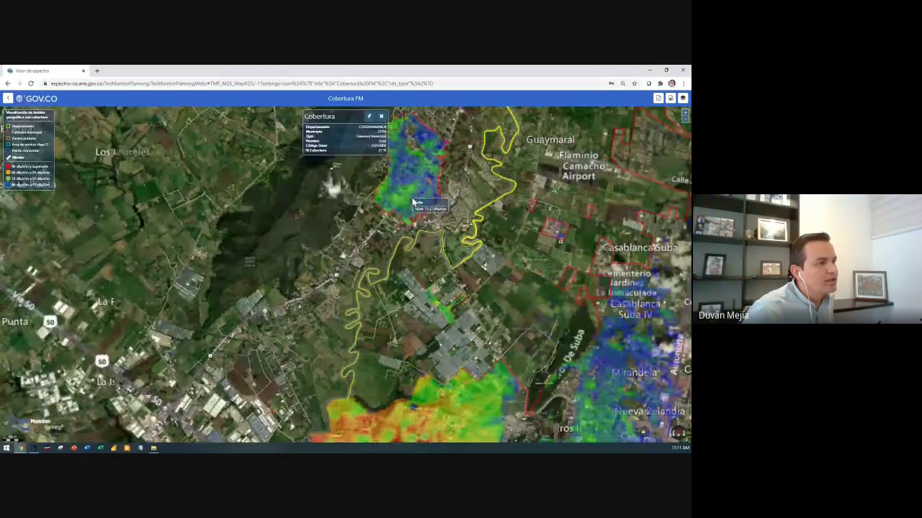
left_click(381, 116)
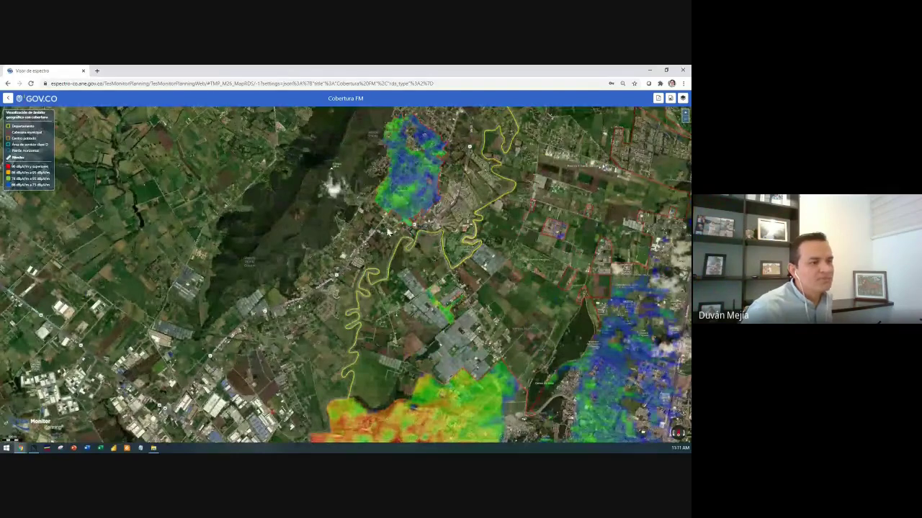
scroll(404, 257, "down", 5)
scroll(443, 230, "up", 2)
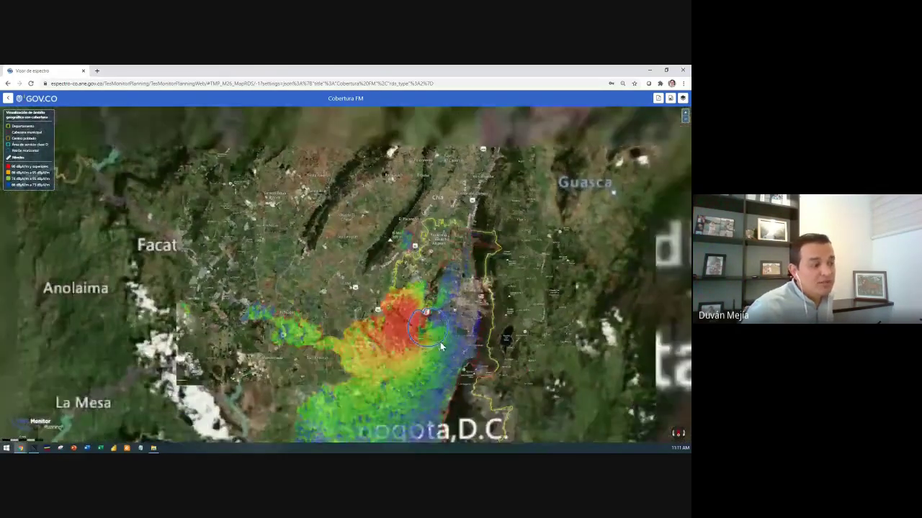
mouse_move(449, 264)
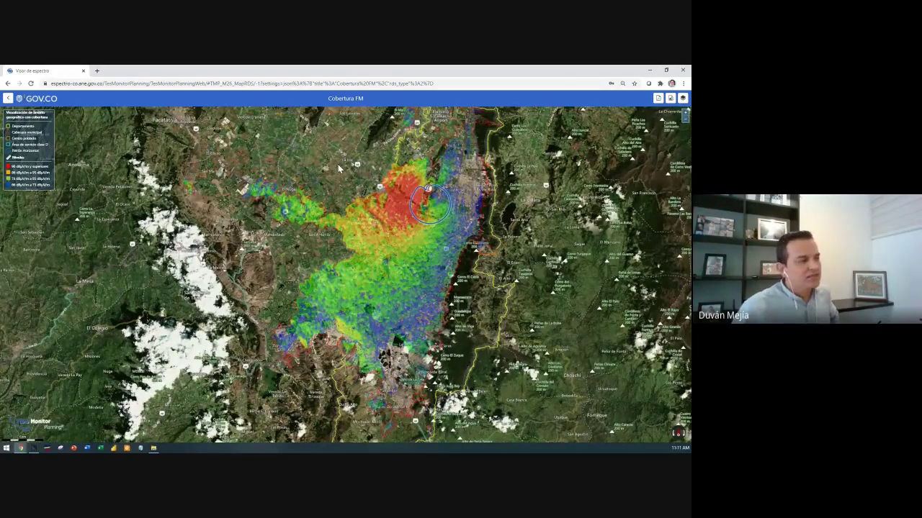
Leave the coverage map and simulation results for the main menu, collapse Radiodifusión sonora and close the viewer window.
scroll(338, 164, "down", 3)
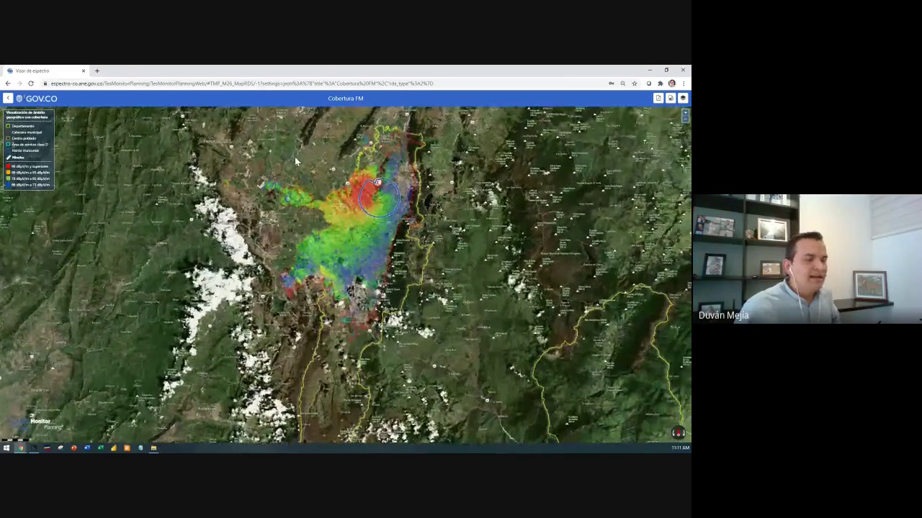
mouse_move(387, 177)
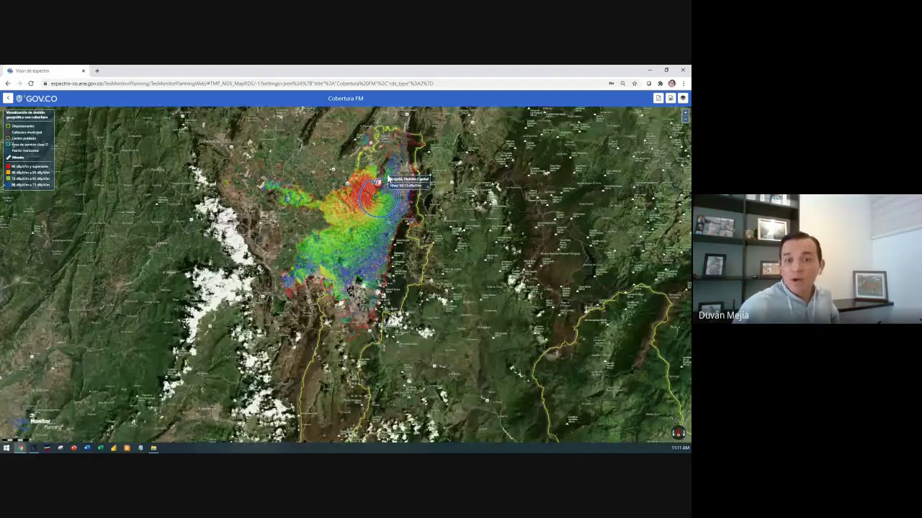
left_click(8, 99)
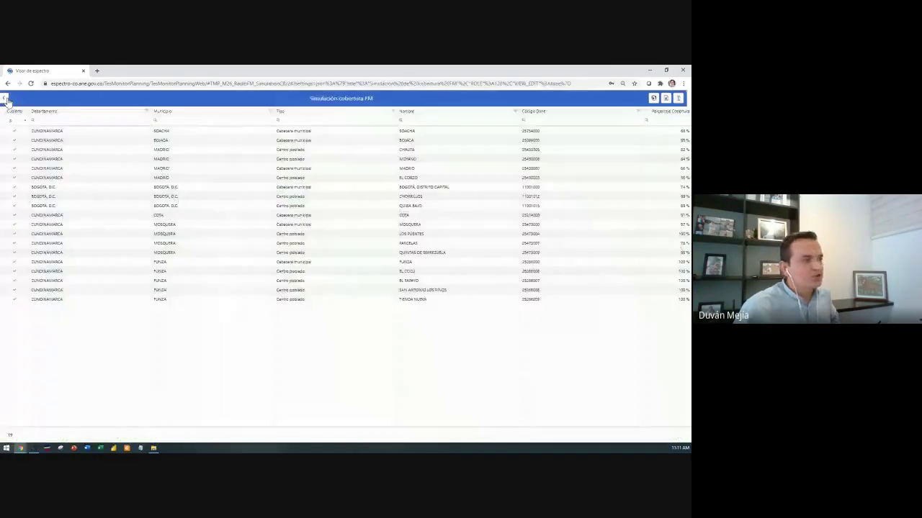
left_click(7, 99)
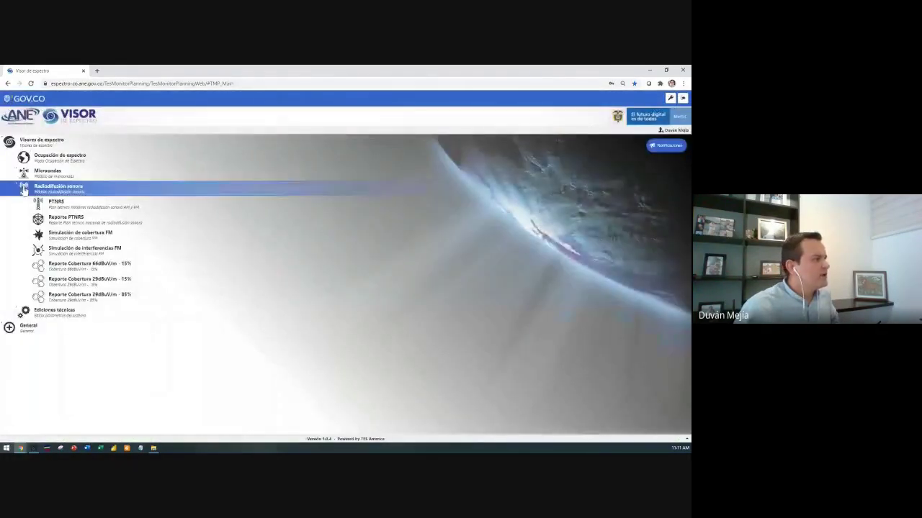
left_click(23, 189)
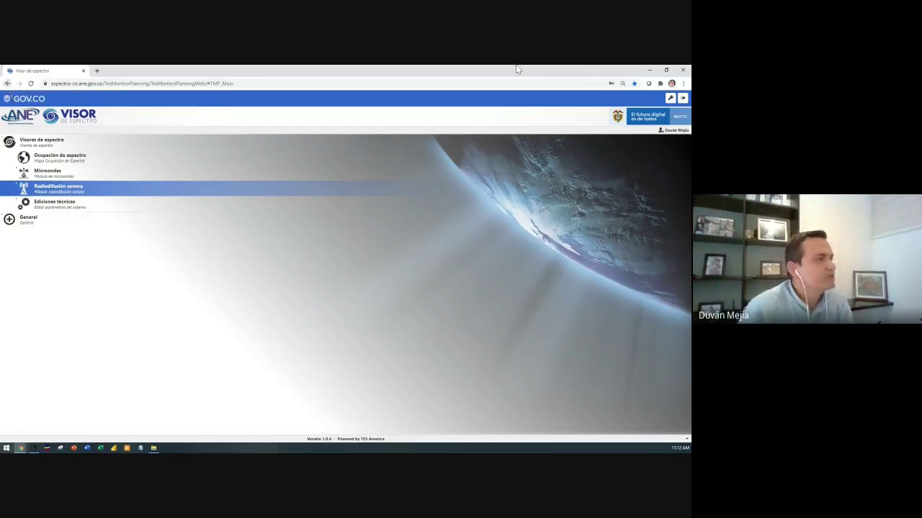
left_click(682, 72)
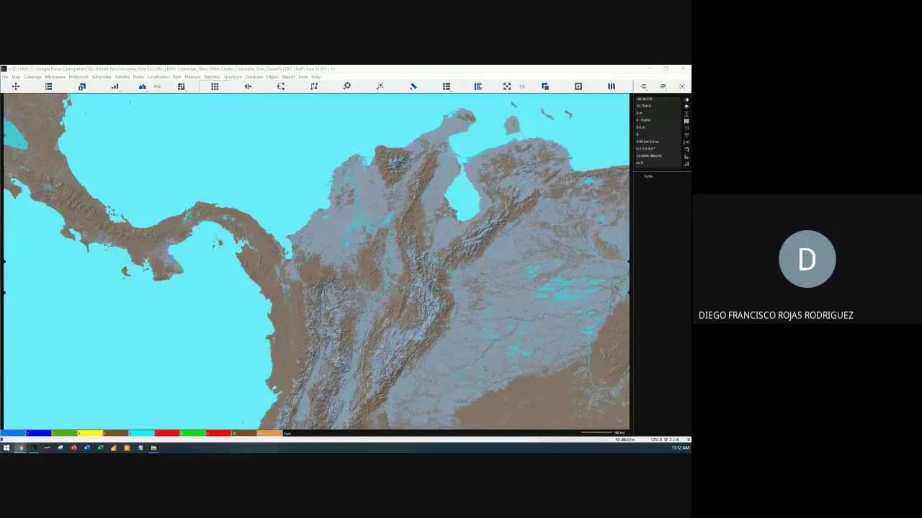
Reopen the Visor de espectro site in a new browser window and copy its domain, espectro-co.ane.gov.co.
left_click_drag(689, 88, 298, 189)
double_click(302, 188)
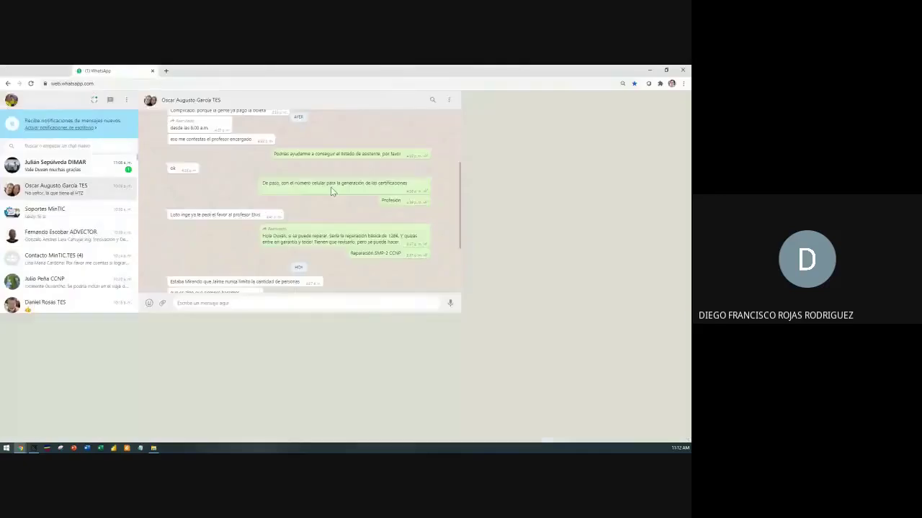
left_click_drag(101, 71, 338, 66)
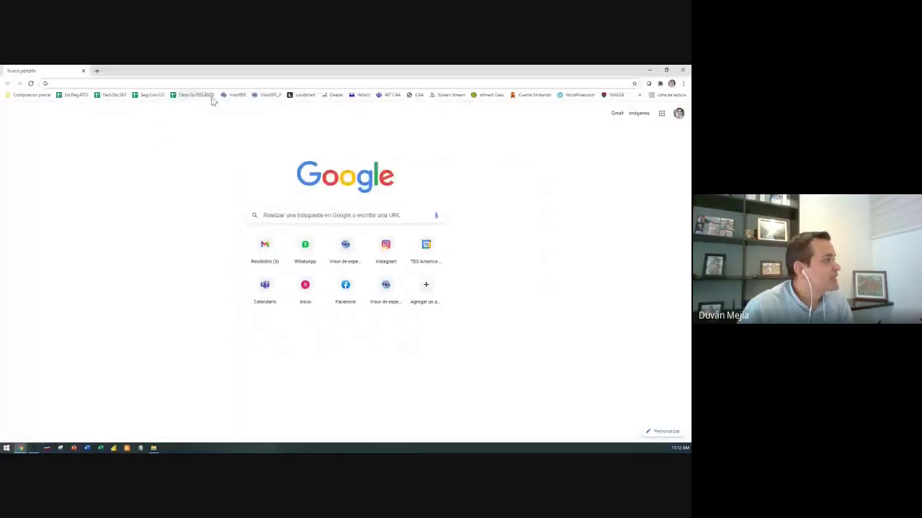
left_click(243, 99)
left_click(108, 84)
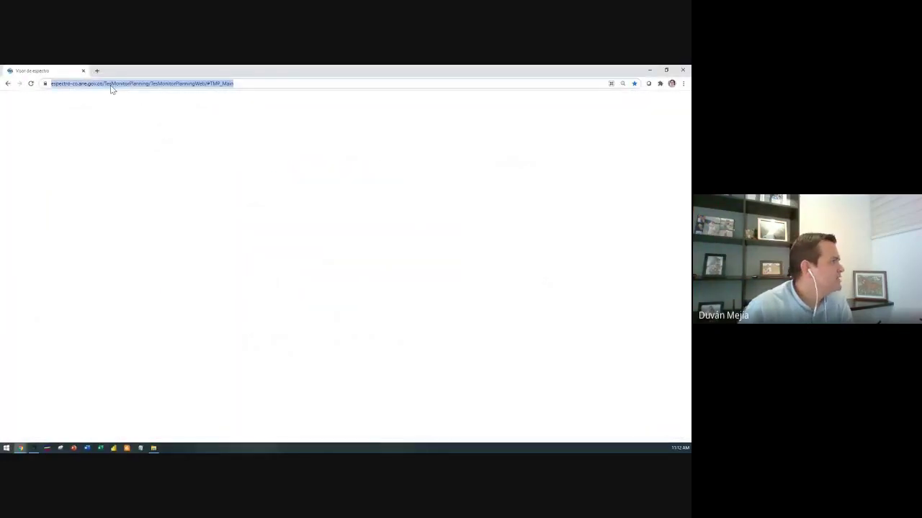
left_click(119, 83)
mouse_move(119, 84)
left_mouse_down()
mouse_move(41, 84)
mouse_move(116, 81)
left_mouse_up()
key("ctrl+c")
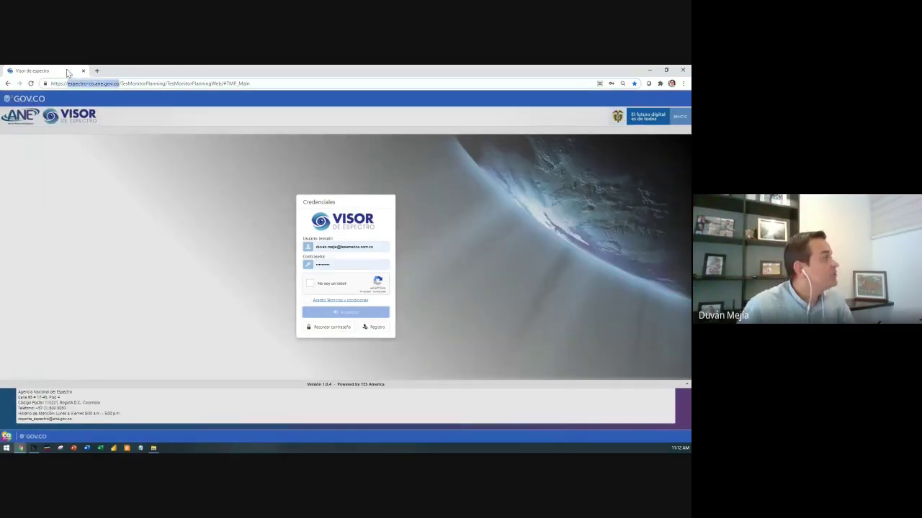
Load espectro-co.ane.gov.co in a new tab, view the Registro form for new users and close the form.
left_click(97, 71)
key("ctrl+v")
left_click(82, 71)
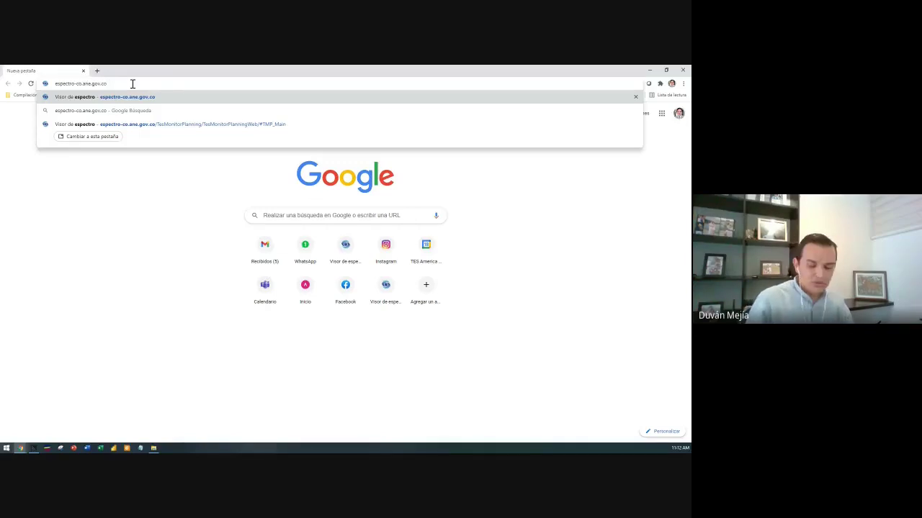
key("Return")
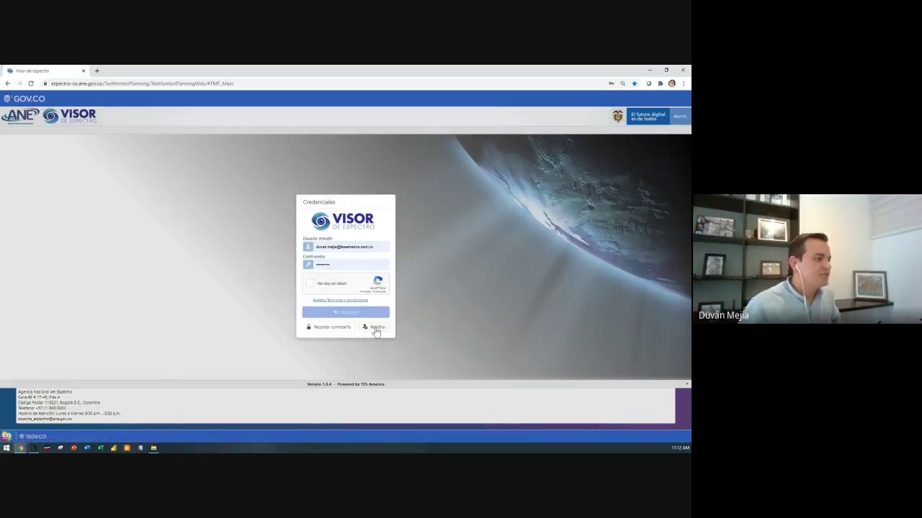
left_click(372, 329)
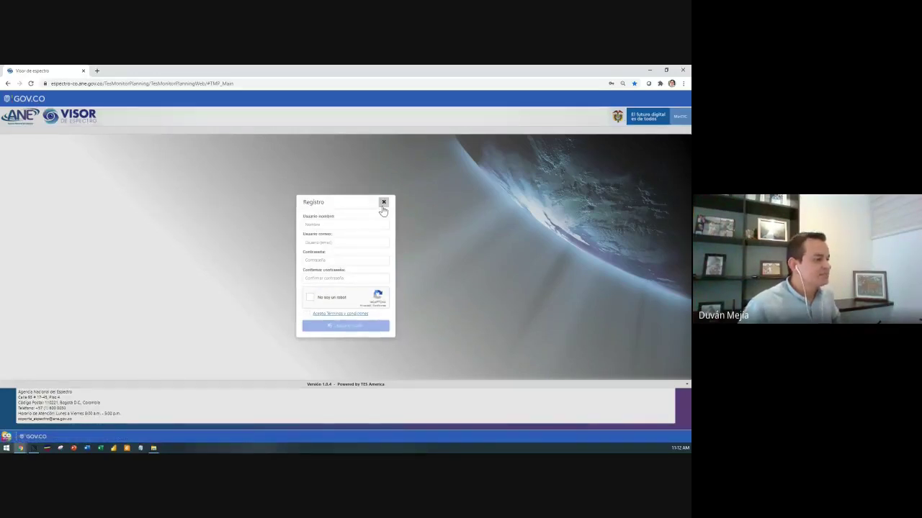
left_click(383, 203)
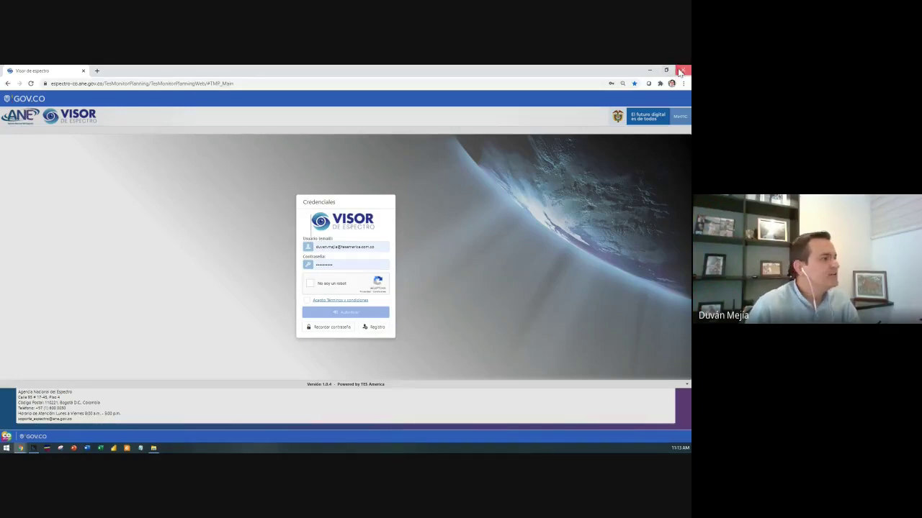
Switch to the HTZ map of Colombia and set its map layer rendering to DEM shade.
left_click(650, 70)
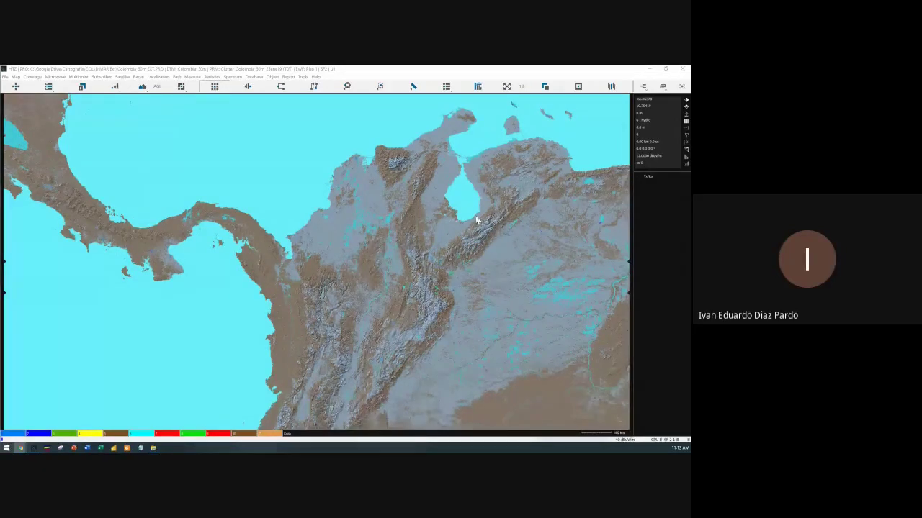
left_click(610, 88)
left_click(430, 248)
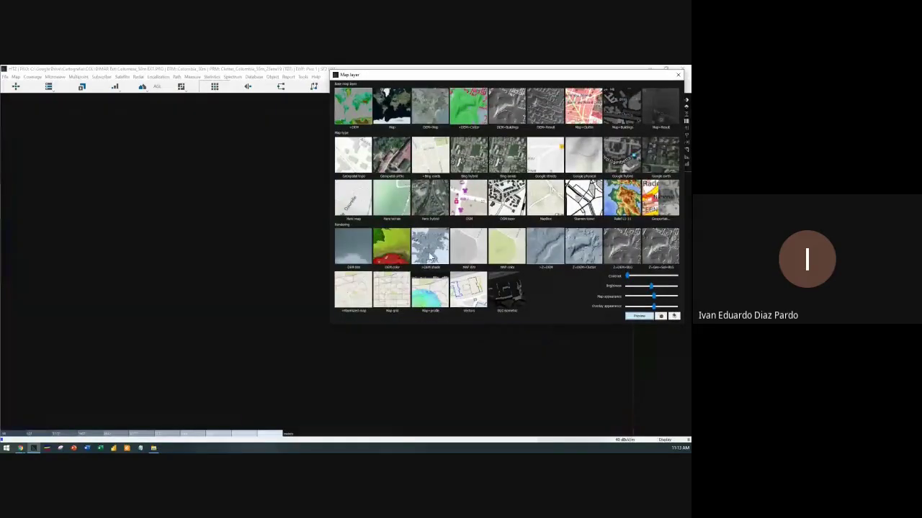
left_click(678, 74)
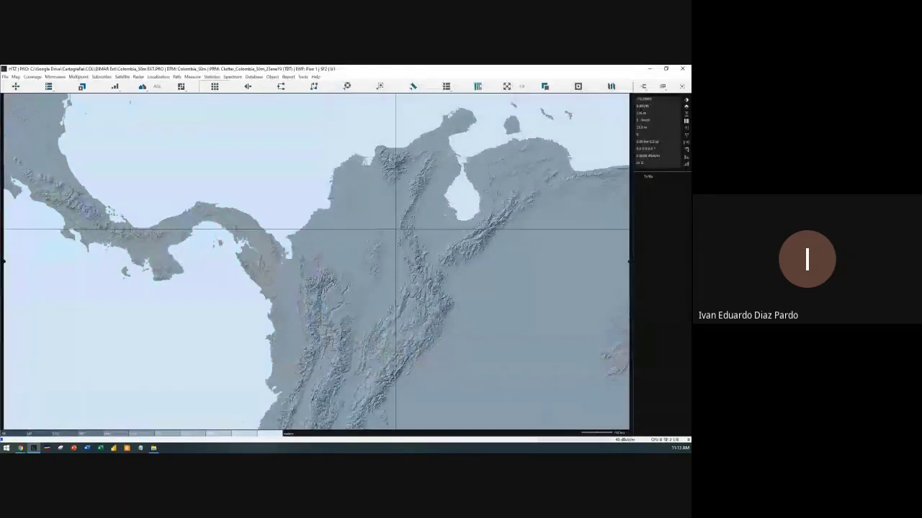
scroll(395, 229, "up", 2)
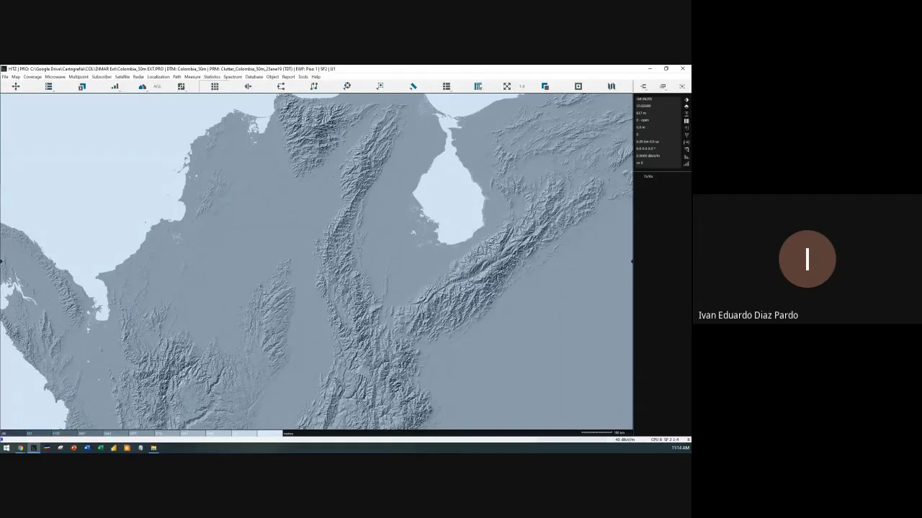
left_click_drag(344, 171, 320, 259)
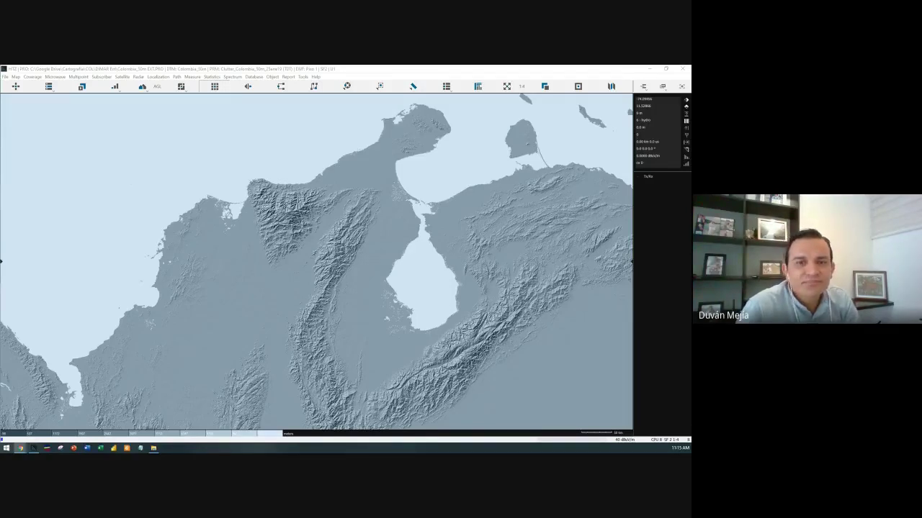
left_click_drag(255, 165, 367, 215)
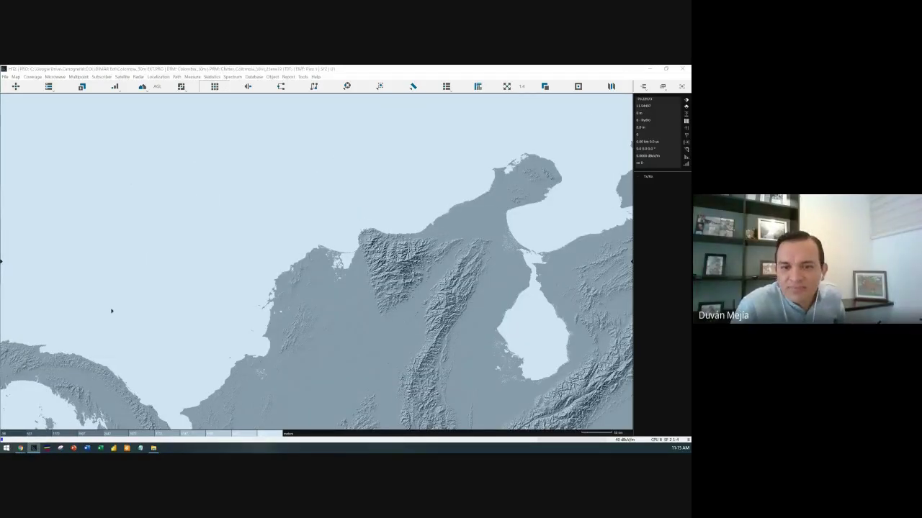
left_click_drag(399, 278, 319, 257)
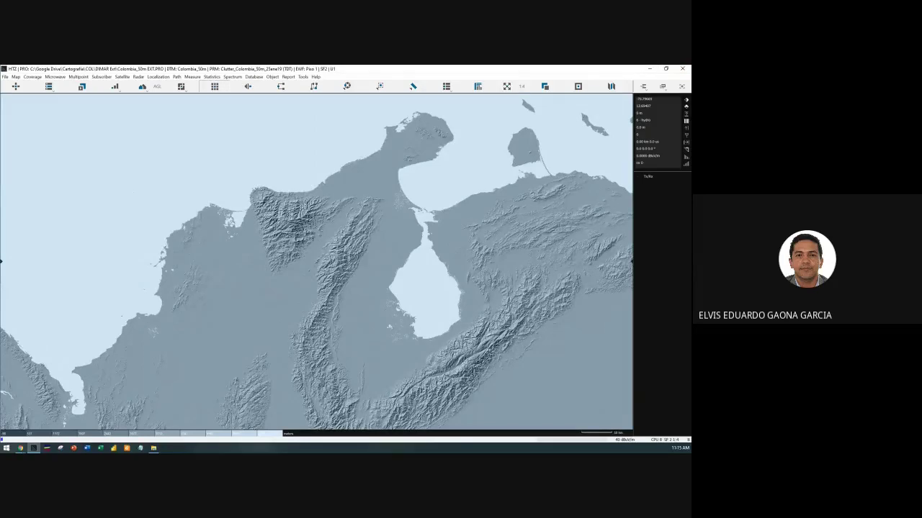
key("alt+Tab")
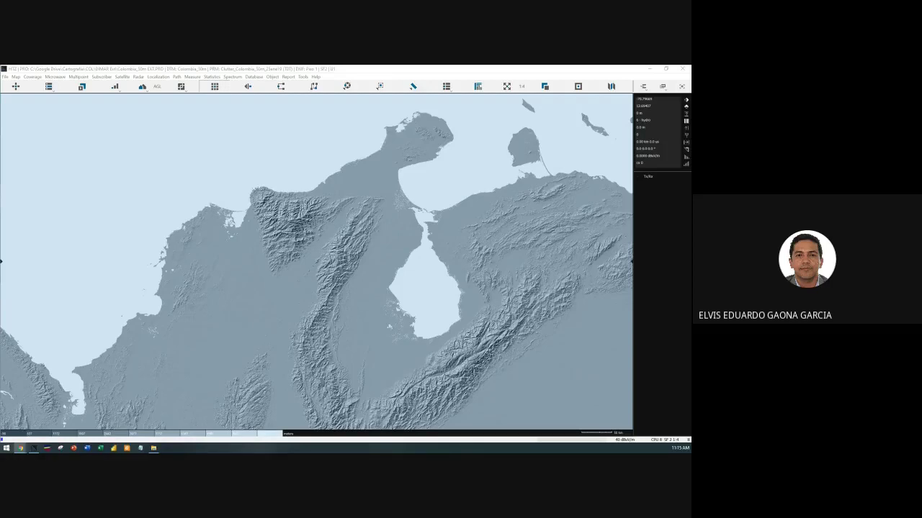
left_click(386, 151)
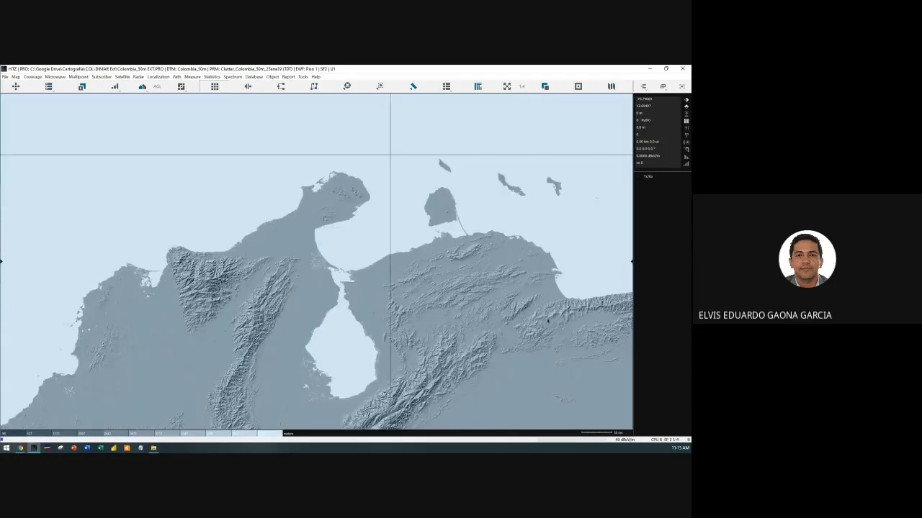
left_click_drag(432, 206, 527, 145)
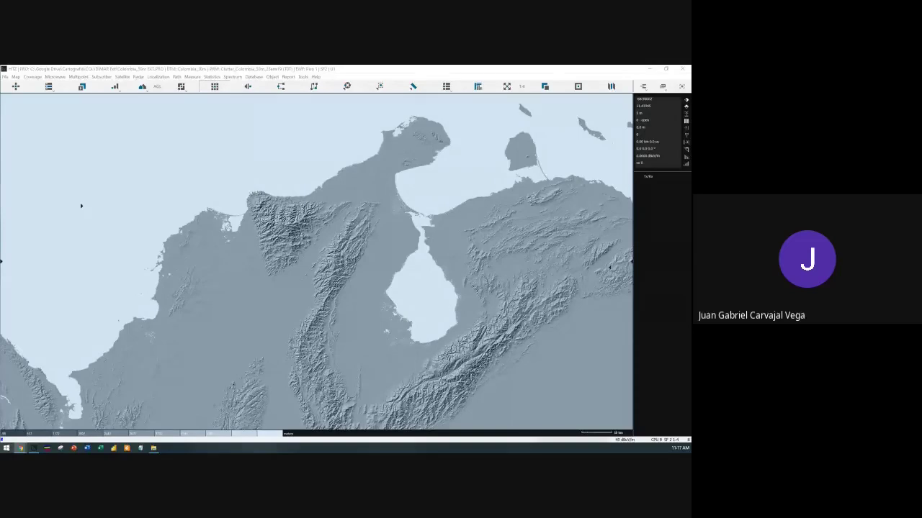
left_click(361, 163)
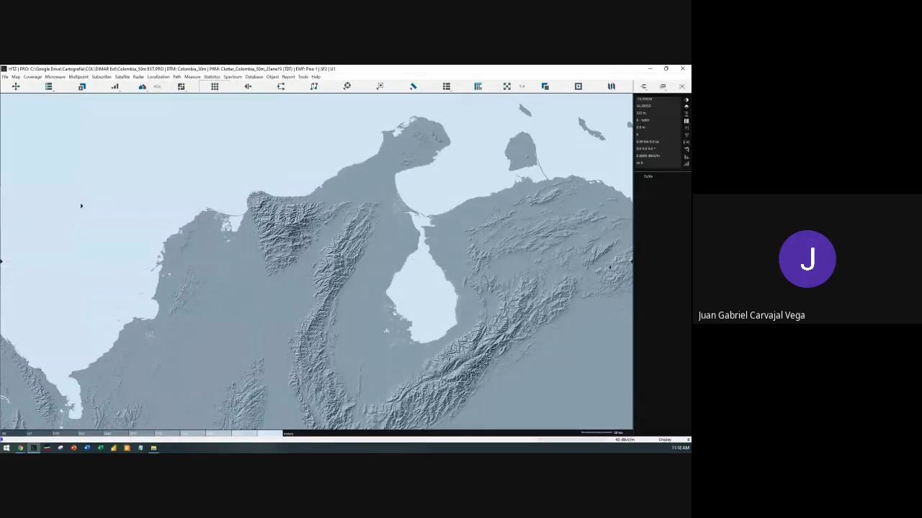
scroll(499, 265, "down", 2)
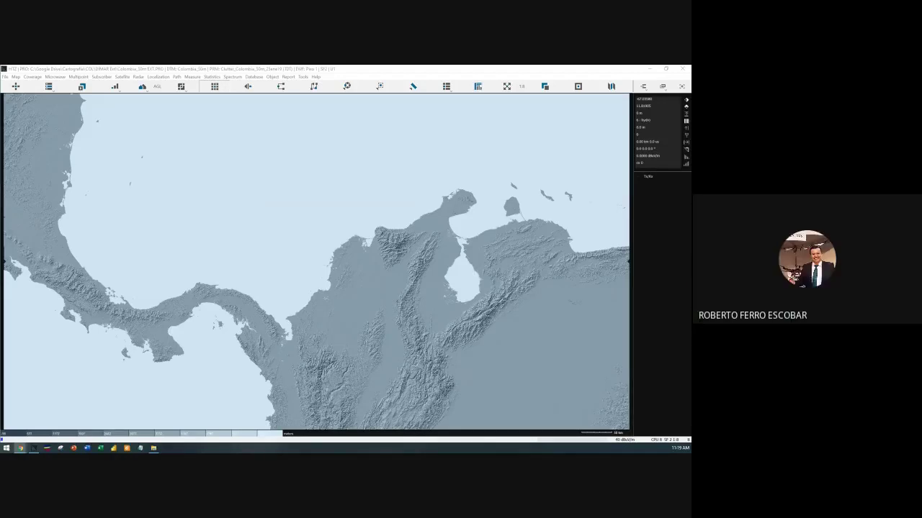
left_click(348, 240)
scroll(348, 241, "up", 1)
scroll(348, 241, "down", 3)
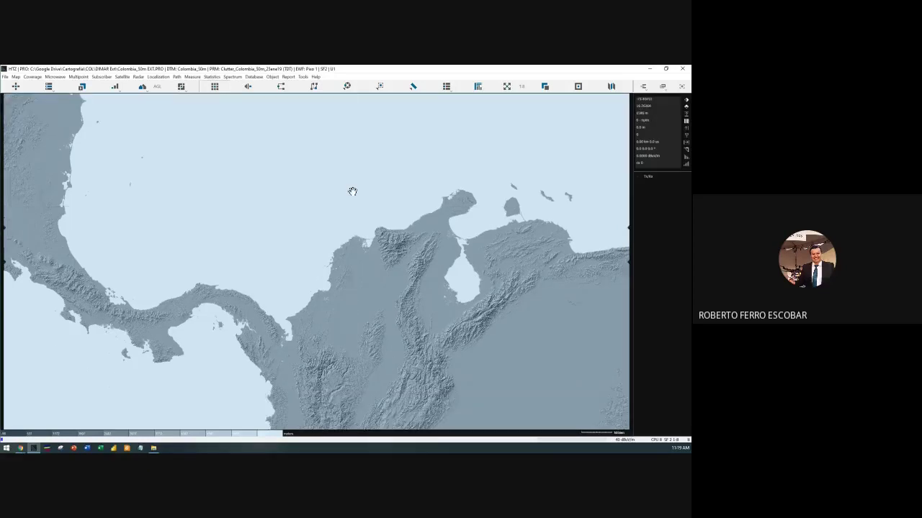
scroll(419, 198, "up", 1)
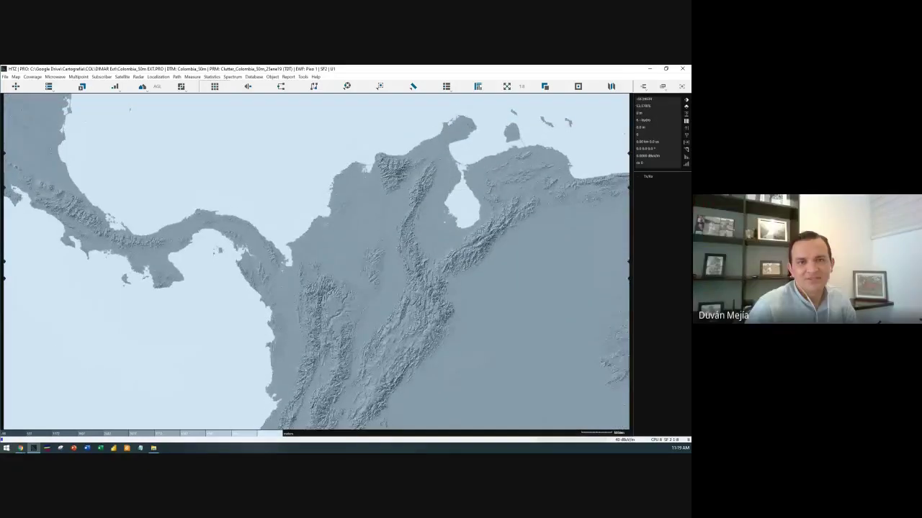
key("alt+Tab")
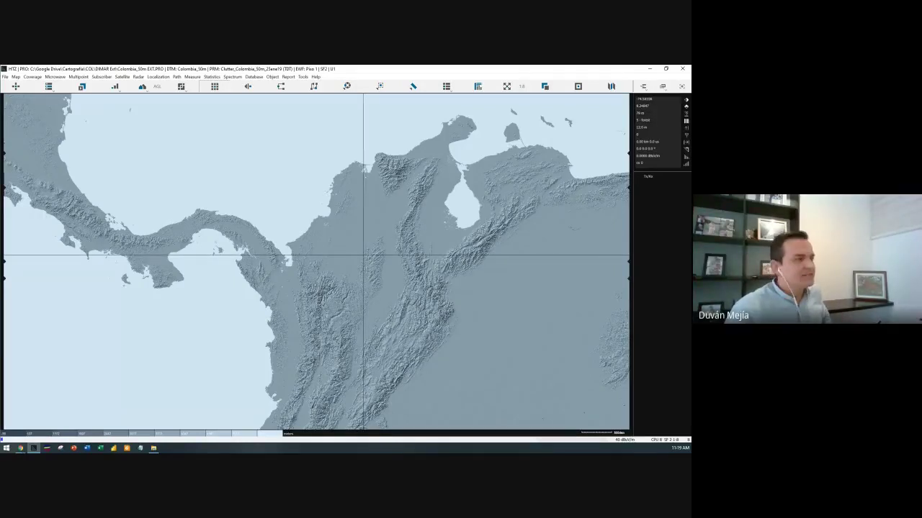
scroll(410, 263, "up", 1)
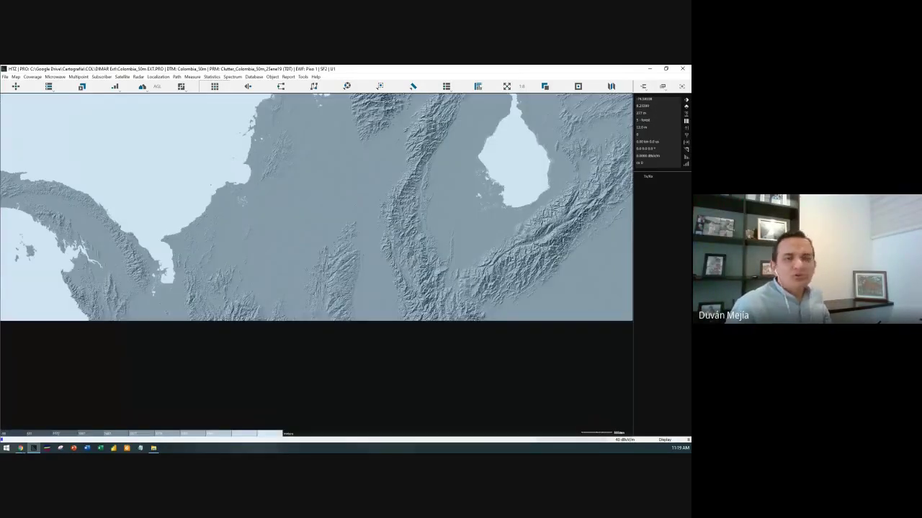
left_click_drag(370, 255, 294, 335)
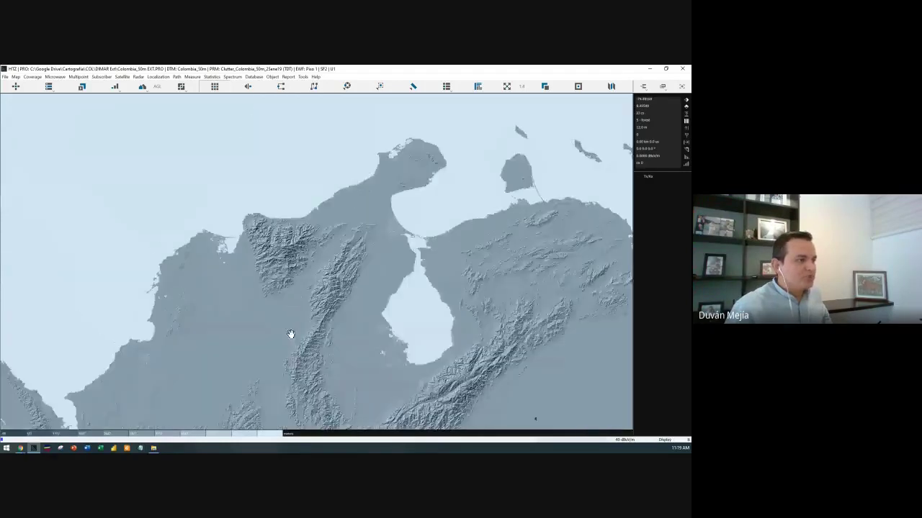
left_click_drag(379, 219, 412, 169)
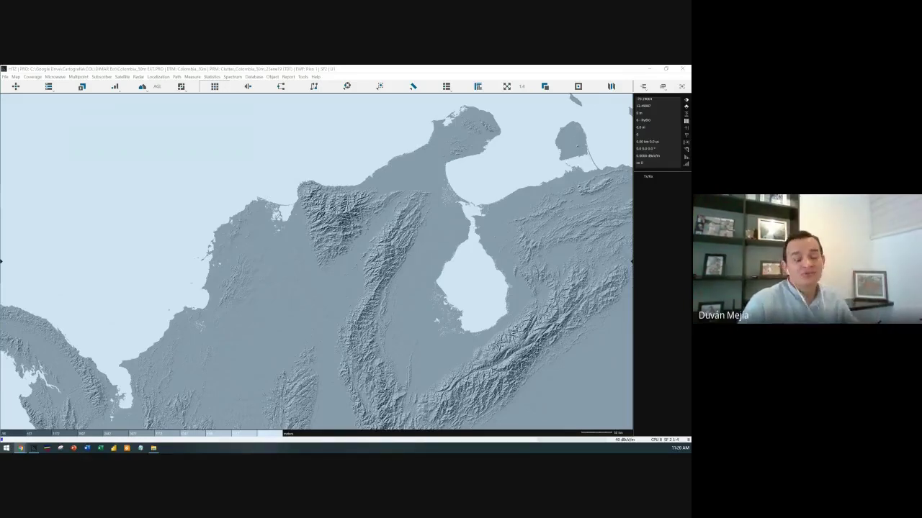
left_click(231, 146)
left_click_drag(231, 145, 413, 103)
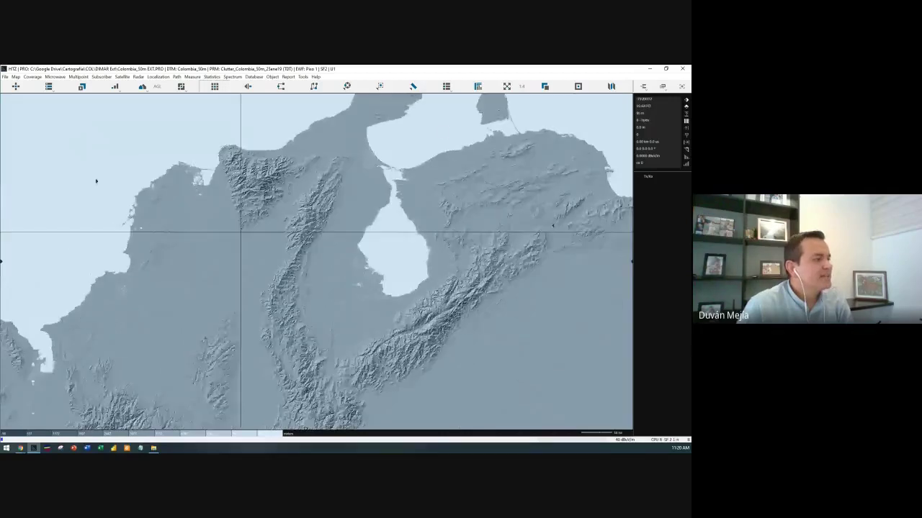
scroll(96, 181, "down", 2)
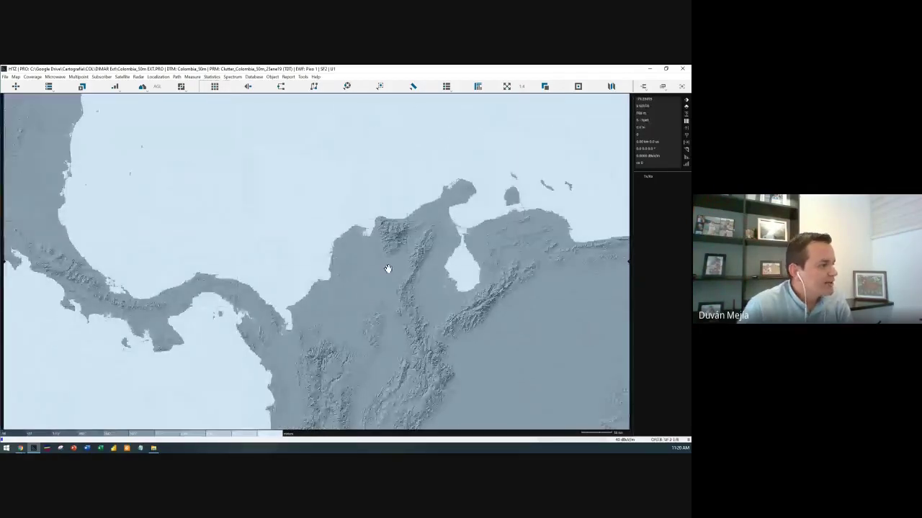
left_click_drag(387, 267, 372, 197)
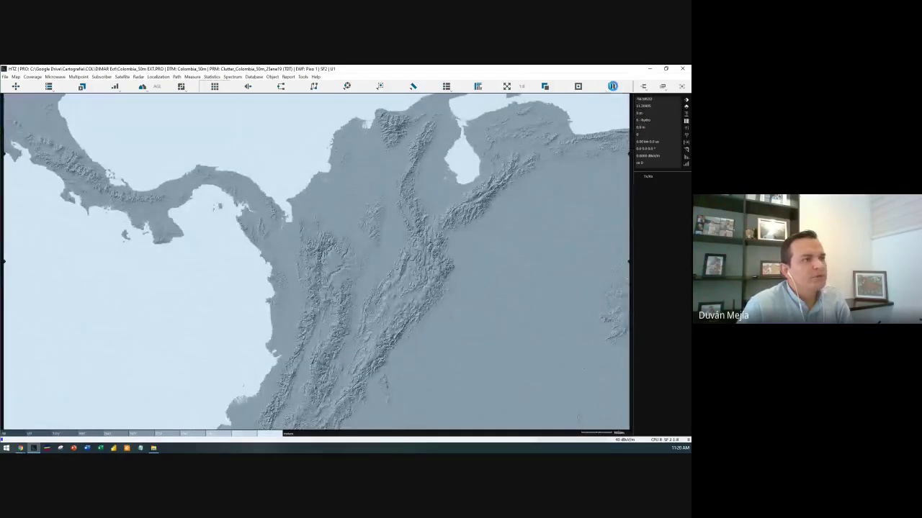
Change the base map layer from DEM to Map, displaying the Bing roads map of Colombia.
left_click(610, 85)
left_click(400, 108)
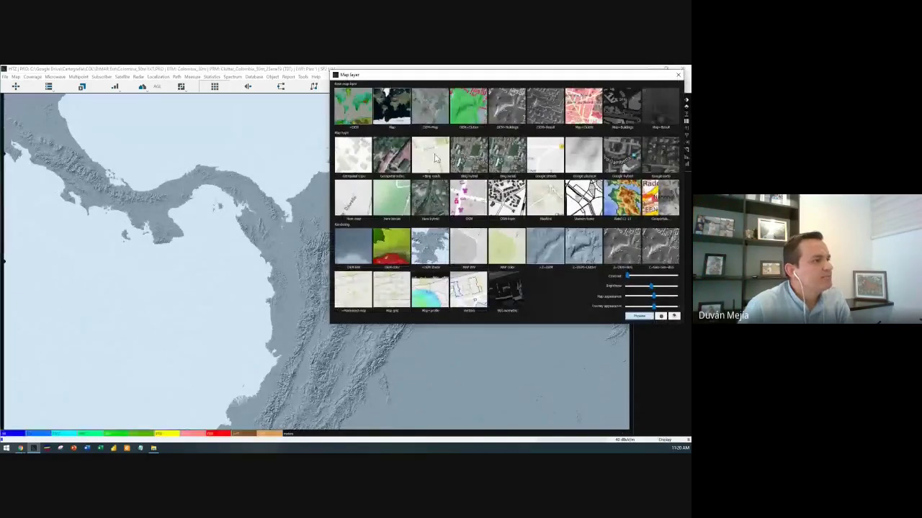
left_click(678, 76)
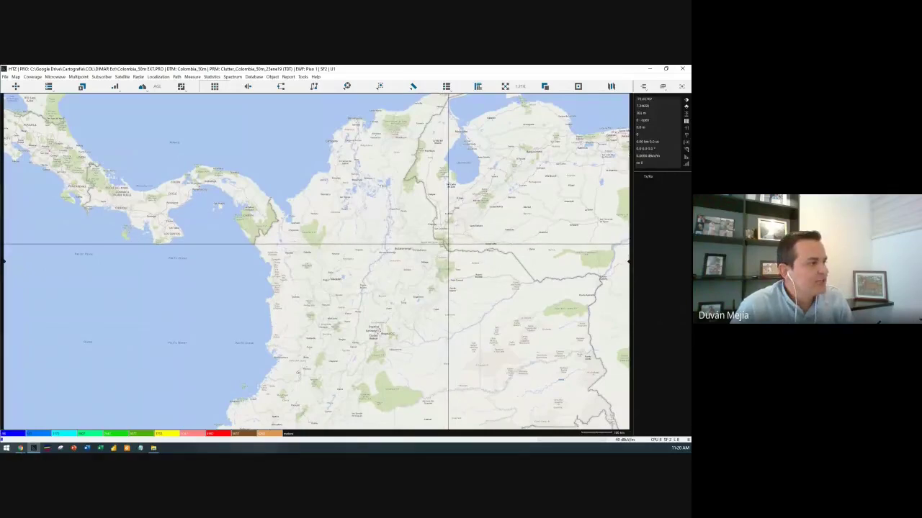
scroll(448, 245, "up", 2)
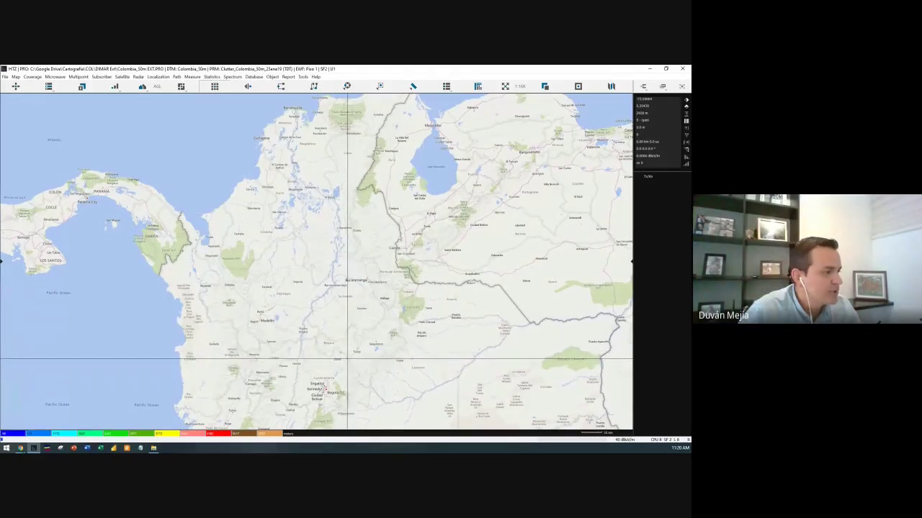
scroll(350, 358, "down", 1)
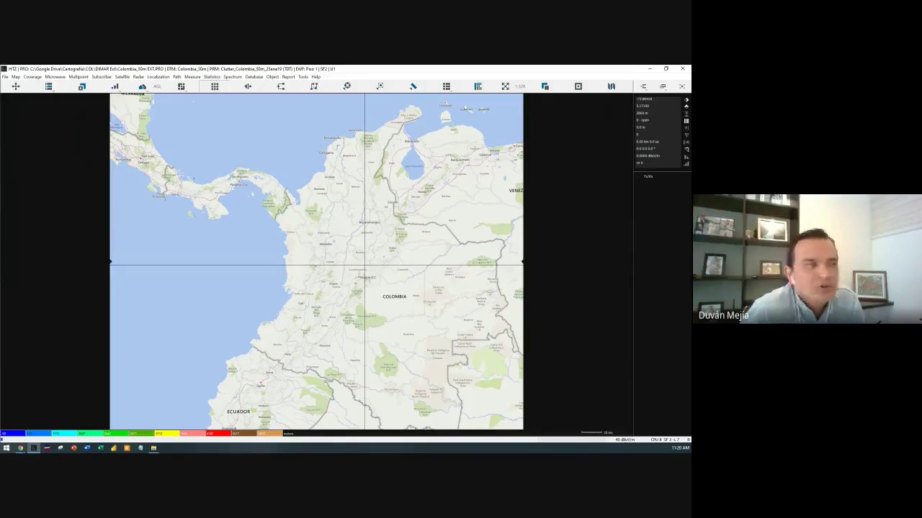
Quit the current HTZ communications session and bring up HTZ's world start-up map.
left_click(682, 68)
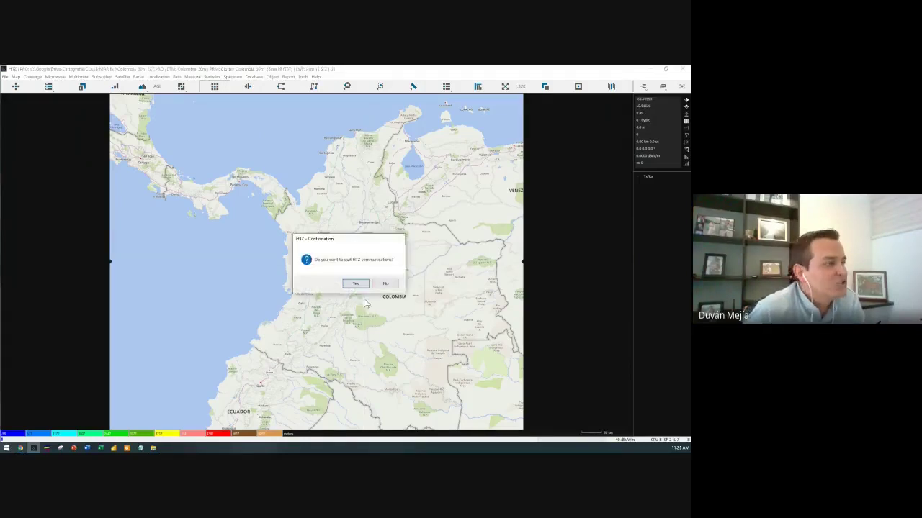
left_click(355, 283)
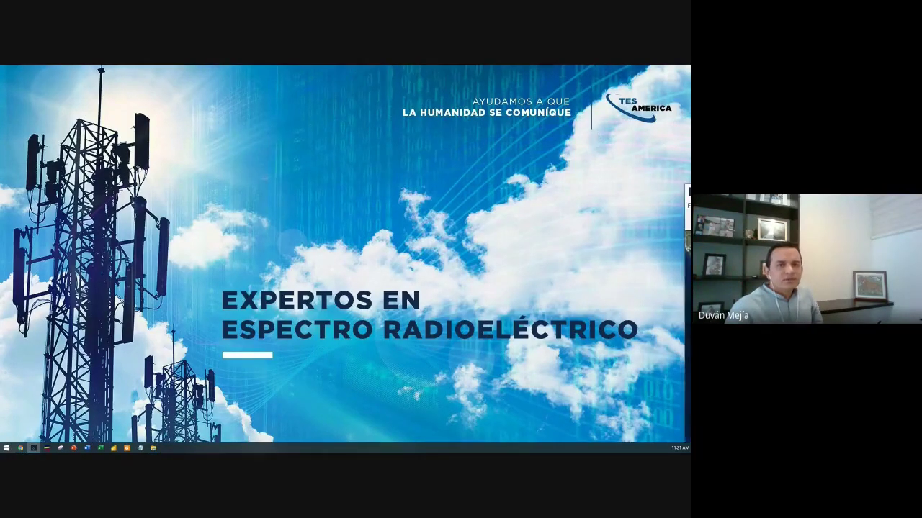
key("alt+Tab")
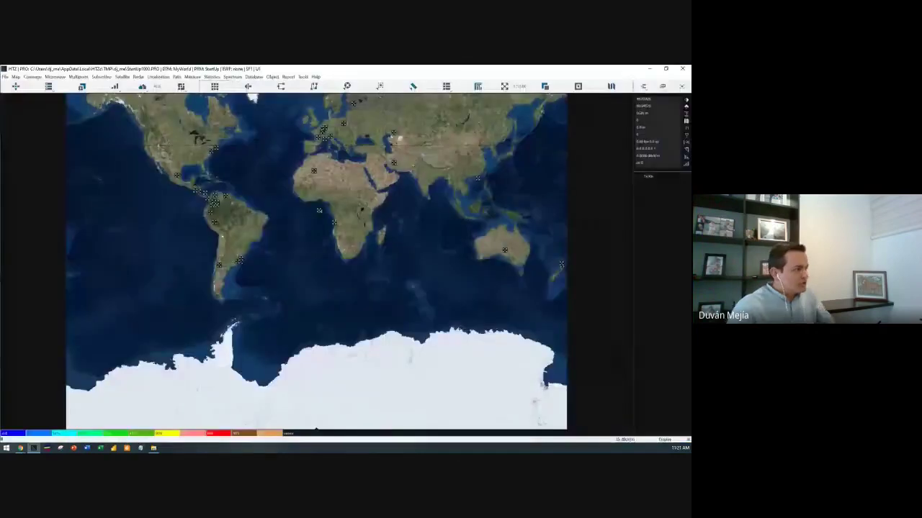
Load the Colombia_50m EXT project from the project markers over Colombia on the world map.
scroll(234, 217, "up", 2)
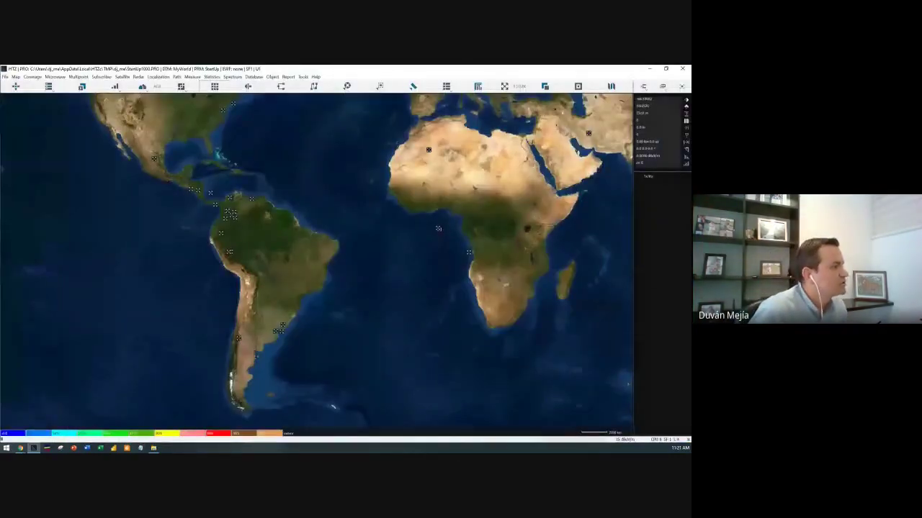
right_click(228, 215)
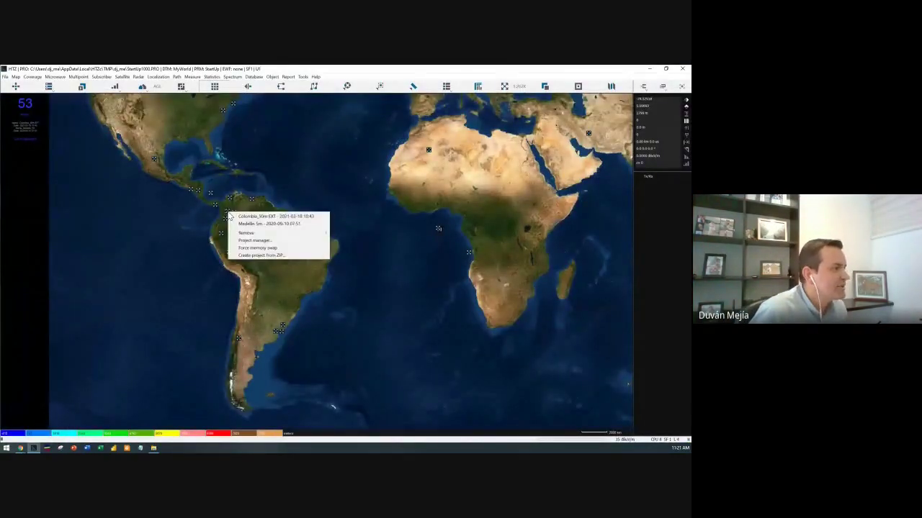
left_click(227, 214)
right_click(224, 206)
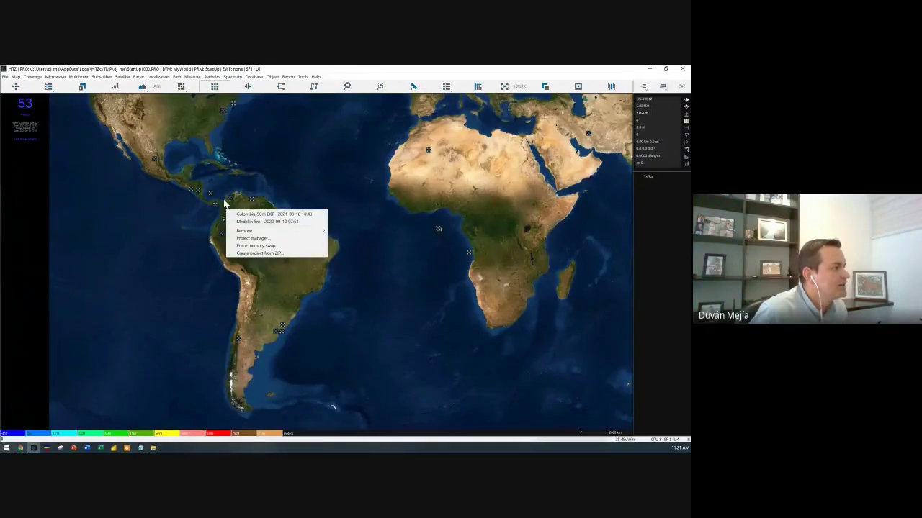
left_click(249, 214)
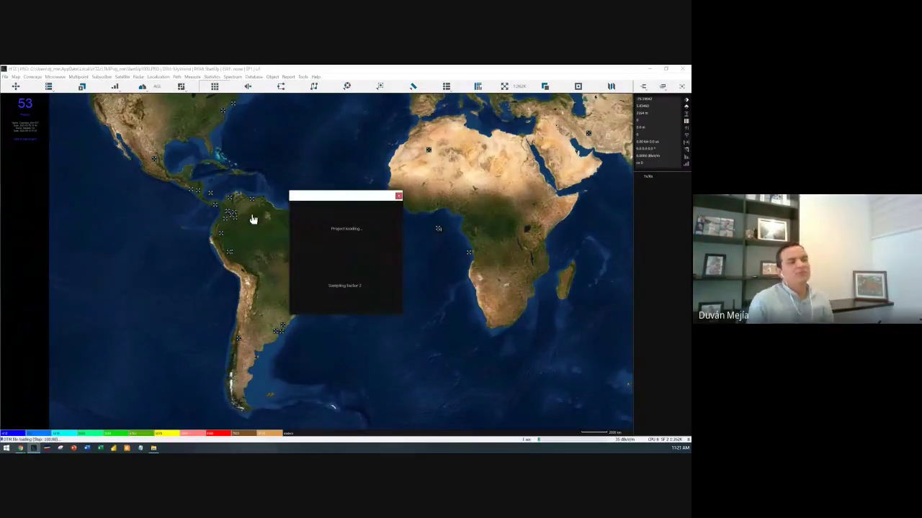
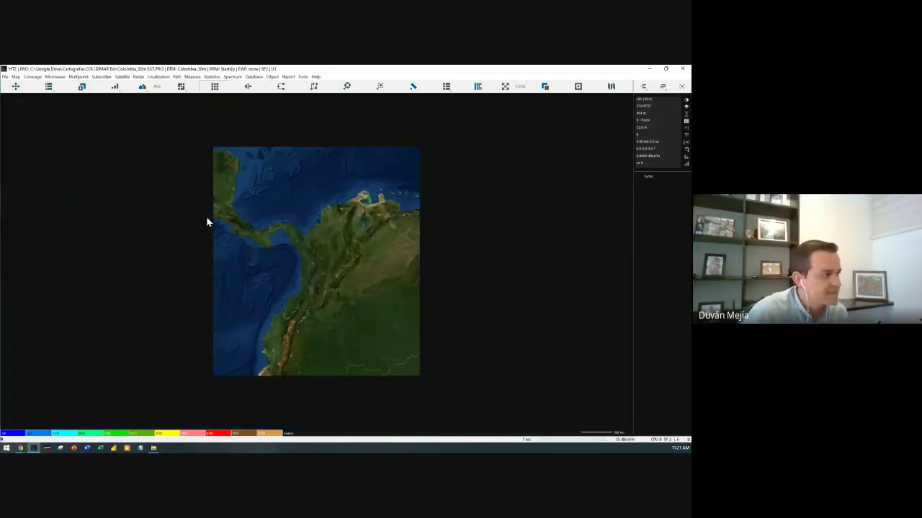
Switch the Colombia project's base map layer from satellite imagery to DEM with DEM shade rendering.
scroll(357, 242, "up", 1)
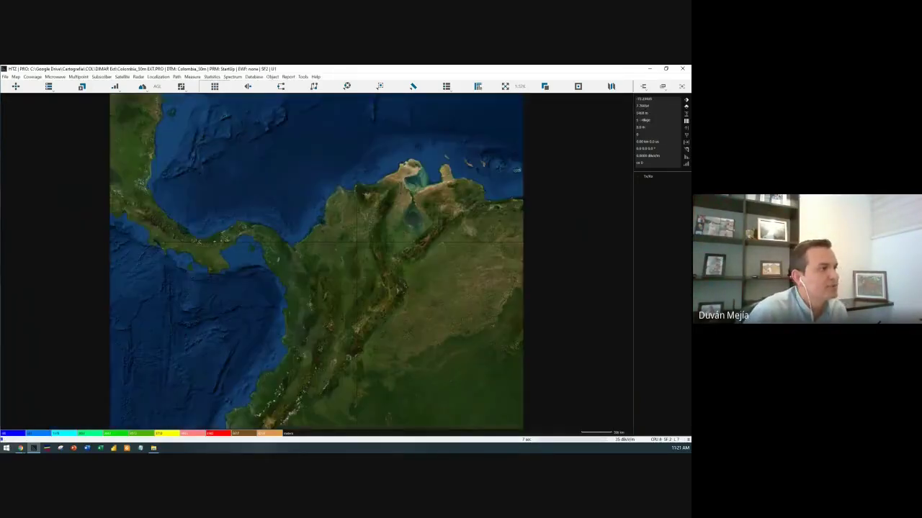
left_click_drag(357, 242, 353, 165)
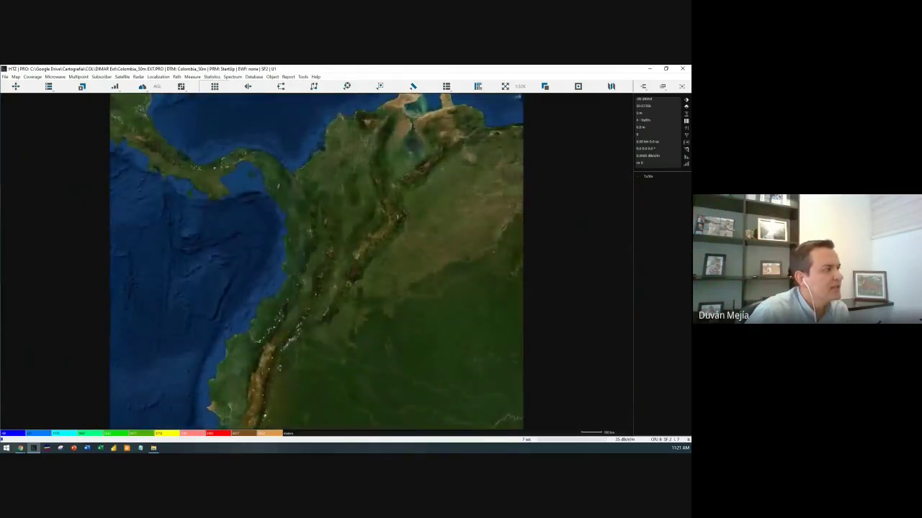
left_click_drag(170, 145, 170, 209)
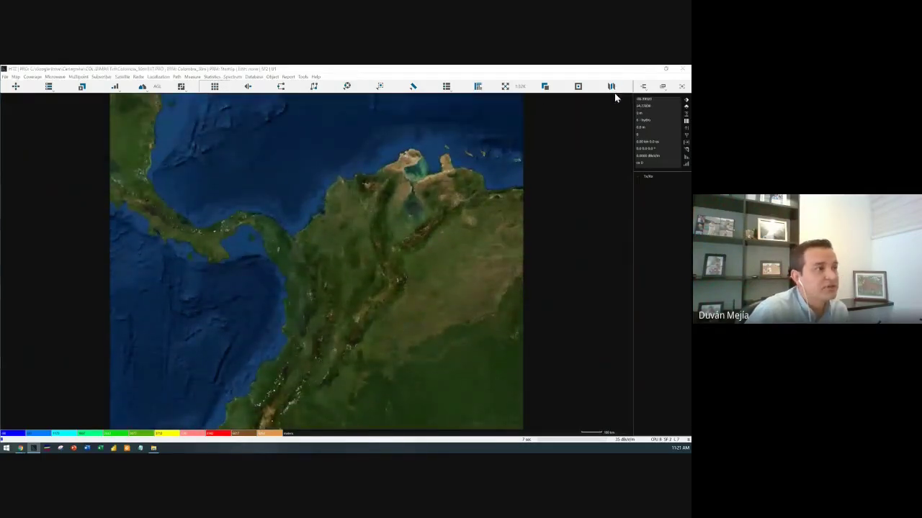
left_click(611, 87)
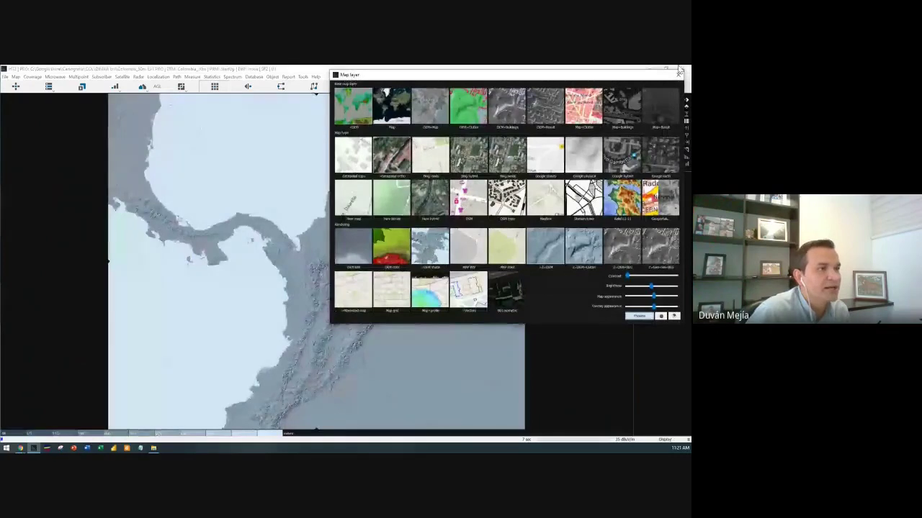
left_click(678, 74)
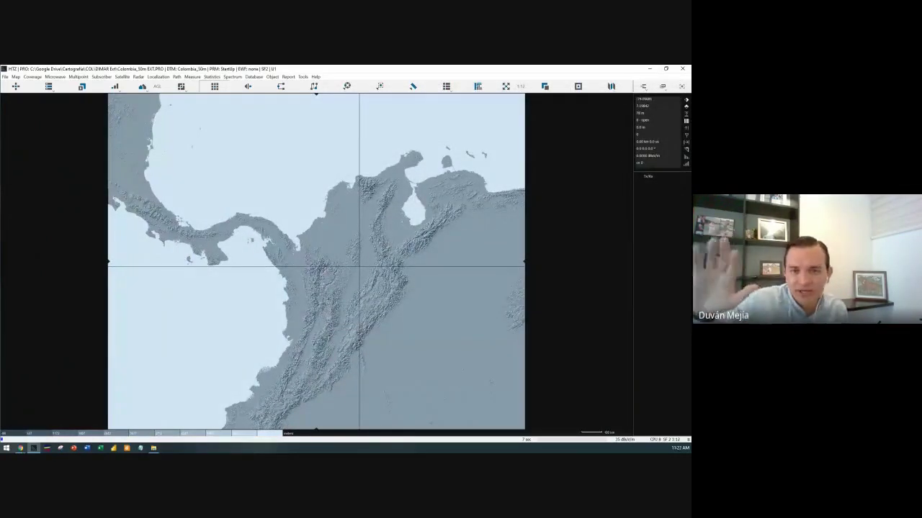
Set the base map layer to DEM+Clutter and close the layer selection.
left_click(611, 86)
left_click(465, 113)
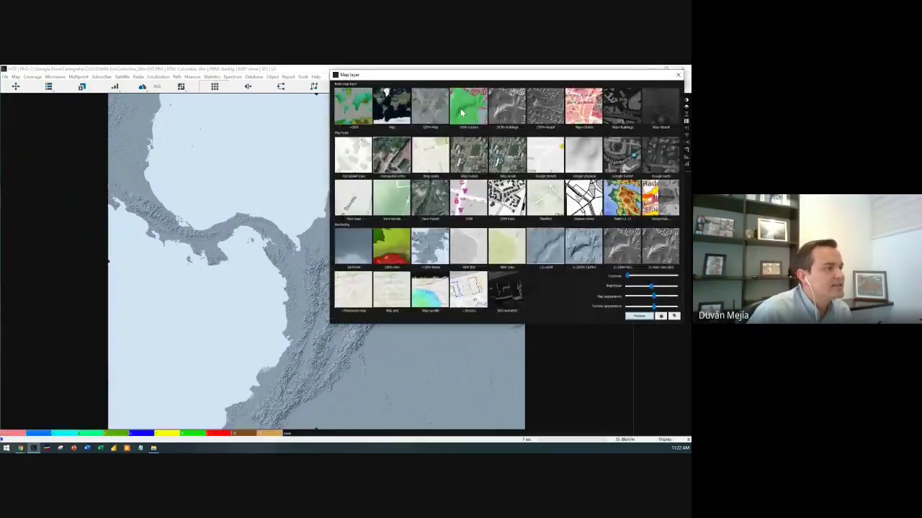
left_click(677, 76)
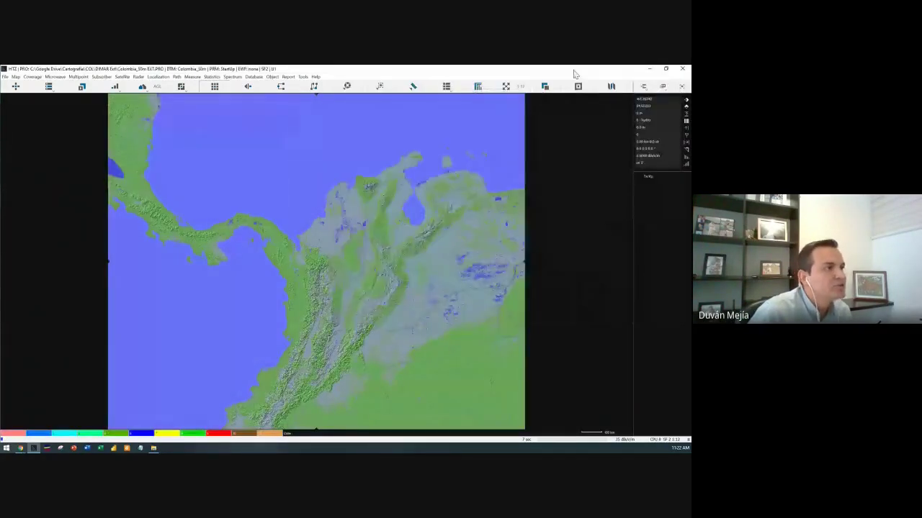
Open the clutter settings and reset the clutter parameters to their defaults.
left_click(303, 76)
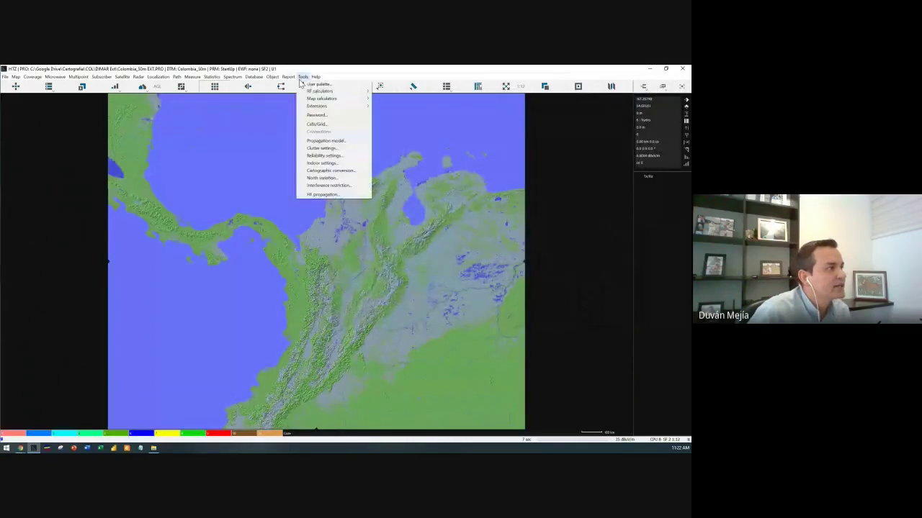
left_click(330, 148)
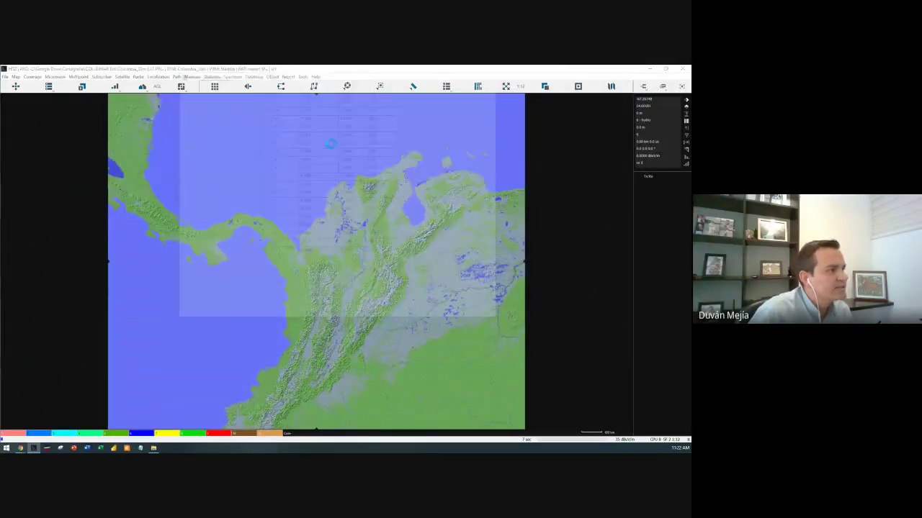
left_click_drag(309, 70, 373, 107)
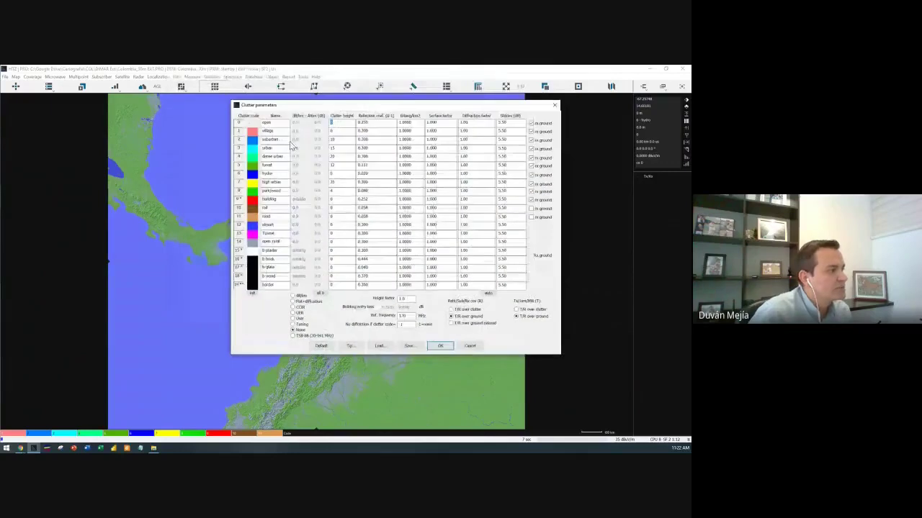
left_click(321, 345)
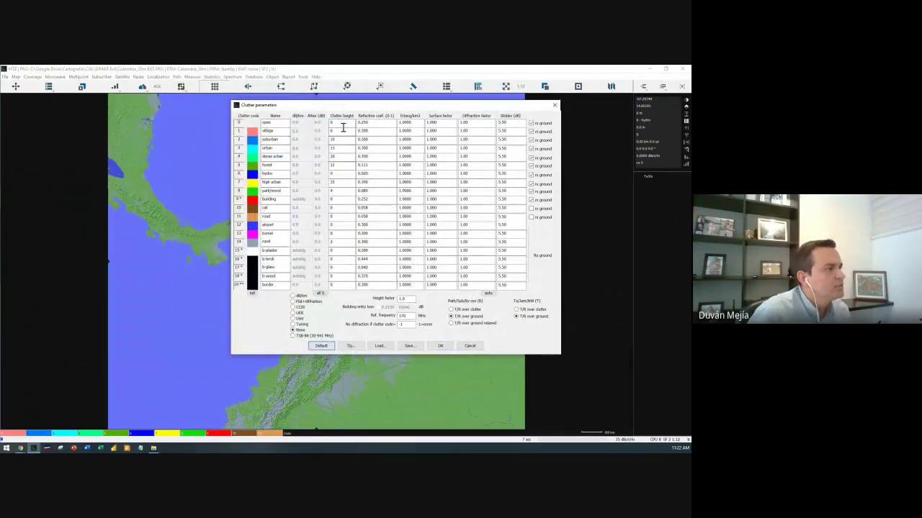
Set the clutter height of all clutter classes to 0 and accept the clutter parameters.
left_click(341, 126)
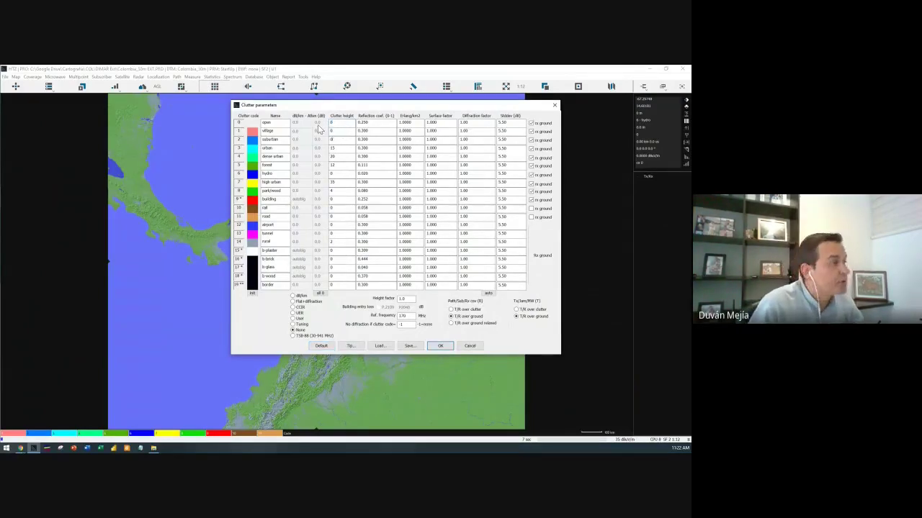
type("0 0 0 0 0 0 0 0 0 0 0 0 0 ")
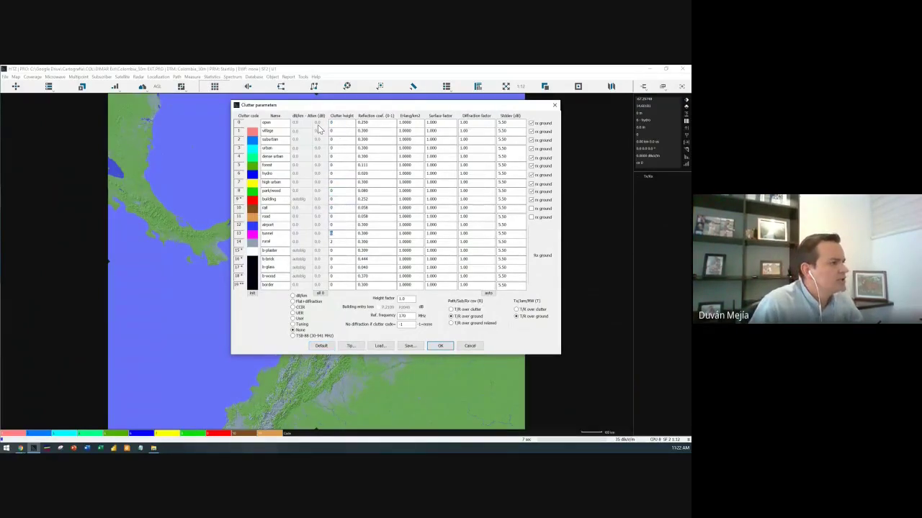
type("0")
key("Return")
type("0")
key("Return")
type("0")
key("Return")
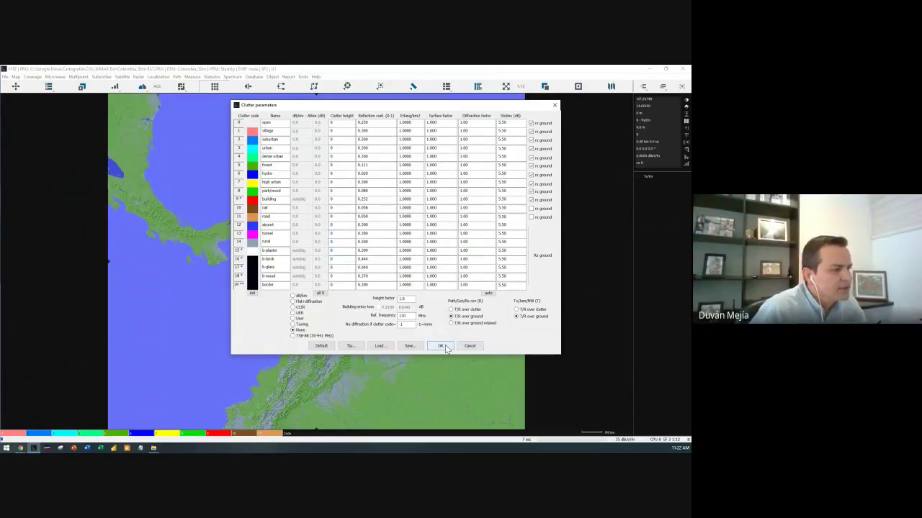
left_click(441, 346)
Examine the project properties for the DTM resolution and the surface of each clutter code, then close them.
left_click(610, 86)
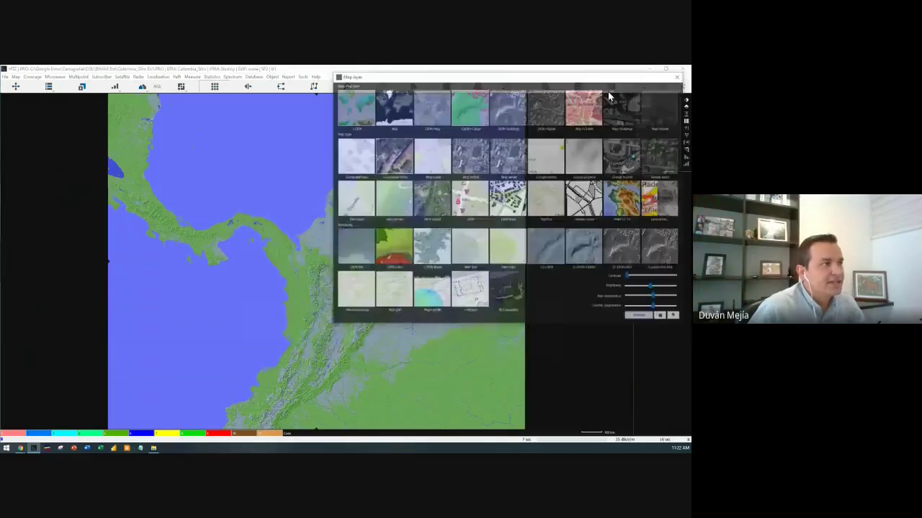
left_click(677, 77)
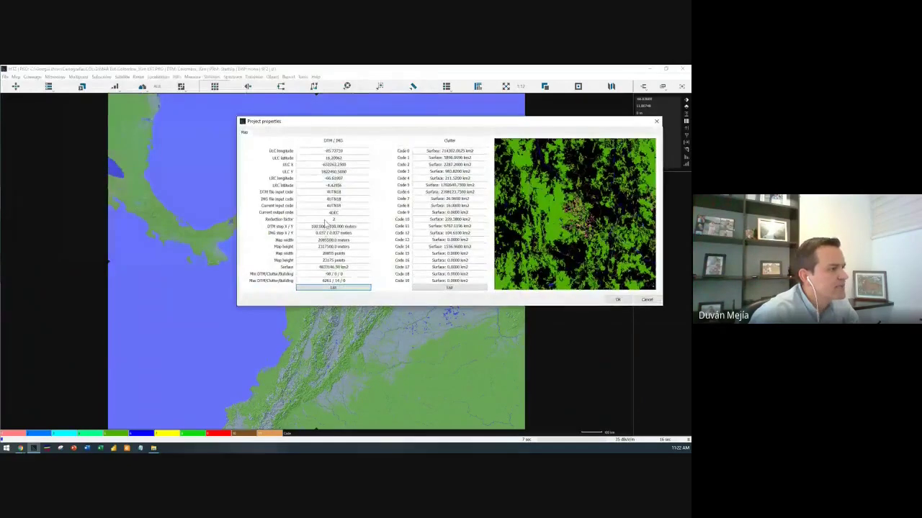
left_click(656, 121)
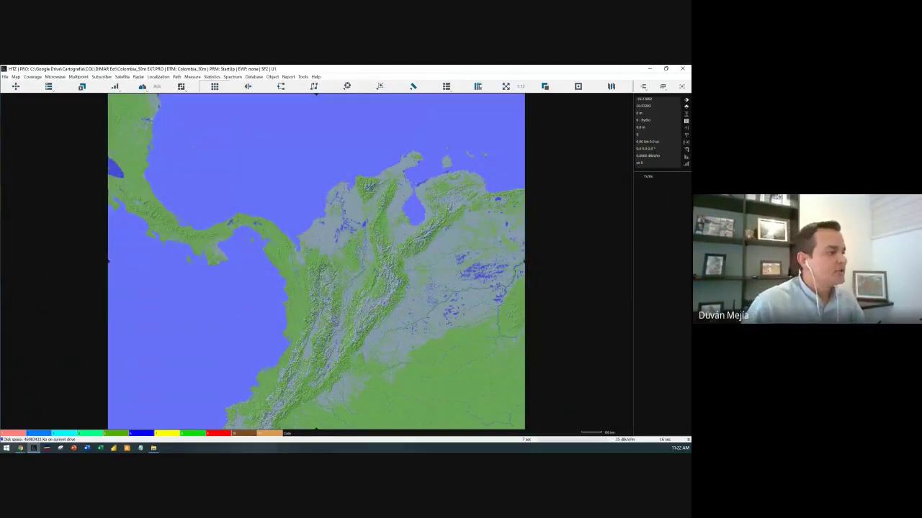
Replace the DEM+Clutter base layer with Map, displaying the Bing roads map over central Colombia.
left_click(611, 86)
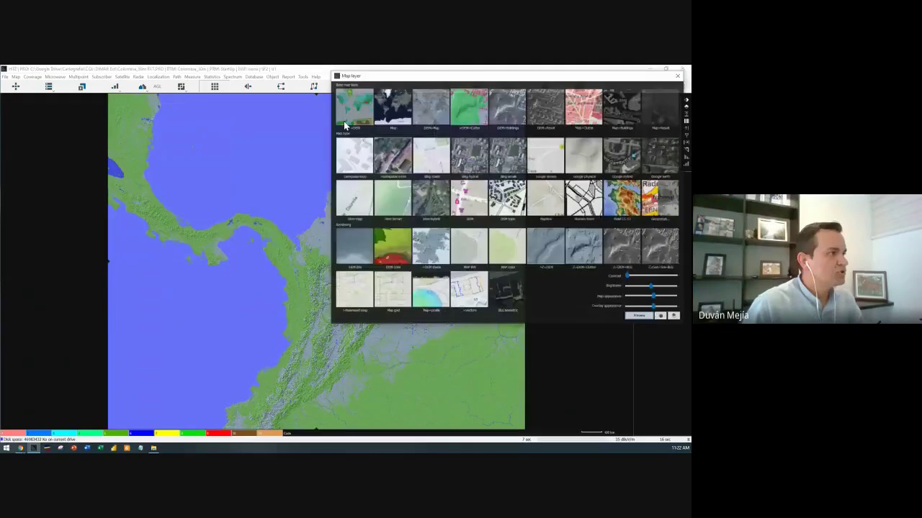
left_click(422, 164)
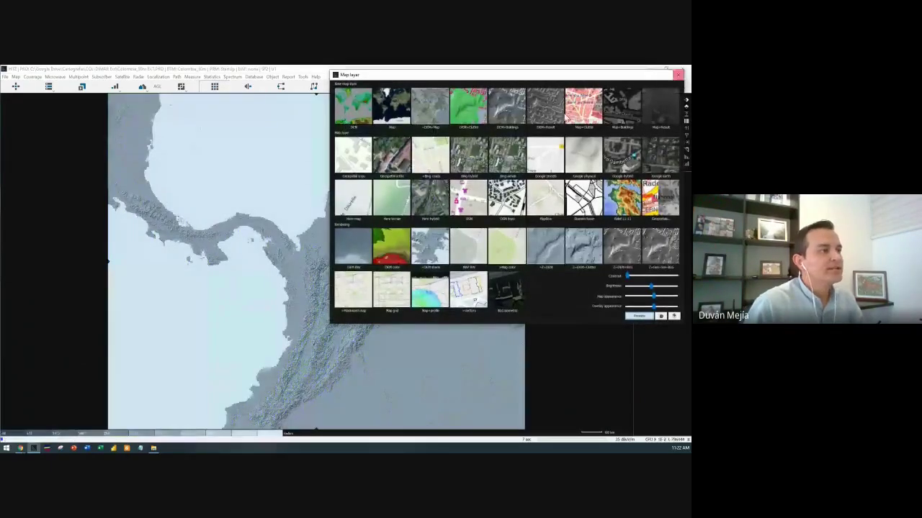
left_click(393, 107)
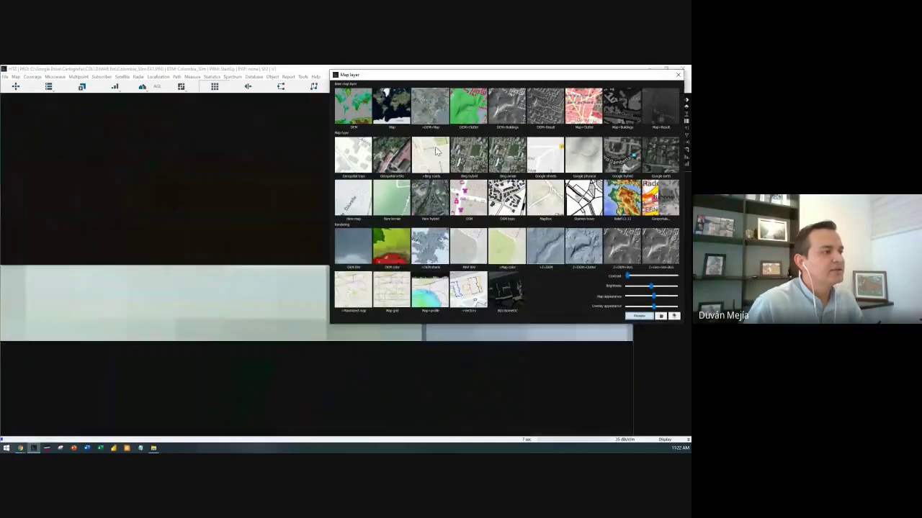
left_click(679, 75)
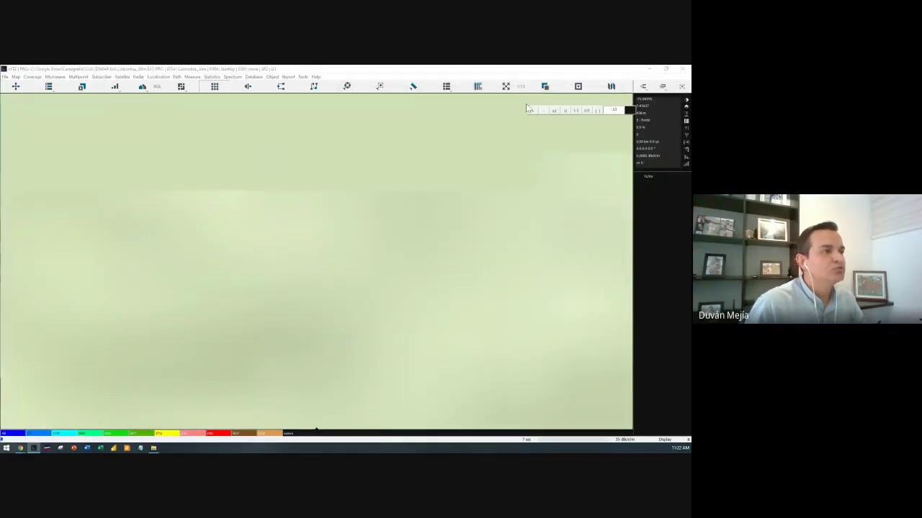
scroll(528, 106, "down", 3)
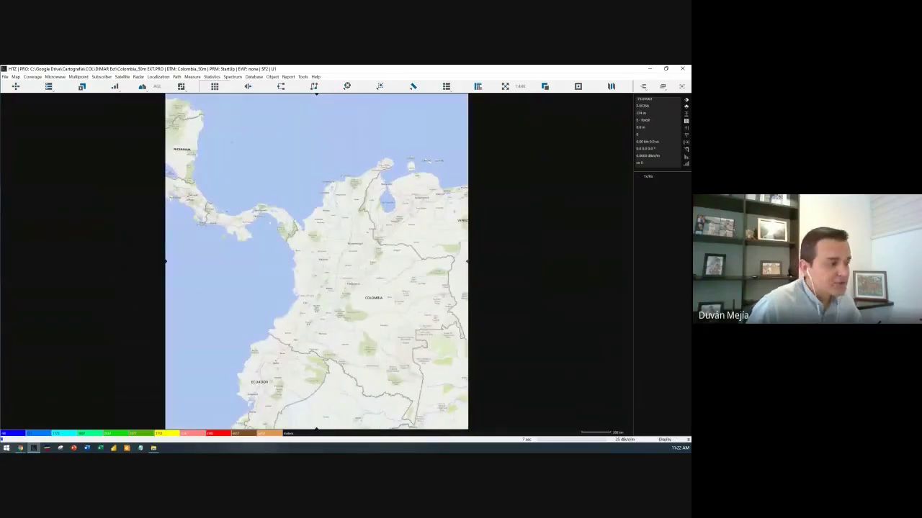
scroll(339, 224, "up", 3)
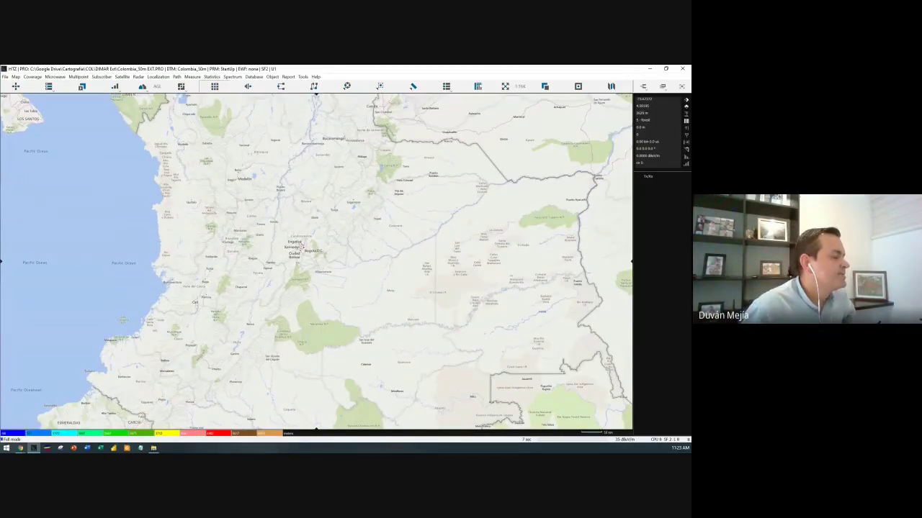
Add a Tx/Rx station on the map in central Colombia and bring up its parameters.
right_click(307, 243)
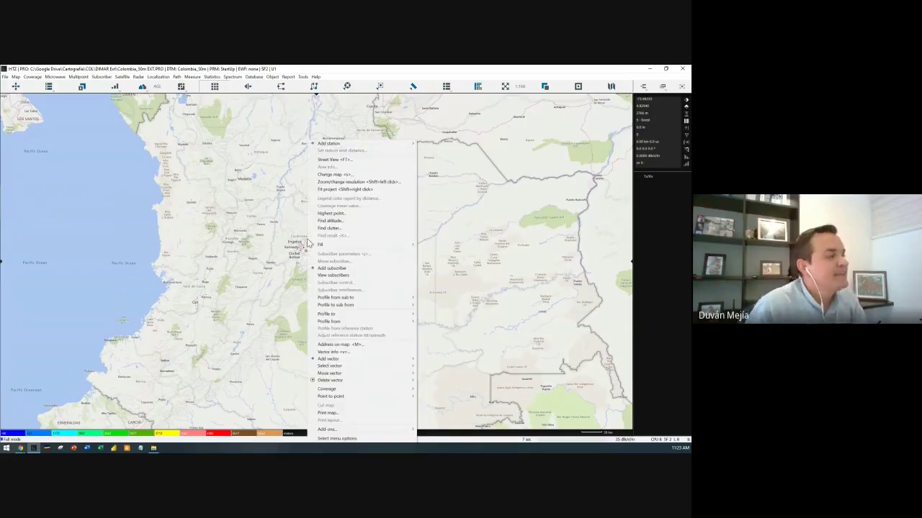
mouse_move(395, 144)
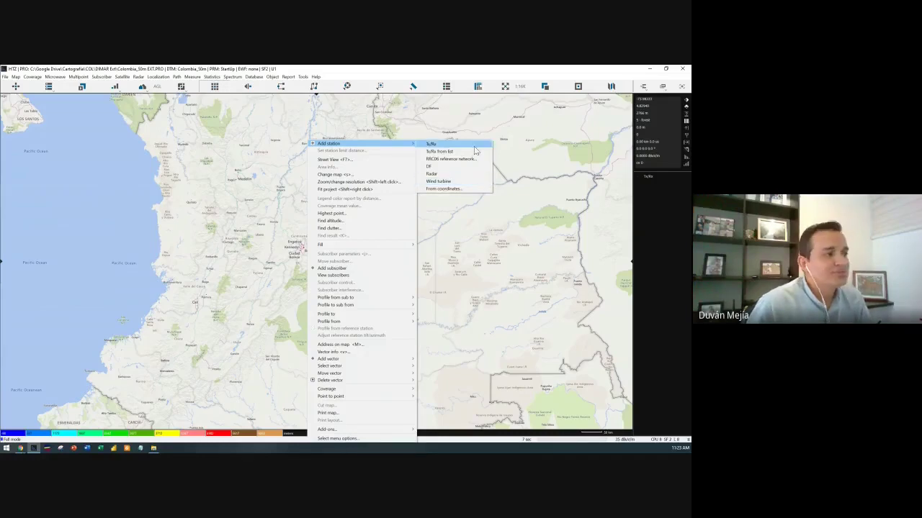
left_click(437, 149)
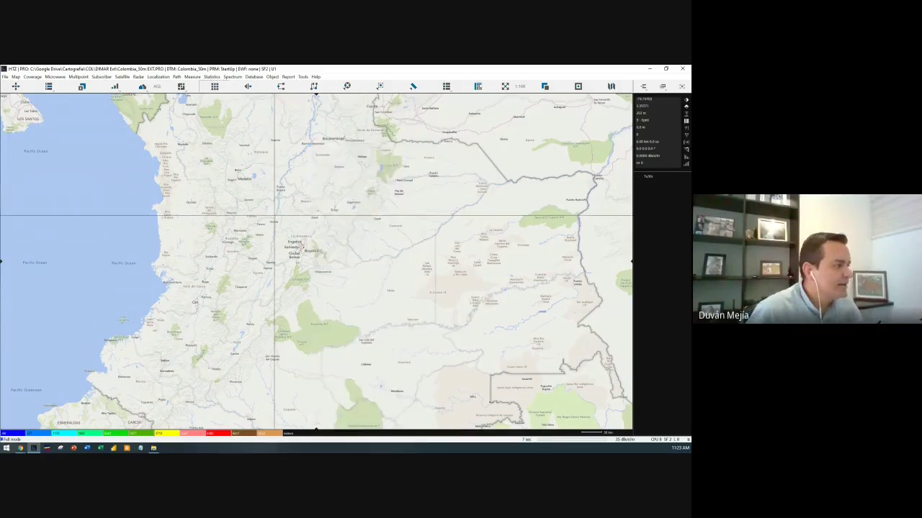
right_click(311, 142)
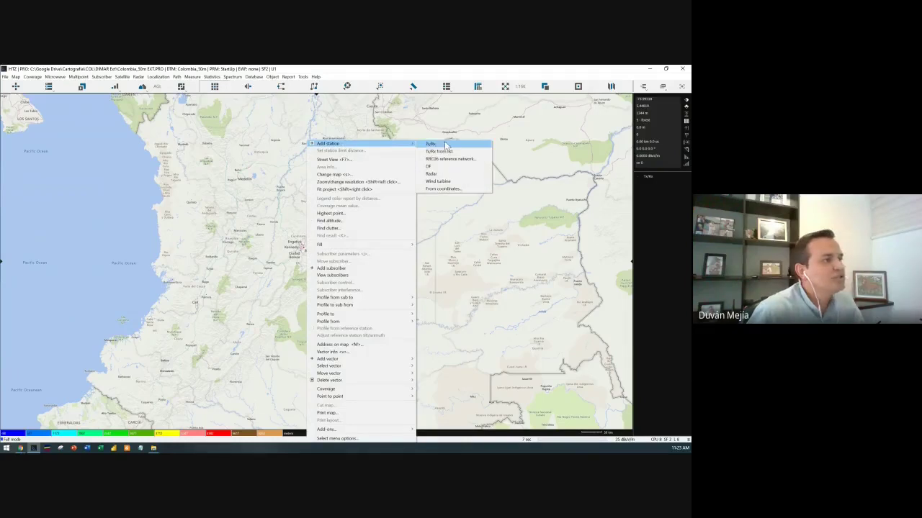
left_click(446, 144)
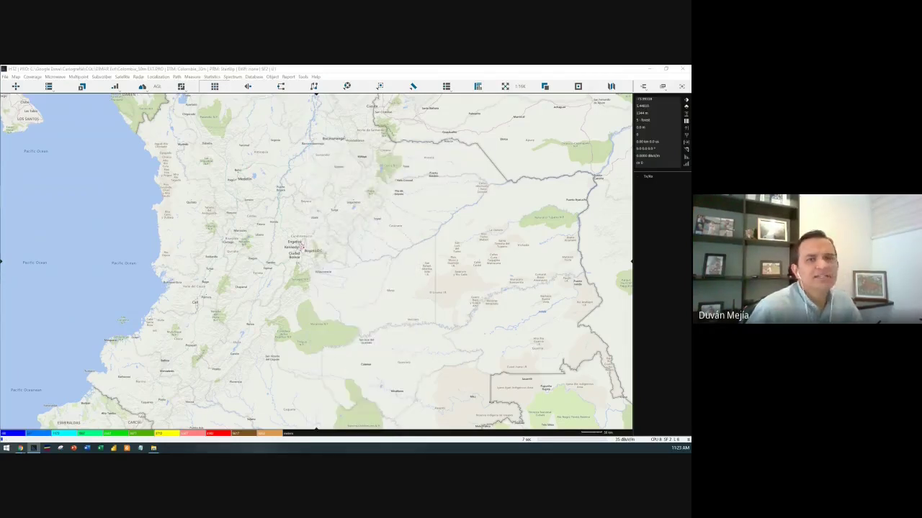
left_click_drag(411, 152, 472, 152)
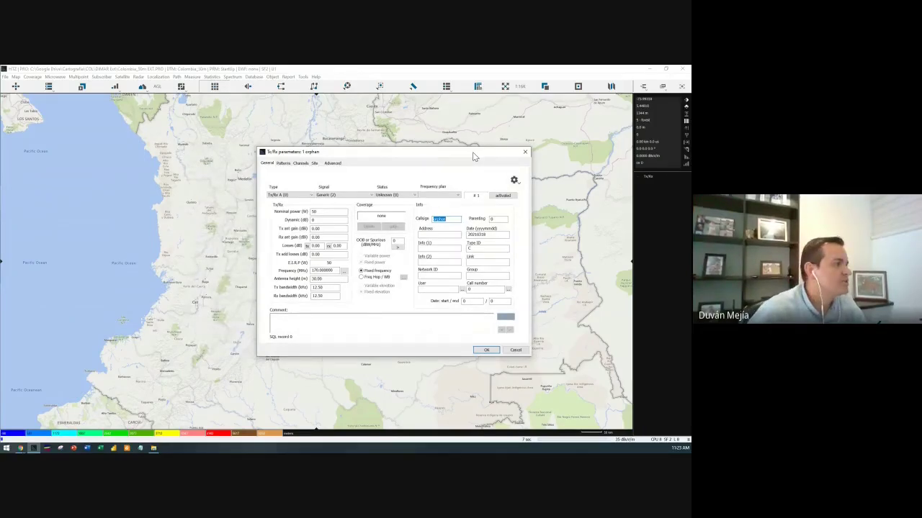
Set the new station's signal type to DVB T2/Lite.
left_click(338, 196)
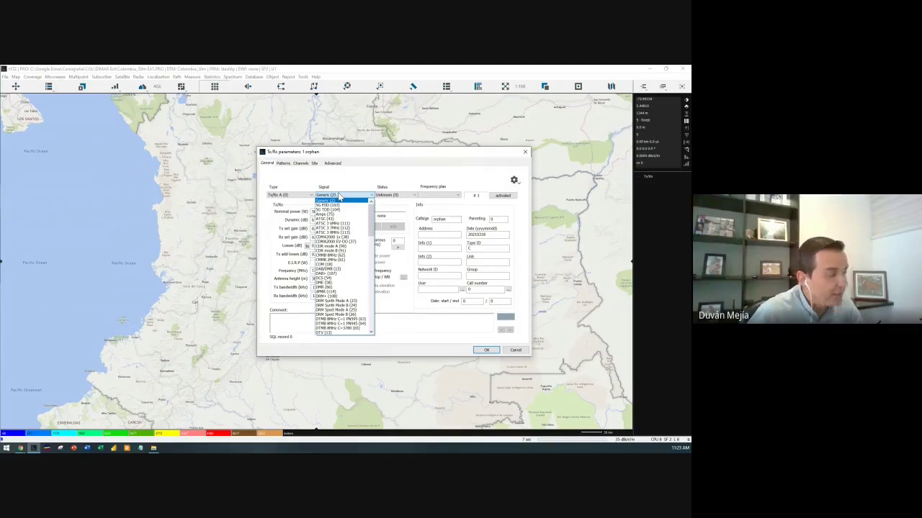
scroll(338, 258, "down", 3)
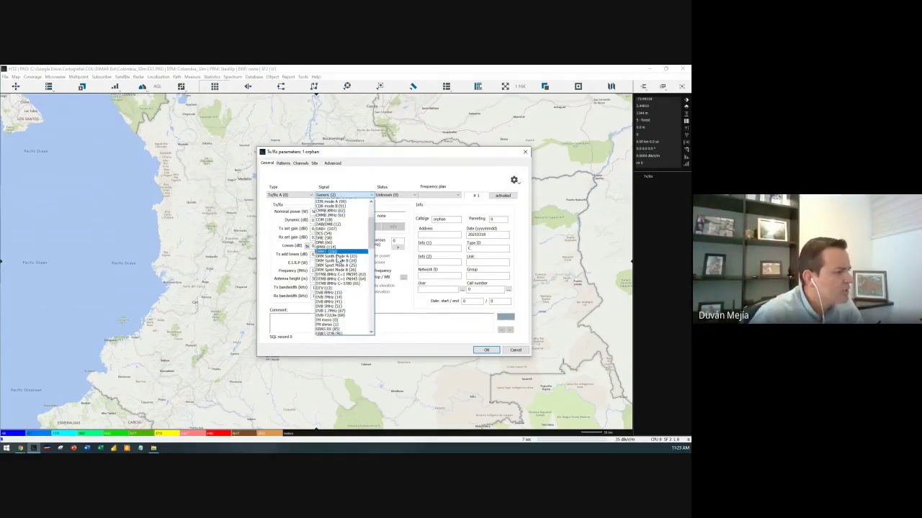
left_click(348, 292)
key("Return")
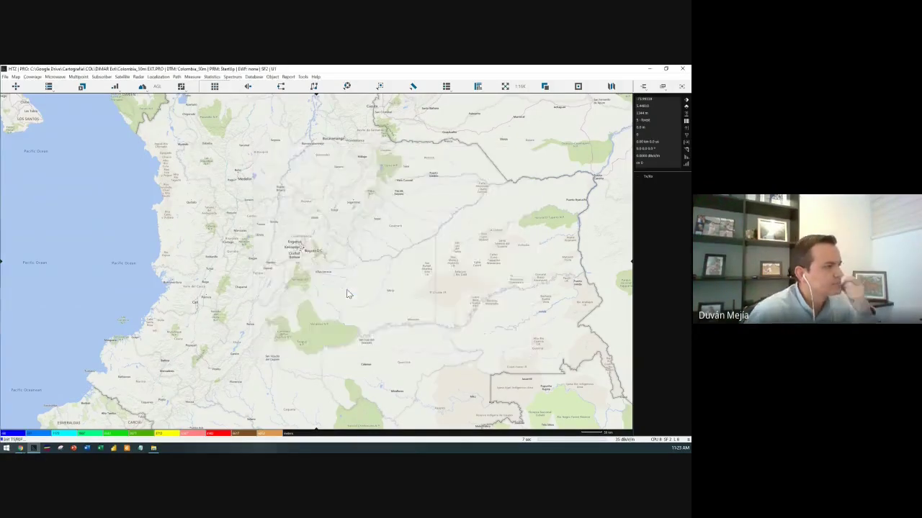
double_click(347, 294)
left_click_drag(380, 154, 388, 143)
Set the station's nominal power to 2000 W and its Tx antenna gain to 12 dB.
double_click(336, 200)
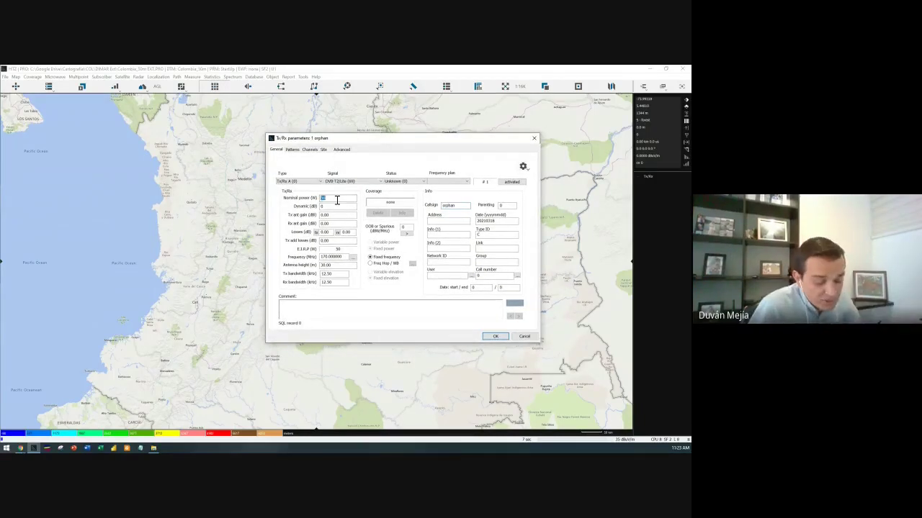
type("2000")
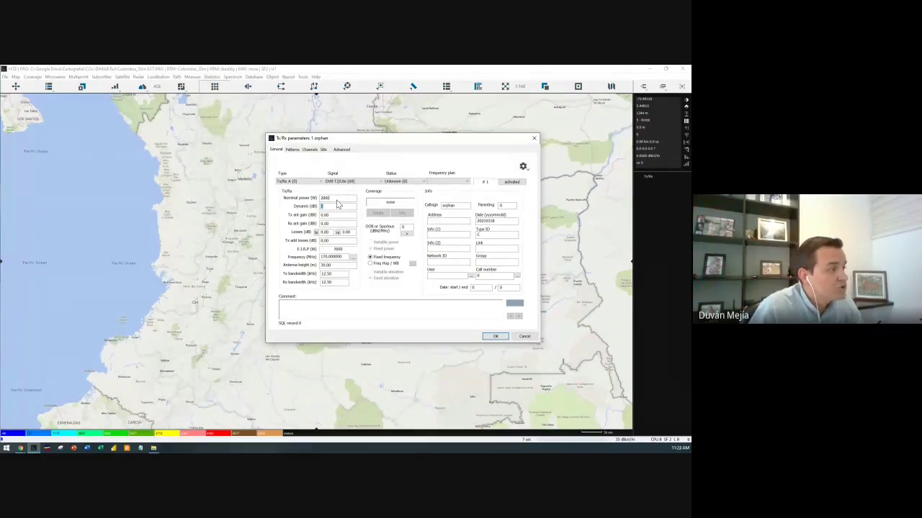
key("Tab")
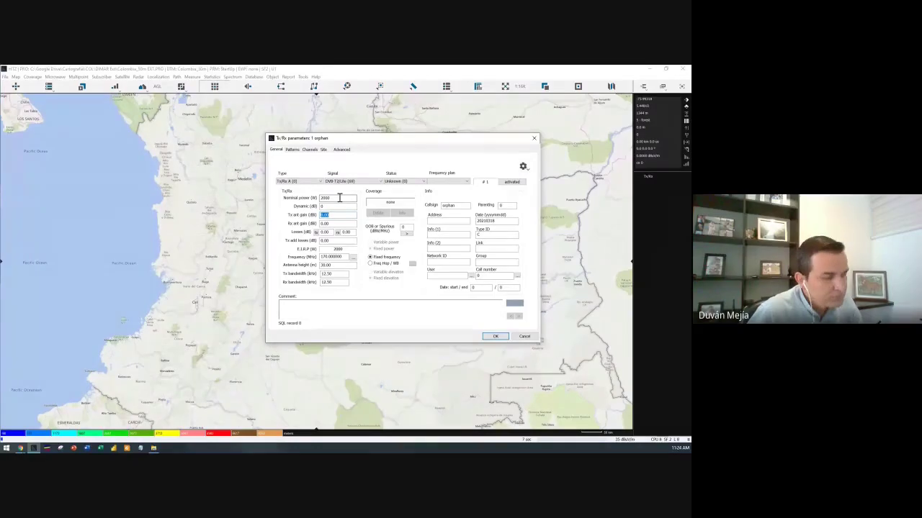
type("12")
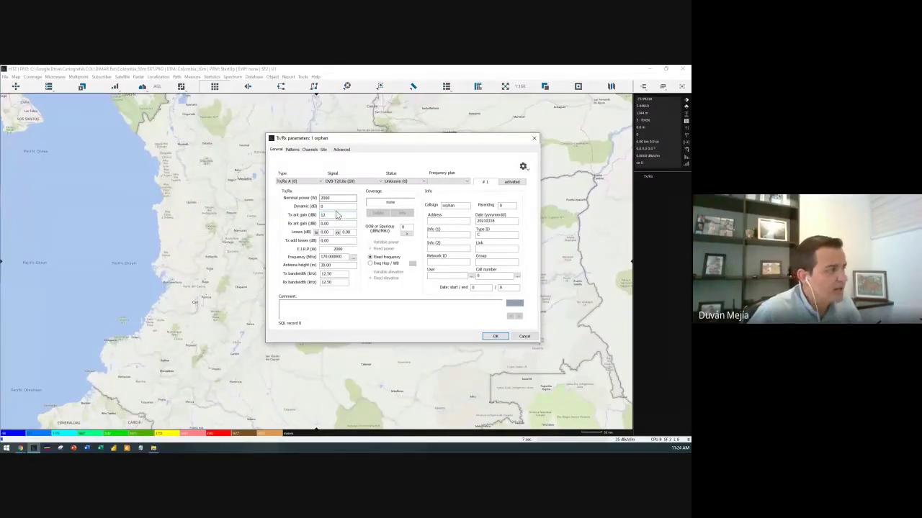
left_click(340, 222)
double_click(338, 222)
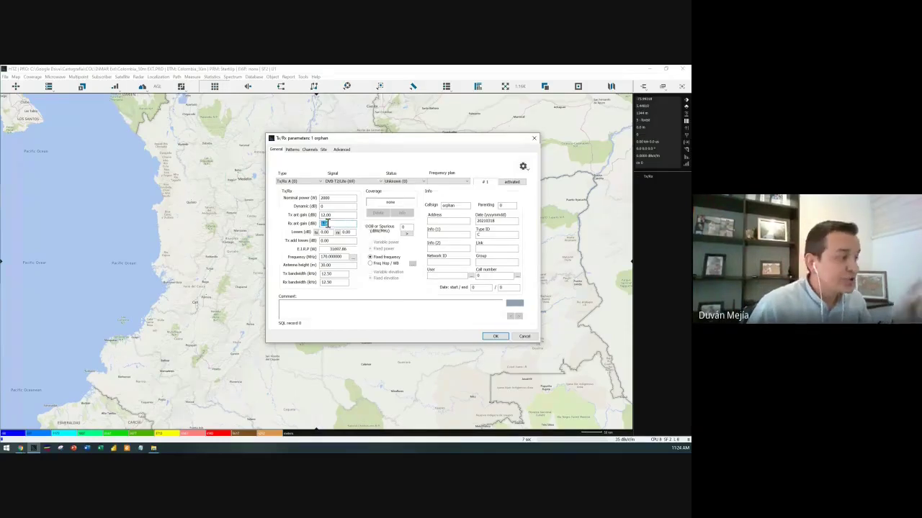
left_click(328, 223)
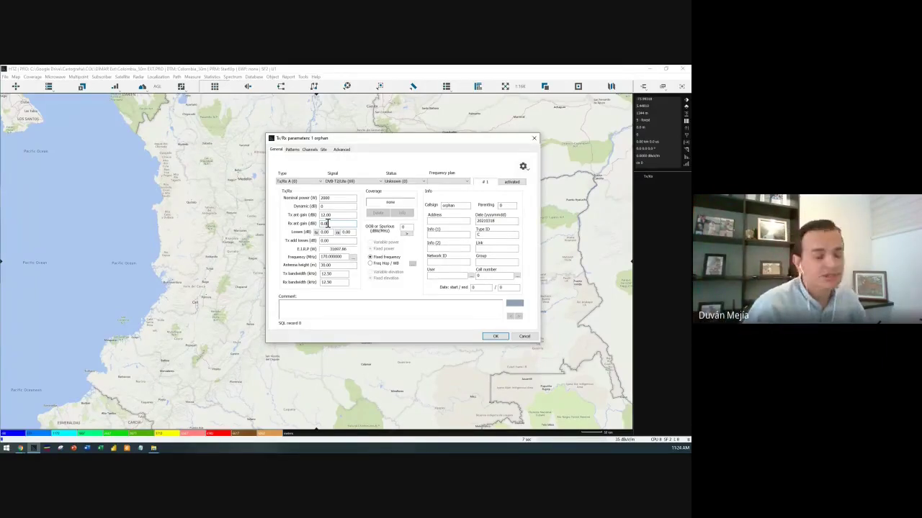
Set the station's additional transmit losses to 1 dB, leaving the receive antenna gain and Tx/Rx losses at 0.
double_click(323, 224)
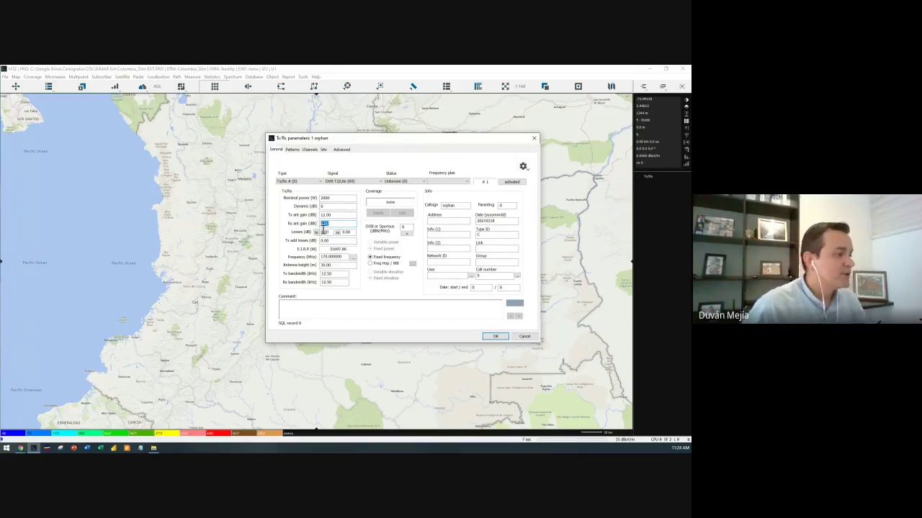
double_click(346, 232)
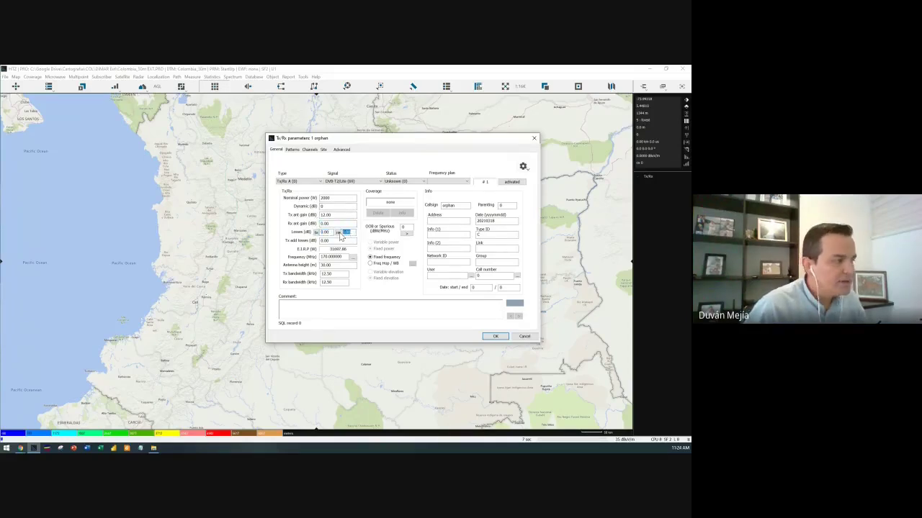
key("Tab")
double_click(325, 231)
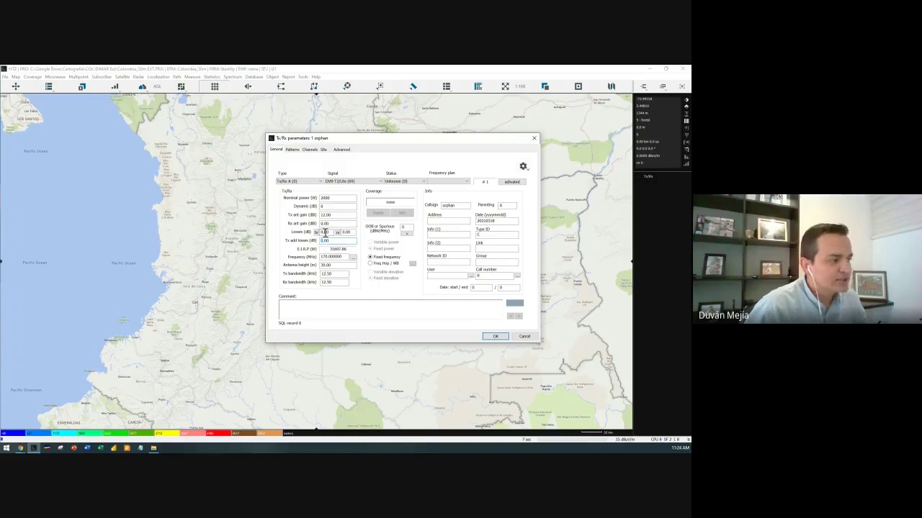
double_click(349, 232)
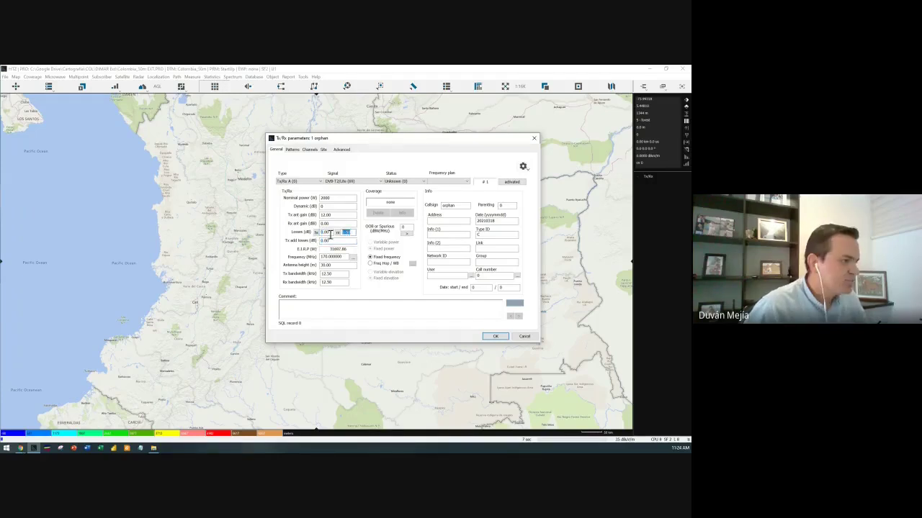
double_click(325, 233)
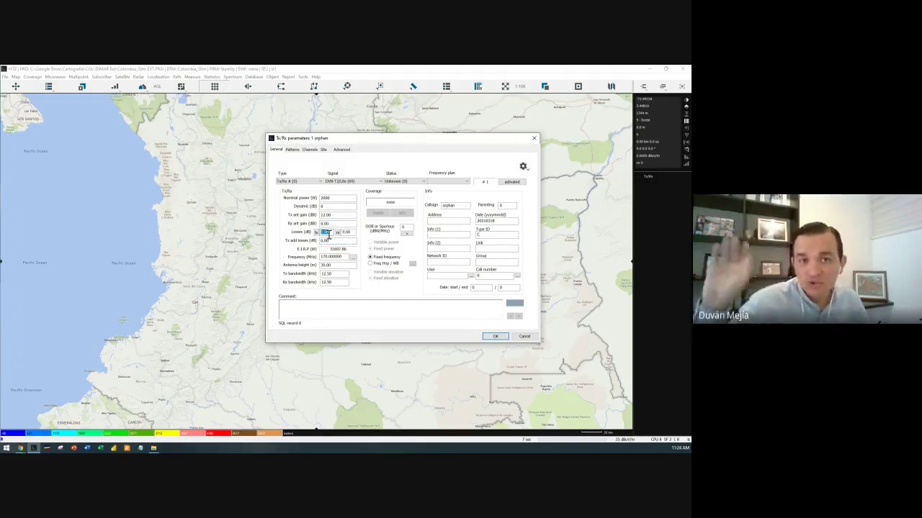
double_click(324, 240)
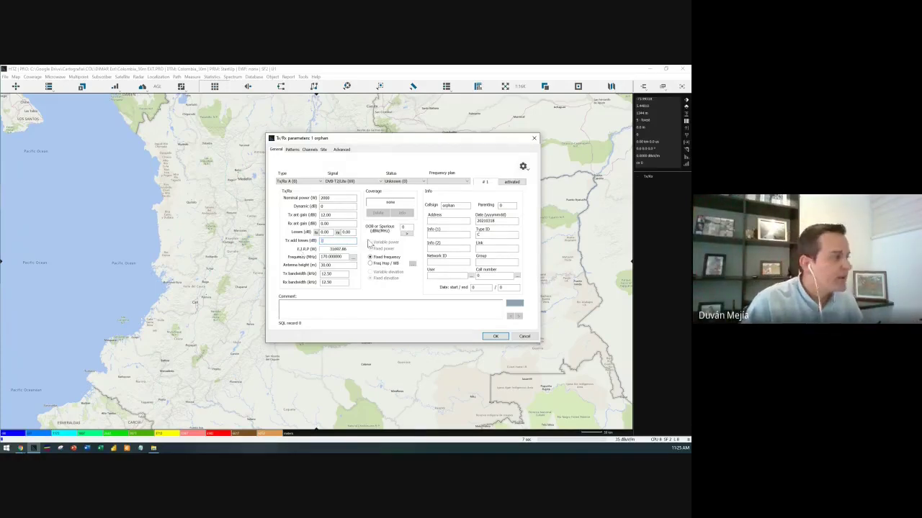
left_click(328, 225)
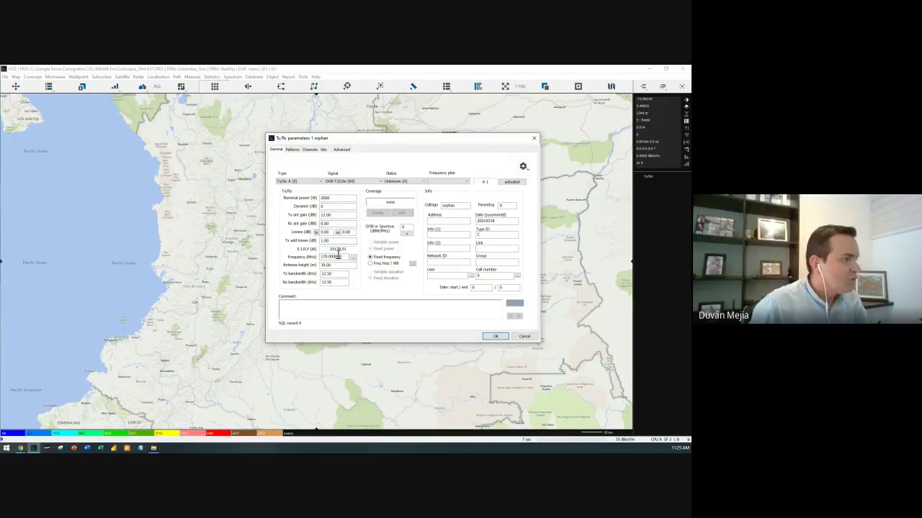
Set the station's frequency to 521 MHz and its antenna height to 100 m.
left_click_drag(341, 256, 309, 259)
type("500")
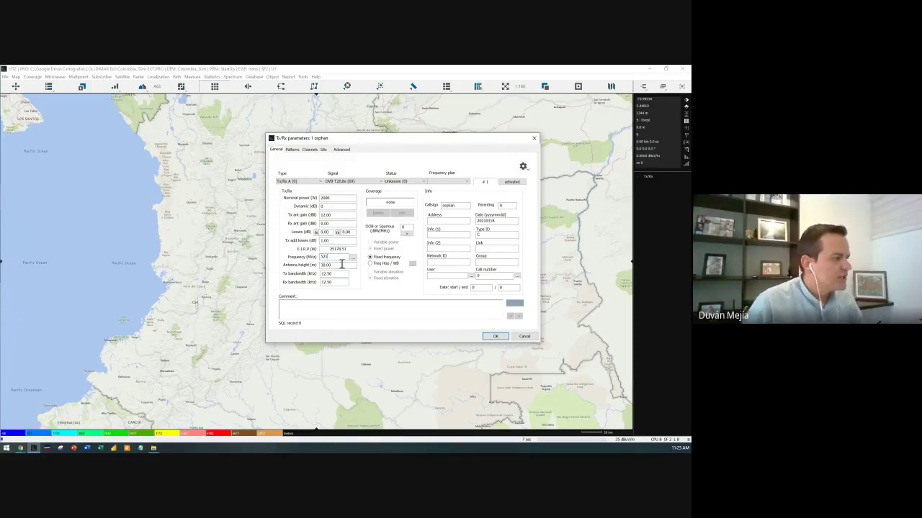
left_click(342, 265)
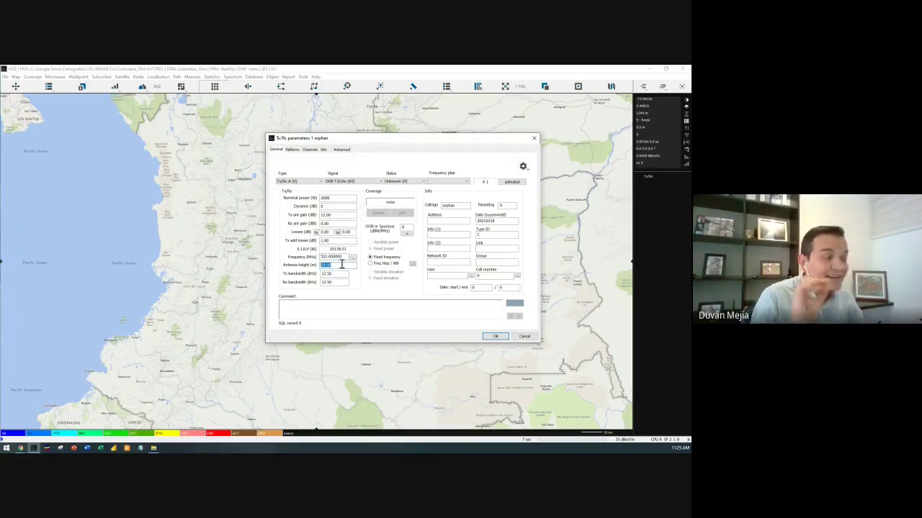
type("1")
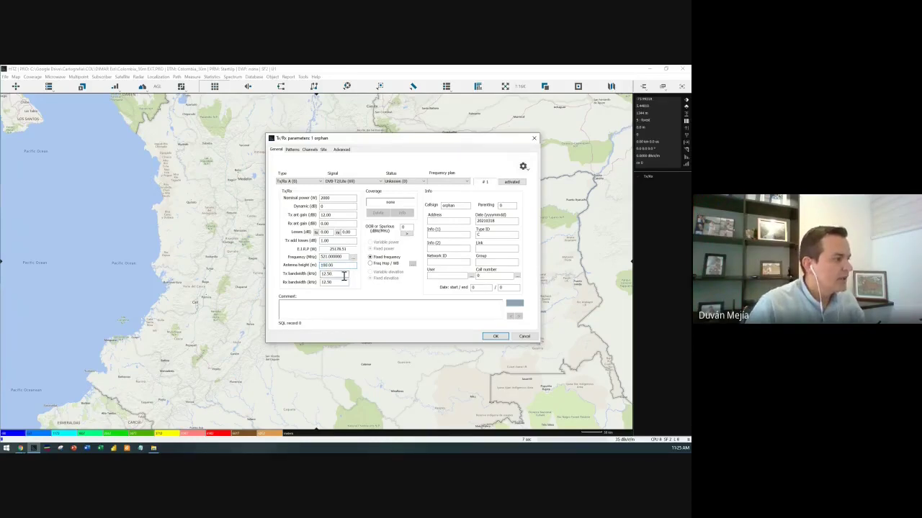
Set the Tx and Rx bandwidths to 6000 kHz and enter Manjui as the station's callsign.
left_click(344, 274)
type("600")
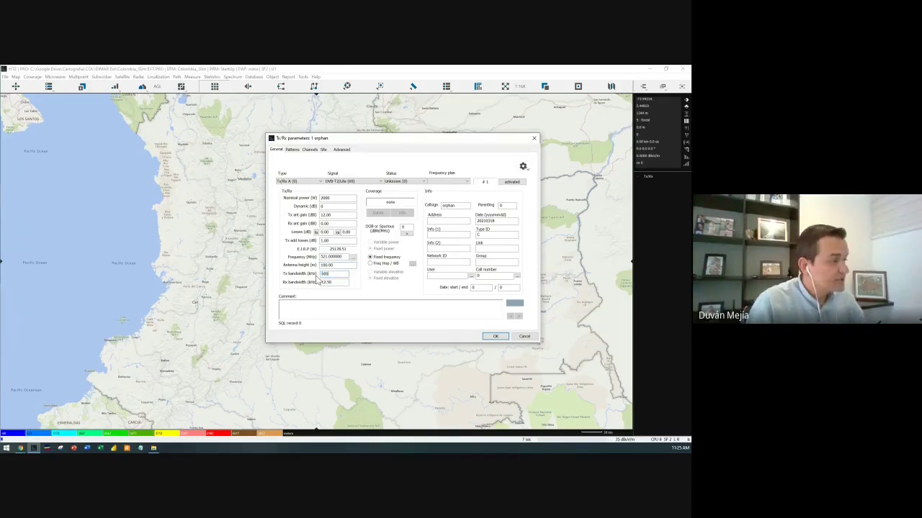
type("0")
key("Tab")
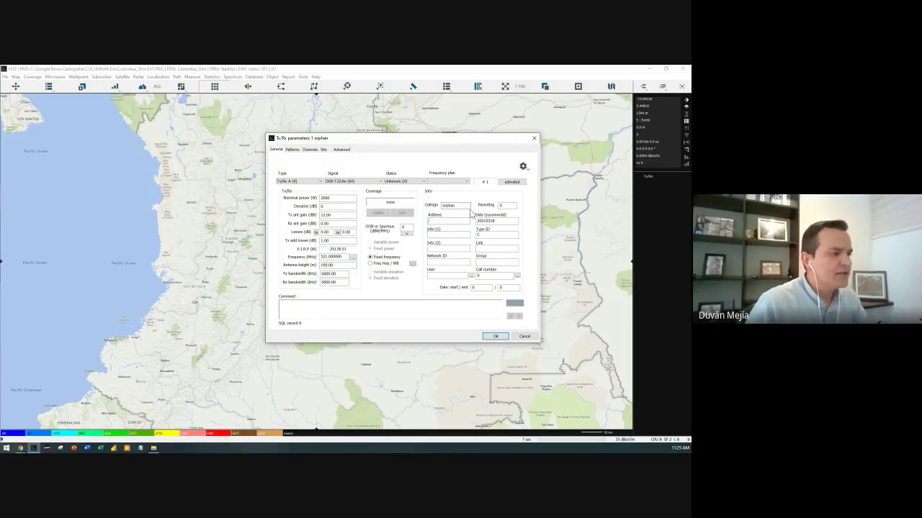
double_click(447, 205)
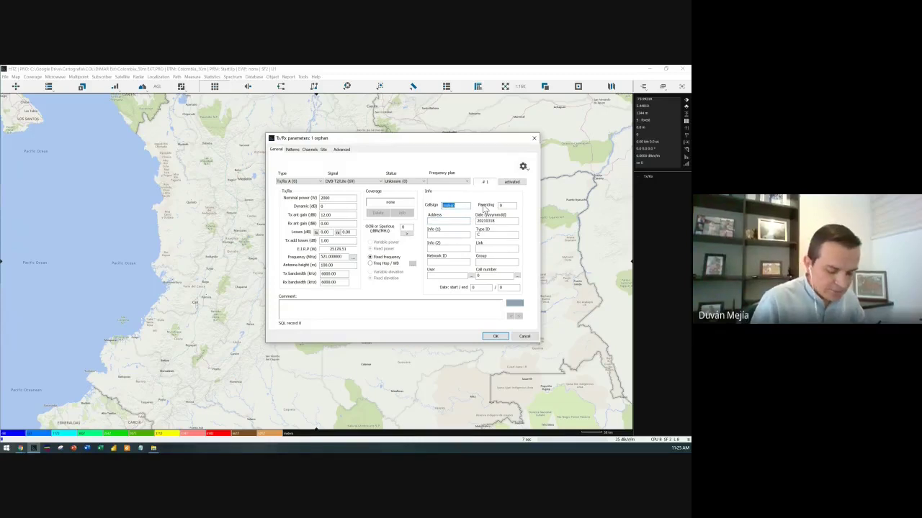
type("Manjui")
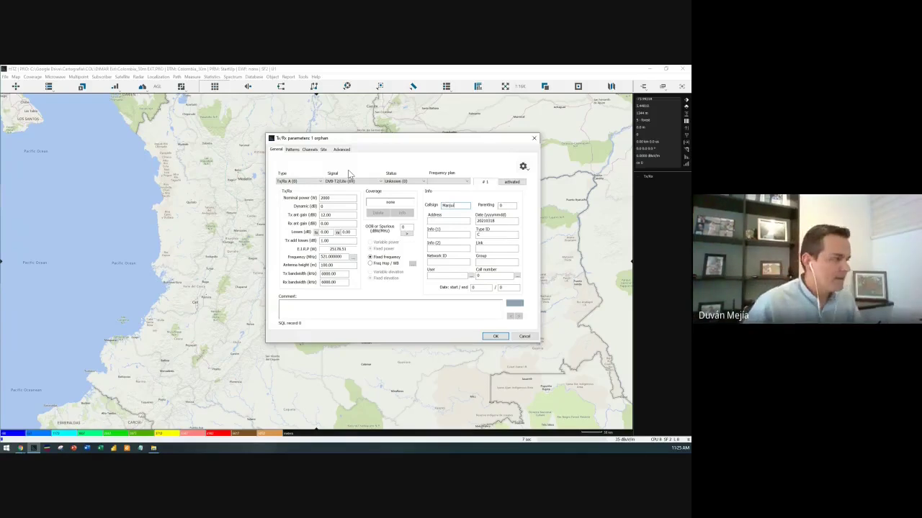
Assign the predefined directional diagram 27.SPH as the antenna's horizontal pattern.
left_click(292, 149)
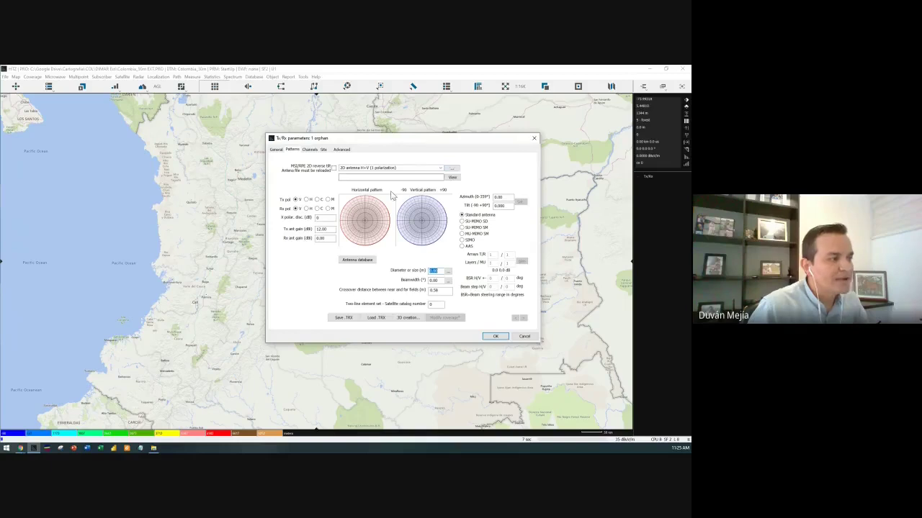
left_click(452, 170)
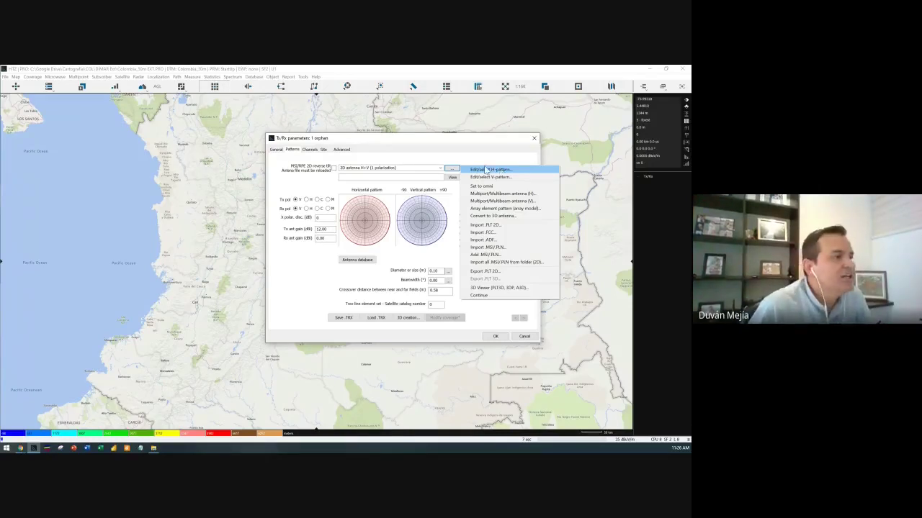
left_click(452, 168)
left_click(451, 168)
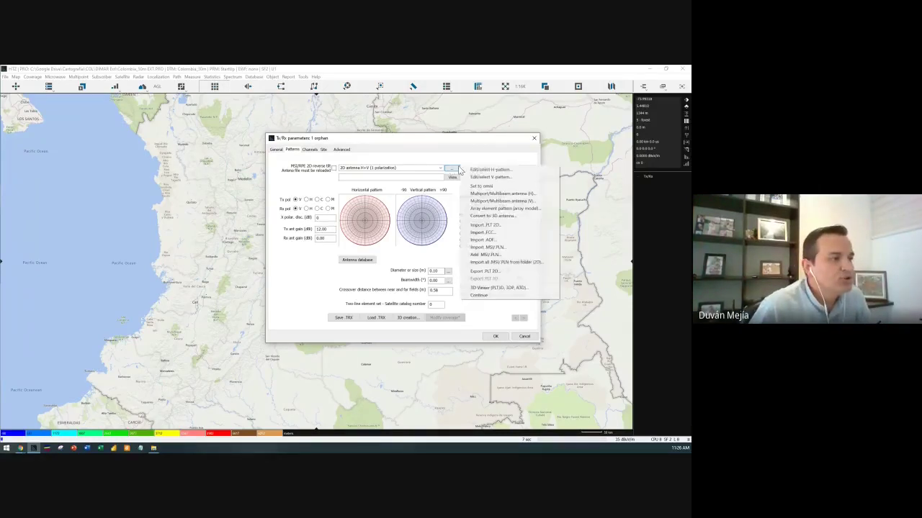
left_click(522, 171)
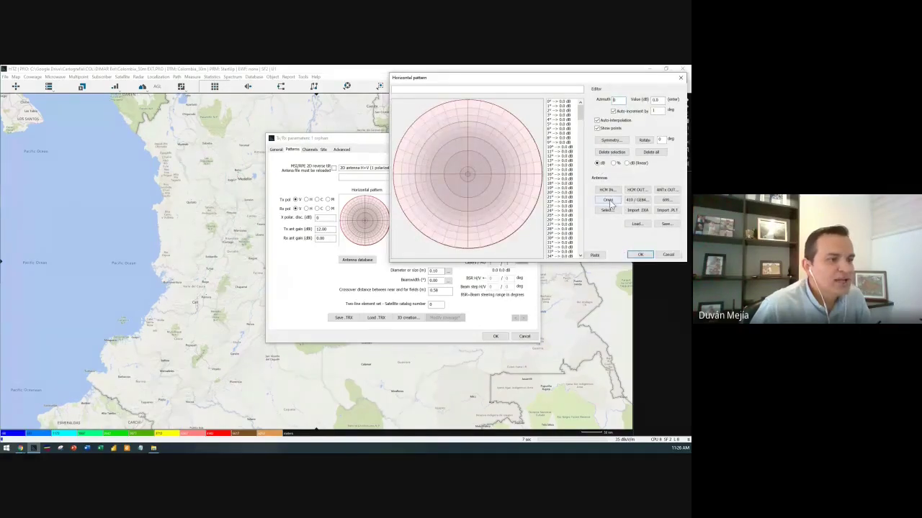
left_click(609, 210)
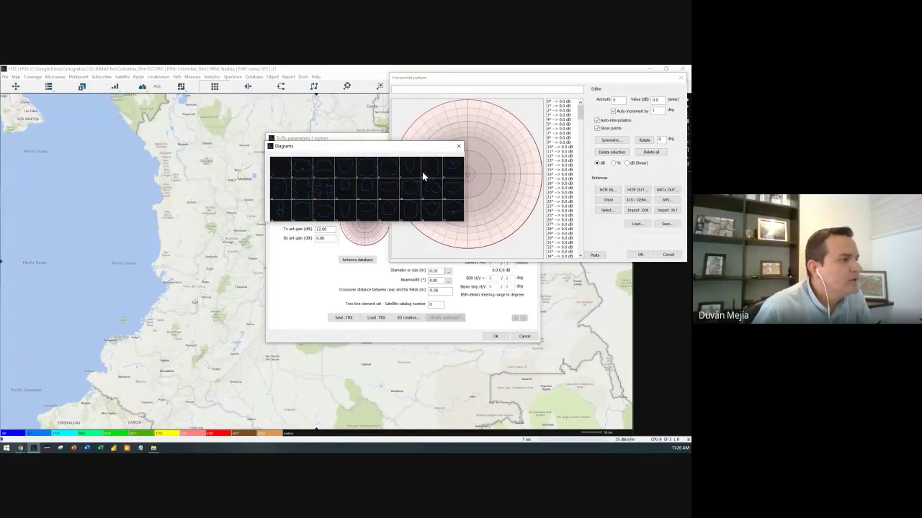
left_click(453, 208)
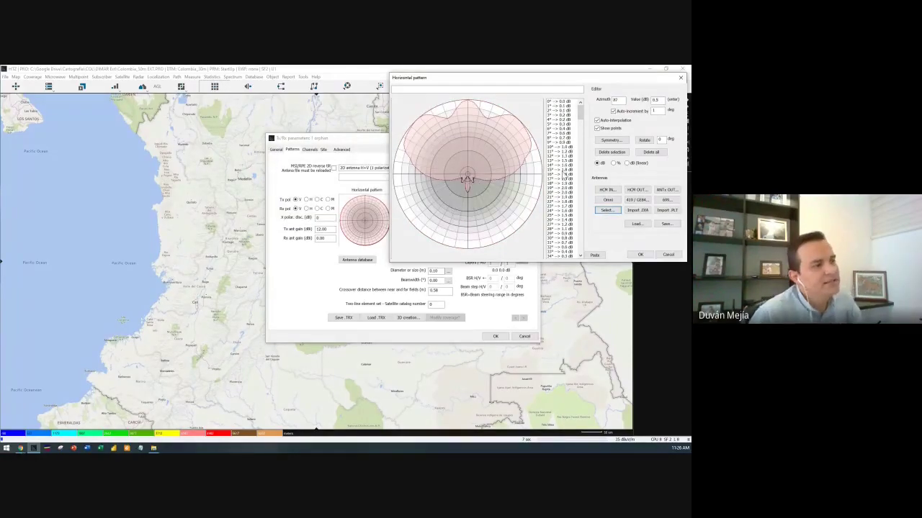
left_click(639, 254)
Assign the predefined diagram 1.SPV as the antenna's vertical pattern.
left_click(451, 168)
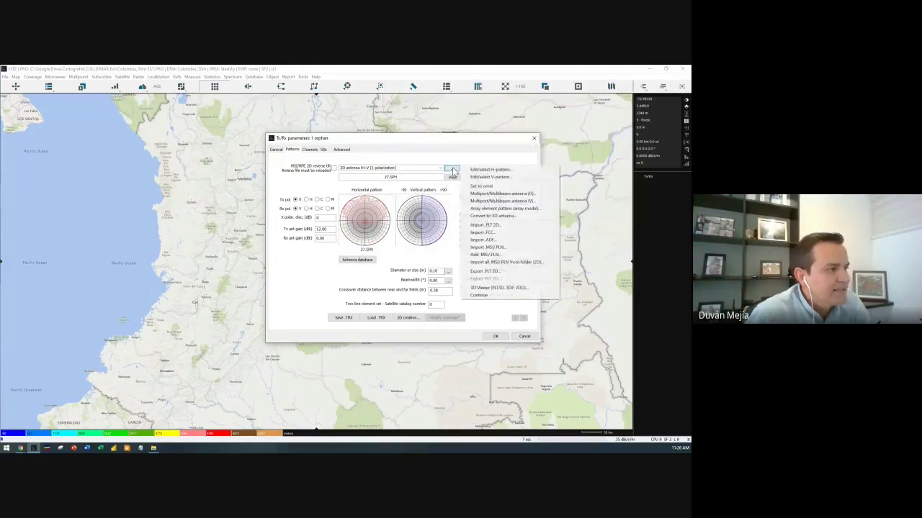
left_click(491, 177)
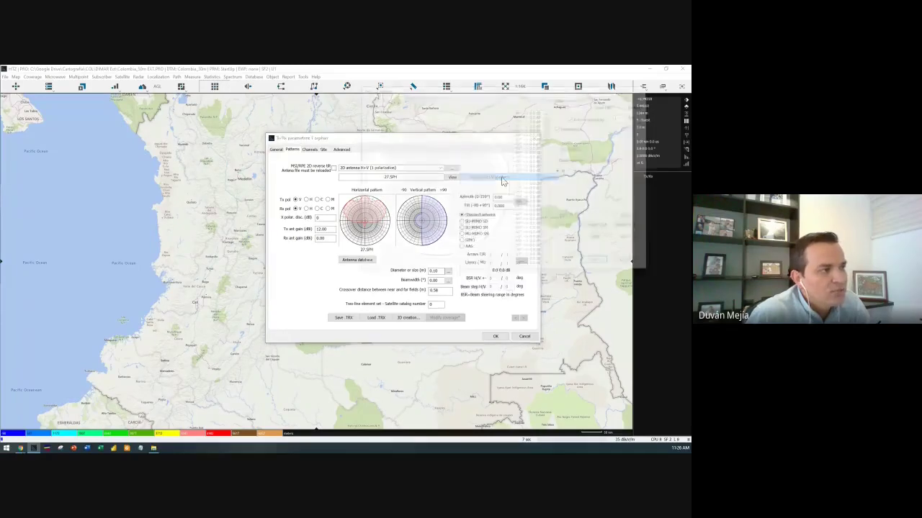
left_click(567, 226)
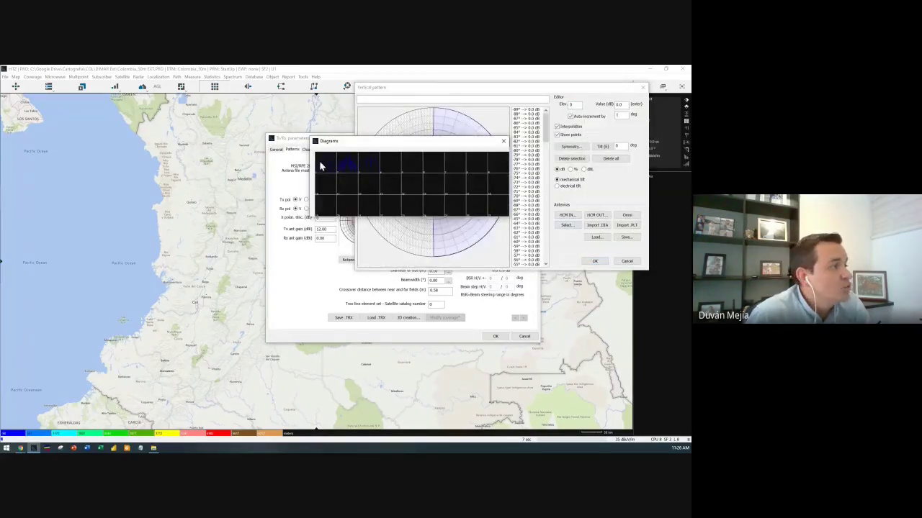
double_click(320, 165)
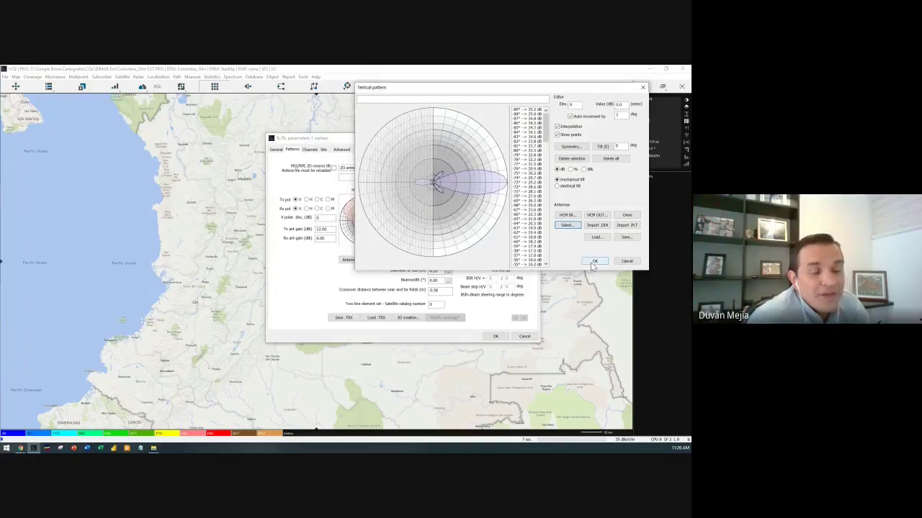
left_click(594, 262)
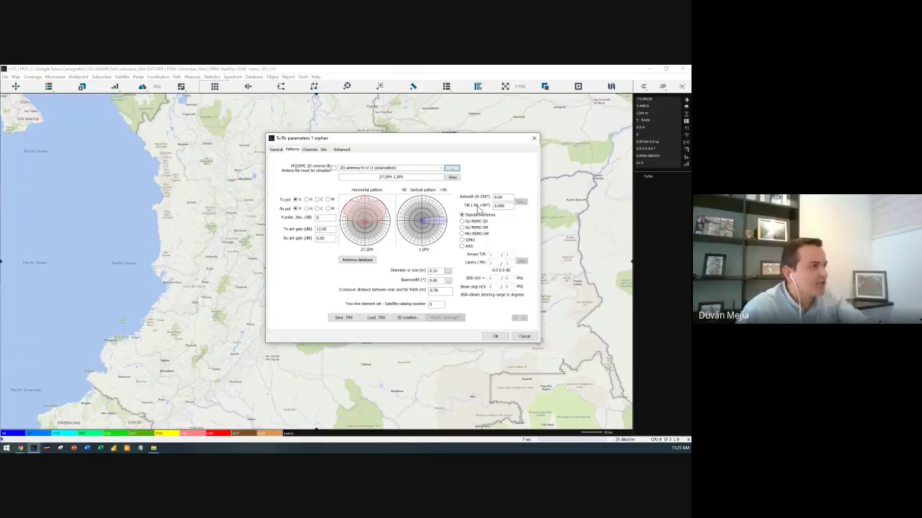
Review the station's general parameters and the library of predefined horizontal antenna diagrams.
left_click(273, 150)
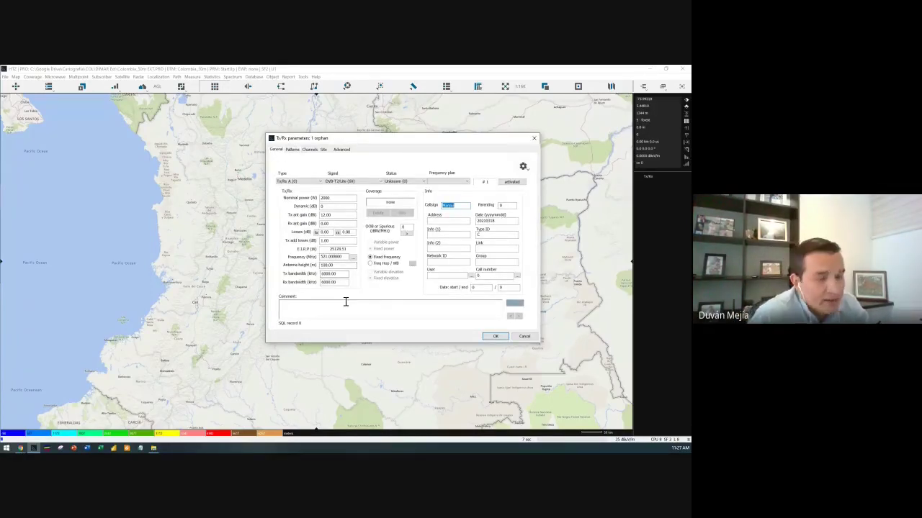
left_click(291, 149)
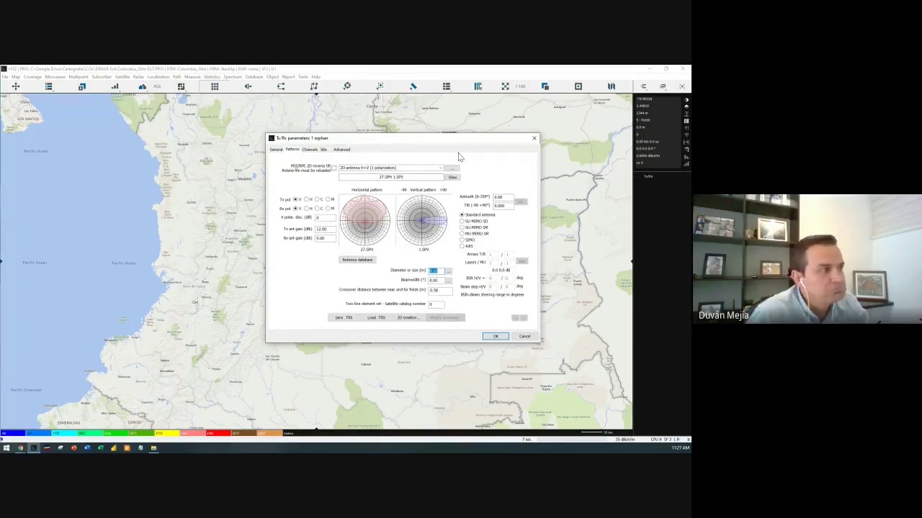
left_click(452, 169)
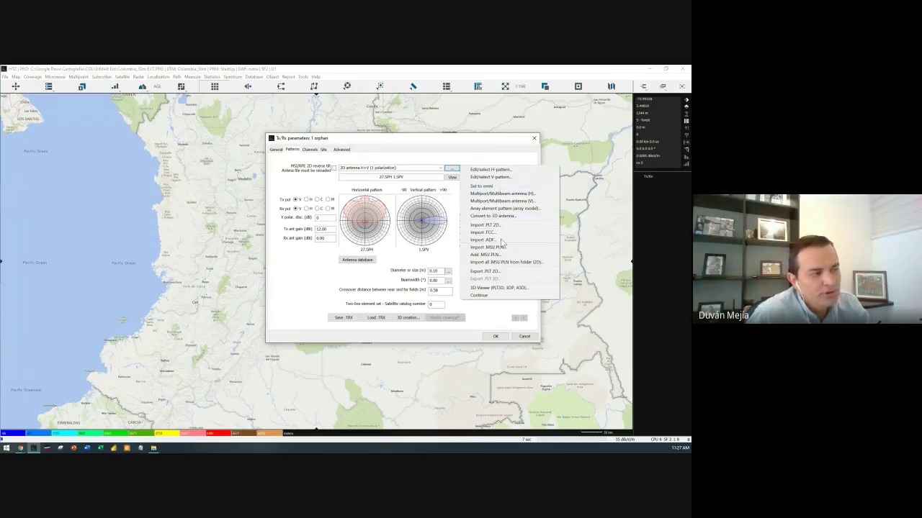
left_click(494, 170)
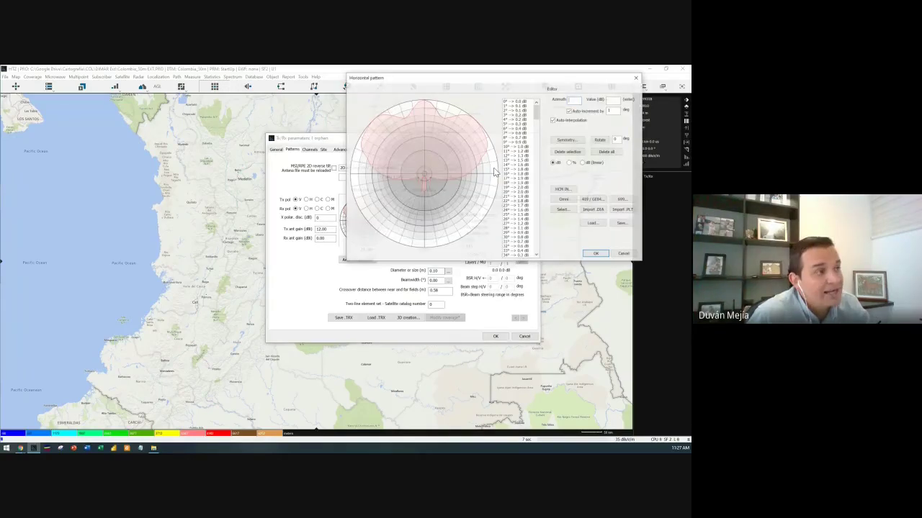
left_click(562, 210)
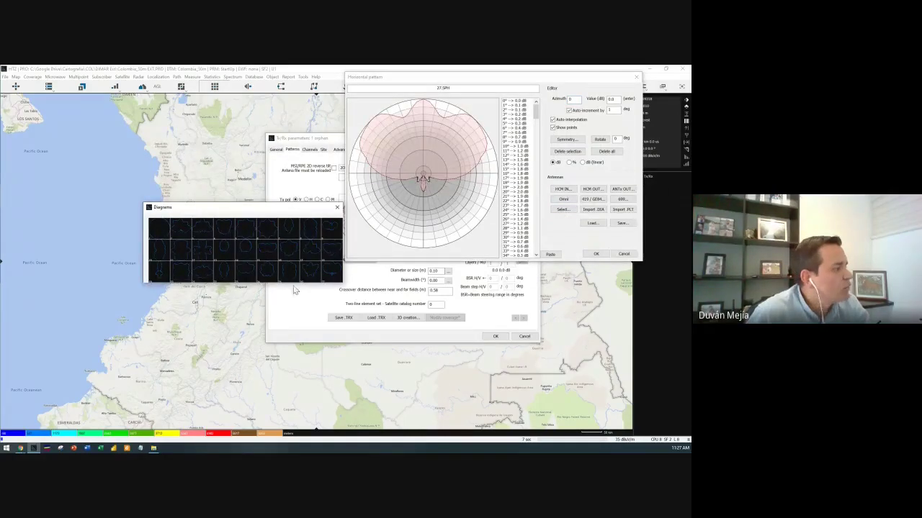
left_click(336, 207)
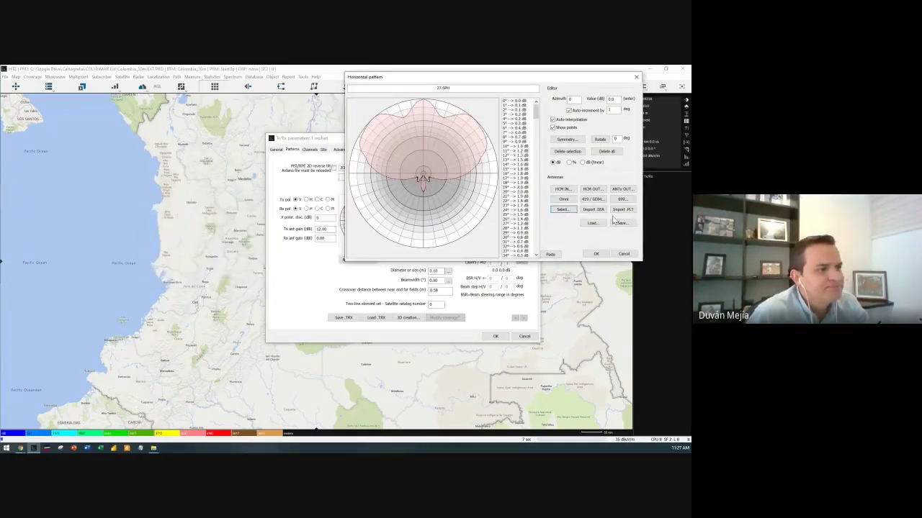
left_click(625, 256)
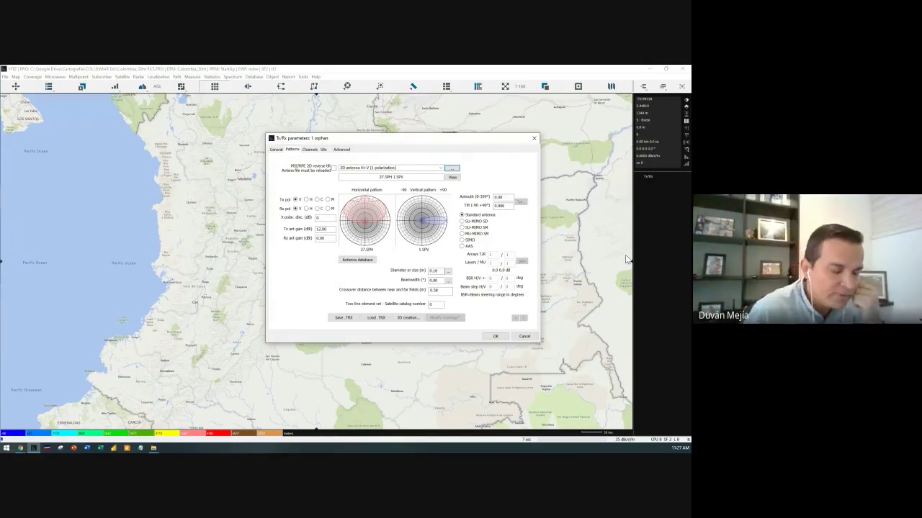
Set the antenna's azimuth to 100° and its tilt to -2°.
double_click(506, 198)
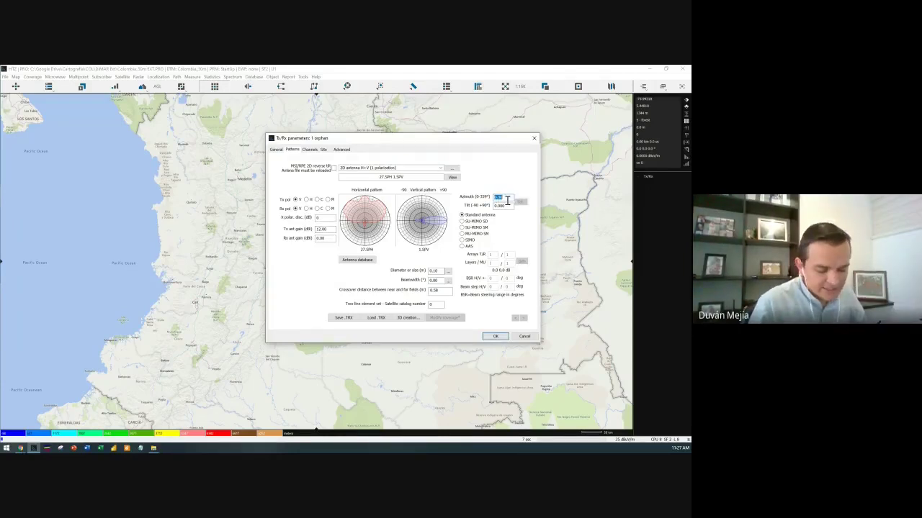
type("90")
left_click(506, 206)
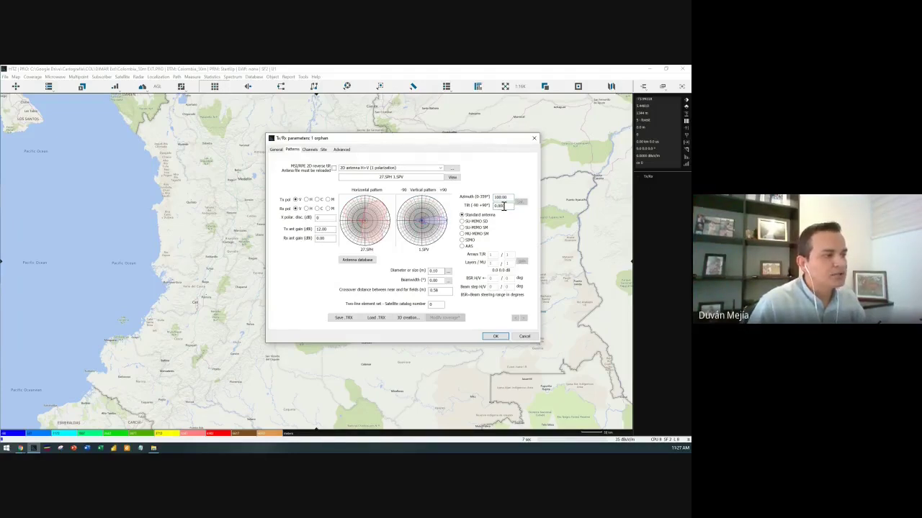
double_click(508, 207)
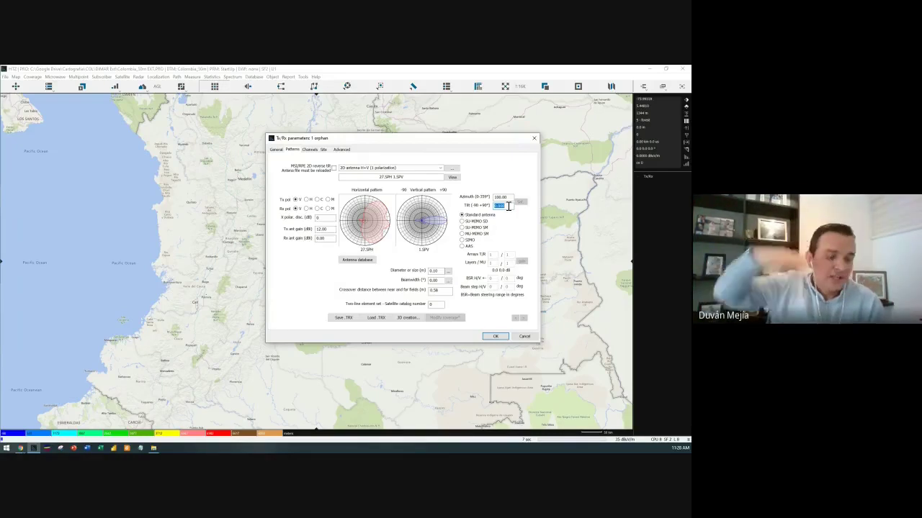
type("3")
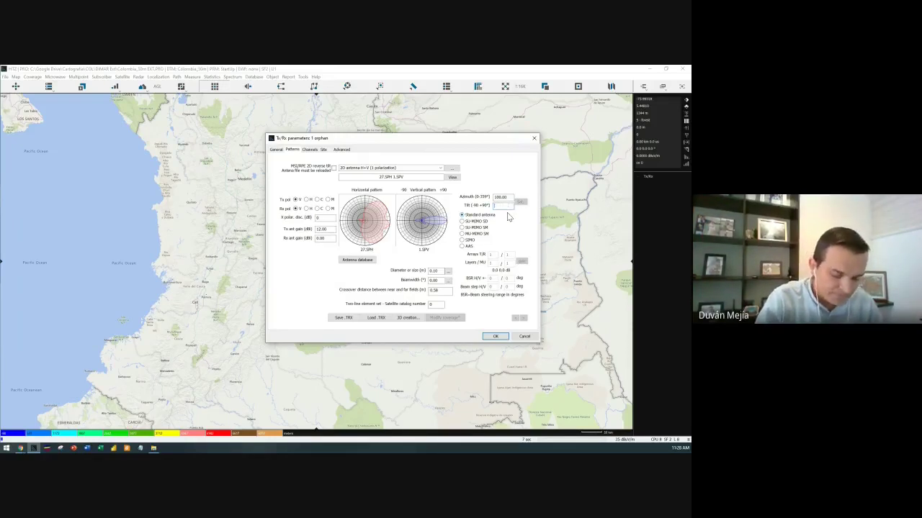
left_click(504, 196)
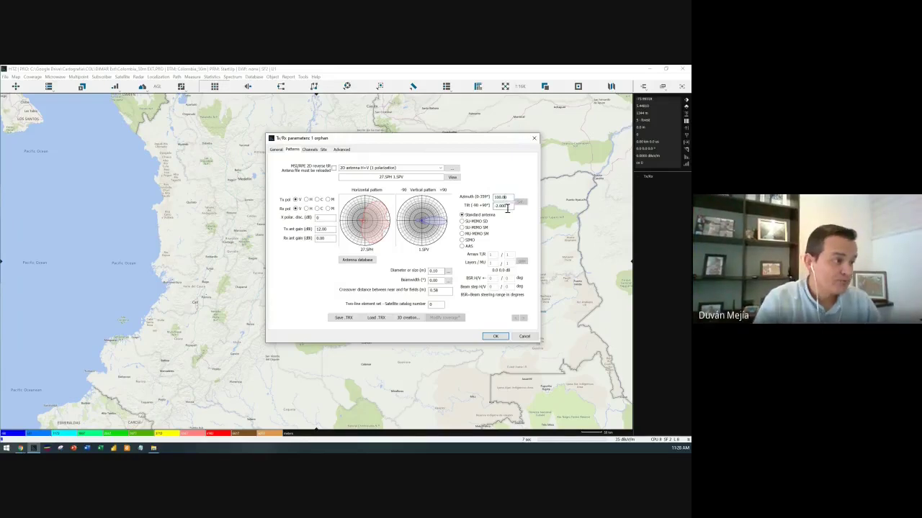
Try an antenna tilt of -20° and return it to -2°.
type("0")
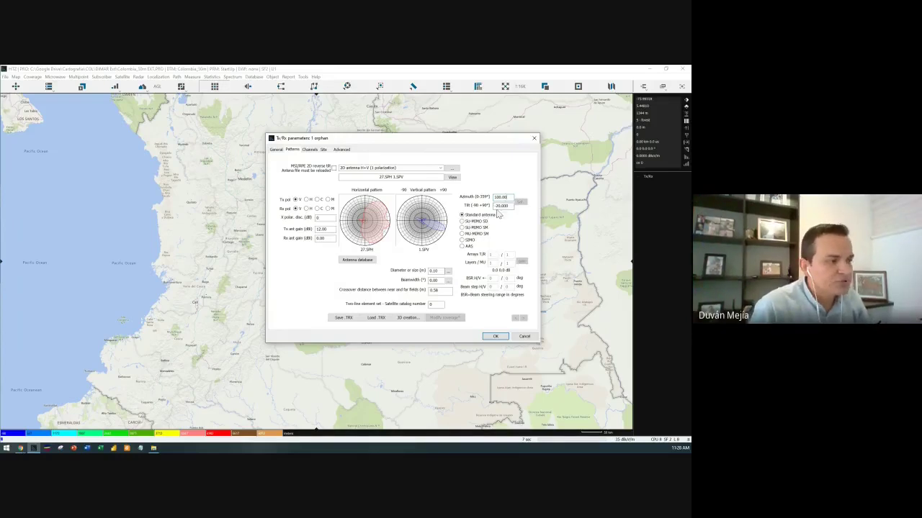
double_click(499, 206)
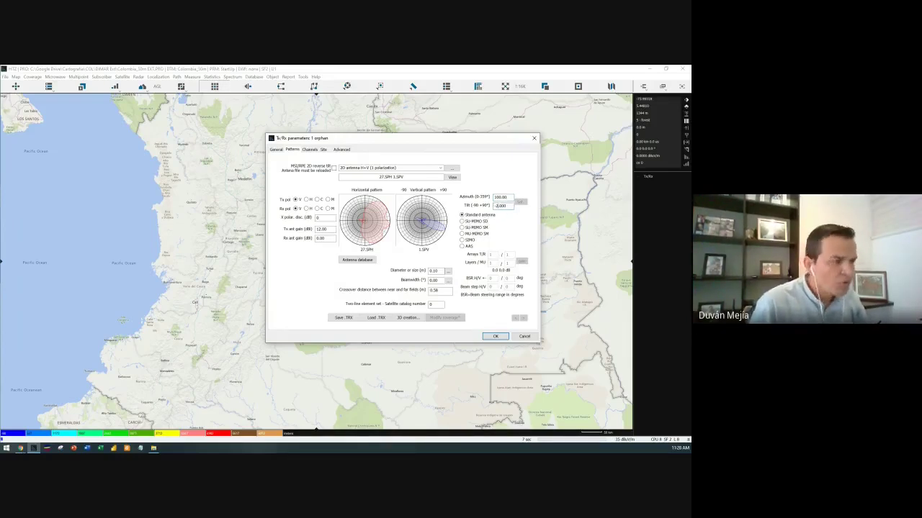
left_click(507, 198)
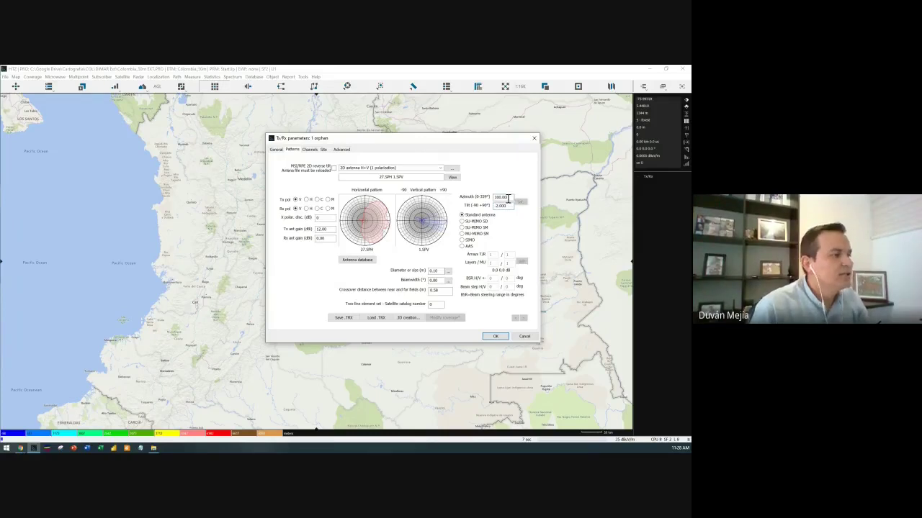
Check the station's site coordinates without changing them and accept the Tx/Rx parameters.
left_click(325, 150)
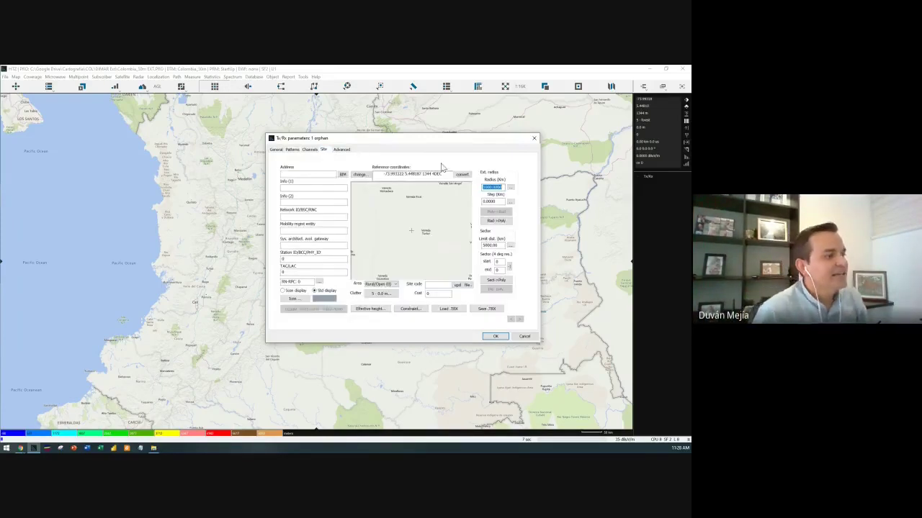
left_click(363, 175)
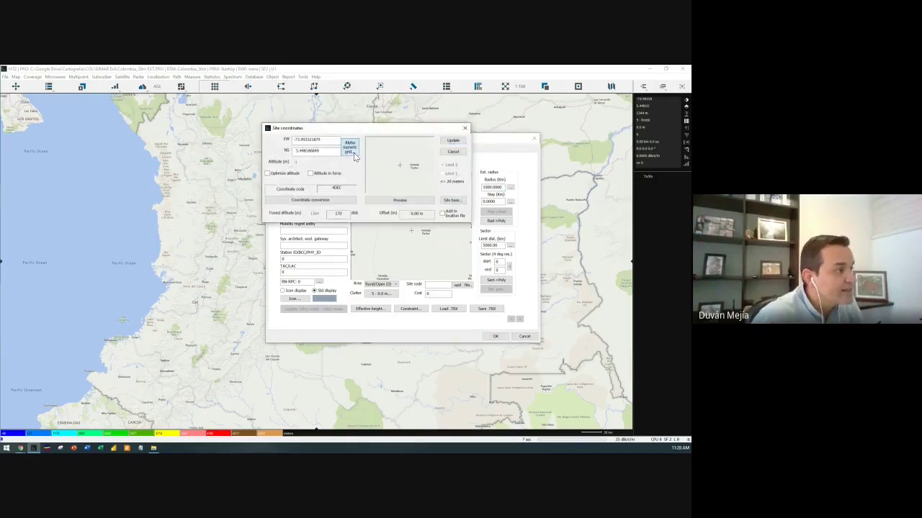
left_click(453, 153)
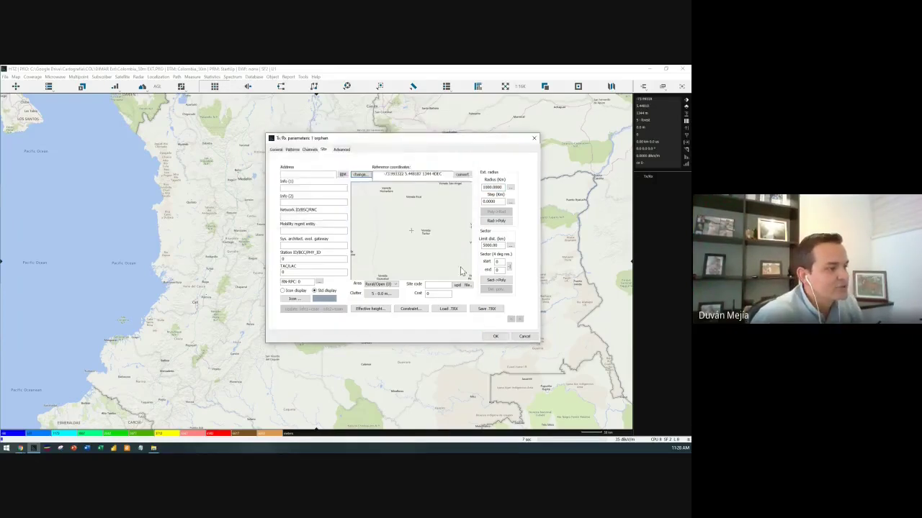
left_click(487, 338)
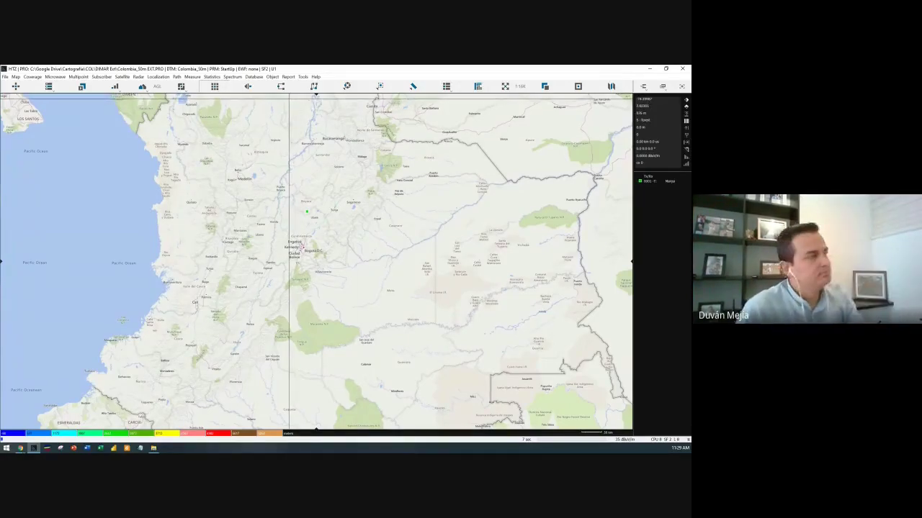
Open the cartographic conversion settings and examine the datums available for the output grid.
left_click(303, 76)
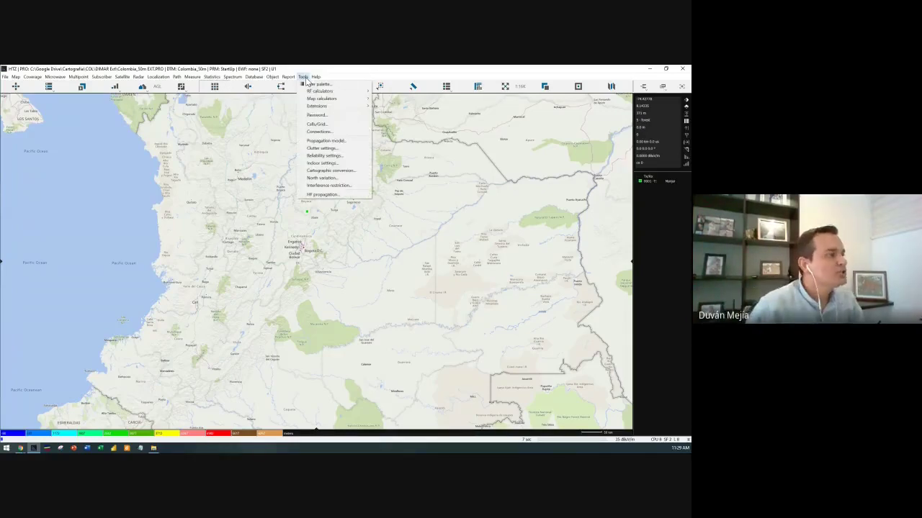
left_click(362, 174)
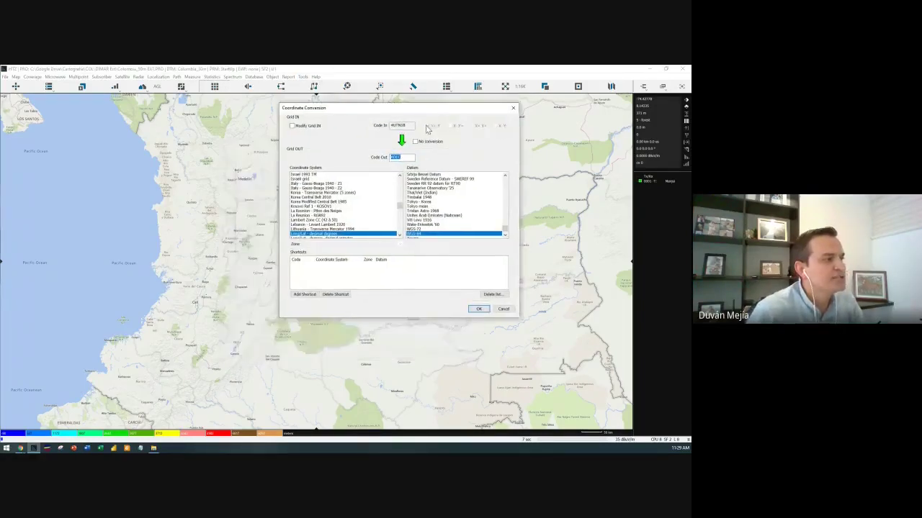
left_click(406, 158)
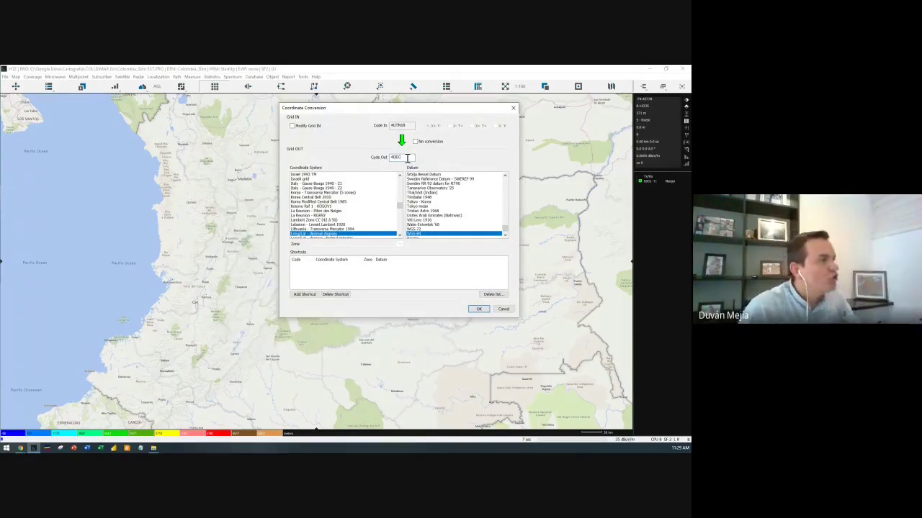
scroll(319, 214, "down", 1)
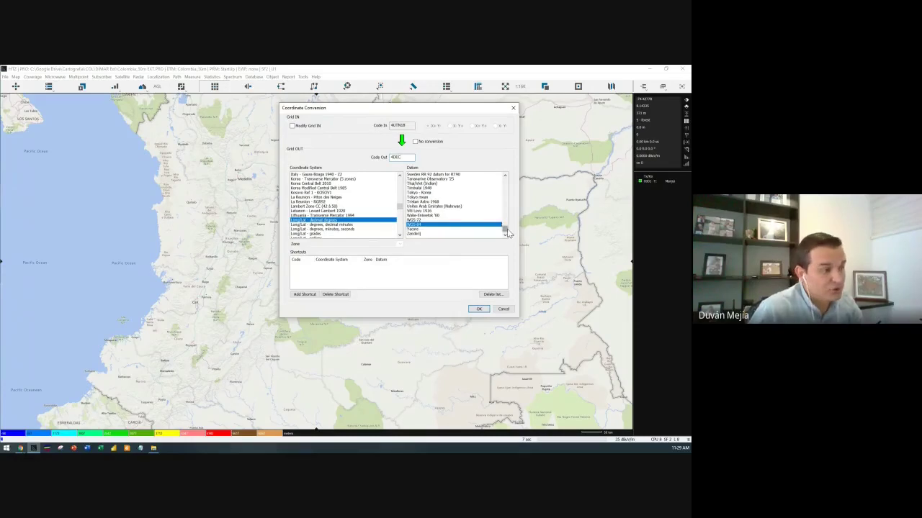
left_click_drag(506, 230, 469, 222)
left_click(481, 229)
scroll(484, 231, "down", 1)
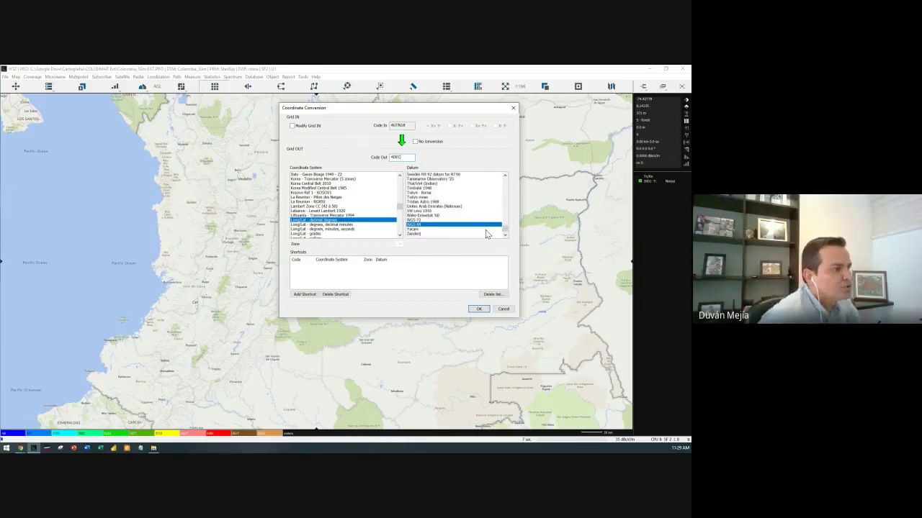
left_click_drag(506, 229, 513, 193)
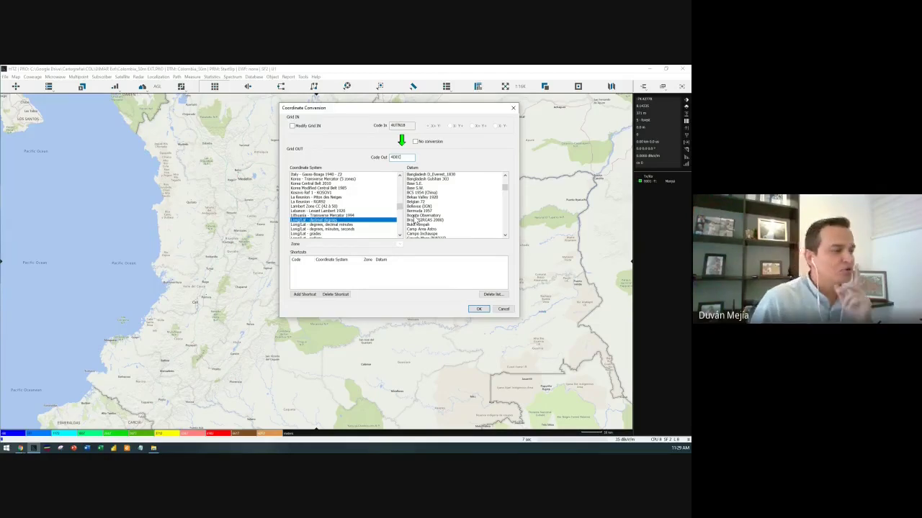
scroll(506, 210, "down", 5)
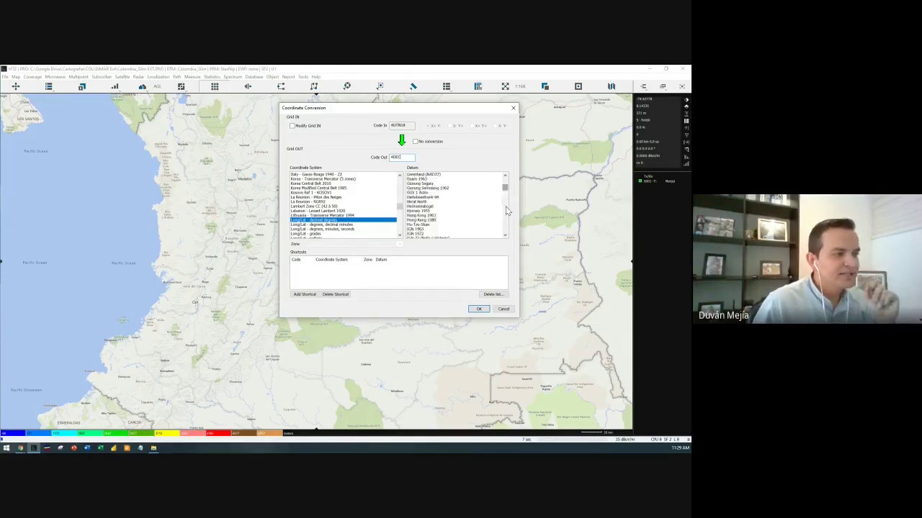
scroll(507, 210, "down", 10)
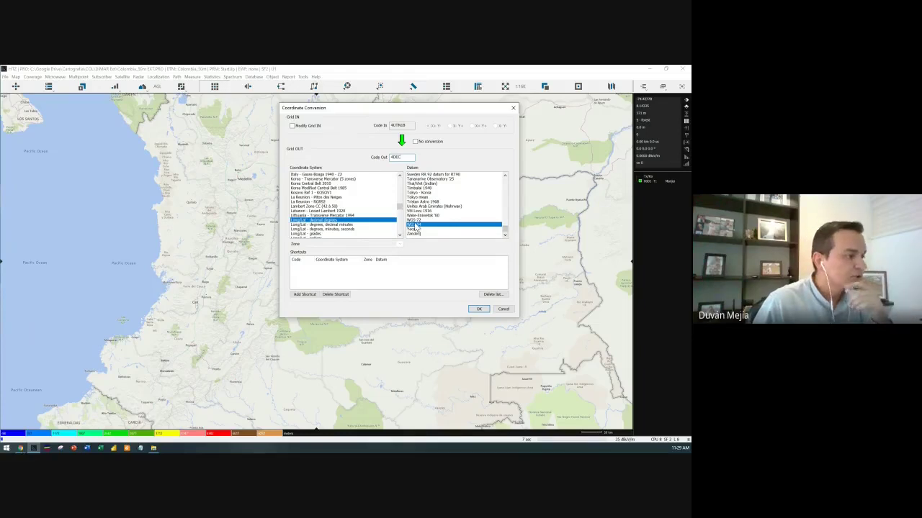
Set the output coordinate system to Long/Lat in degrees, minutes, seconds, keeping the WGS 84 datum.
scroll(324, 219, "down", 3)
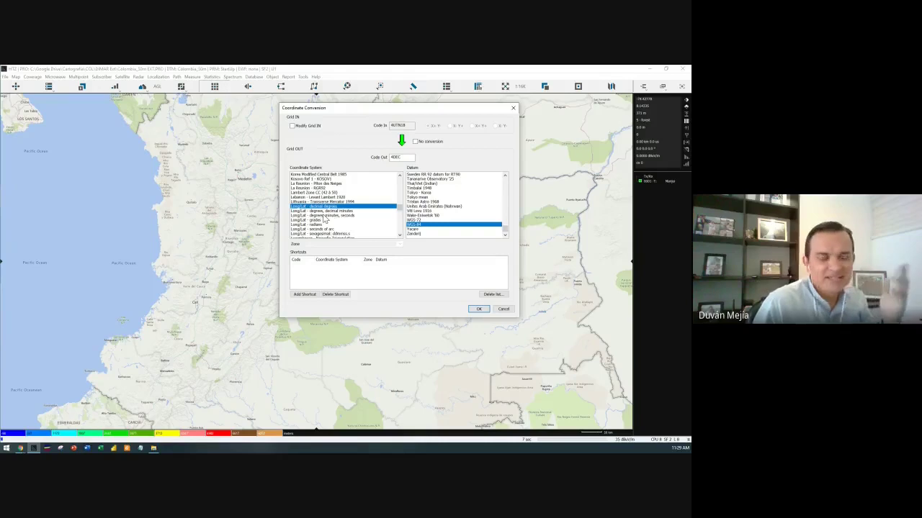
left_click(323, 216)
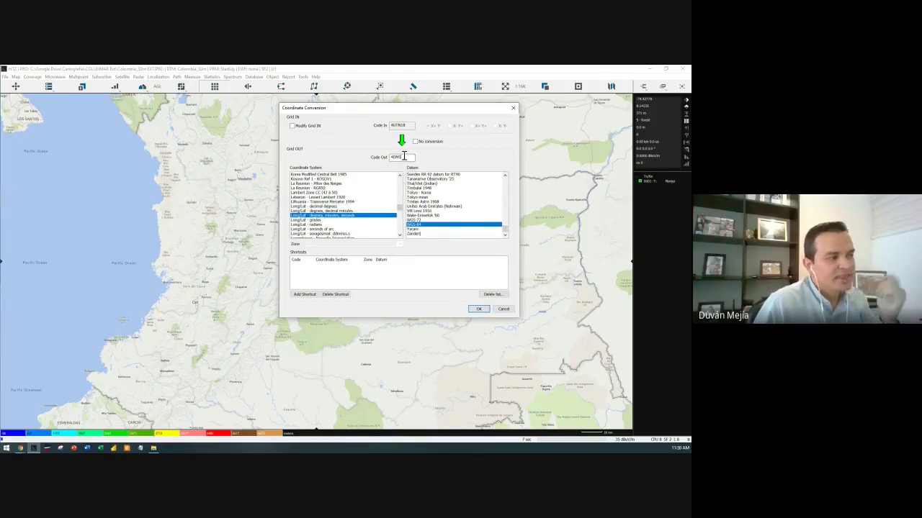
left_click(477, 309)
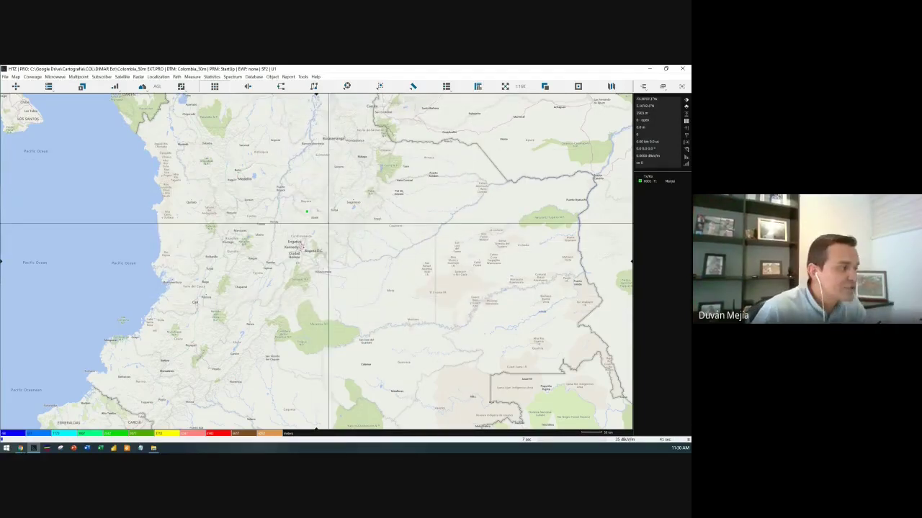
Open the Tx/Rx parameters of the Manjui station from its marker on the map.
left_click(311, 214)
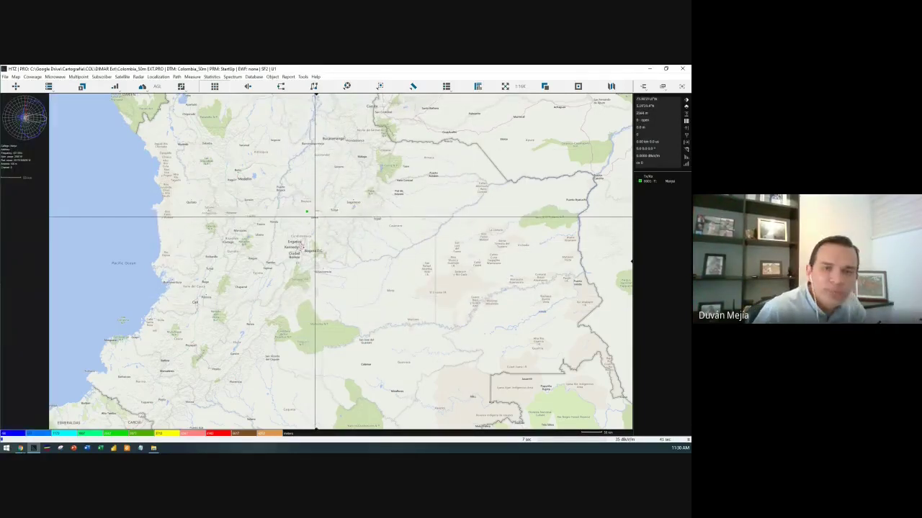
right_click(307, 214)
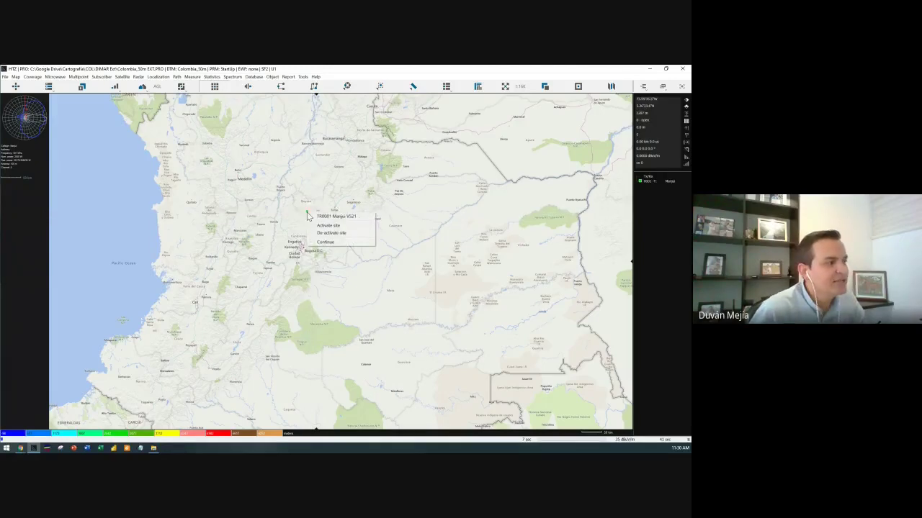
left_click(347, 217)
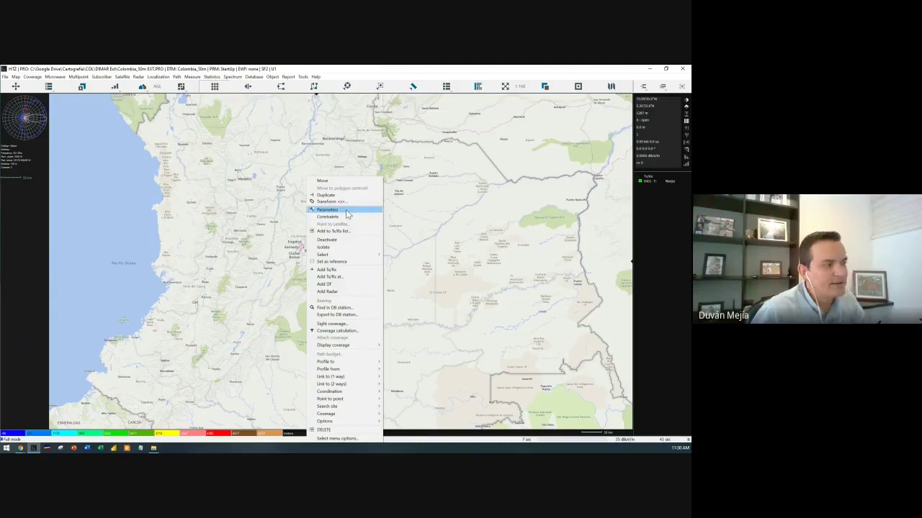
left_click(346, 211)
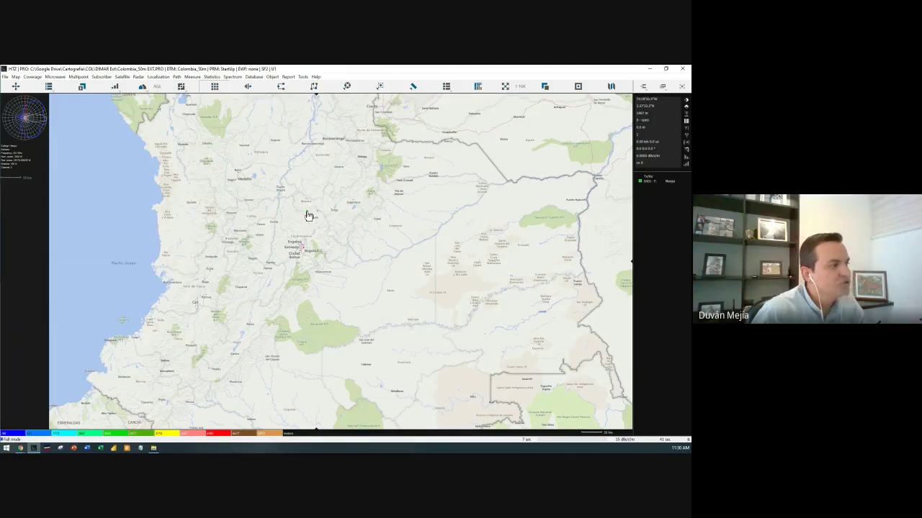
right_click(308, 216)
left_click(275, 203)
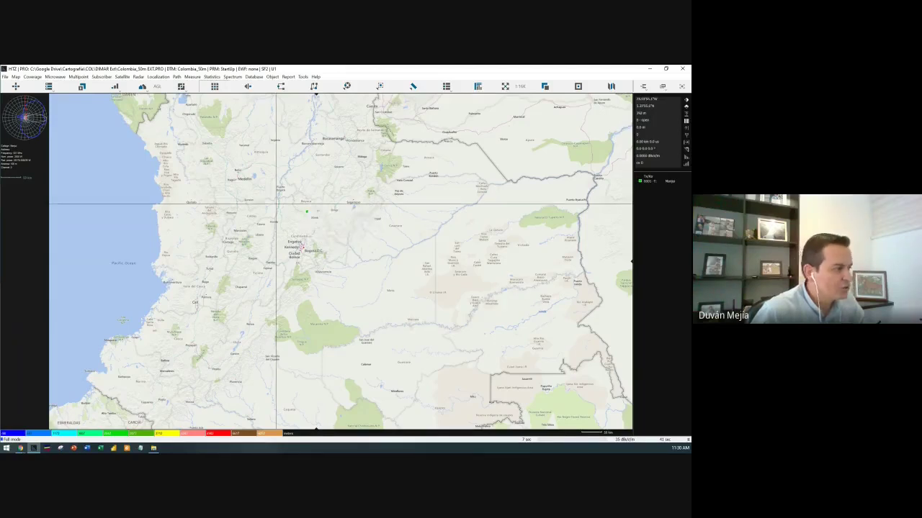
right_click(307, 215)
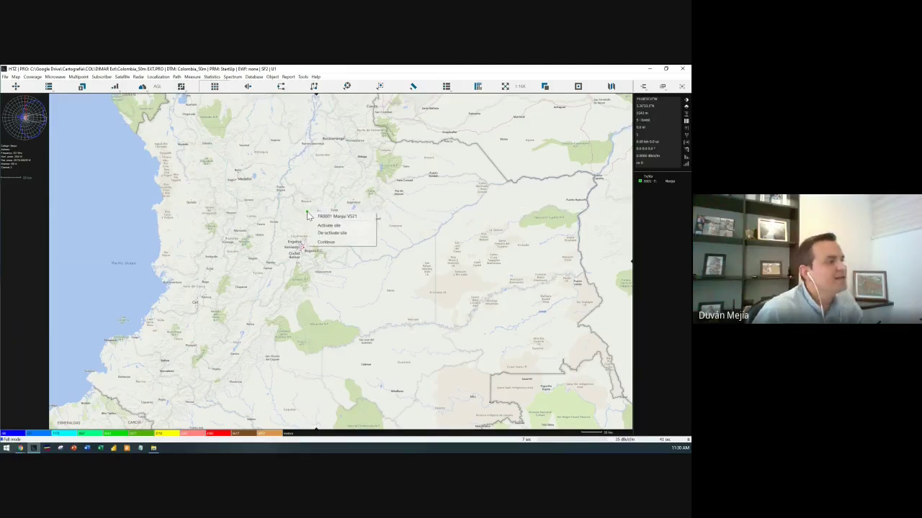
left_click(346, 220)
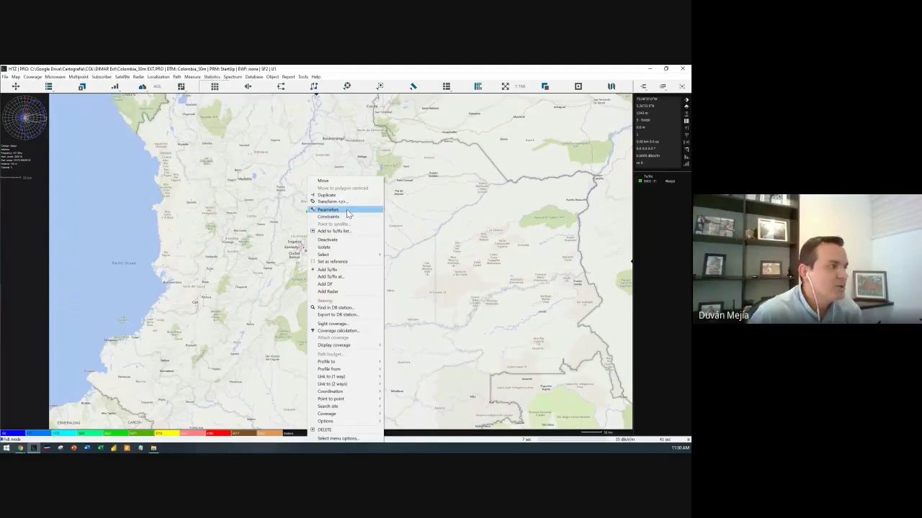
left_click(348, 213)
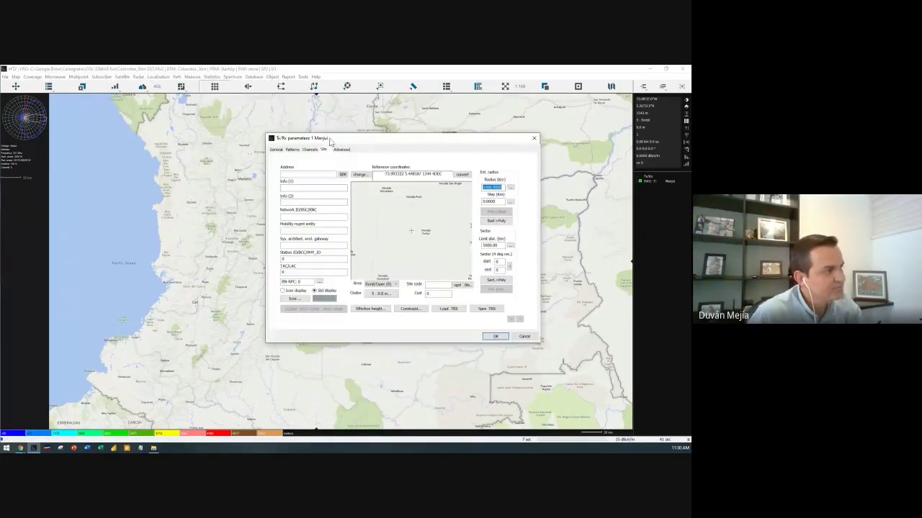
Review the Manjui station's general settings, antenna patterns and site details.
left_click_drag(333, 141, 405, 127)
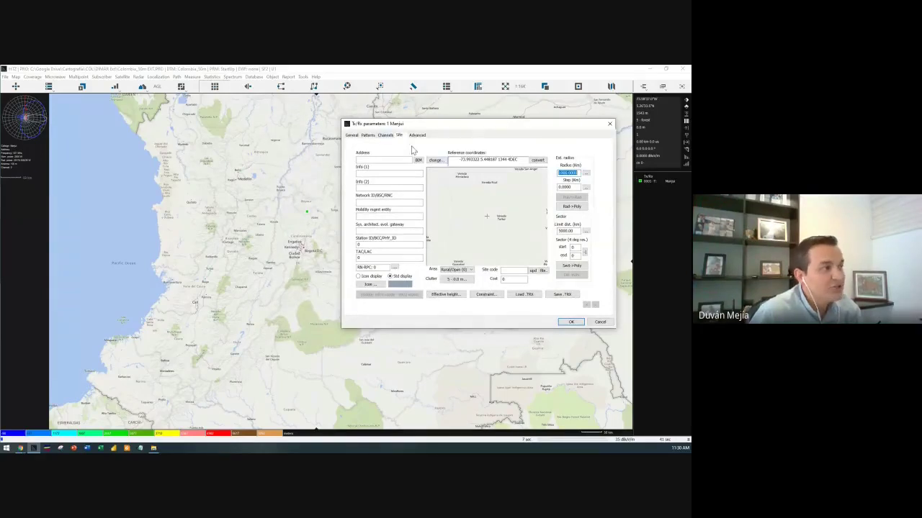
left_click(351, 136)
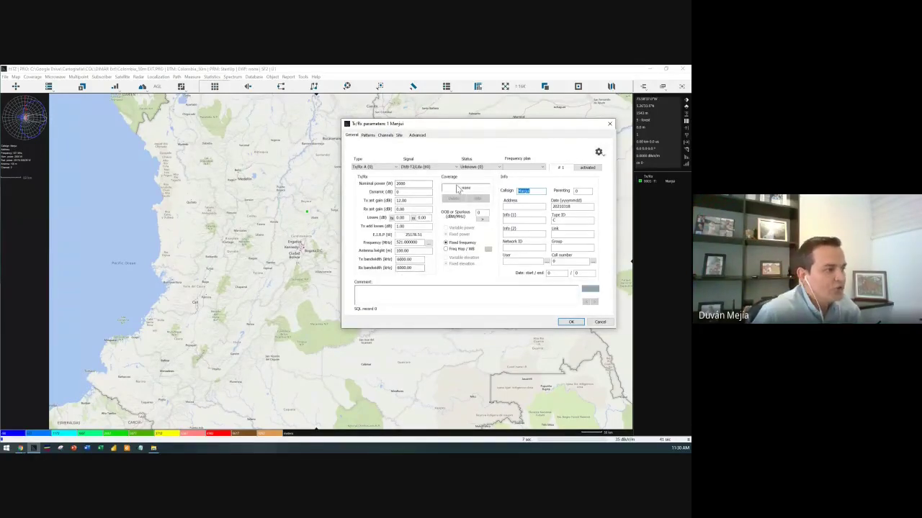
left_click(369, 135)
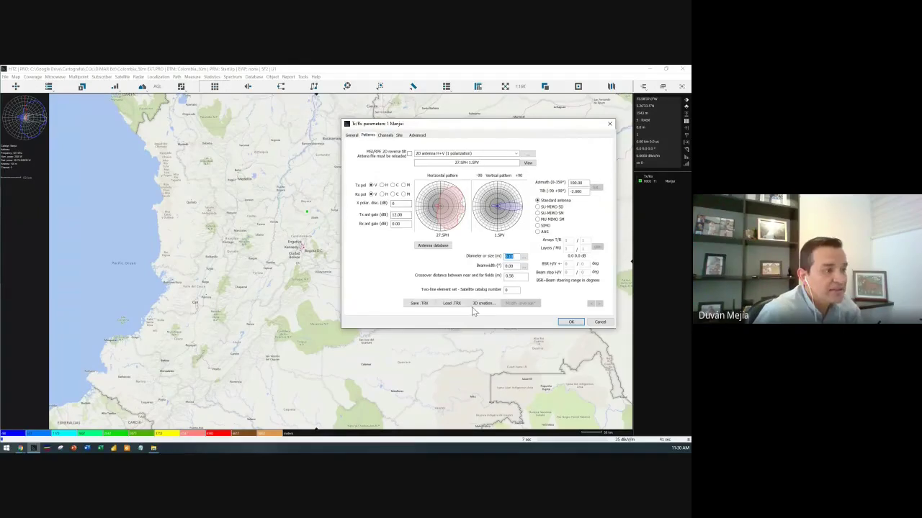
left_click(399, 135)
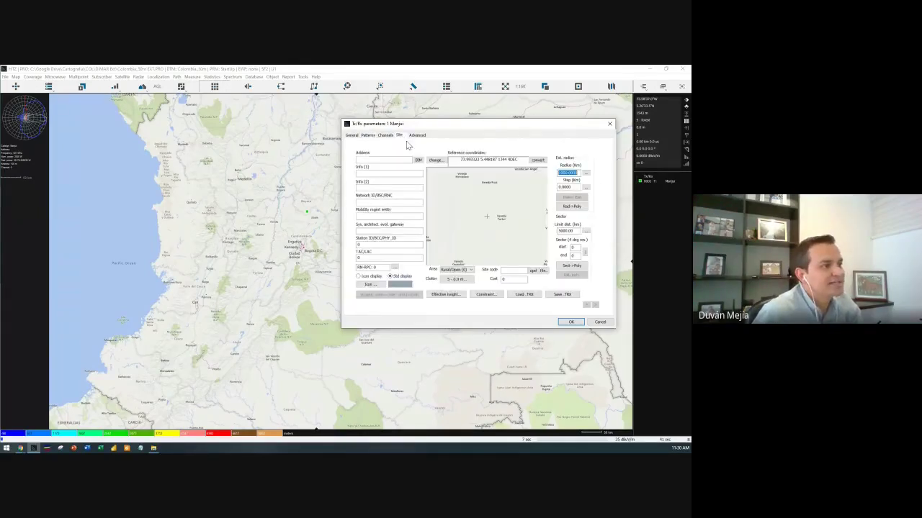
Open the Manjui site's coordinates for editing in degrees, minutes and seconds, and set the latitude to 4° 48' 11.1" N.
left_click(435, 160)
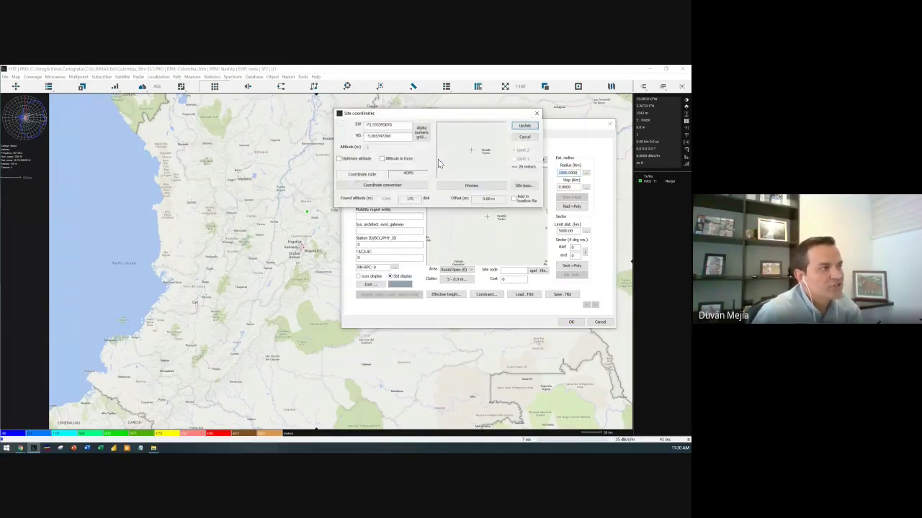
left_click(439, 159)
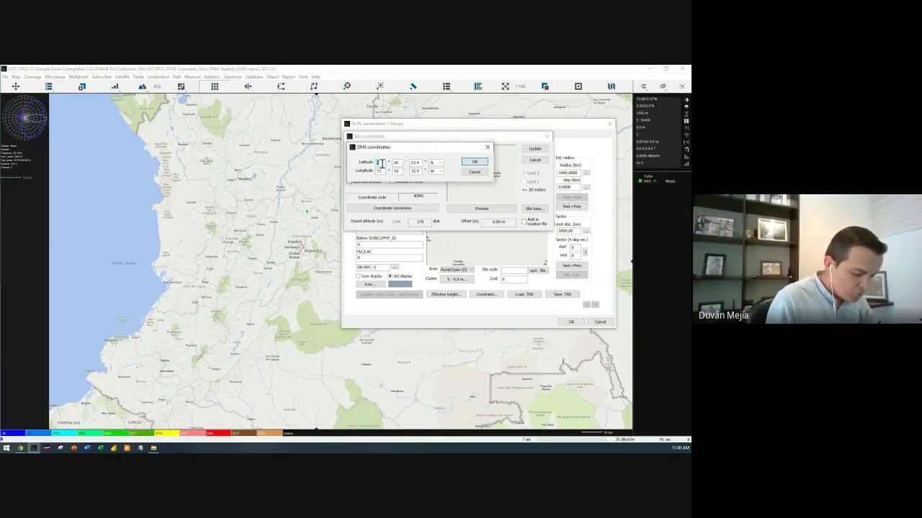
type("4")
key("Tab")
type("48")
key("Tab")
type("10")
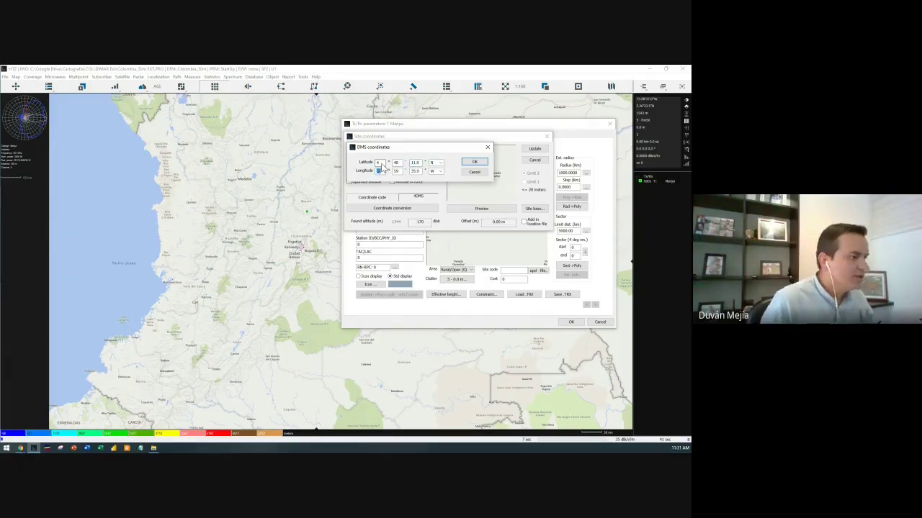
Set the site's longitude to 74° 23' 36.5" W and apply the new coordinates to the station.
type("73")
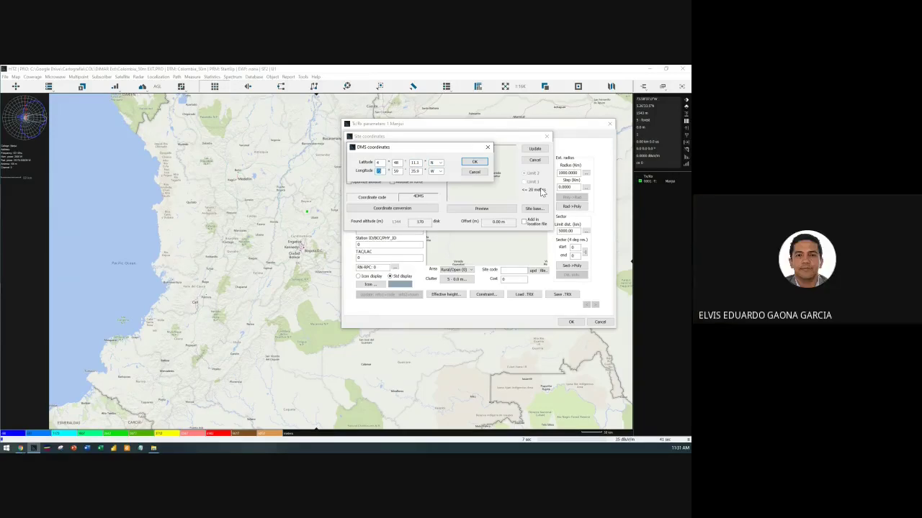
type("23")
key("Tab")
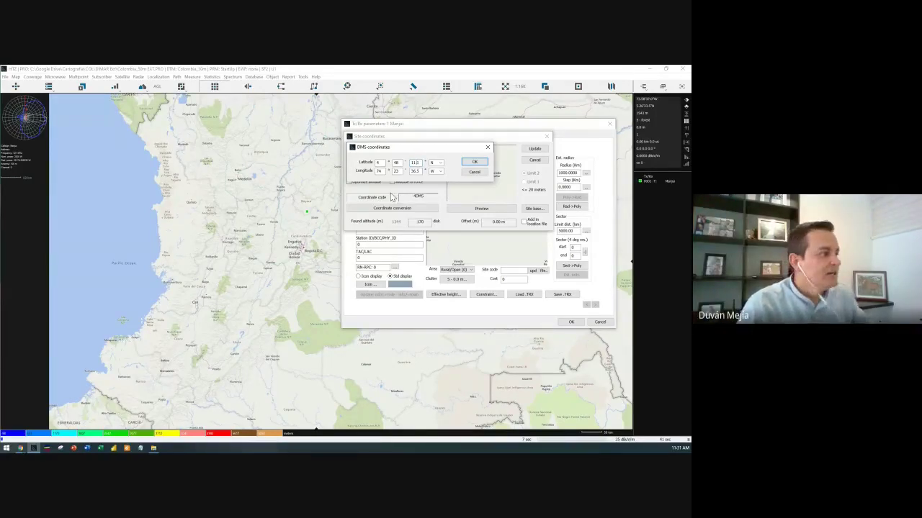
left_click(475, 161)
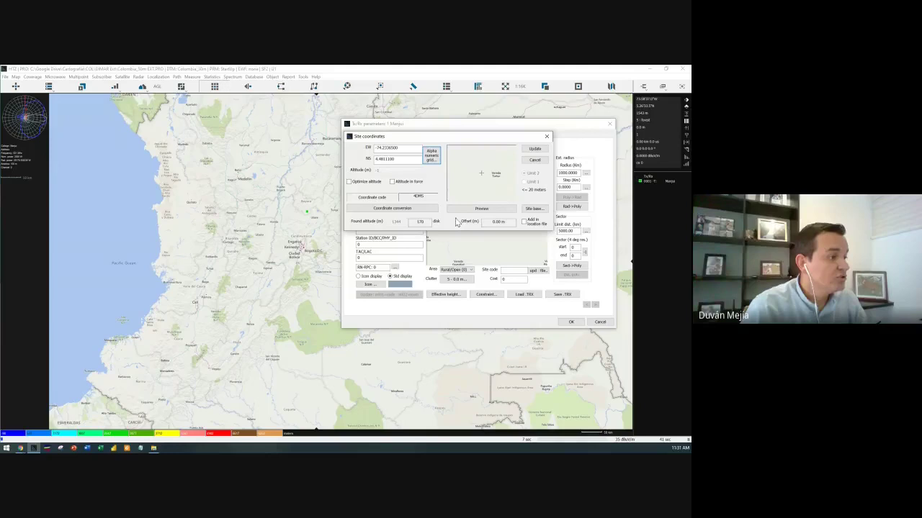
left_click(534, 148)
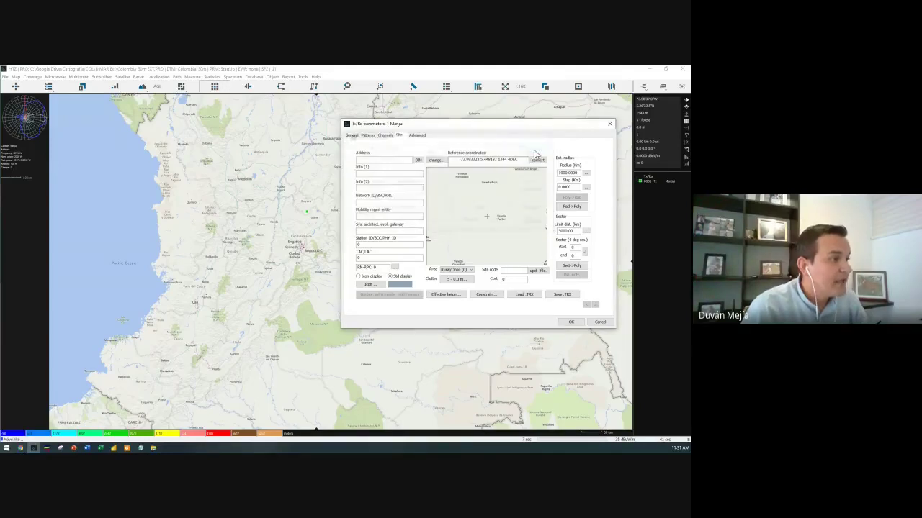
left_click(570, 322)
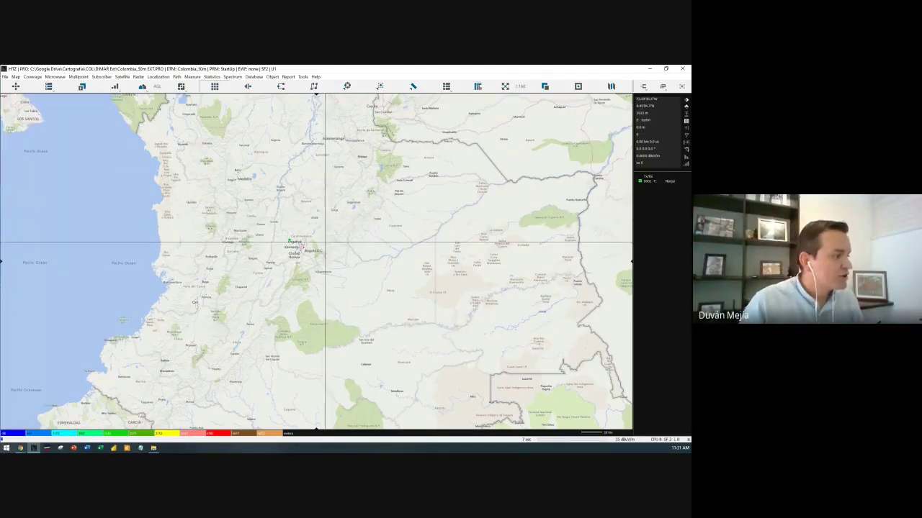
In the object properties, enable station labels on the map showing frequency/polarization and callsign.
scroll(278, 243, "up", 2)
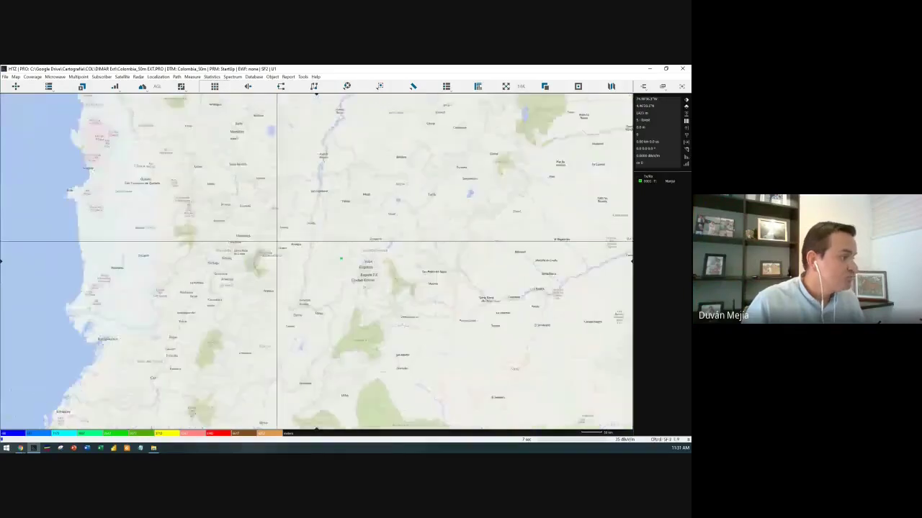
scroll(340, 257, "up", 3)
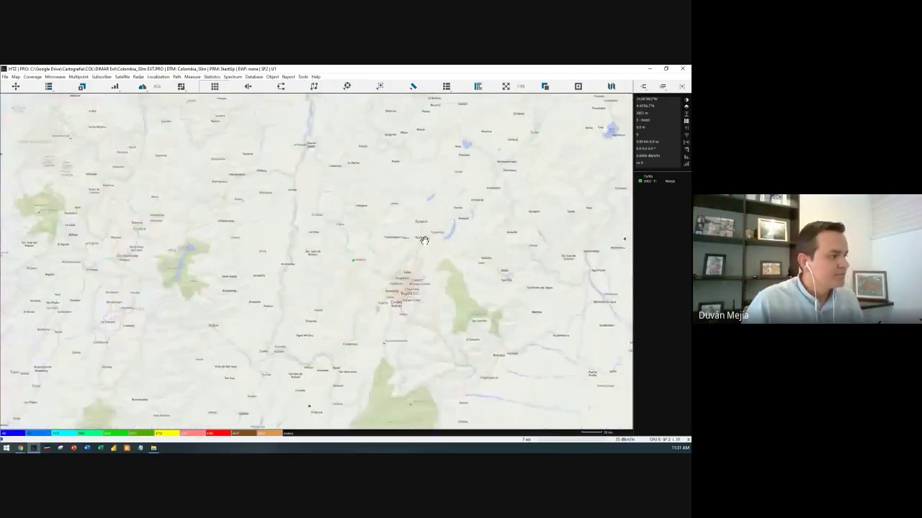
scroll(426, 179, "up", 3)
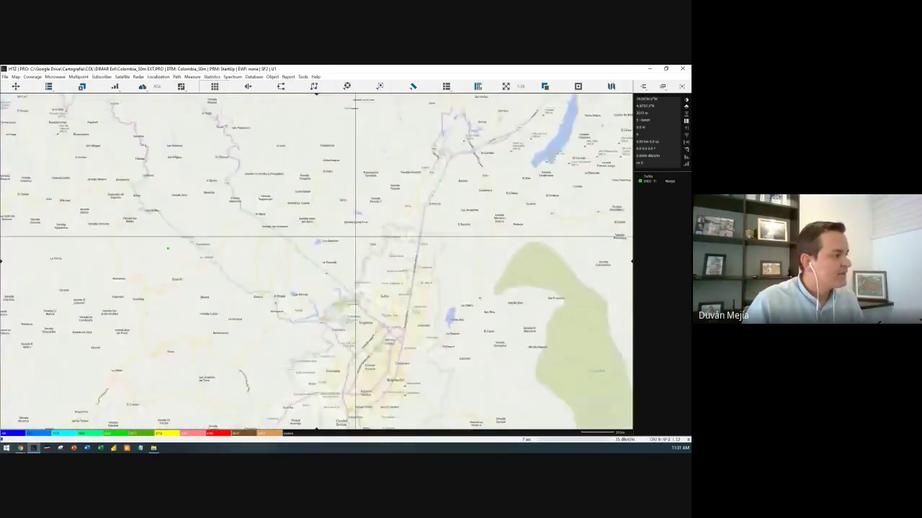
left_click_drag(412, 188, 425, 178)
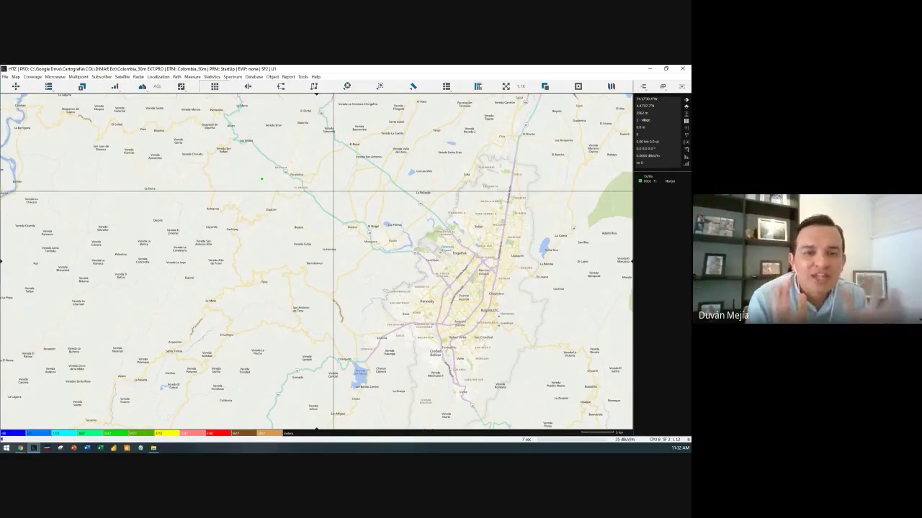
double_click(333, 191)
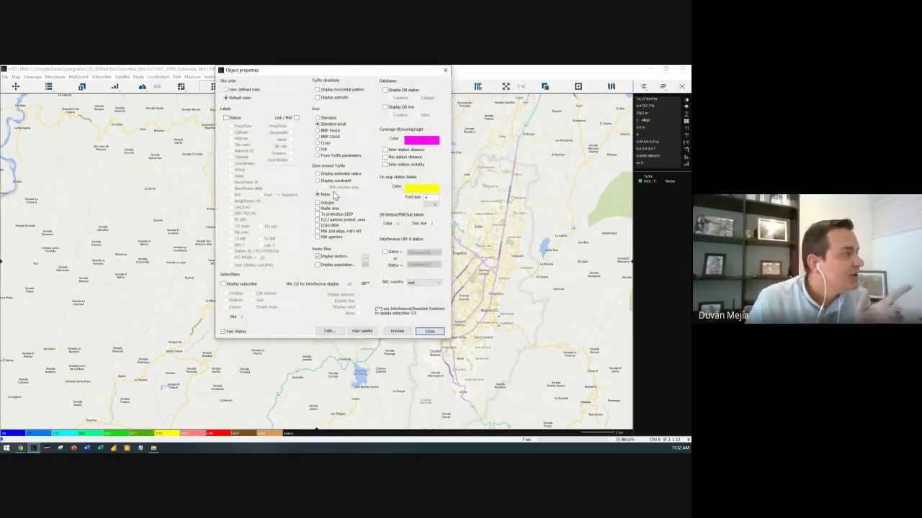
left_click_drag(261, 71, 223, 107)
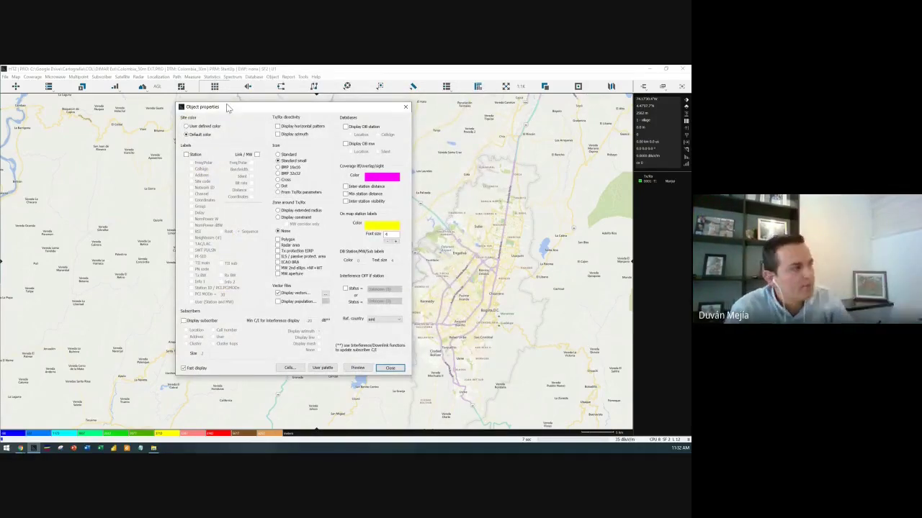
left_click_drag(239, 107, 367, 121)
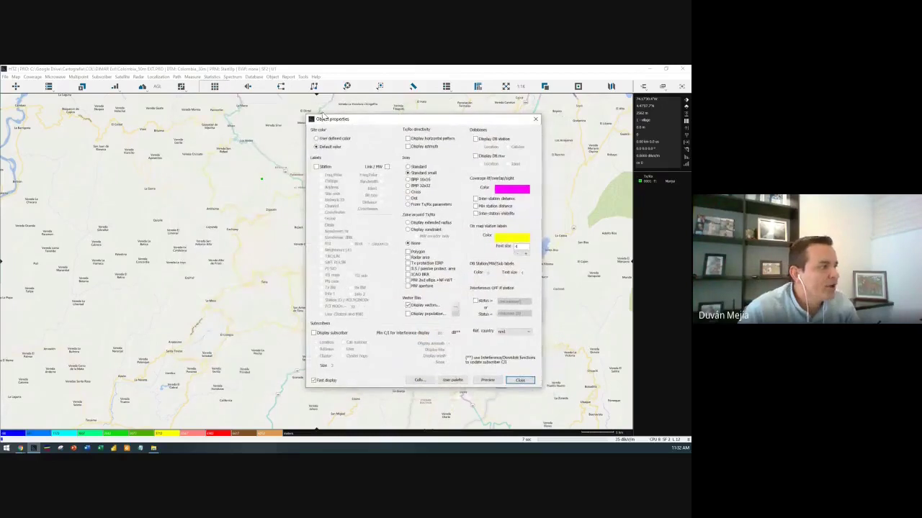
left_click(316, 167)
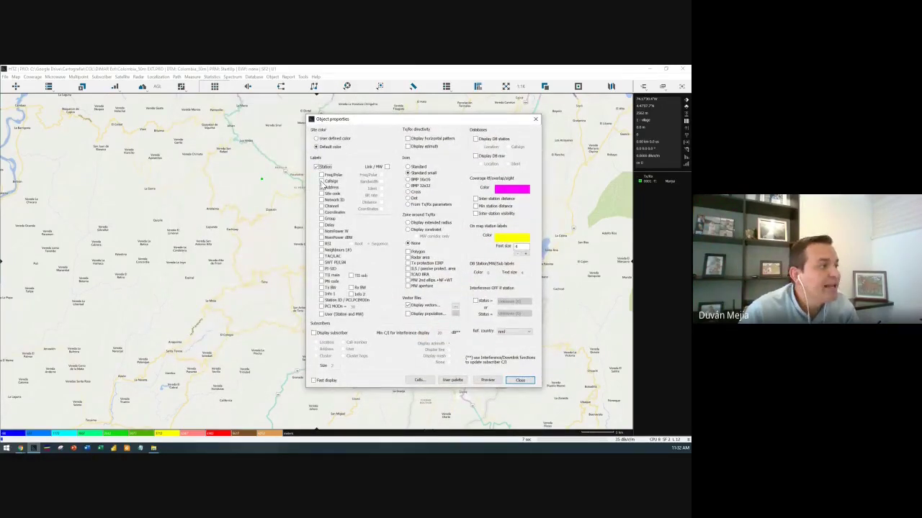
left_click(321, 182)
left_click(321, 174)
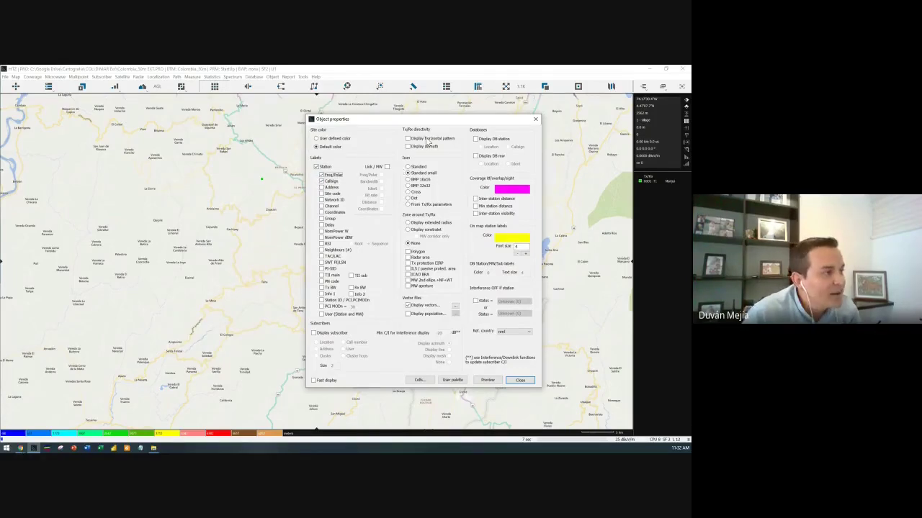
Enable the display of horizontal antenna patterns and turn off the display of vector files.
left_click(429, 141)
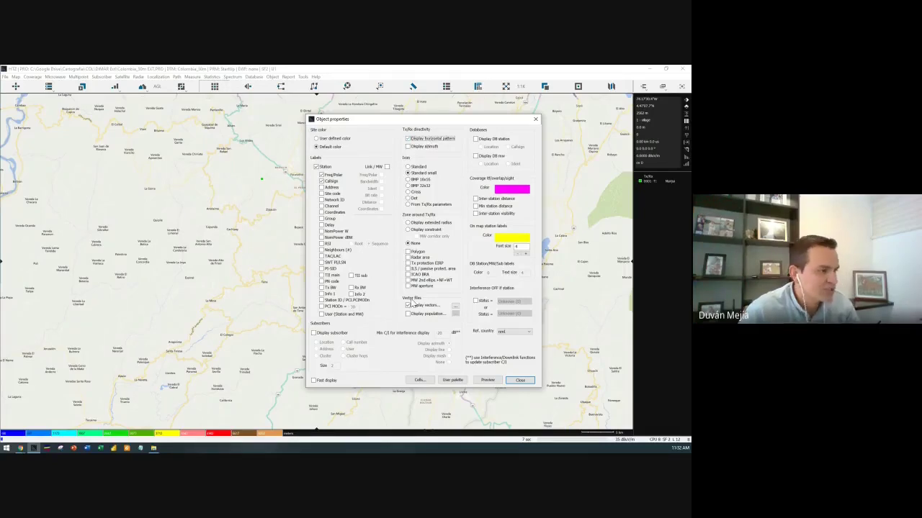
left_click(409, 305)
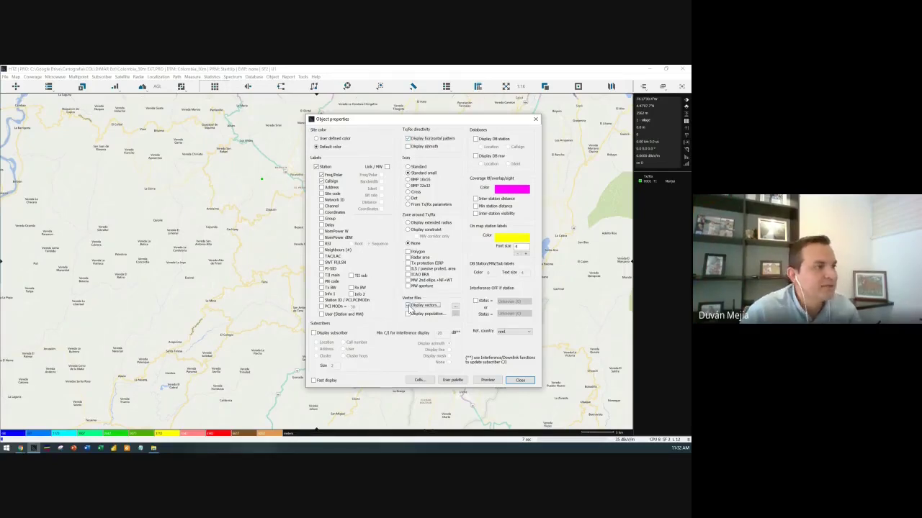
left_click(518, 379)
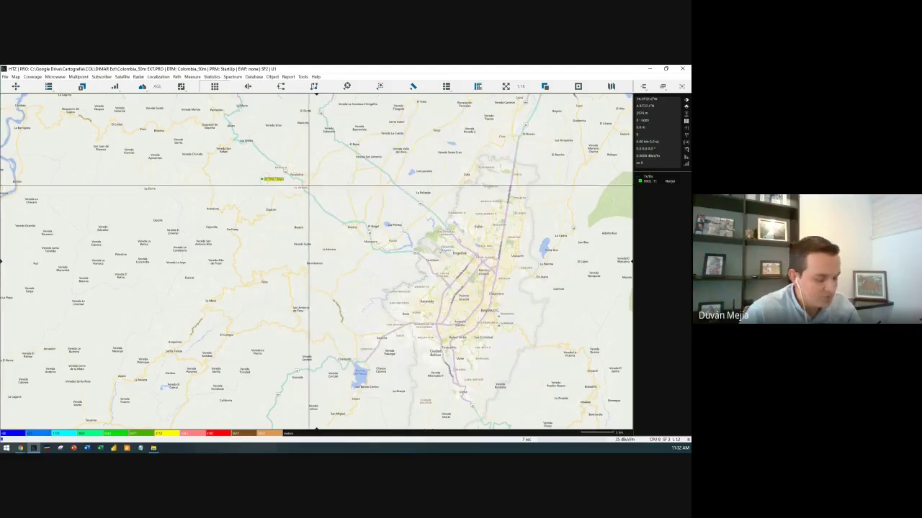
Set the Manjui station's display colour to light red and enlarge the font of the on-map station labels.
right_click(264, 179)
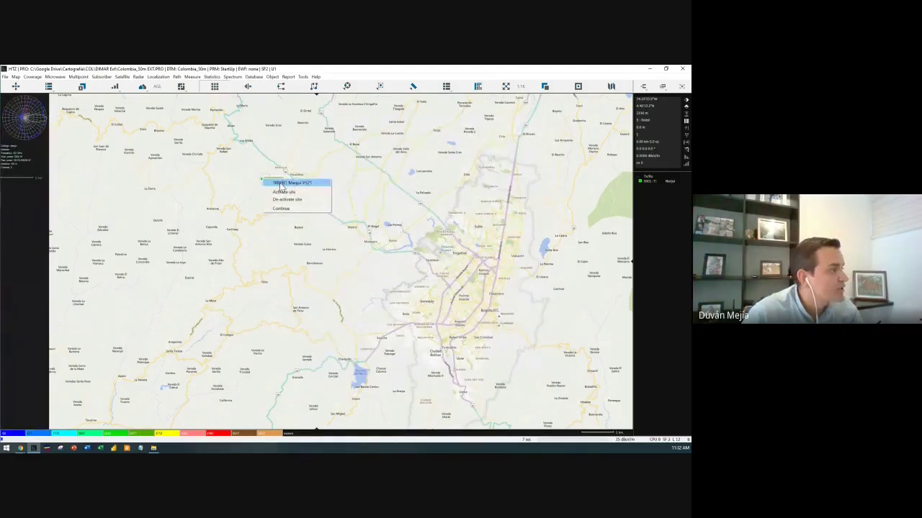
left_click(281, 184)
left_click(295, 209)
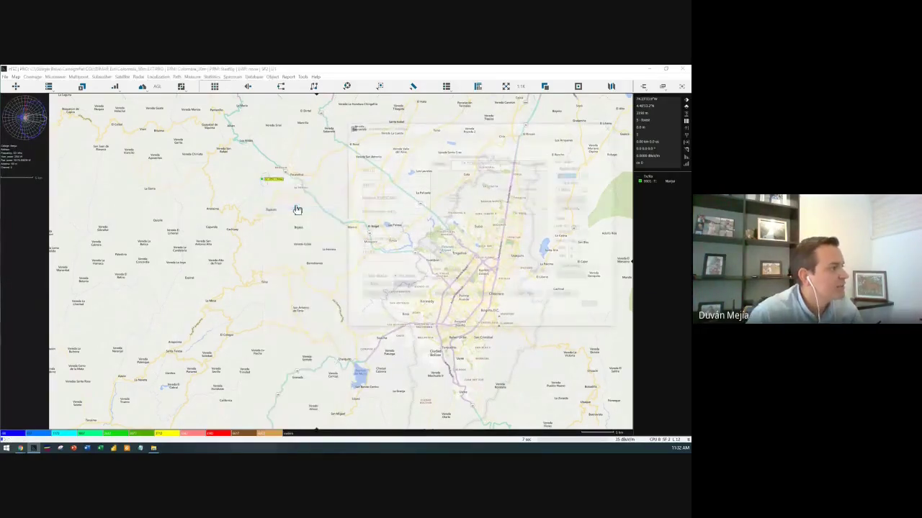
left_click(404, 290)
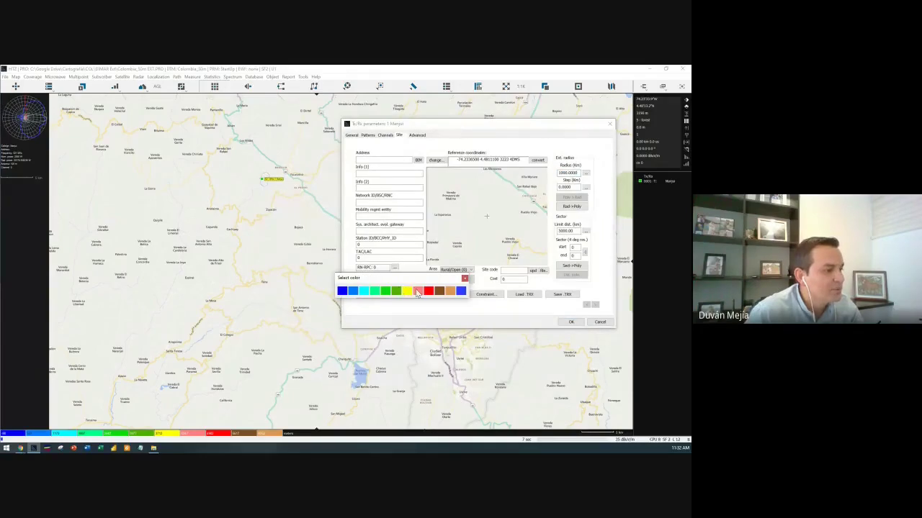
left_click(418, 291)
left_click(570, 322)
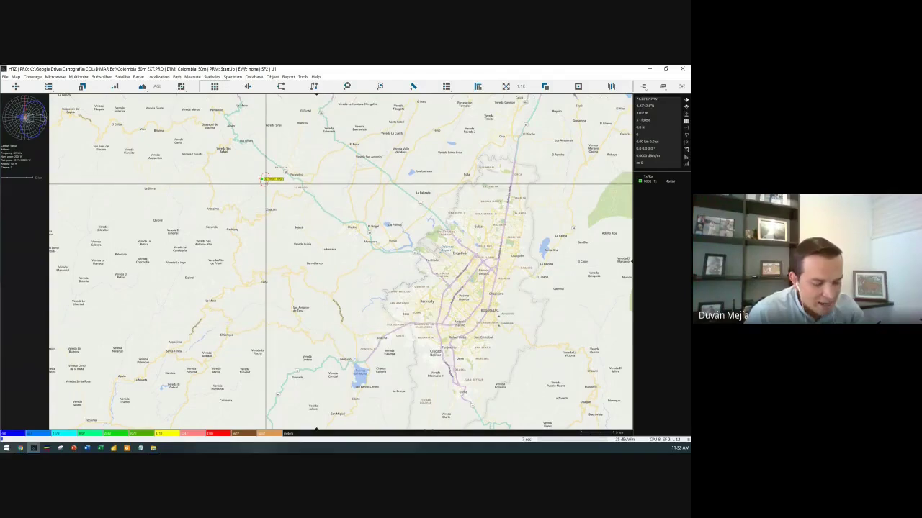
double_click(266, 180)
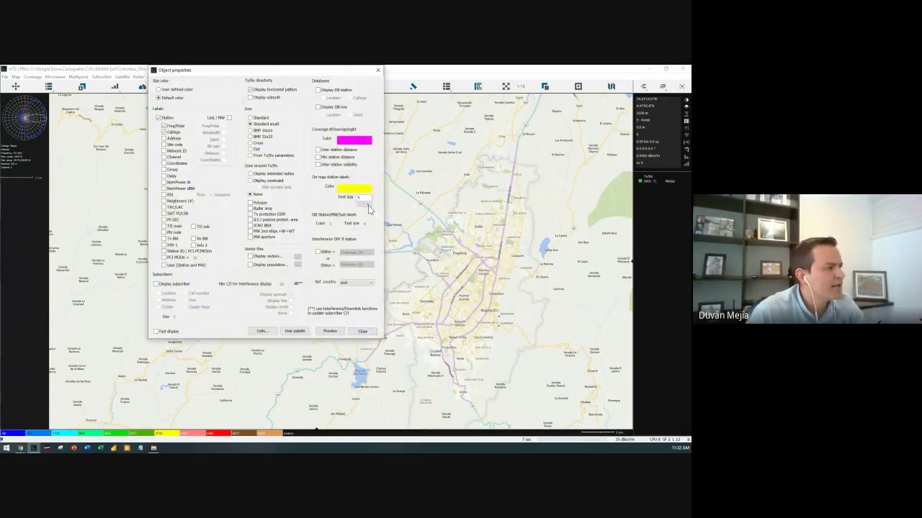
left_click(378, 70)
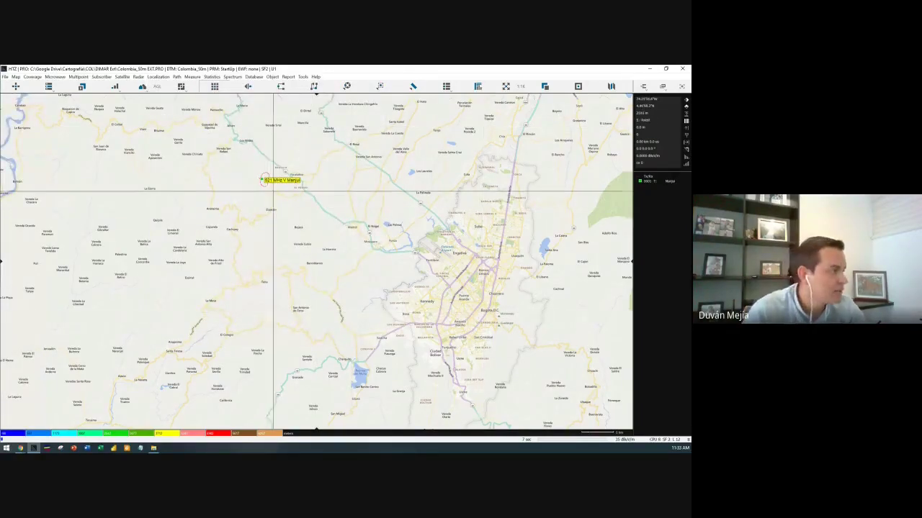
Change both the Tx and Rx polarization of the Manjui station to horizontal in its antenna pattern parameters.
right_click(266, 180)
left_click(267, 183)
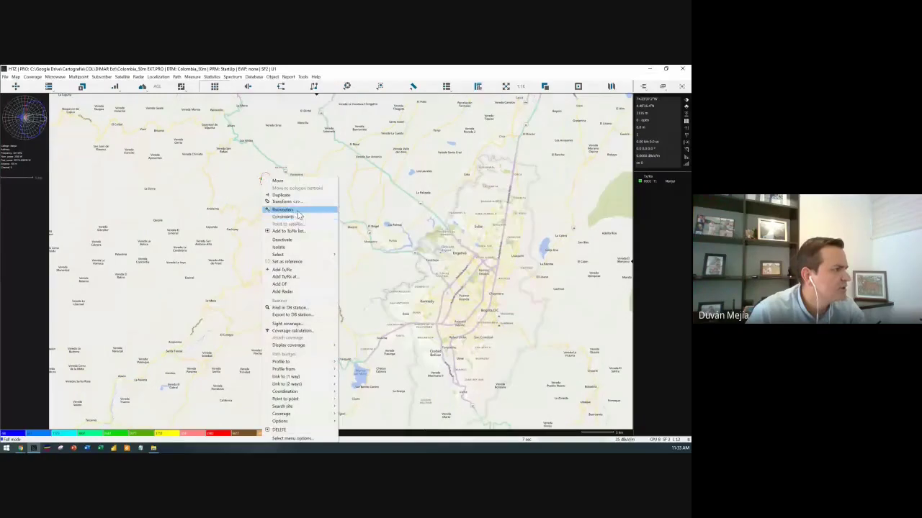
left_click(267, 208)
left_click(368, 136)
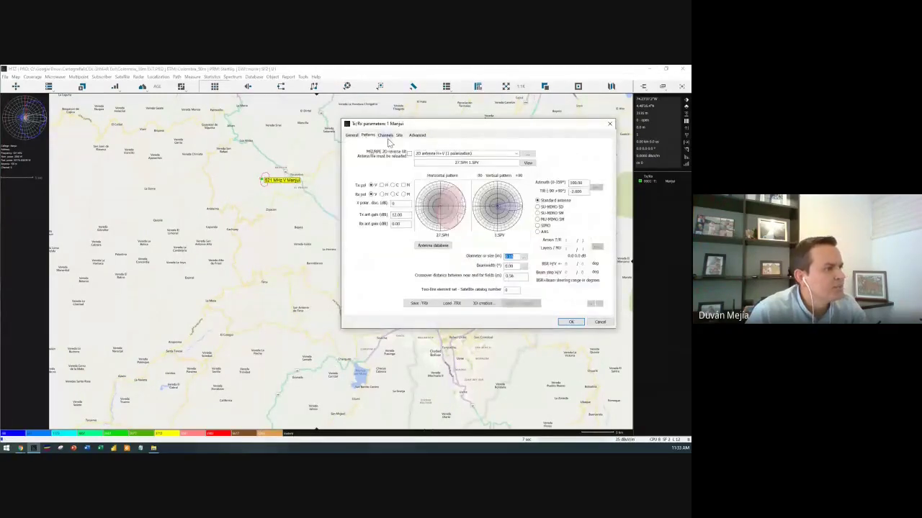
left_click(382, 185)
left_click(382, 195)
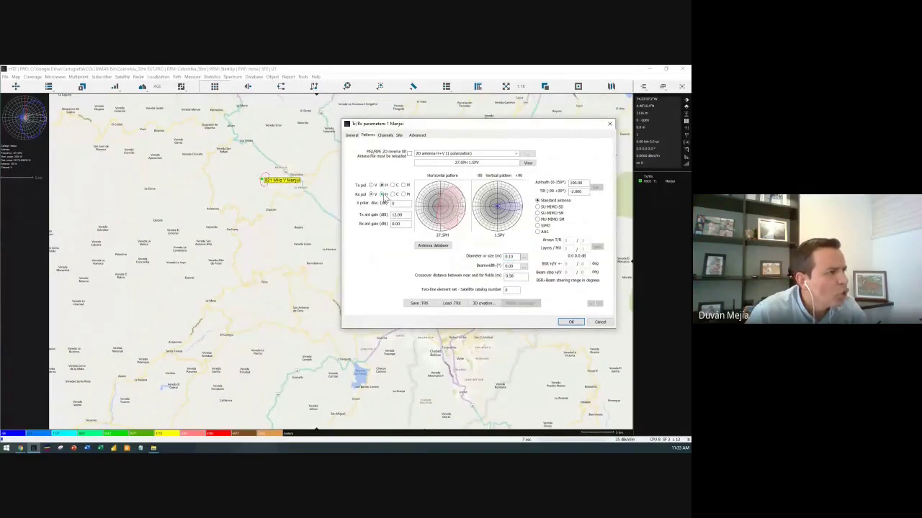
left_click(572, 323)
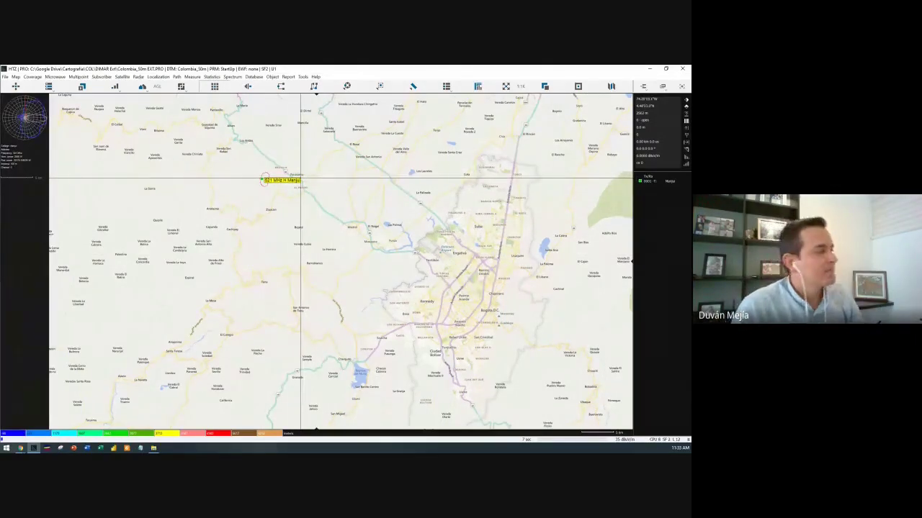
Set the global threshold for the coverage calculation to 45 dBuV/m.
left_click(118, 88)
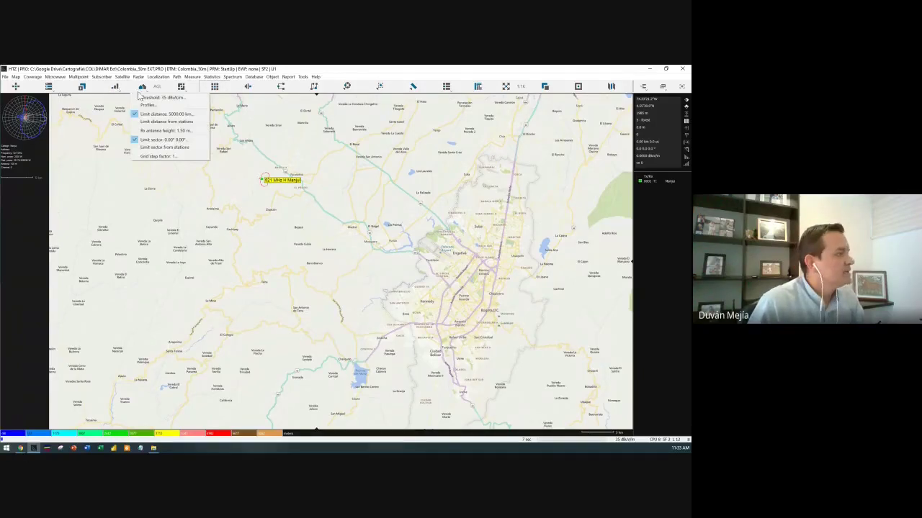
left_click(167, 100)
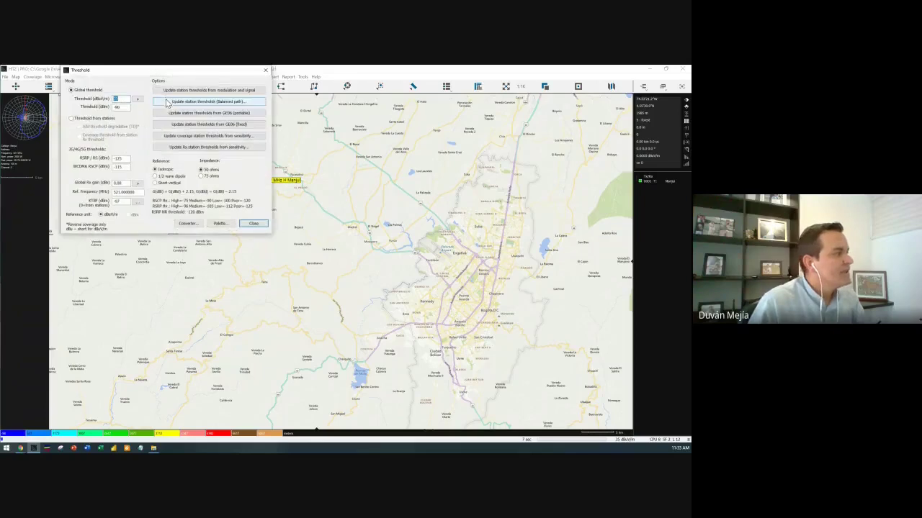
left_click_drag(208, 78, 480, 136)
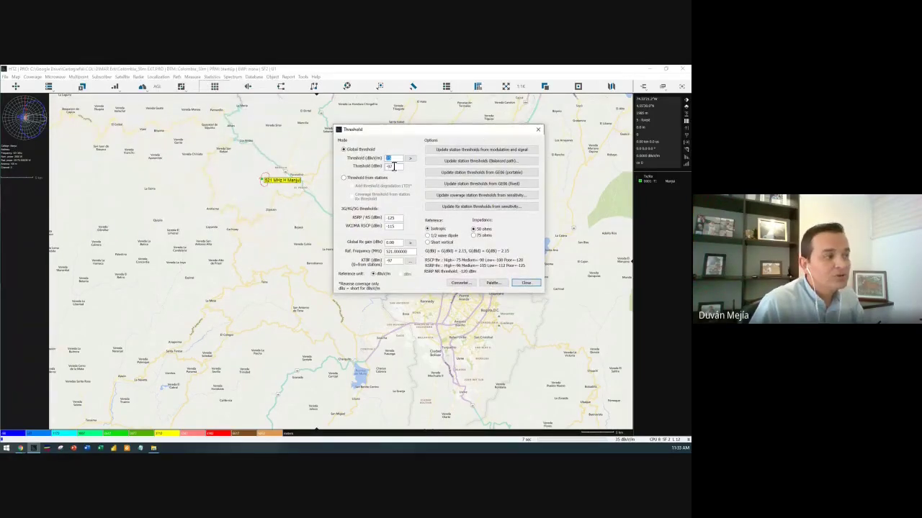
double_click(390, 167)
left_click(389, 166)
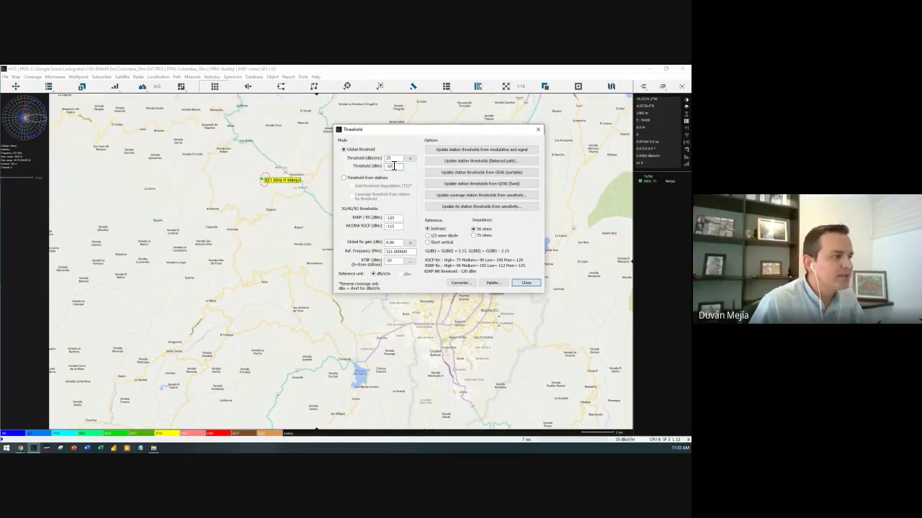
double_click(395, 157)
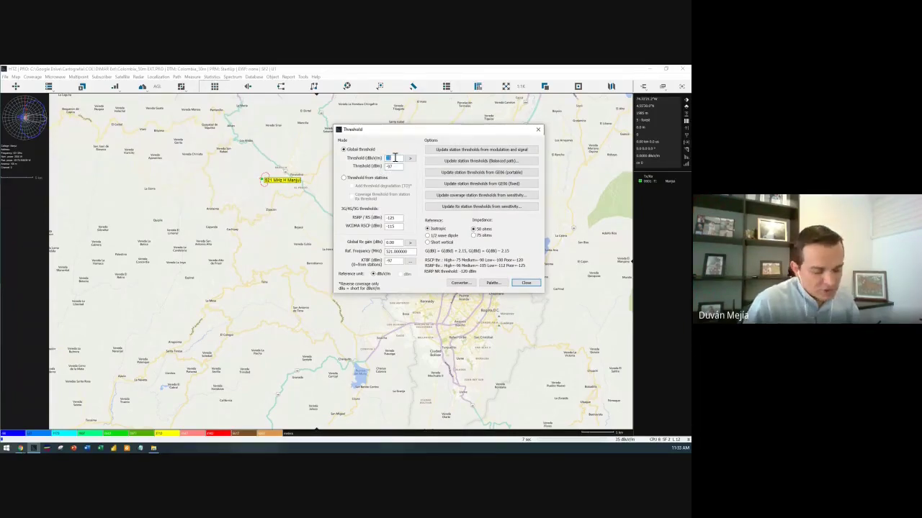
type("45")
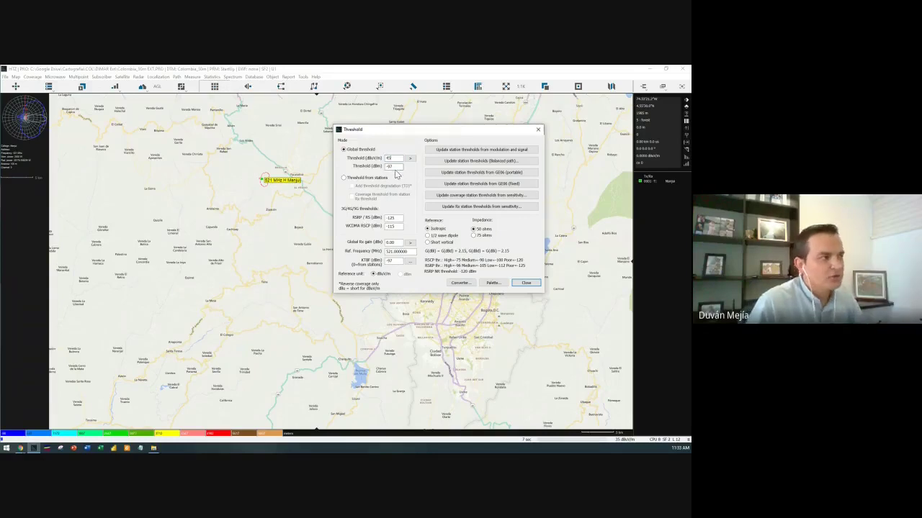
key("Return")
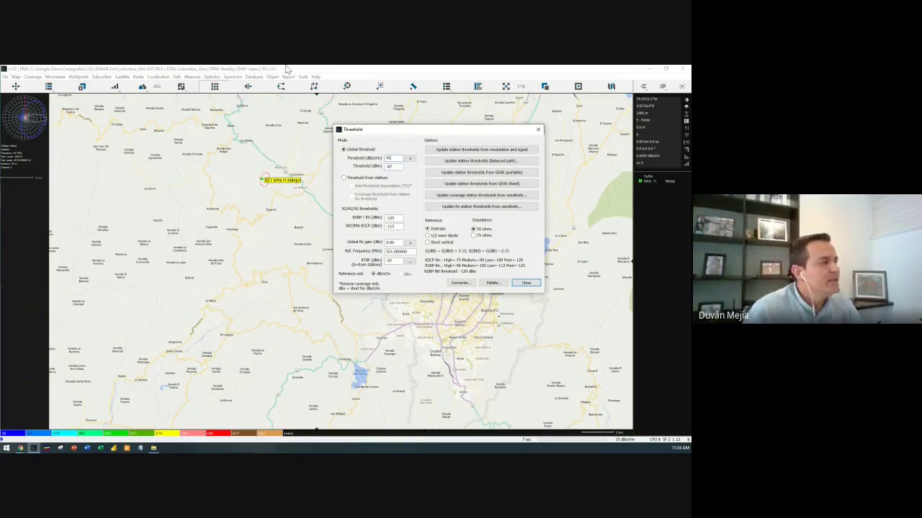
left_click(534, 284)
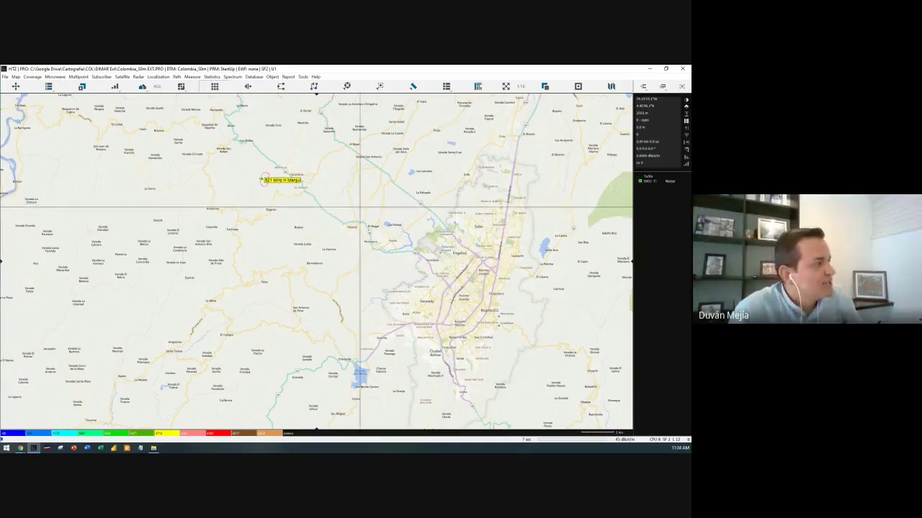
Start a Tx/Rx FS coverage network calculation and set its calculation distance to 100 km.
scroll(455, 205, "down", 1)
left_click_drag(351, 183, 394, 183)
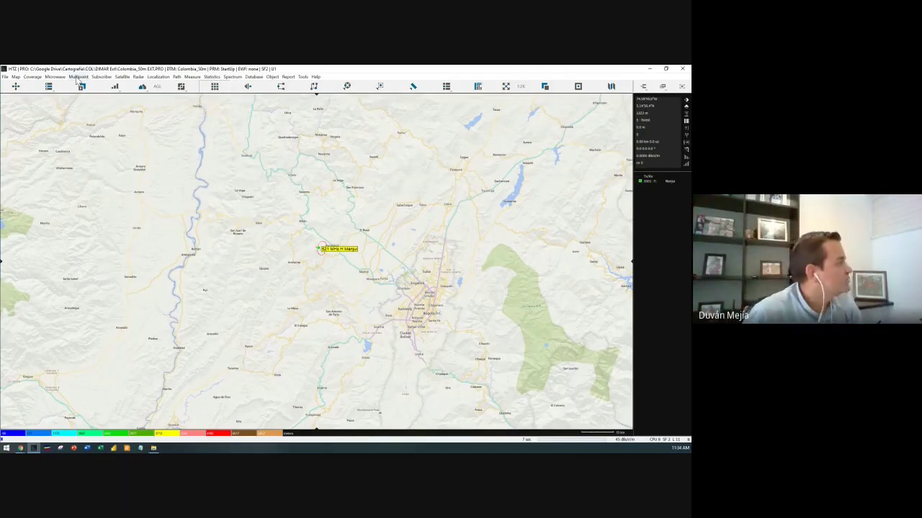
left_click(32, 76)
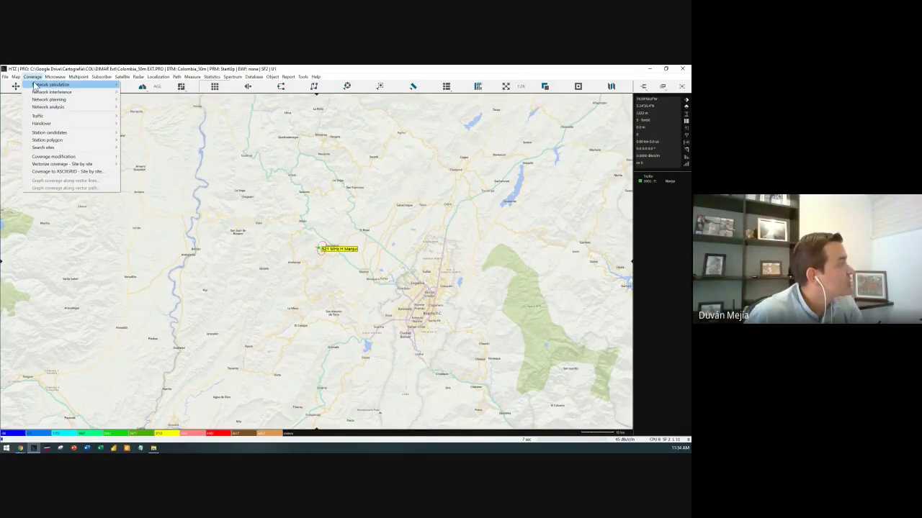
mouse_move(34, 85)
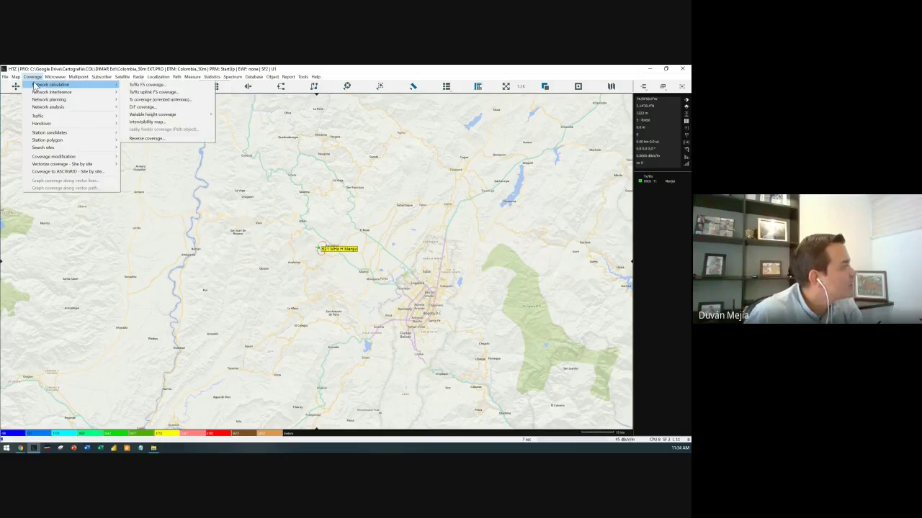
left_click(197, 87)
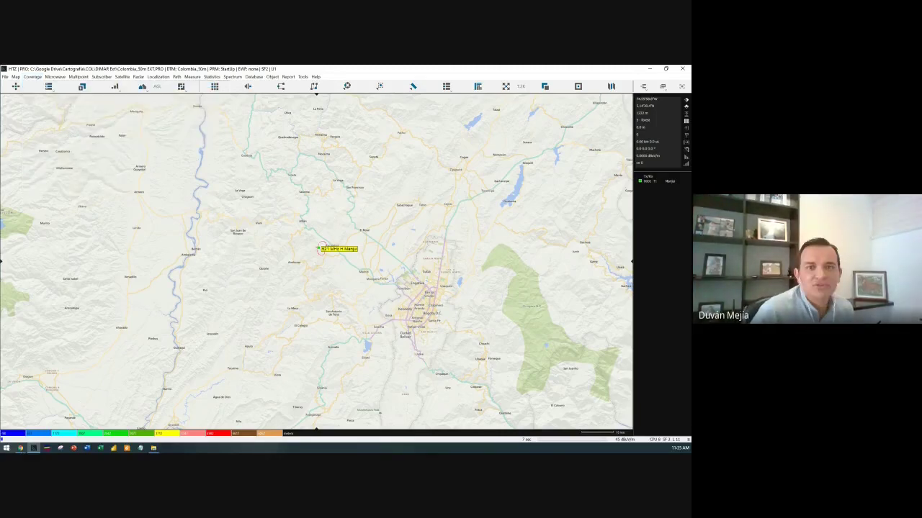
left_click_drag(247, 239, 414, 209)
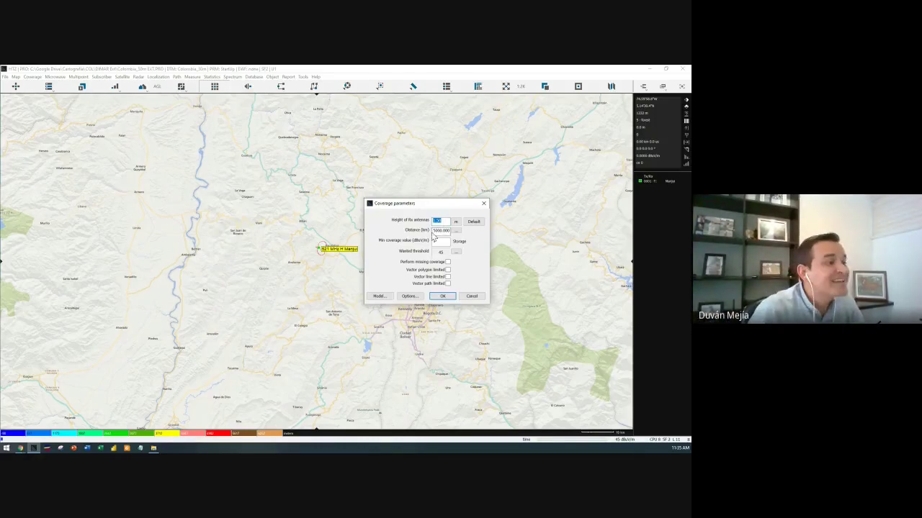
left_click(434, 231)
double_click(434, 230)
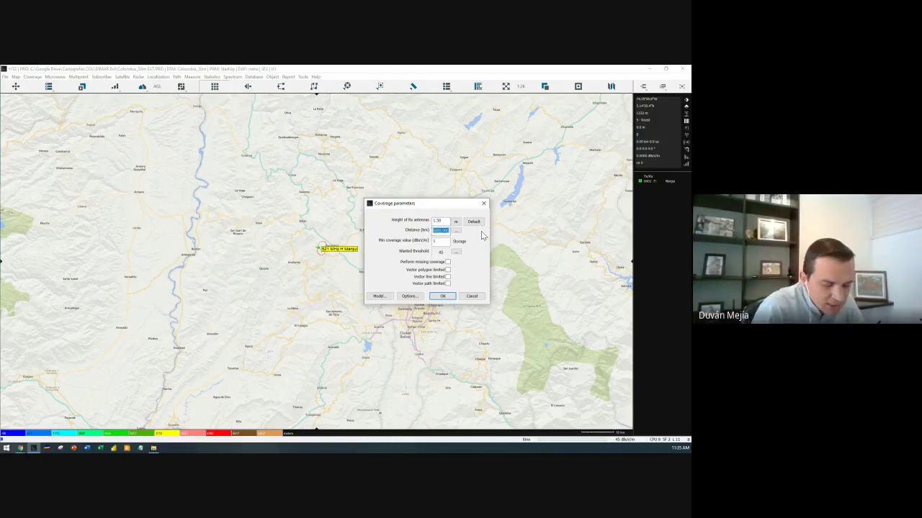
type("100")
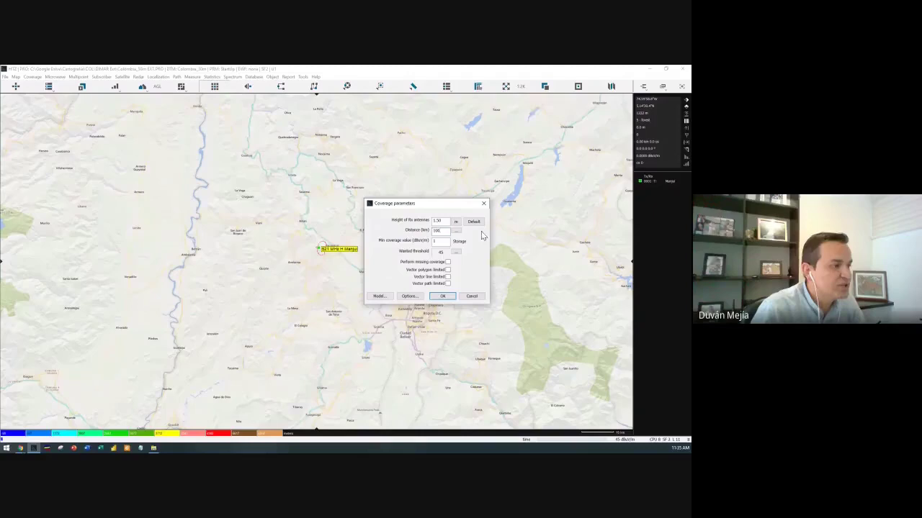
Check the minimum coverage value and the wanted threshold settings in the coverage parameters.
double_click(442, 241)
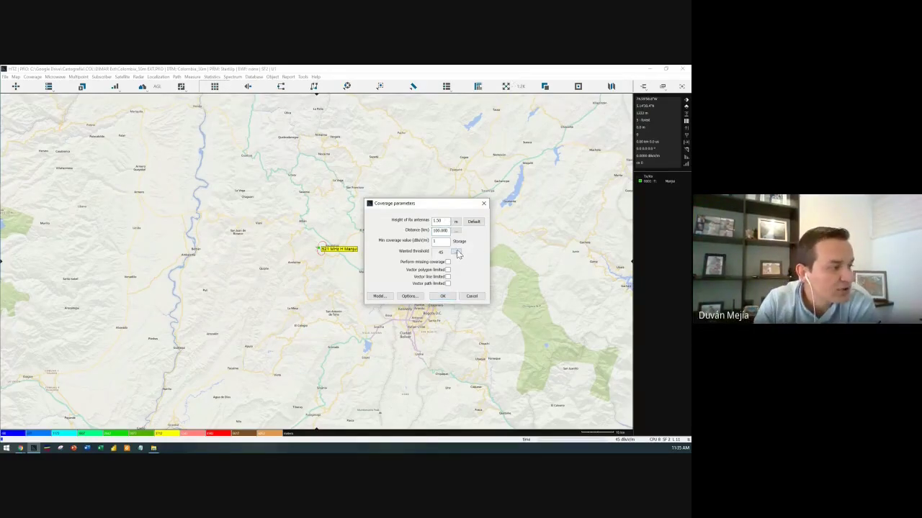
left_click(455, 252)
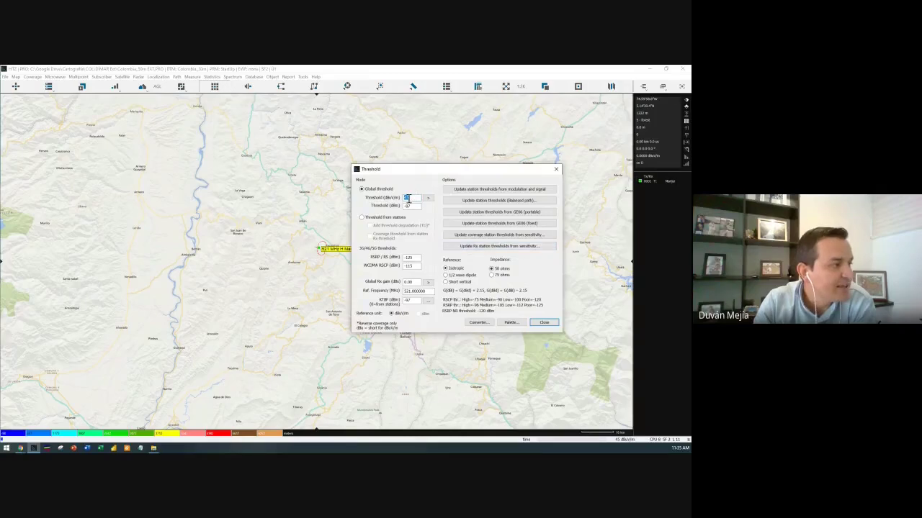
left_click(548, 322)
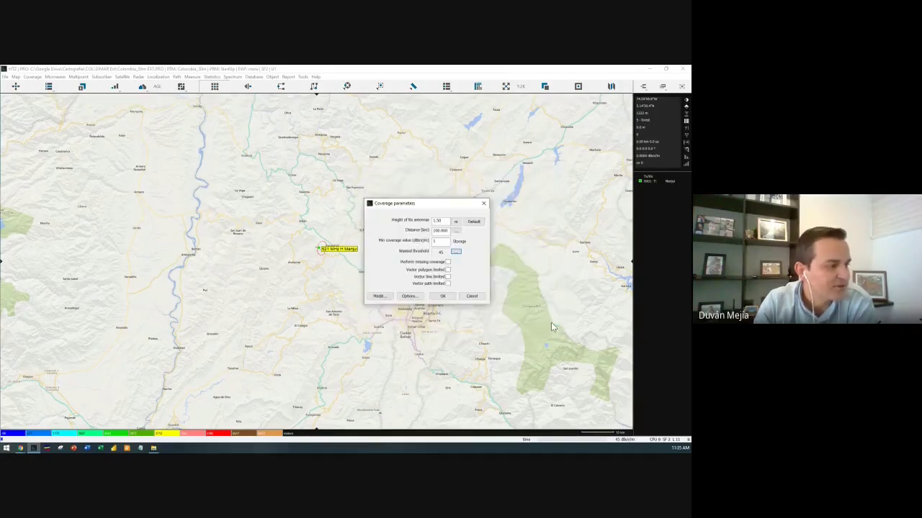
In the current propagation model's settings, set the subpath attenuation to Standard and review the slope model coefficients.
left_click(382, 299)
left_click(349, 296)
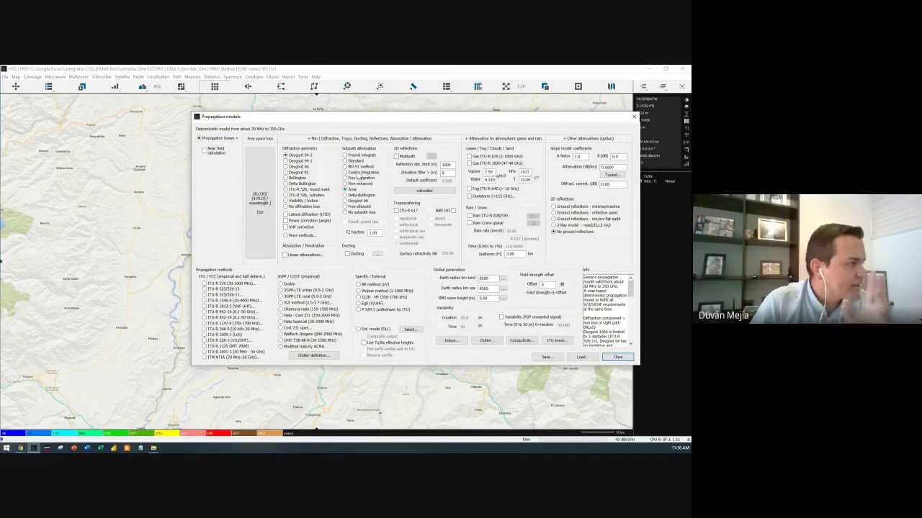
left_click(355, 161)
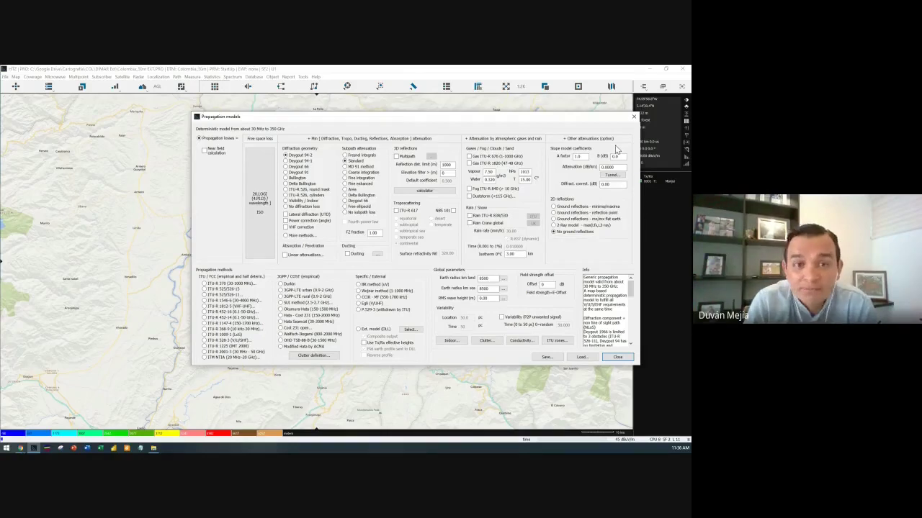
double_click(578, 157)
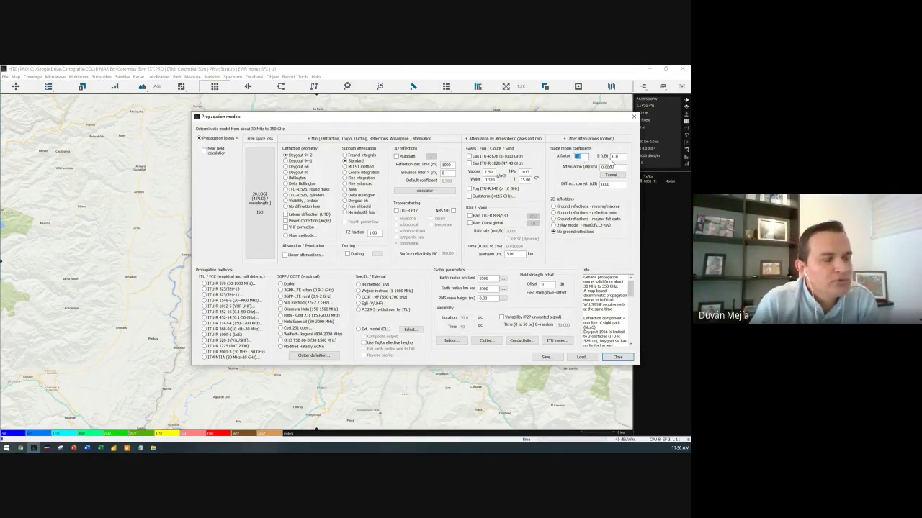
double_click(616, 156)
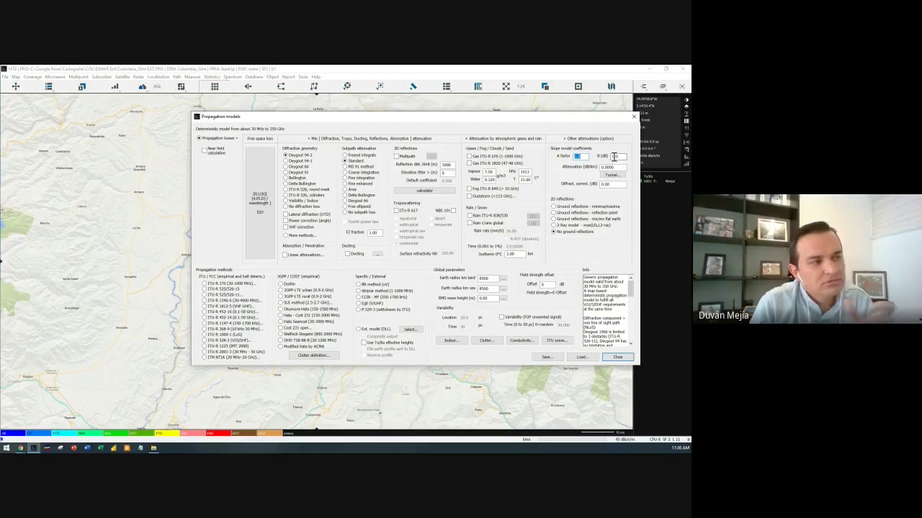
double_click(576, 157)
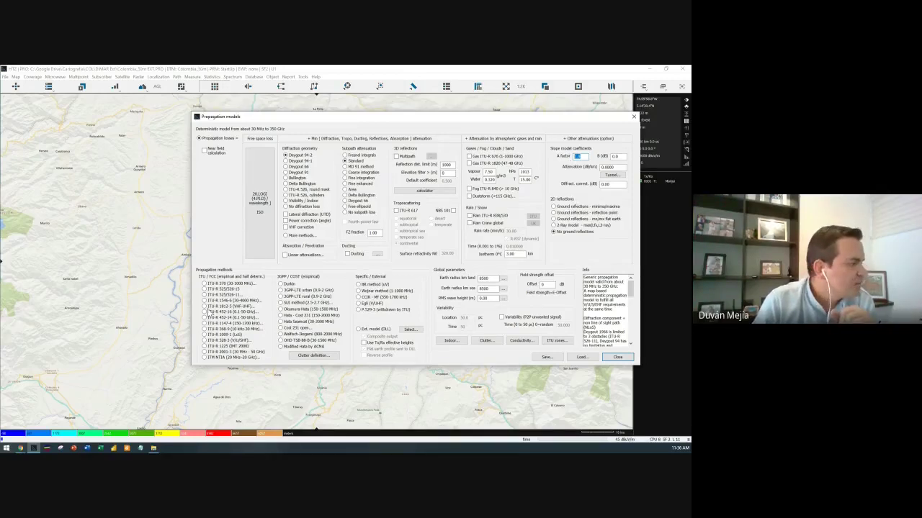
left_click(618, 358)
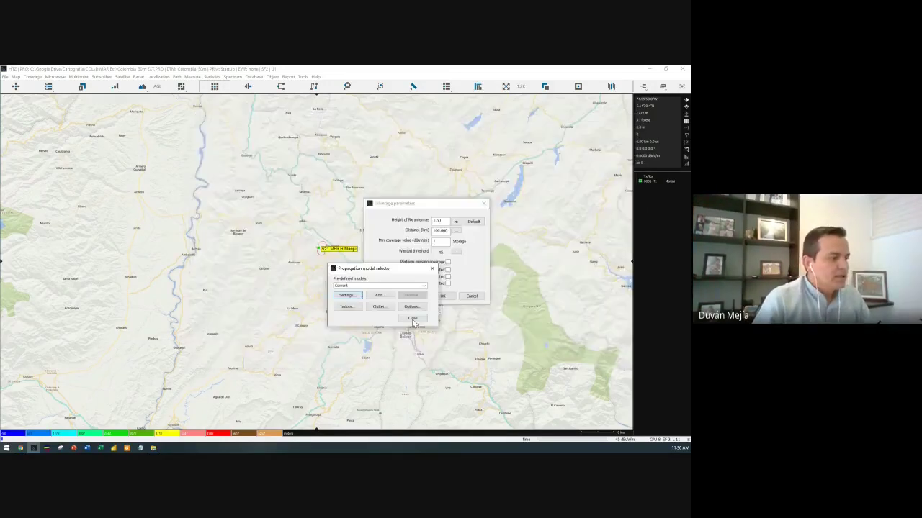
left_click(419, 316)
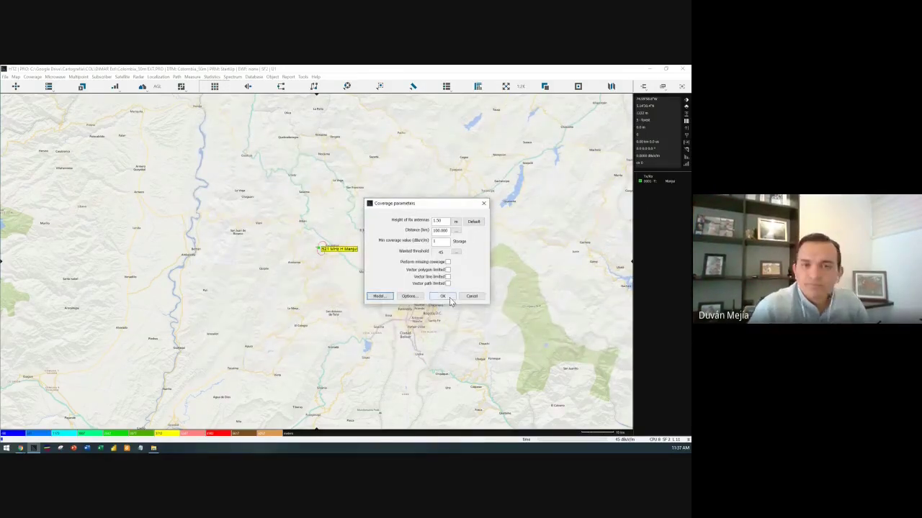
Move the coverage parameters dialog clear of the station and review the Rx antenna height and calculation distance.
left_click_drag(427, 205, 482, 203)
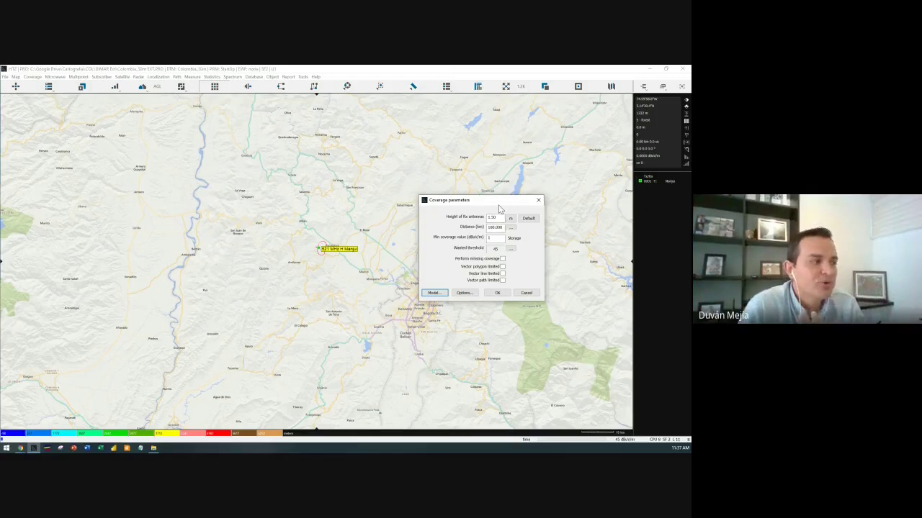
left_click_drag(499, 206, 502, 195)
left_click(504, 209)
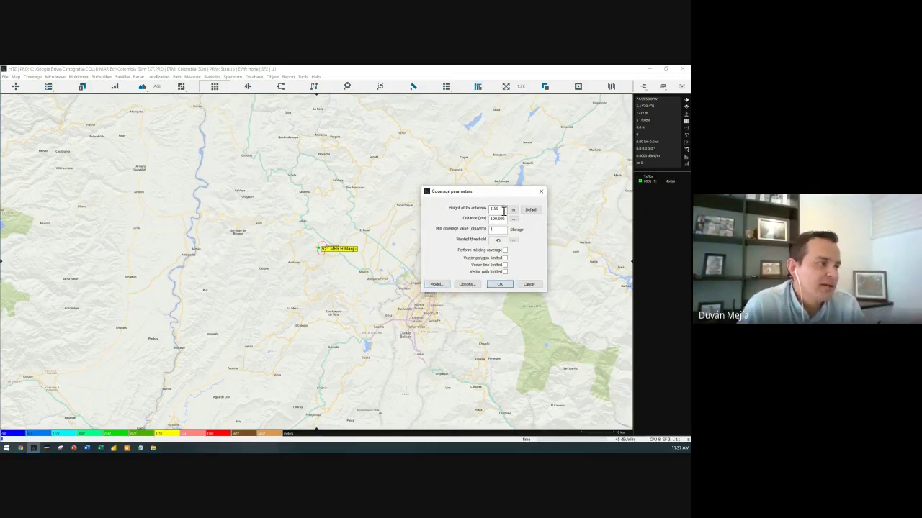
double_click(499, 219)
left_click_drag(499, 219, 489, 225)
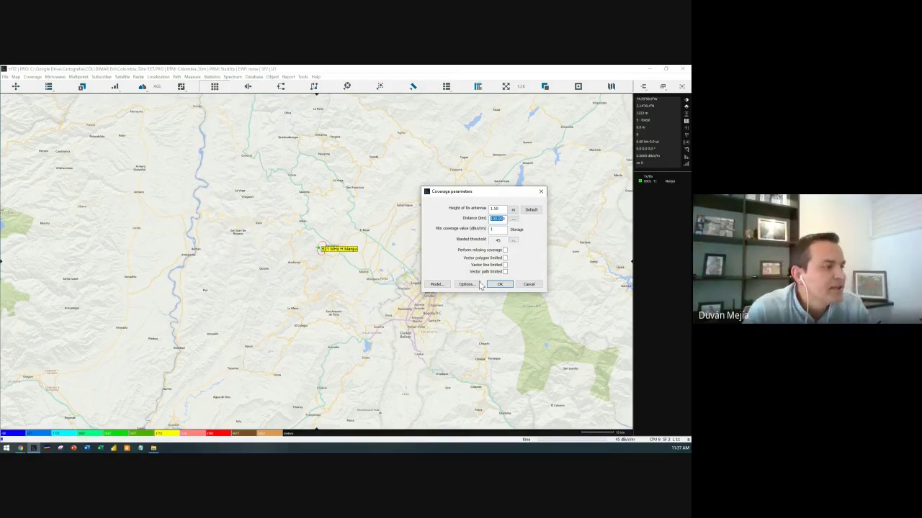
Review the current propagation model's settings once more before running the calculation.
left_click(436, 284)
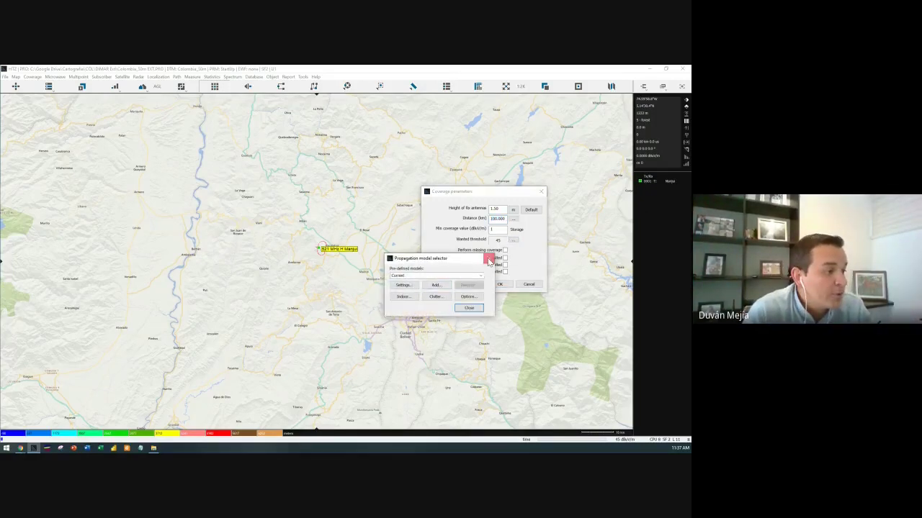
left_click(488, 258)
left_click(437, 285)
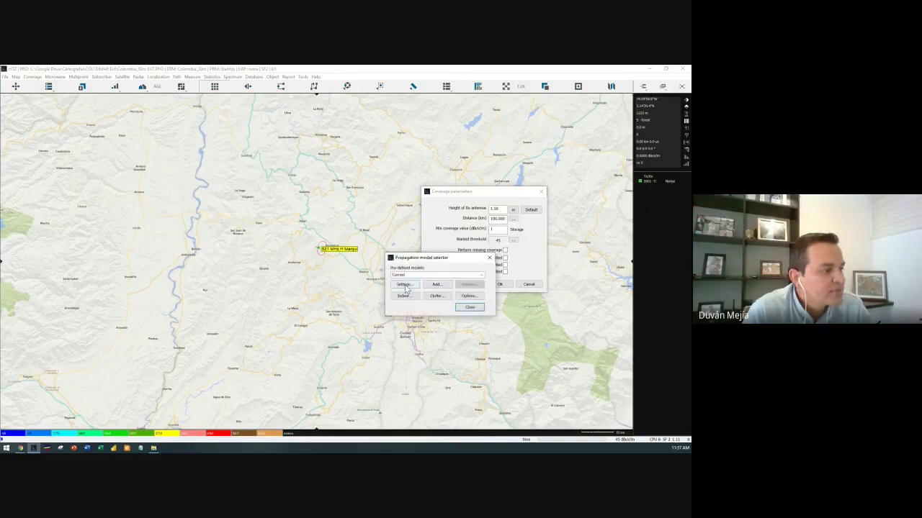
left_click(406, 288)
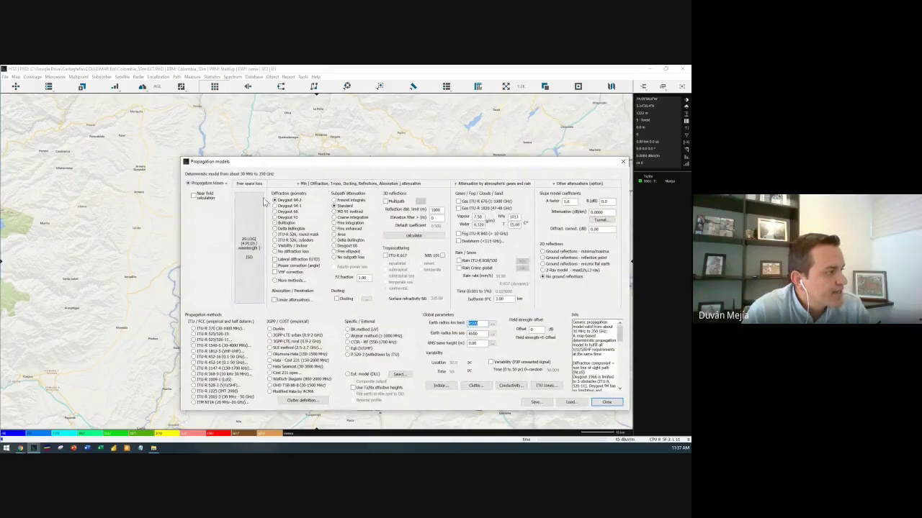
left_click(623, 162)
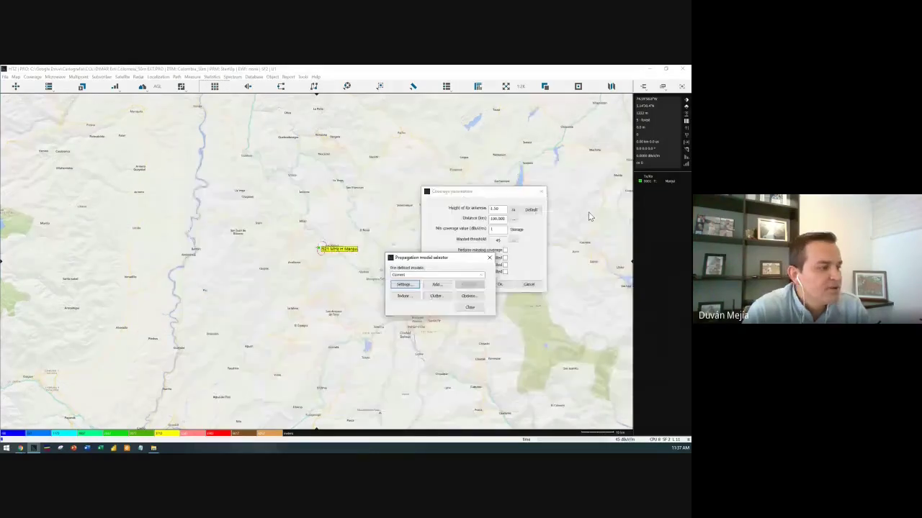
left_click(471, 307)
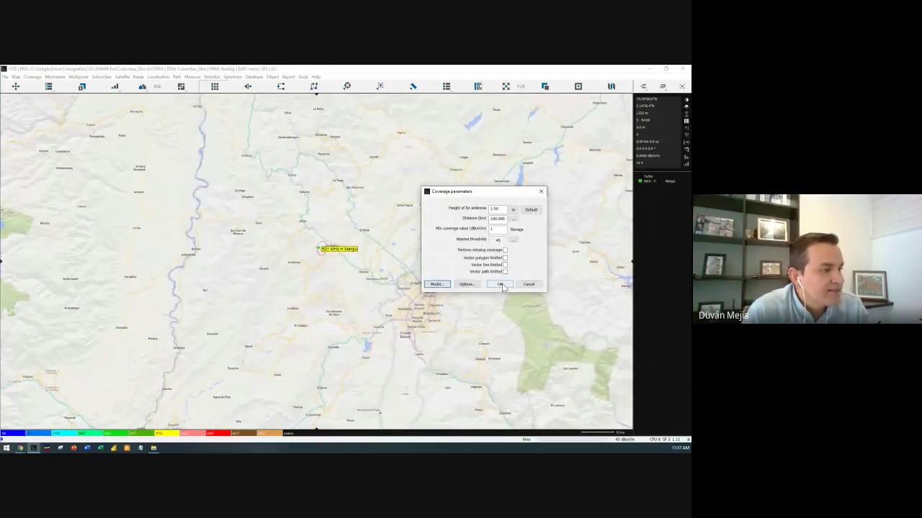
Run the Manjui station's coverage calculation and examine the full extent of the resulting coverage on the map.
left_click(501, 284)
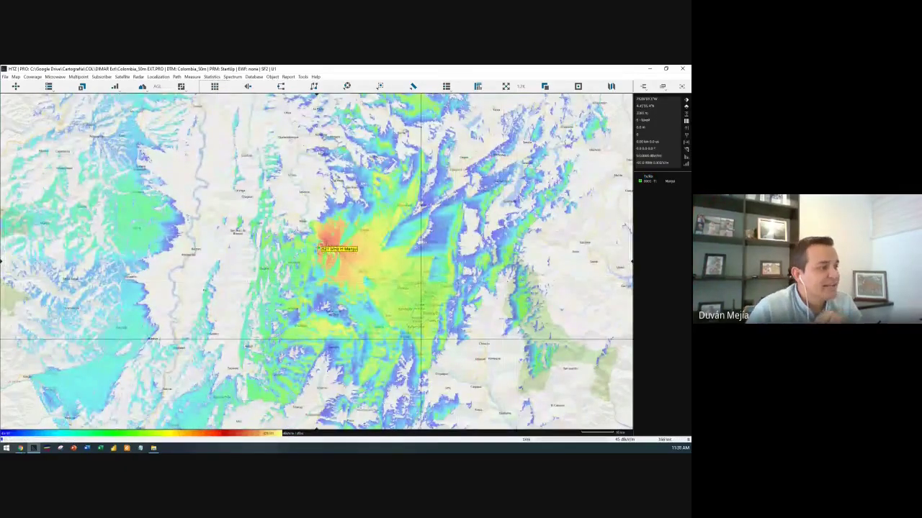
scroll(209, 219, "down", 3)
left_click_drag(402, 240, 449, 242)
left_click_drag(452, 289, 473, 288)
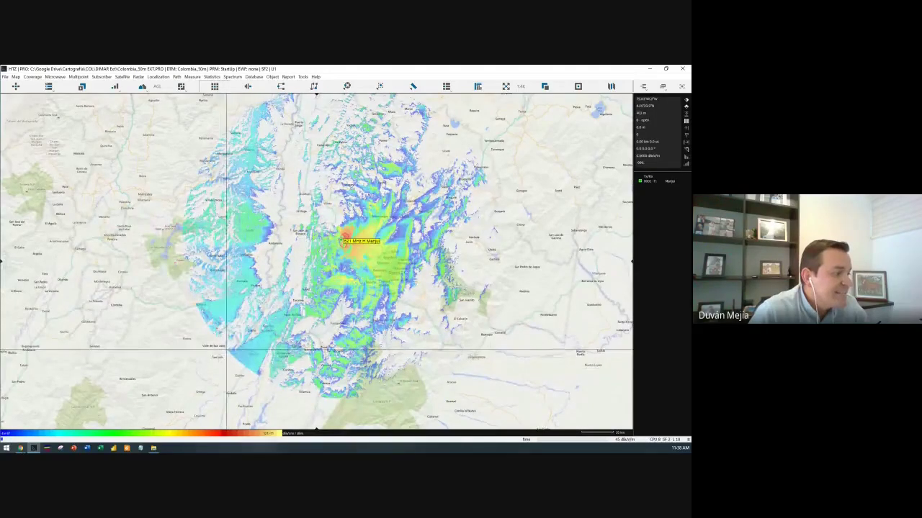
Examine the sharp edge of the coverage southwest of the Manjui station and compare it with the full coverage area.
key("z")
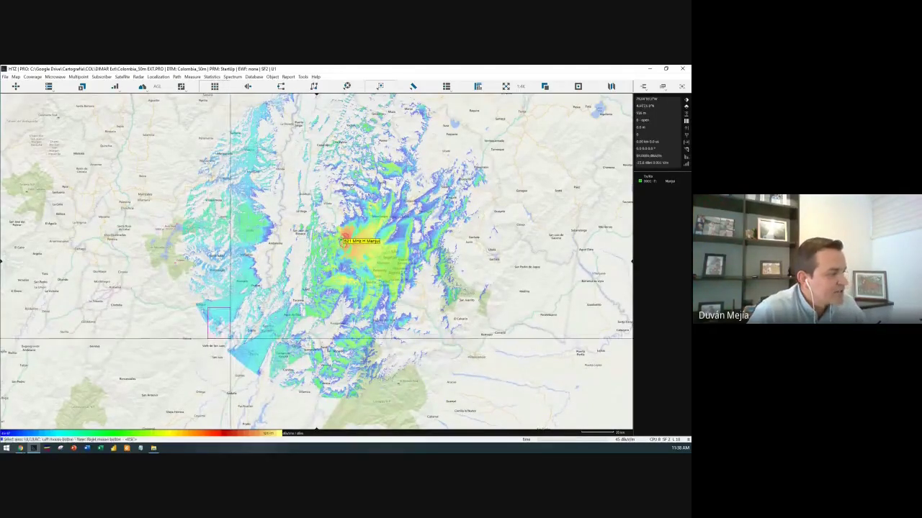
left_click(207, 308)
left_click(278, 385)
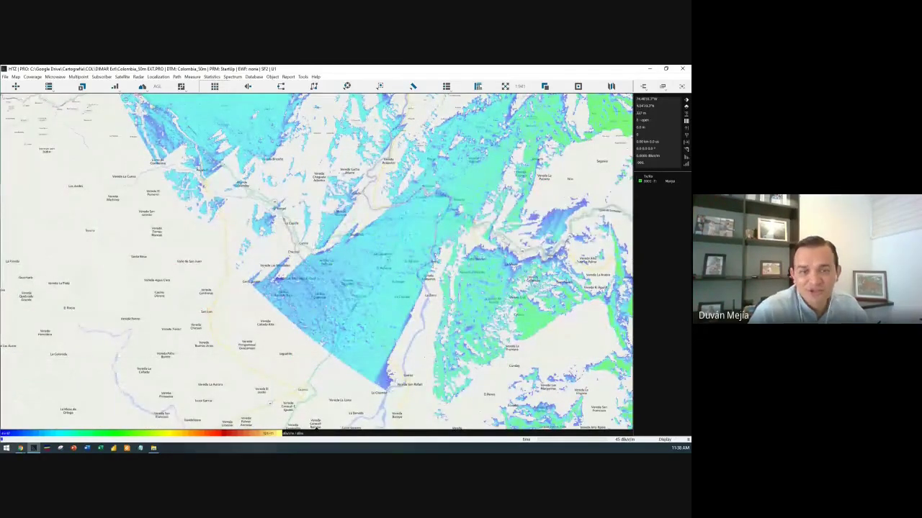
scroll(367, 267, "down", 2)
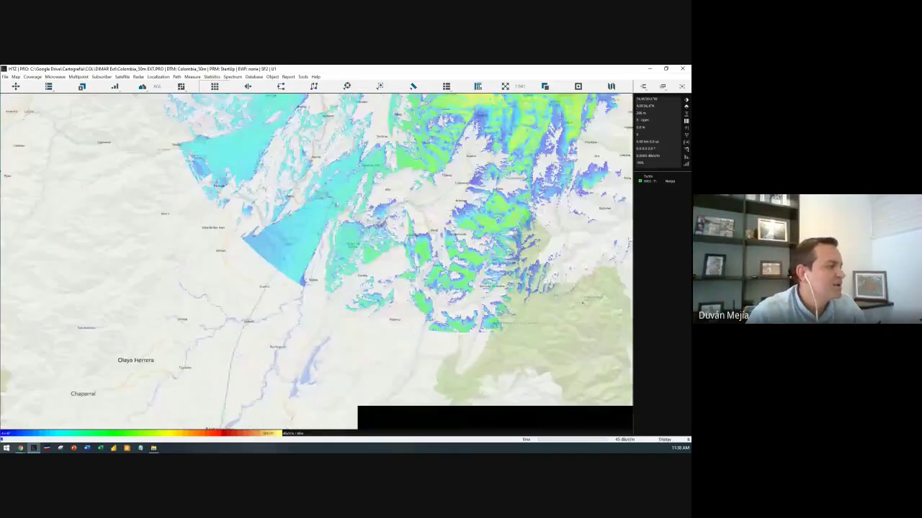
scroll(368, 266, "down", 2)
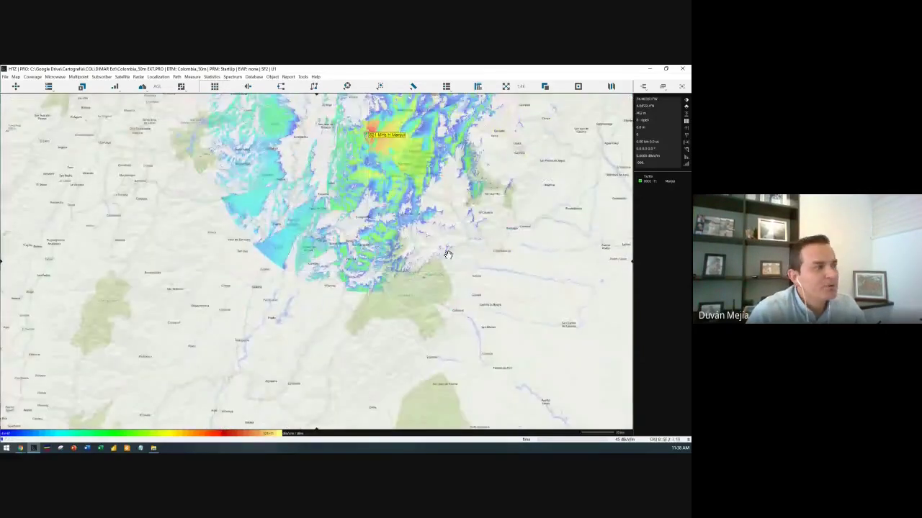
left_click_drag(349, 300, 443, 275)
left_click_drag(510, 222, 448, 344)
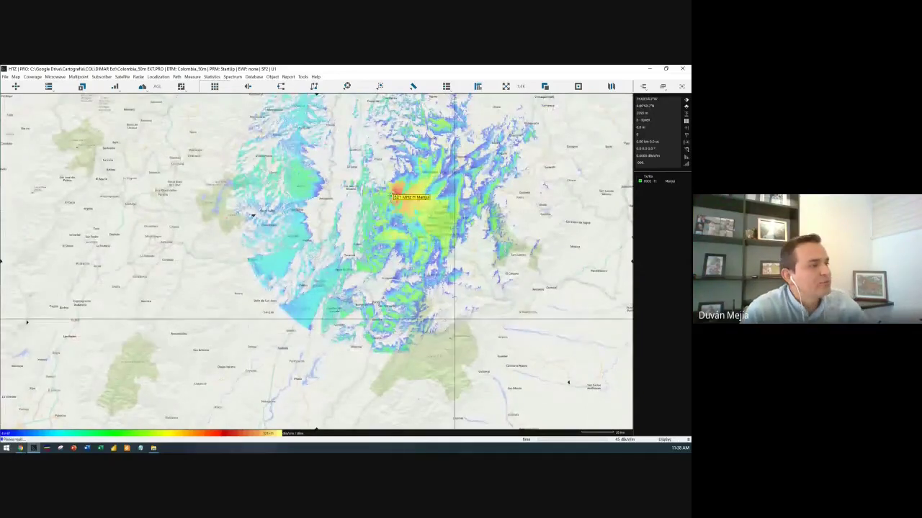
left_click_drag(452, 348, 486, 225)
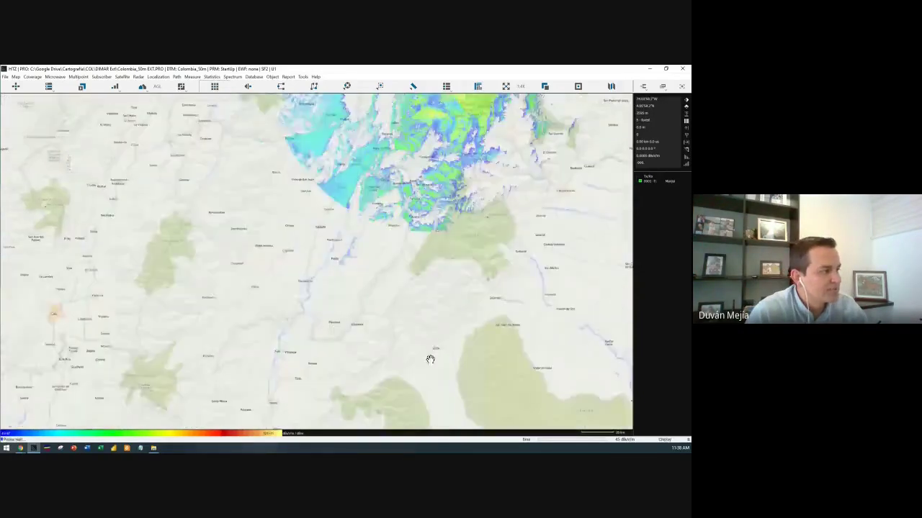
left_click_drag(493, 178, 453, 316)
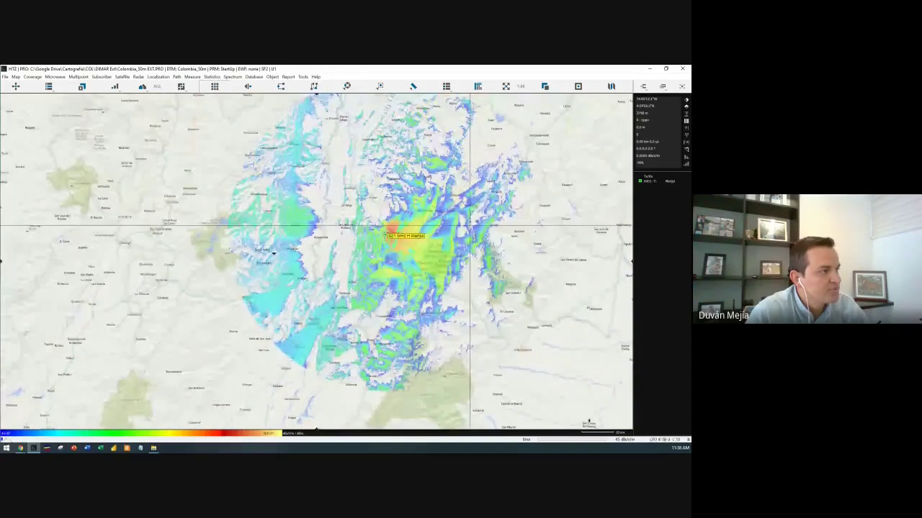
left_click_drag(469, 226, 465, 238)
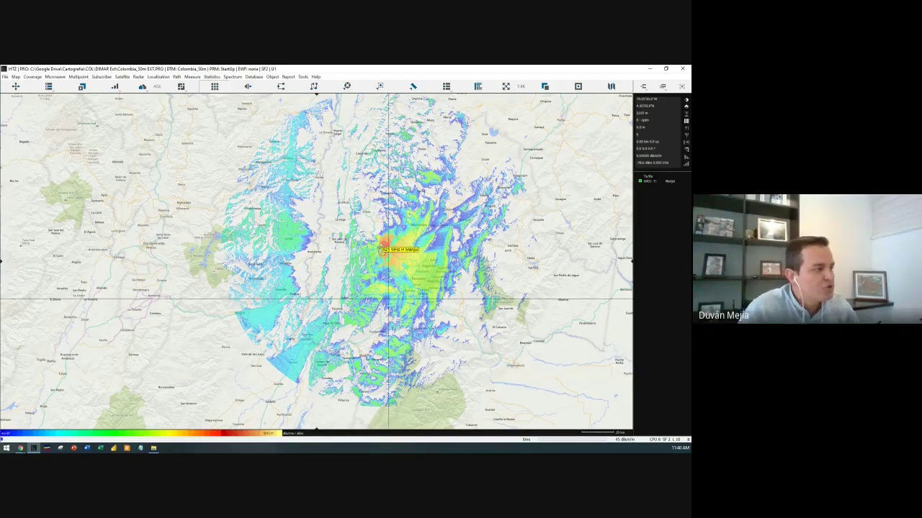
Examine the coverage in detail around the Manjui station and in the mountainous area around Suesca to its northeast.
scroll(383, 250, "up", 3)
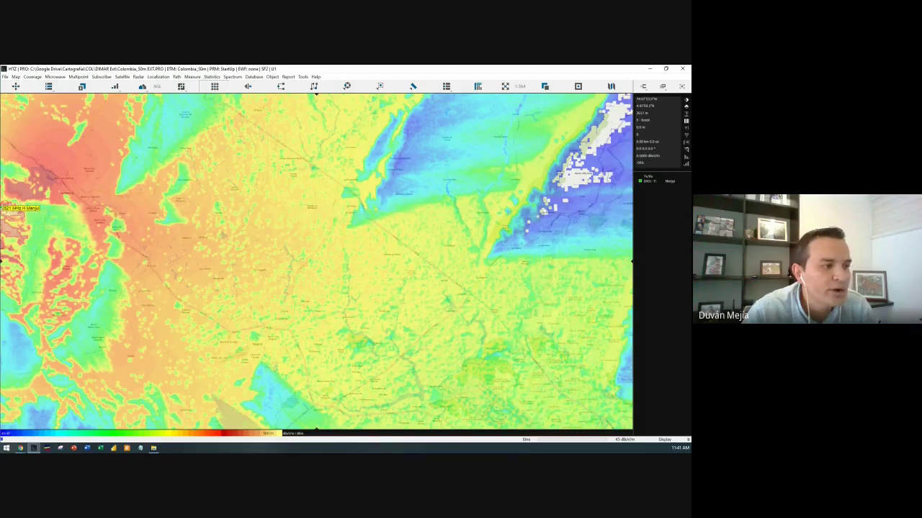
scroll(543, 212, "down", 2)
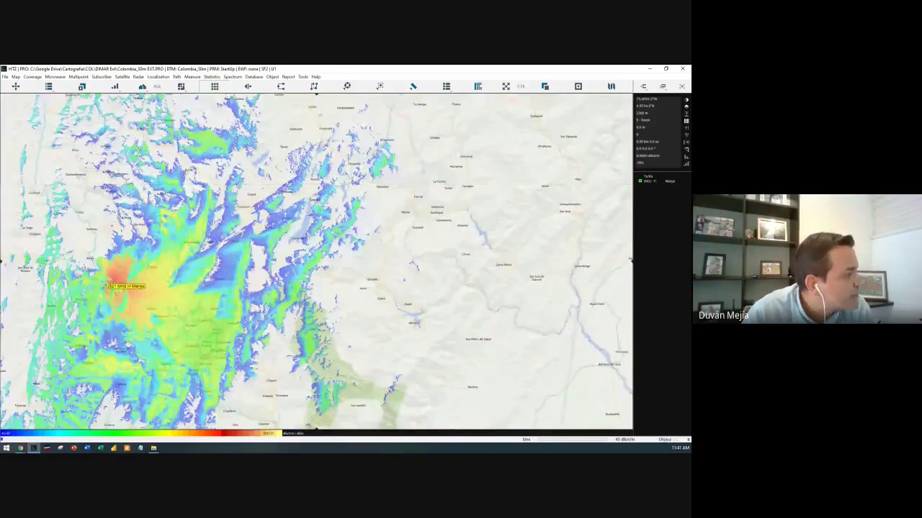
scroll(536, 136, "up", 2)
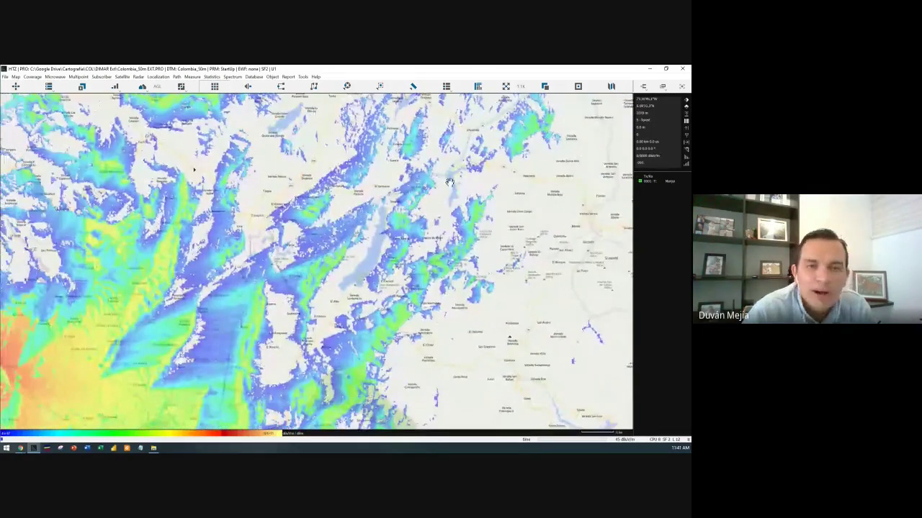
scroll(419, 223, "up", 2)
scroll(419, 223, "up", 3)
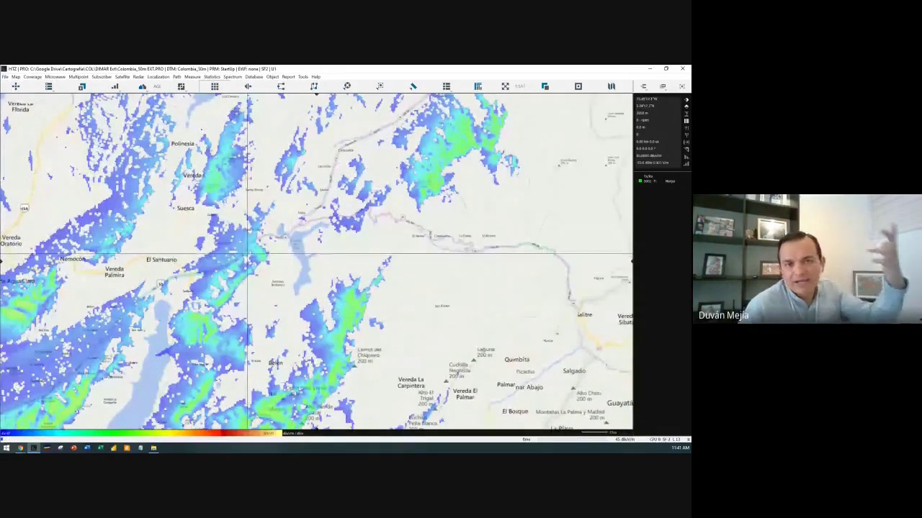
left_click_drag(338, 222, 401, 195)
scroll(401, 194, "down", 1)
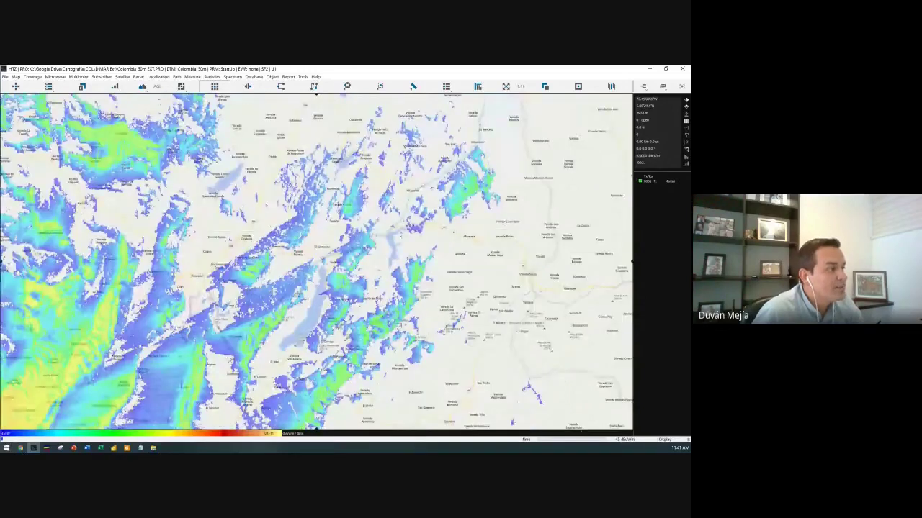
scroll(495, 172, "up", 2)
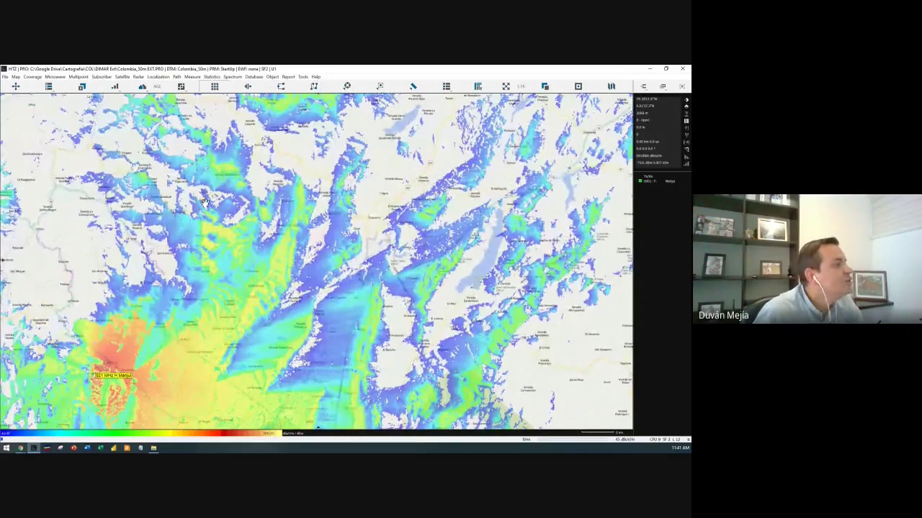
left_click_drag(193, 189, 337, 95)
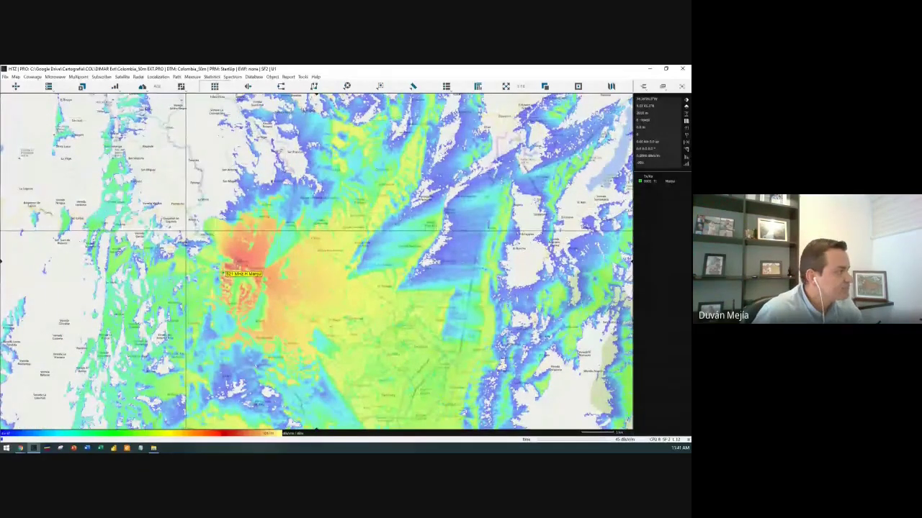
left_click_drag(2, 260, 51, 155)
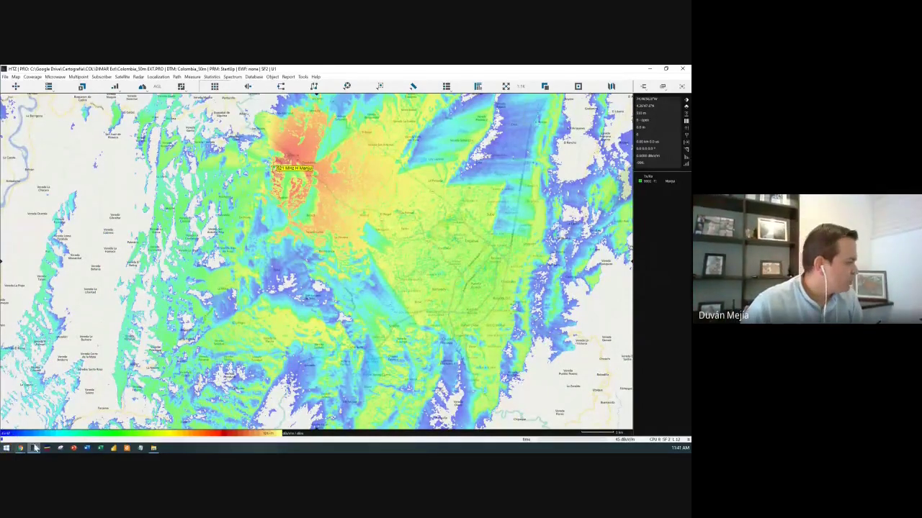
Turn off the 256 color palette for the coverage and inspect the signal classes around the Manjui station.
left_click(60, 437)
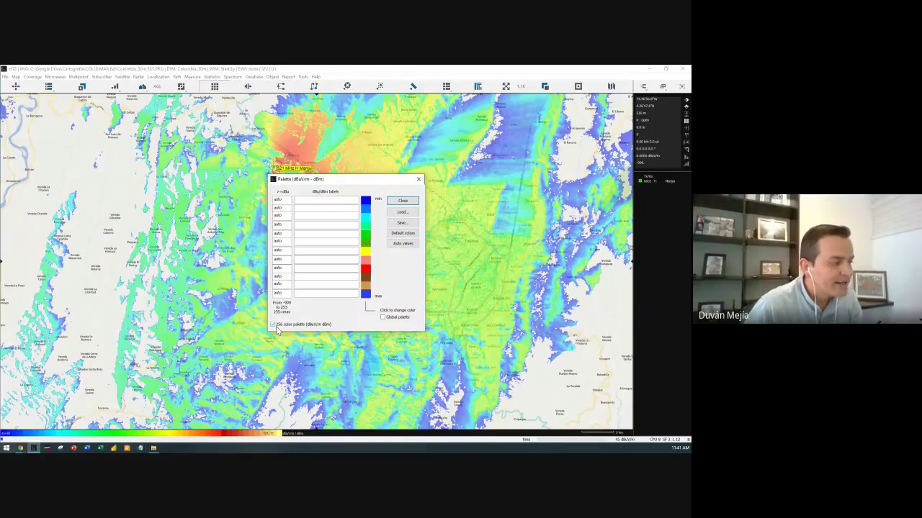
left_click(410, 200)
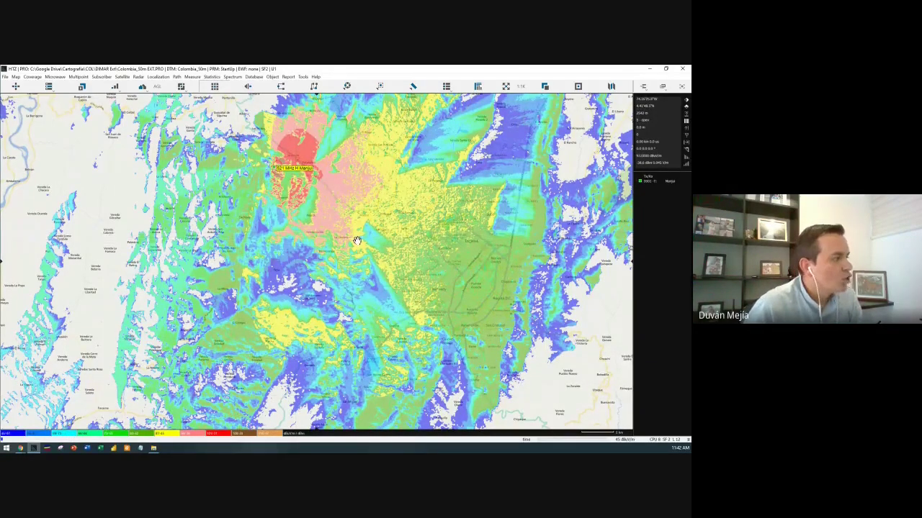
left_click_drag(356, 242, 355, 282)
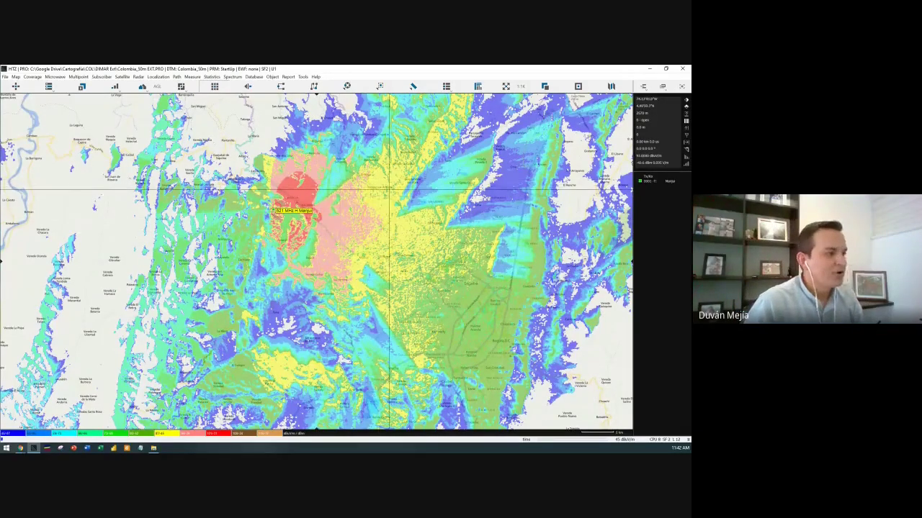
scroll(238, 332, "down", 2)
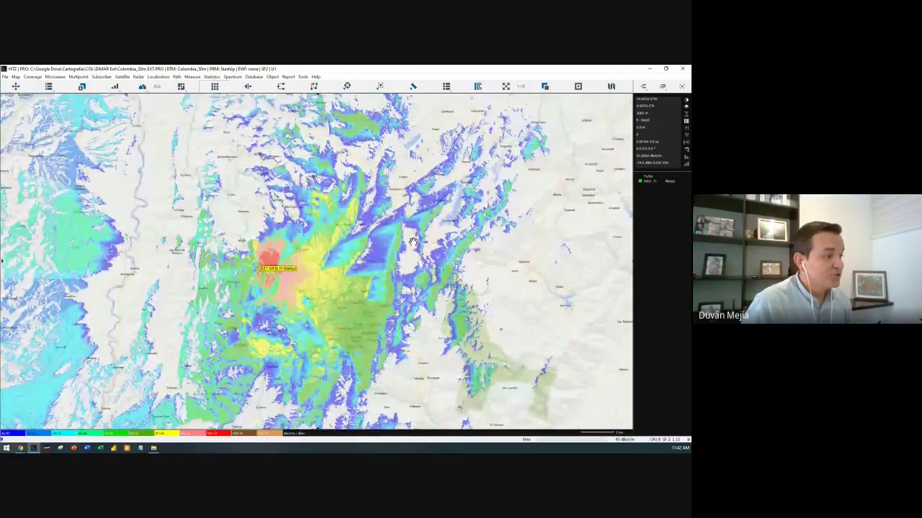
left_click_drag(347, 258, 382, 237)
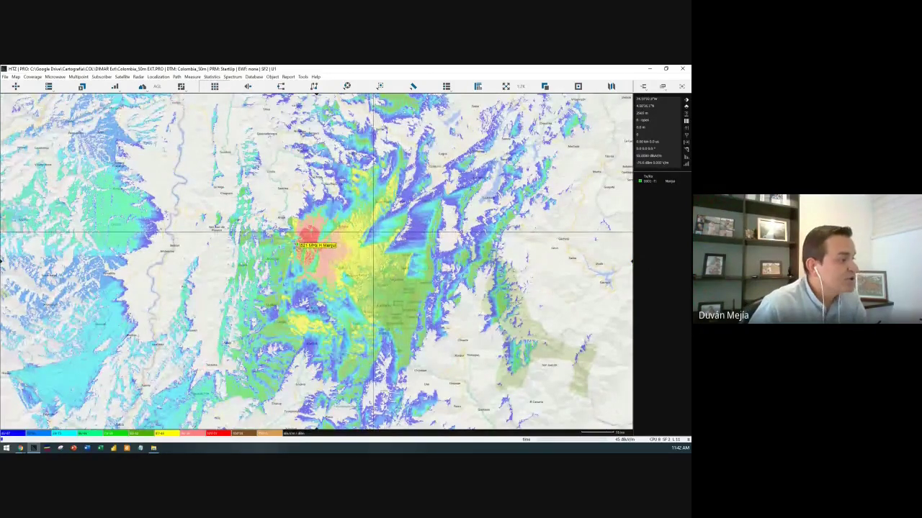
scroll(374, 232, "up", 2)
left_click_drag(254, 241, 285, 226)
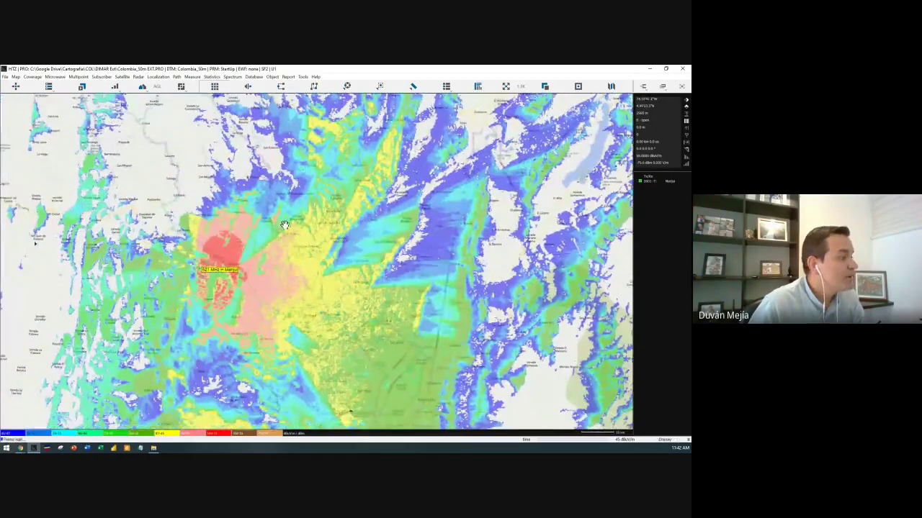
Generate a path profile from the Manjui station to a point about 23.3 km east, keeping the proposed Rx antenna height.
left_click(54, 76)
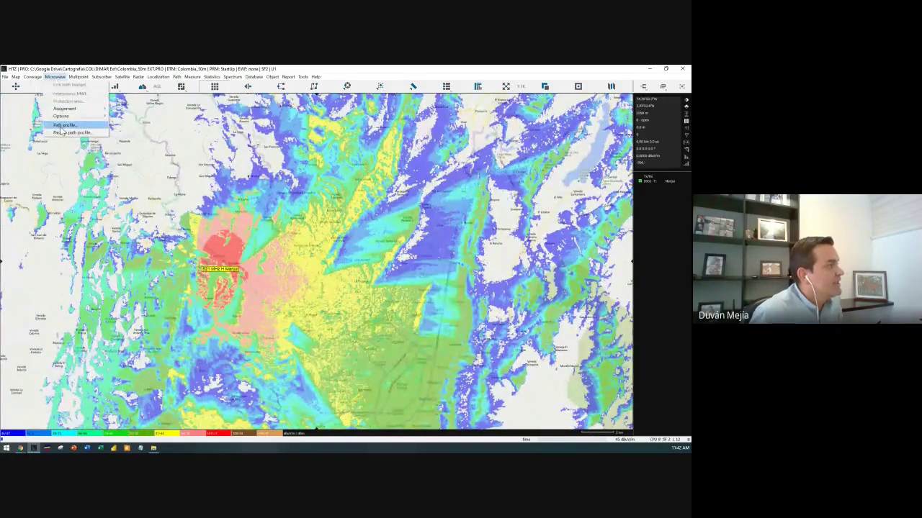
left_click(62, 127)
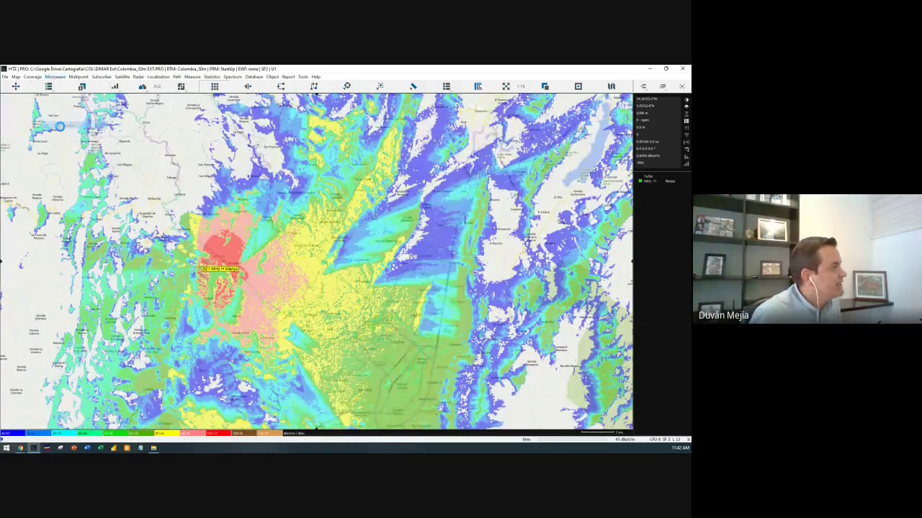
left_click(203, 272)
left_click(212, 271)
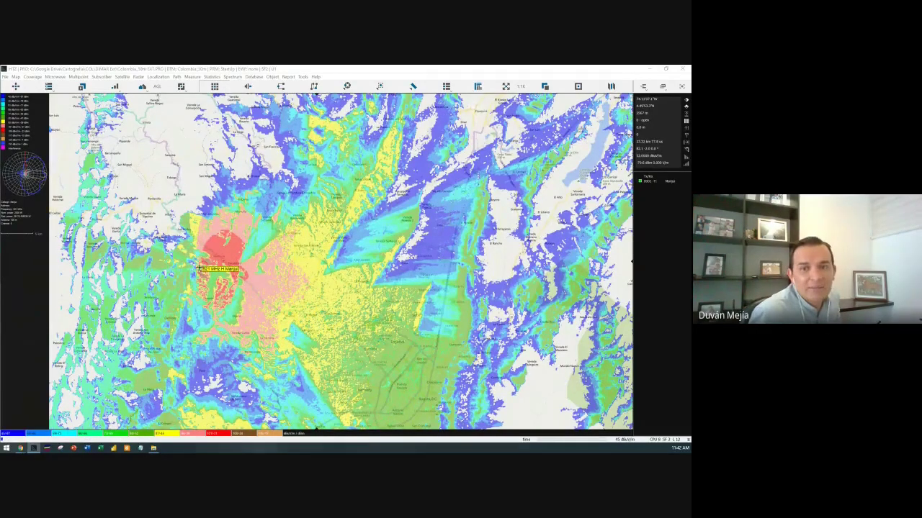
left_click_drag(429, 247, 459, 170)
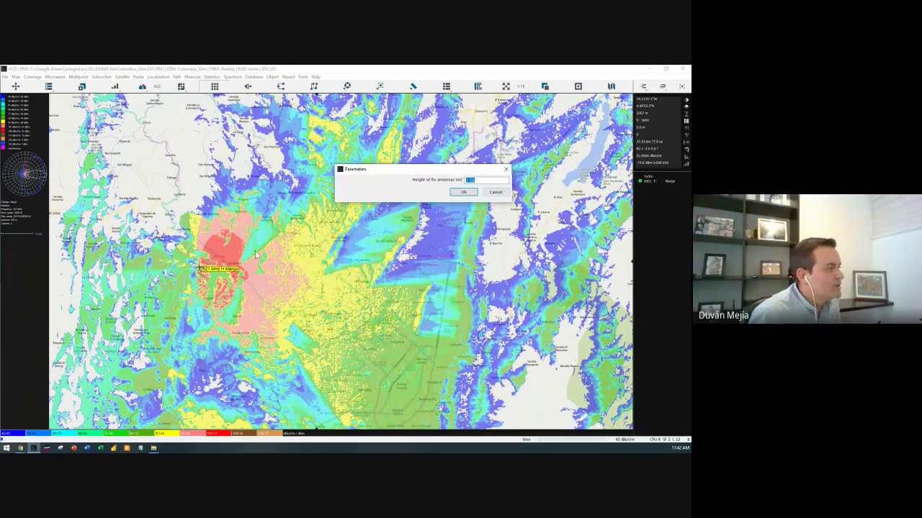
left_click(463, 193)
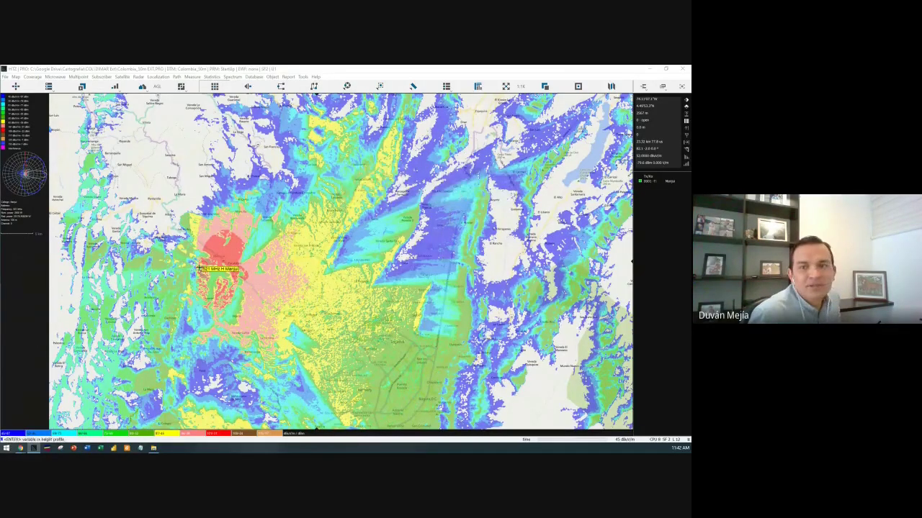
double_click(422, 156)
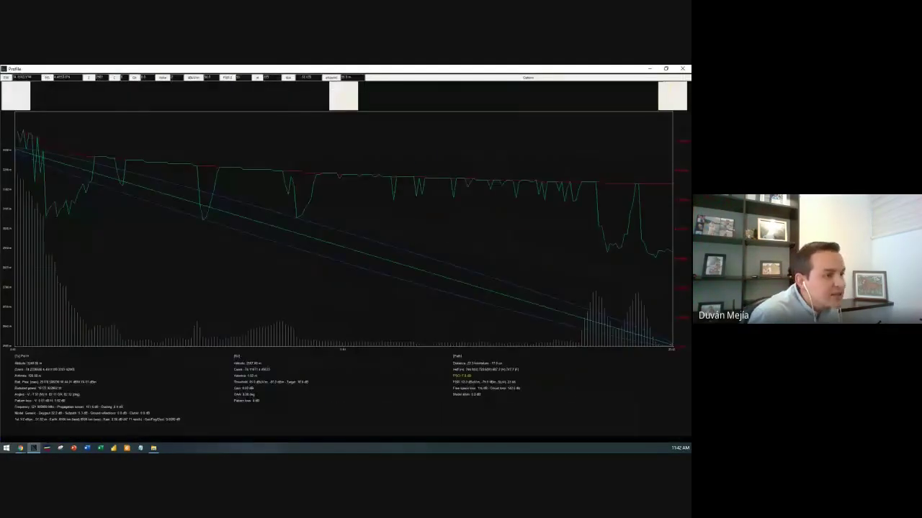
Change the path profile's display options to show the terrain as a solid fill, review the profile and close it.
left_click(554, 78)
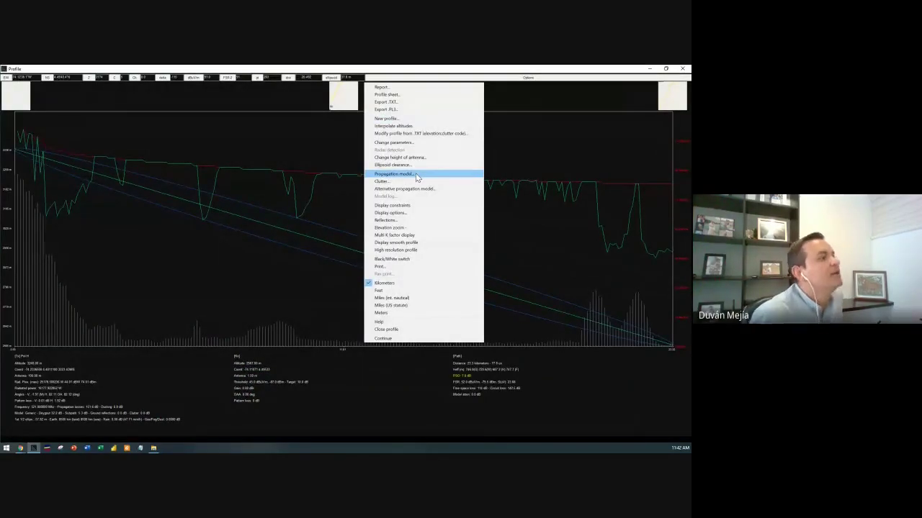
left_click(414, 214)
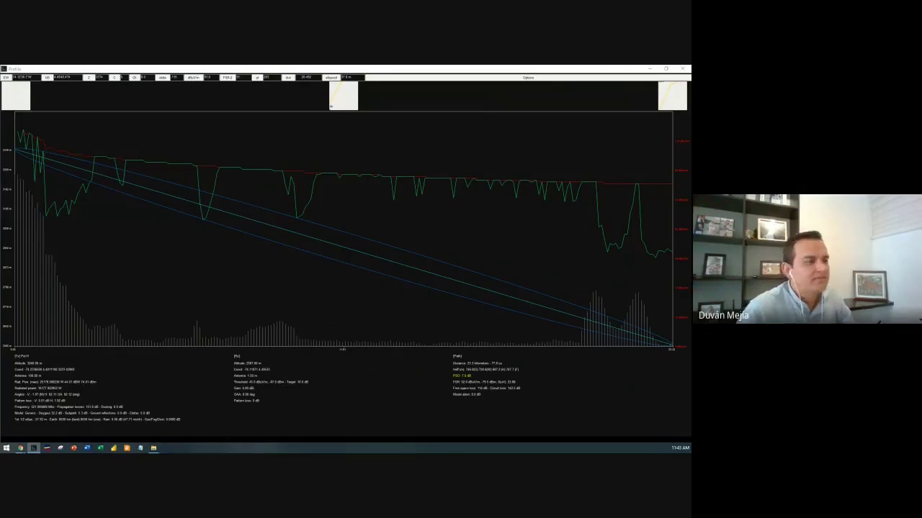
key("Return")
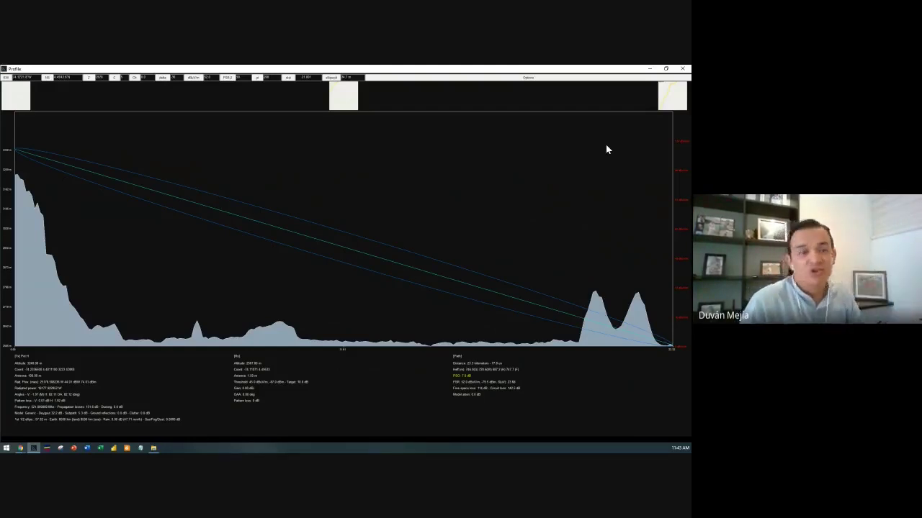
left_click(683, 71)
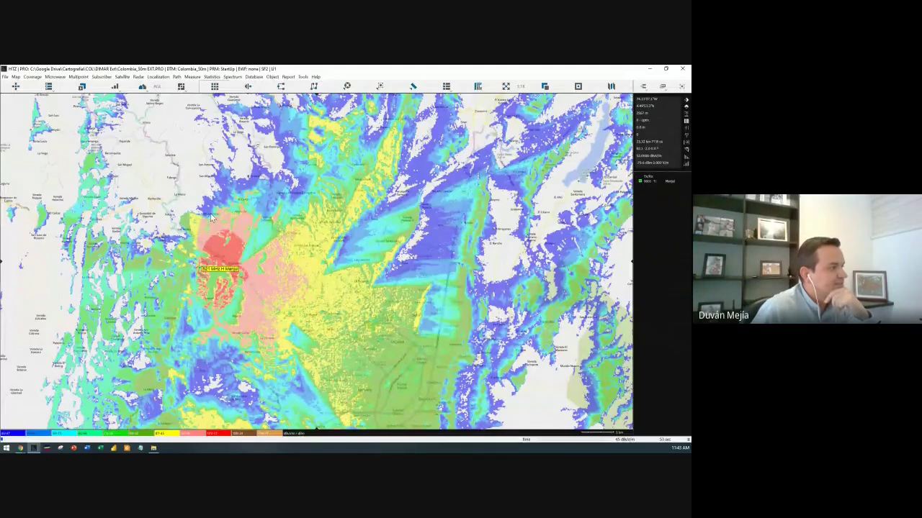
Examine the full extent of the Manjui coverage on the map with the discrete color classes.
scroll(247, 228, "down", 2)
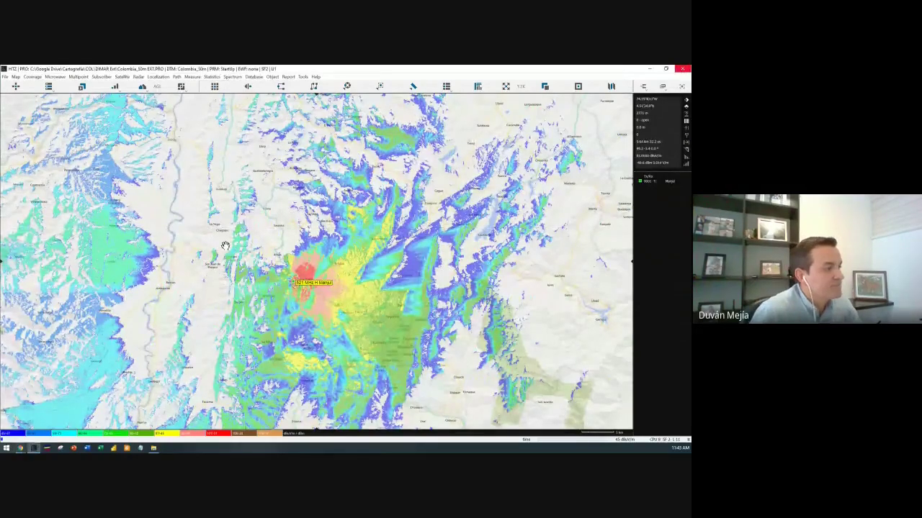
left_click_drag(478, 183, 499, 110)
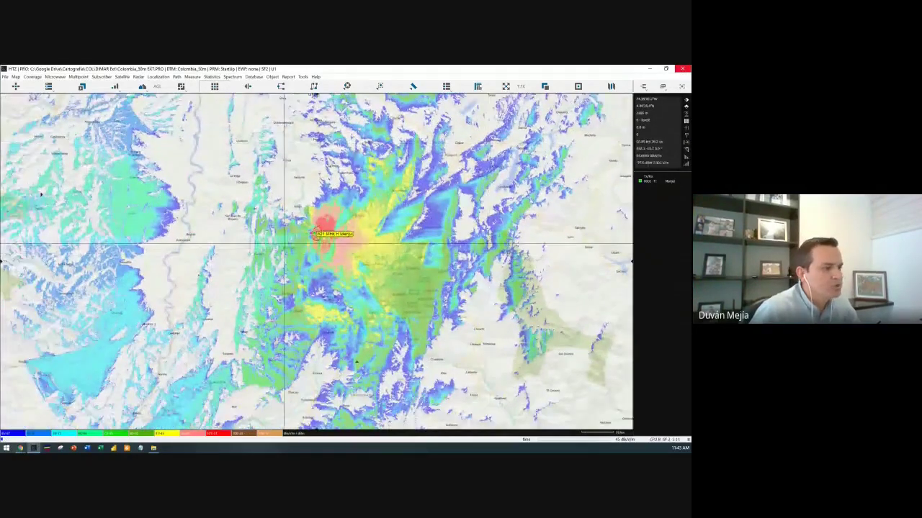
scroll(293, 244, "down", 1)
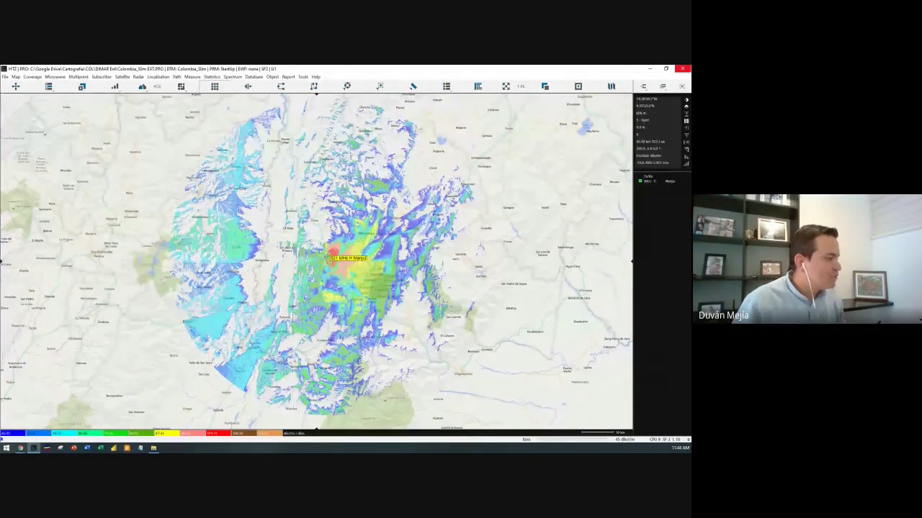
Switch to Google Jamboard in the browser and create a new blank jam.
left_click(75, 448)
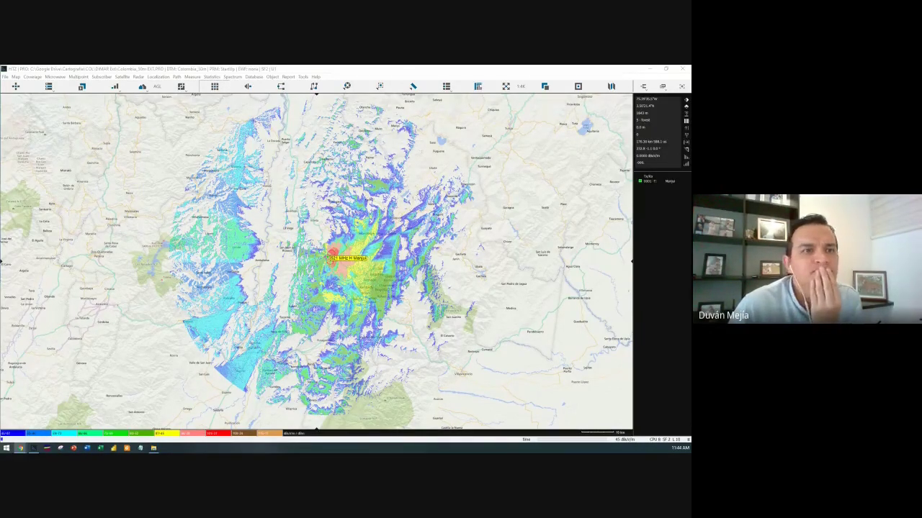
key("alt+Tab")
key("super+Left")
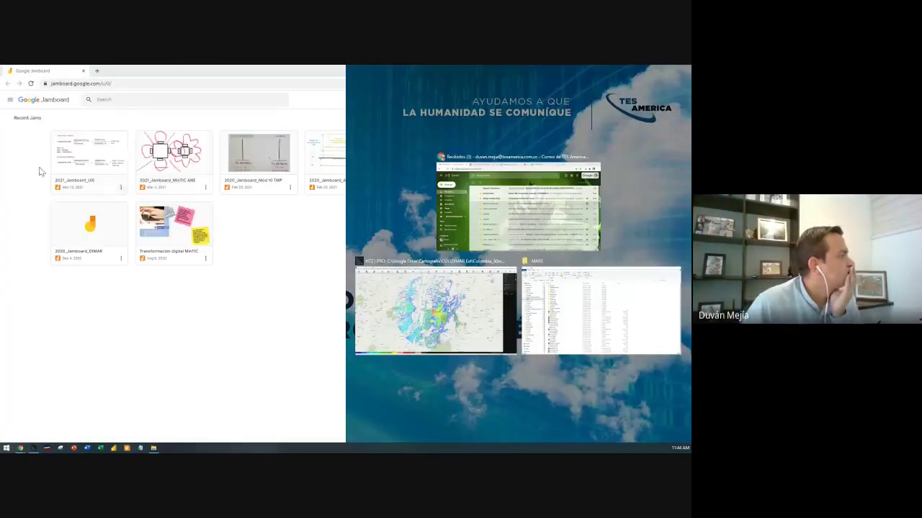
double_click(315, 75)
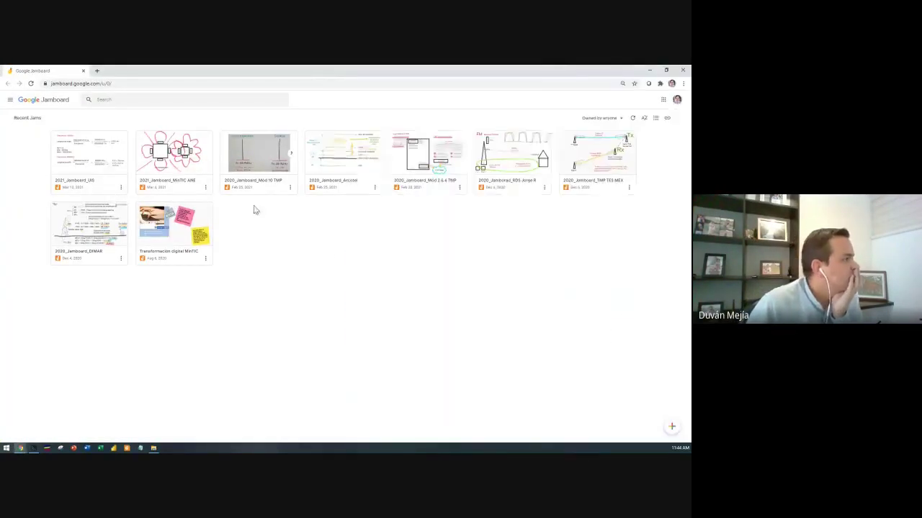
left_click(10, 101)
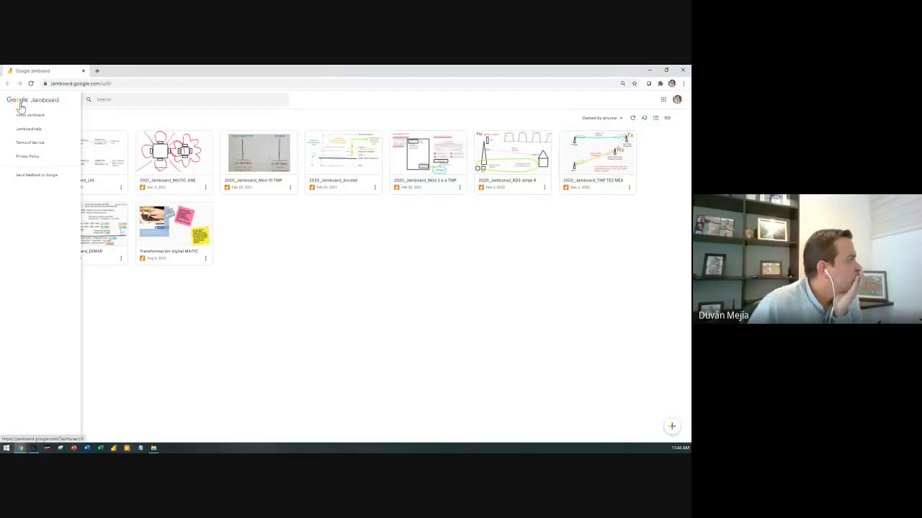
left_click(15, 103)
left_click(671, 426)
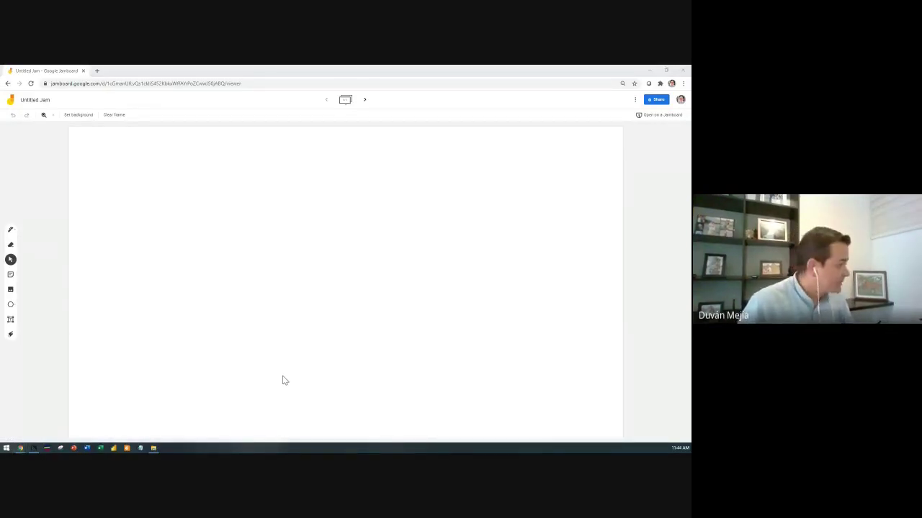
Capture the coverage color legend from HTZ, paste it into the blank jam and enlarge it to nearly the frame's full width.
key("alt+Tab")
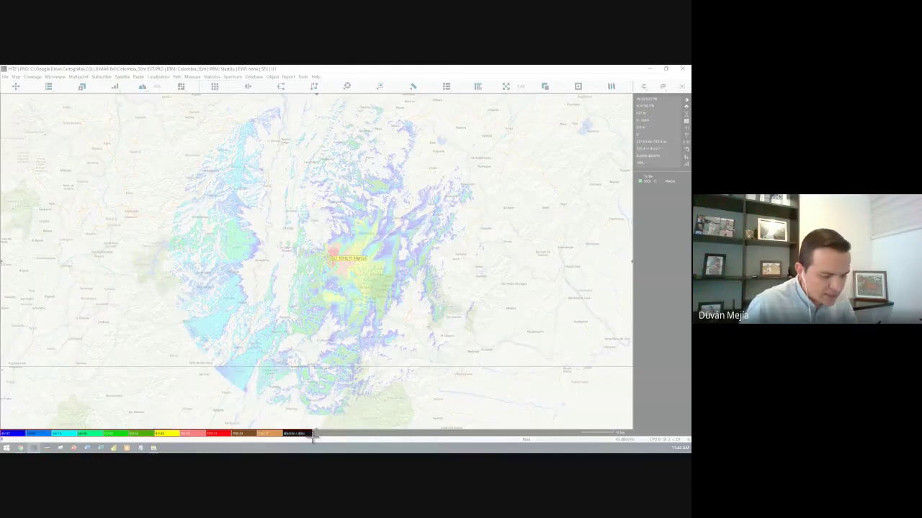
key("alt+Tab")
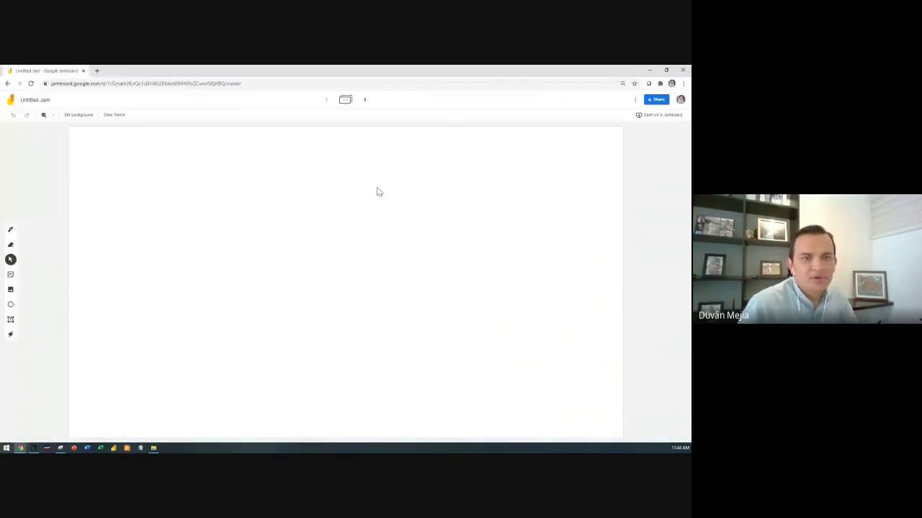
key("ctrl+v")
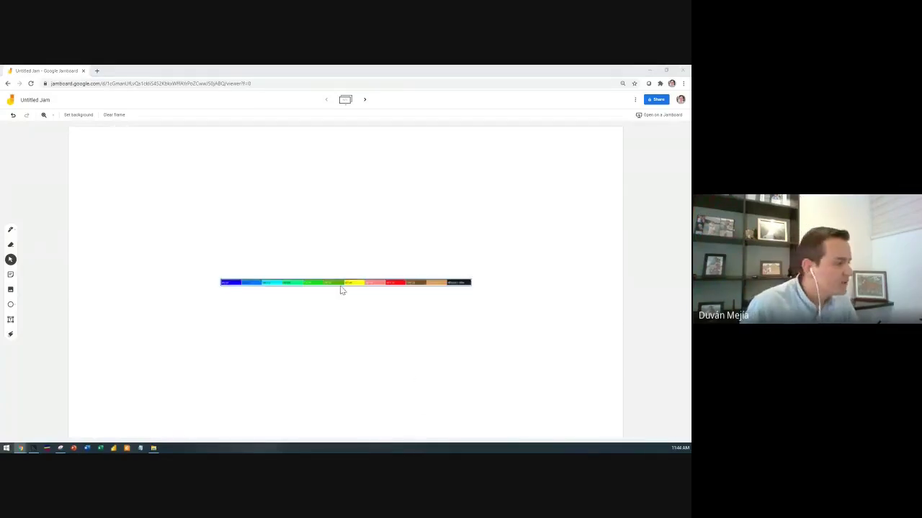
left_click_drag(341, 287, 249, 218)
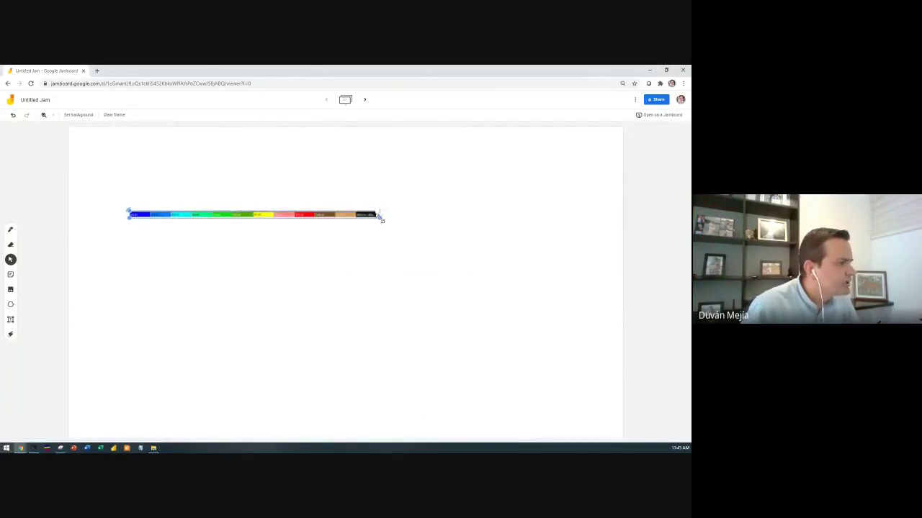
left_click_drag(381, 219, 652, 223)
left_click_drag(343, 216, 337, 317)
left_click(329, 309)
left_click(356, 275)
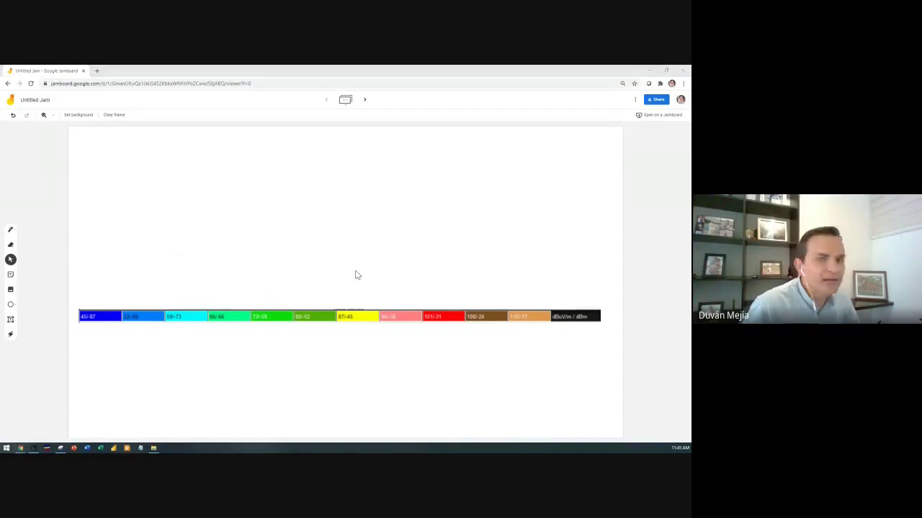
Snip the full Manjui coverage area from the HTZ map and paste it into the jam.
key("alt+Tab")
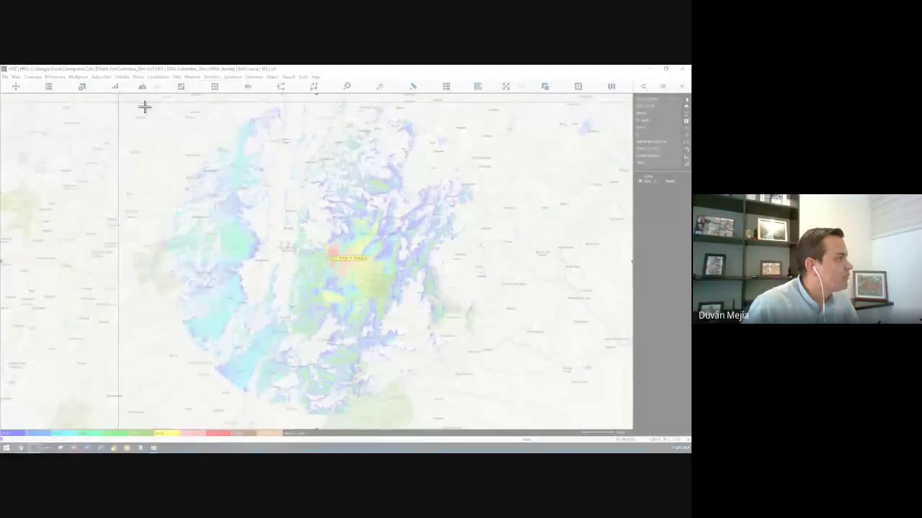
left_click_drag(141, 108, 505, 417)
left_click_drag(505, 417, 505, 416)
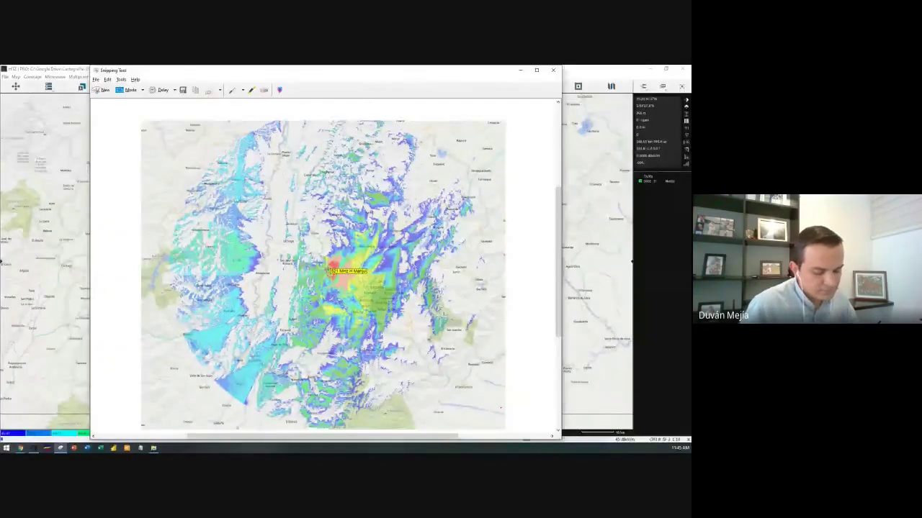
key("alt+Tab")
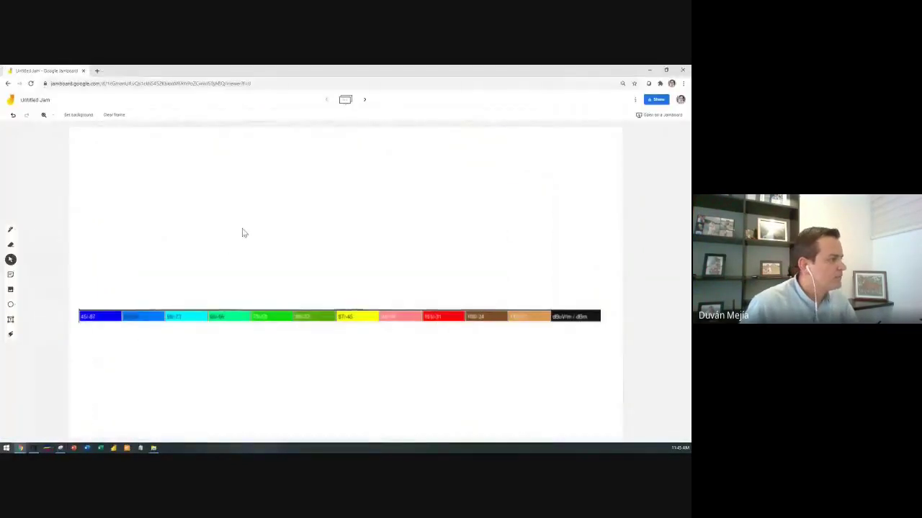
key("ctrl+v")
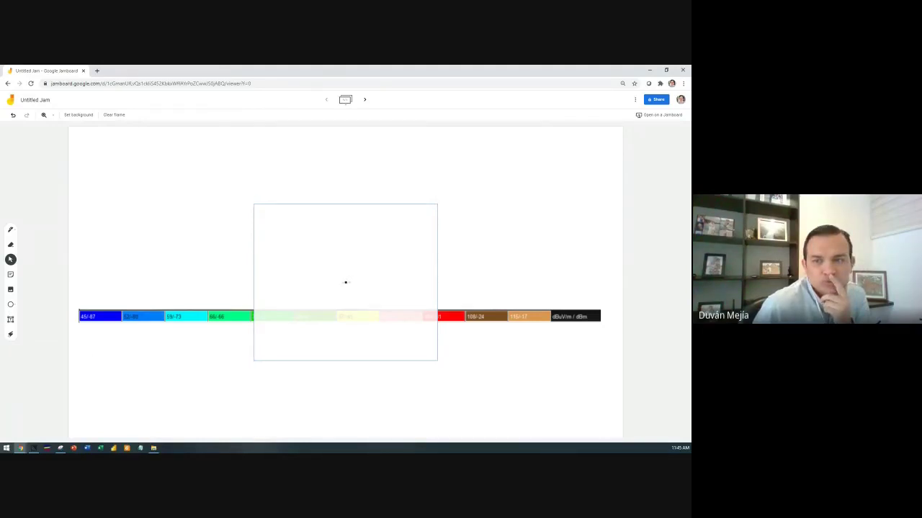
Move the legend to the lower edge of the jam frame and enlarge the coverage image centered above it.
left_click_drag(387, 282, 408, 215)
left_click_drag(435, 316, 453, 404)
left_click(453, 286)
left_click_drag(454, 293, 576, 397)
left_click_drag(426, 295, 362, 292)
left_click(544, 291)
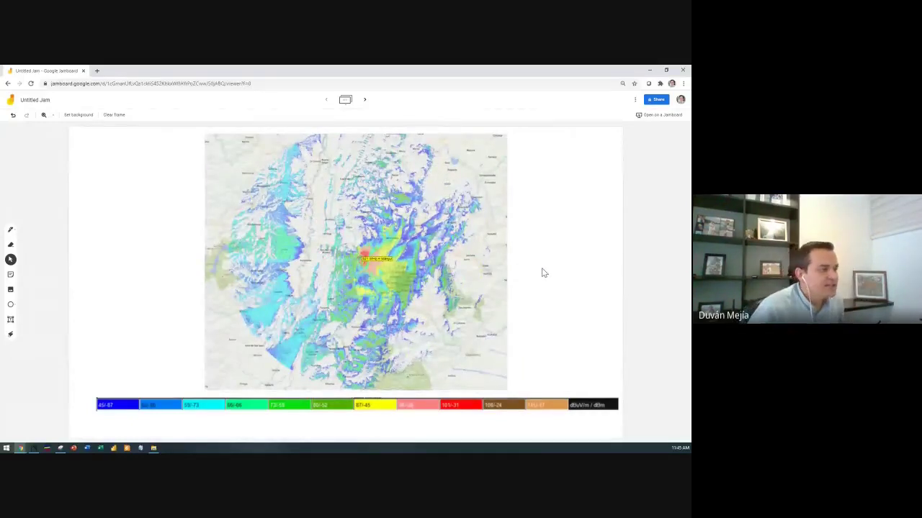
Shift the color legend toward the frame's left edge and widen it to span the frame.
left_click(137, 407)
left_click_drag(192, 405, 172, 406)
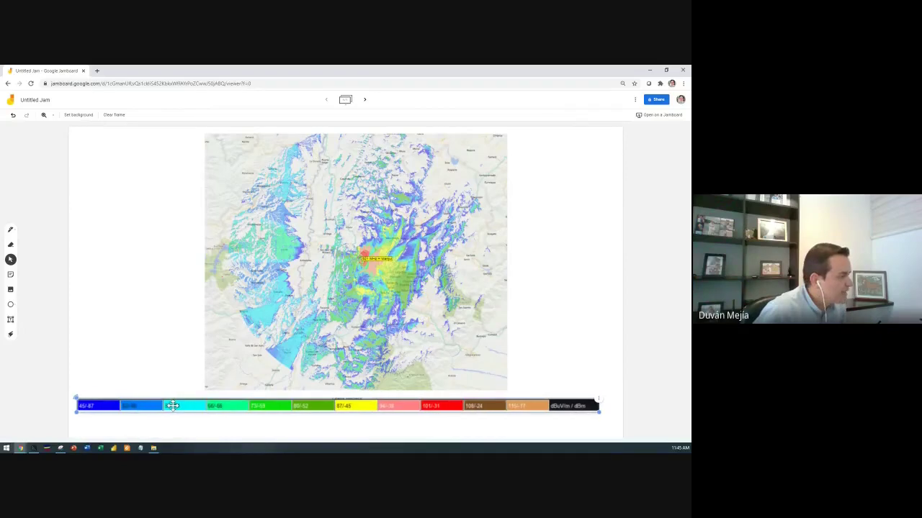
left_click_drag(596, 412, 617, 424)
left_click(441, 435)
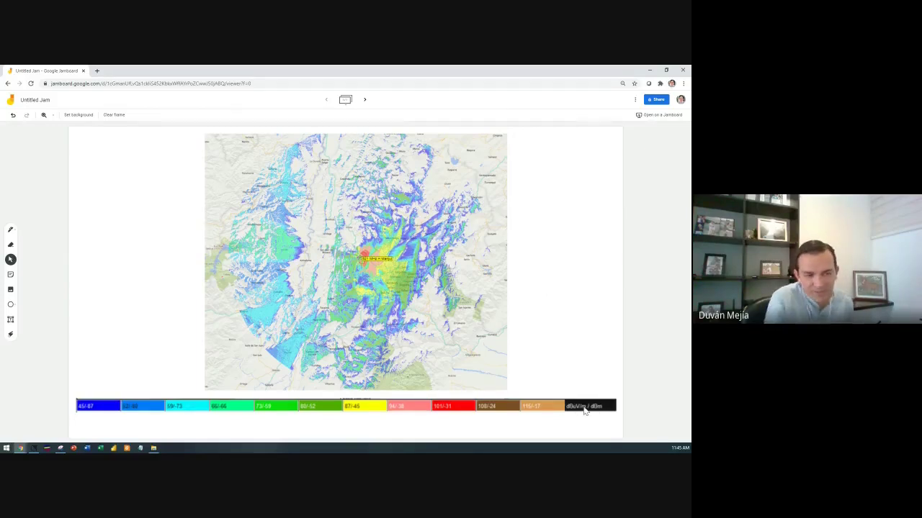
Point out the legend's dBuV/m / dBm units, the 45/-87 class and the succession of color classes with the laser.
left_click(10, 334)
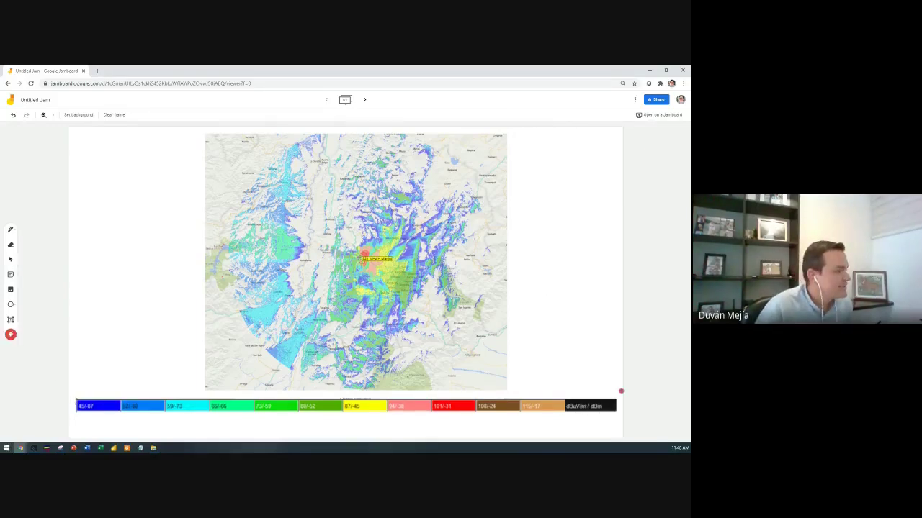
mouse_move(568, 393)
left_mouse_down()
mouse_move(593, 405)
mouse_move(567, 395)
mouse_move(559, 417)
mouse_move(585, 421)
mouse_move(595, 397)
mouse_move(599, 405)
left_mouse_up()
mouse_move(578, 370)
left_mouse_down()
mouse_move(580, 400)
mouse_move(609, 388)
left_mouse_up()
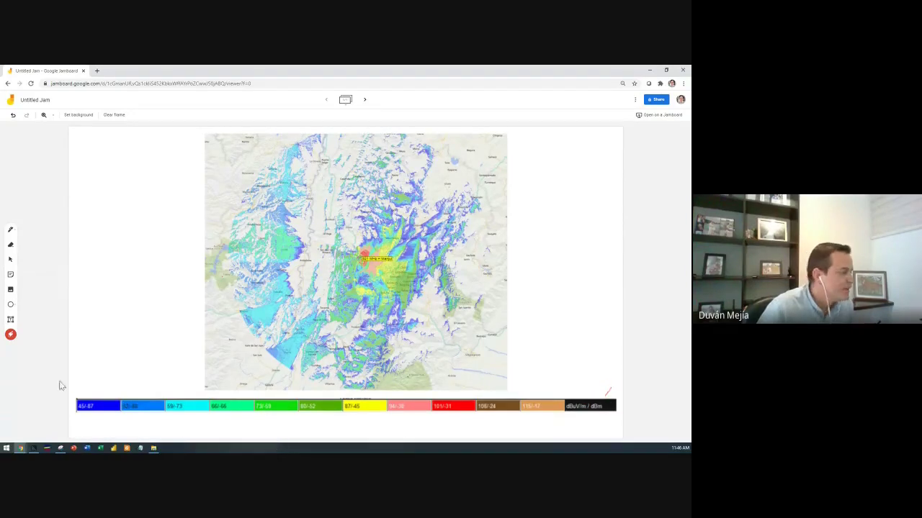
mouse_move(78, 396)
left_mouse_down()
mouse_move(87, 414)
mouse_move(93, 398)
left_mouse_up()
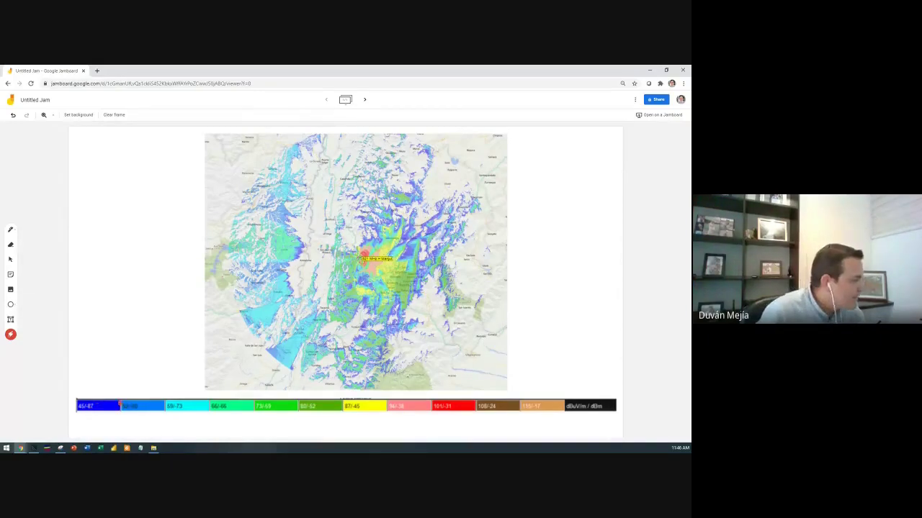
mouse_move(118, 393)
left_mouse_down()
mouse_move(121, 414)
mouse_move(128, 389)
mouse_move(133, 397)
left_mouse_up()
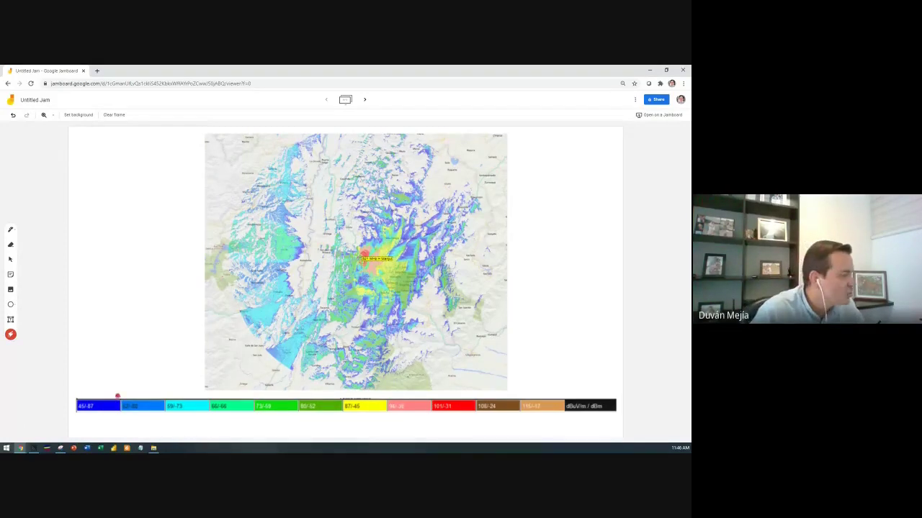
mouse_move(118, 397)
left_mouse_down()
mouse_move(117, 387)
mouse_move(119, 400)
left_mouse_up()
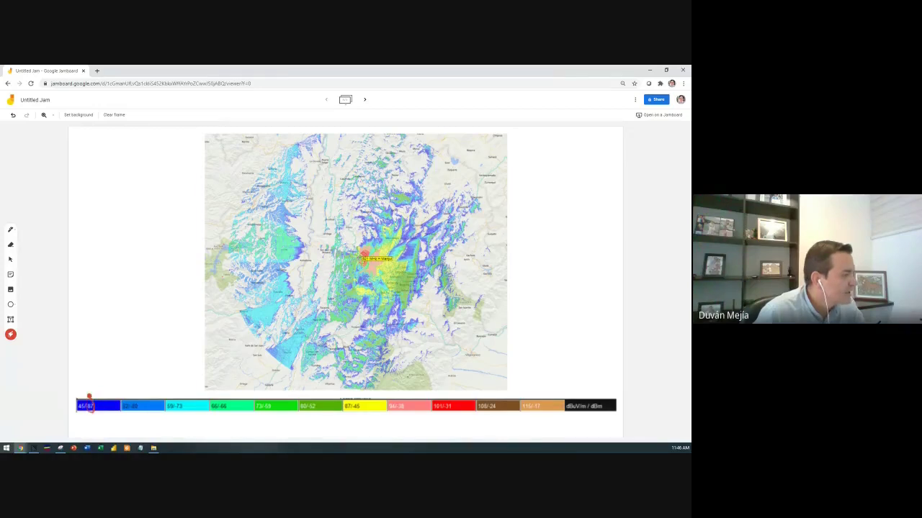
mouse_move(132, 400)
left_mouse_down()
mouse_move(135, 415)
mouse_move(118, 394)
left_mouse_up()
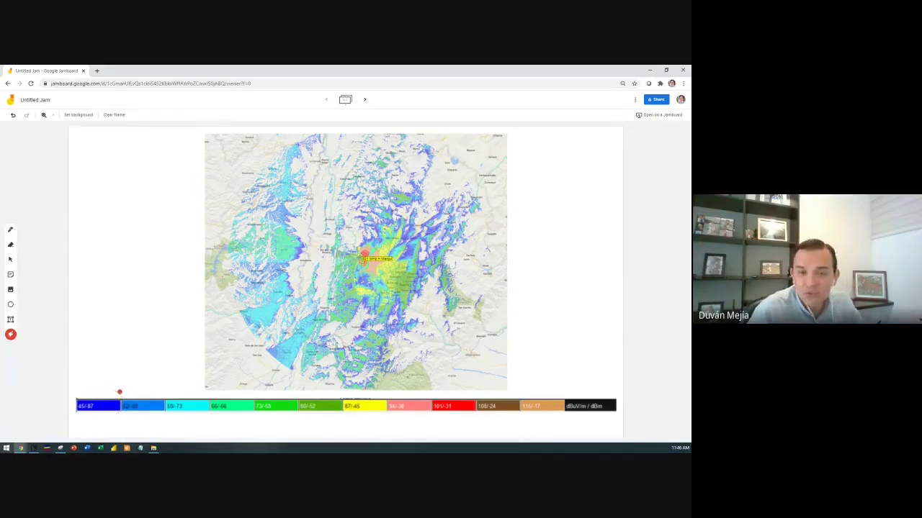
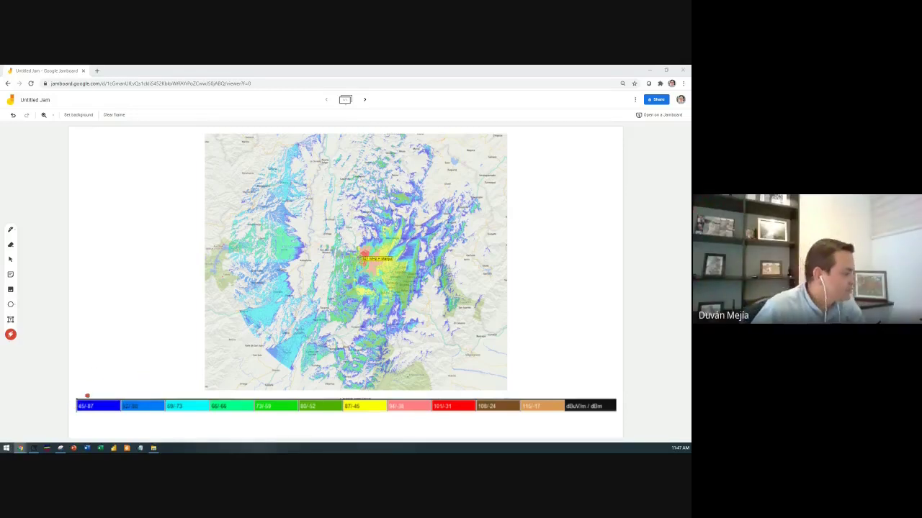
left_click_drag(87, 396, 86, 379)
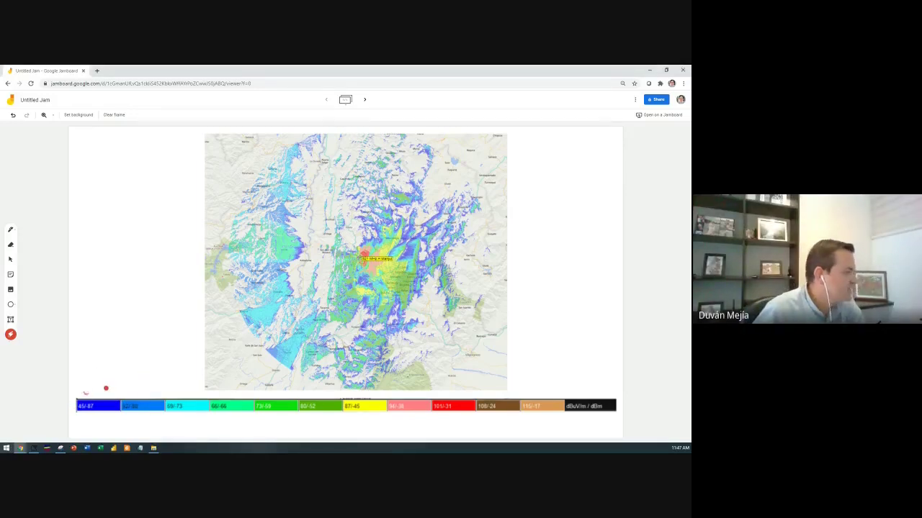
mouse_move(141, 377)
left_mouse_down()
mouse_move(179, 395)
mouse_move(207, 378)
mouse_move(227, 396)
mouse_move(497, 395)
left_mouse_up()
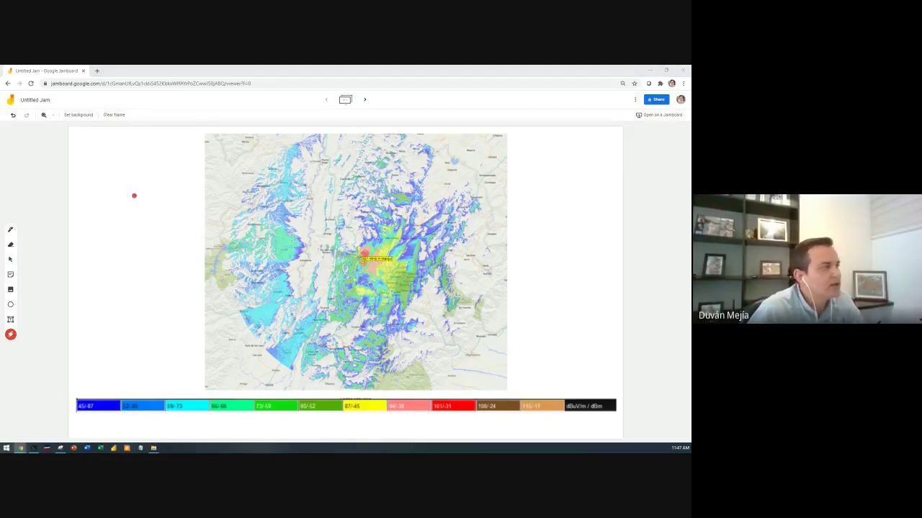
Return to the HTZ coverage map and close the Snipping Tool without saving the snip.
left_click(650, 72)
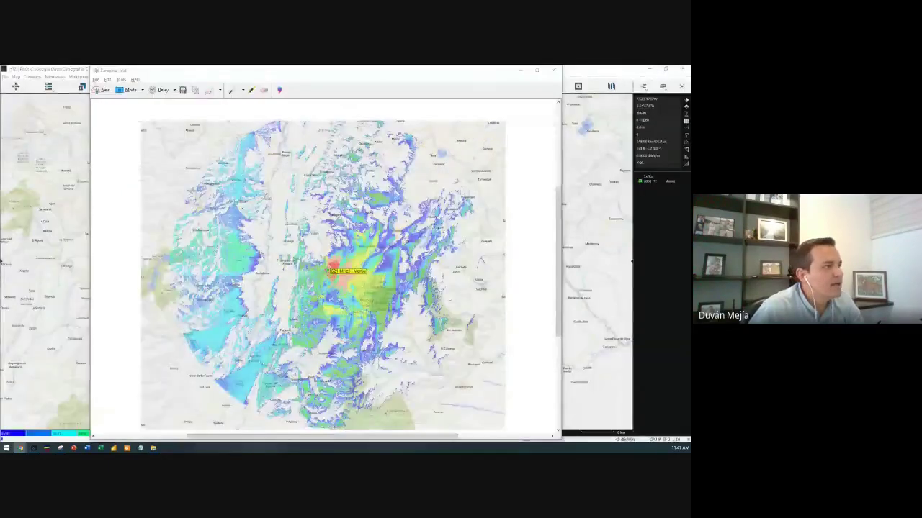
left_click(553, 70)
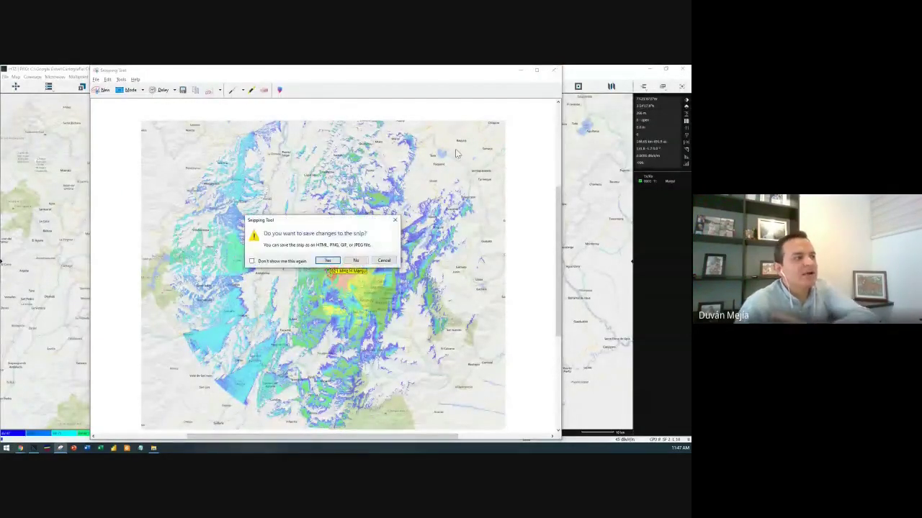
left_click(355, 261)
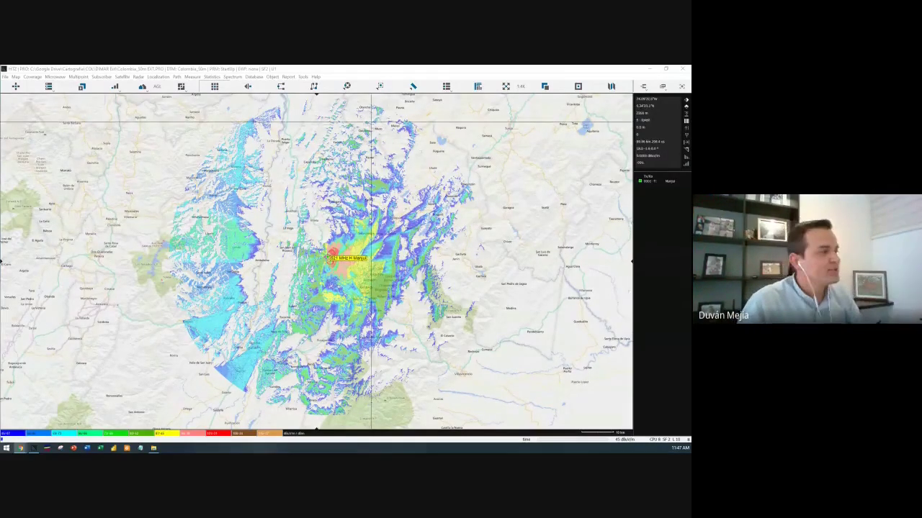
Open the user palette, move its dialog clear of the map center and set the first dBu threshold to 66.
left_click(303, 78)
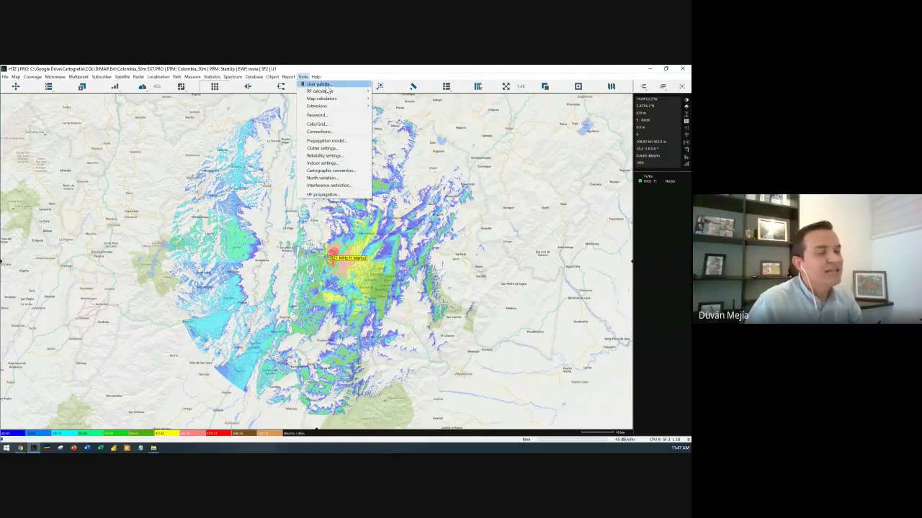
left_click(326, 85)
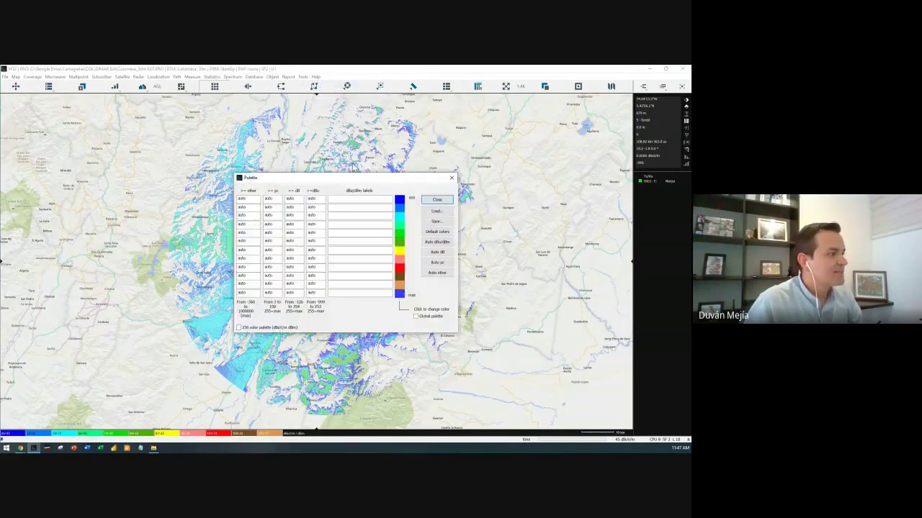
left_click_drag(342, 179, 316, 118)
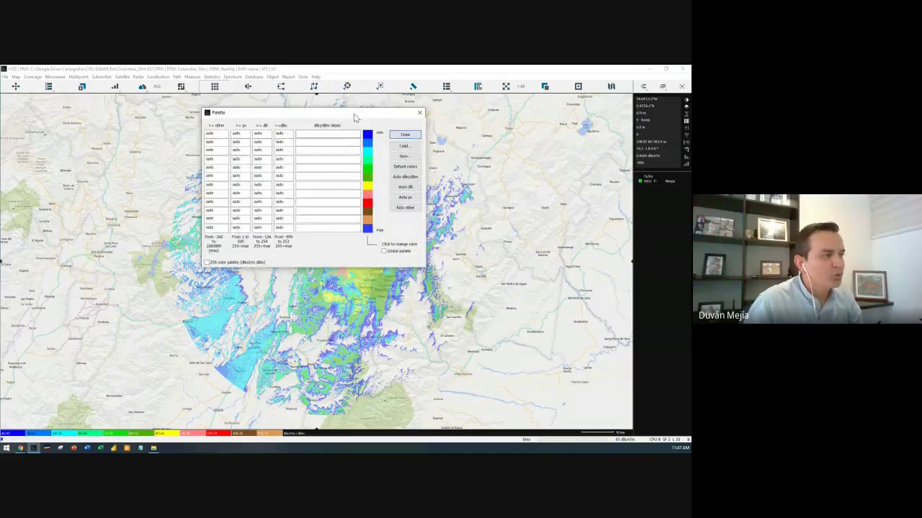
left_click(291, 134)
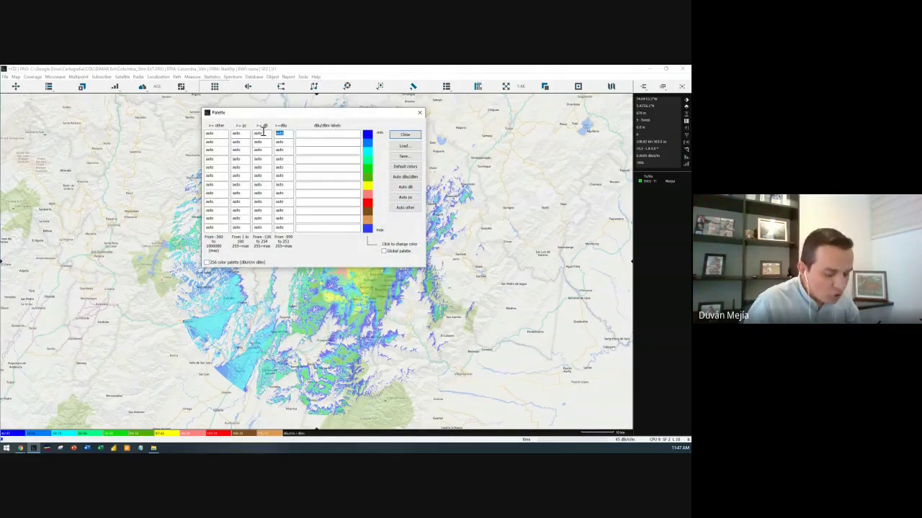
type("66")
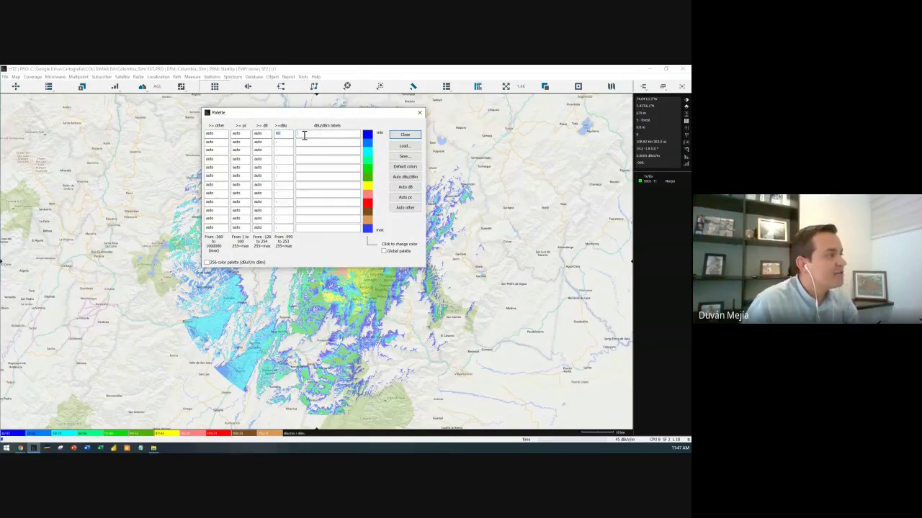
key("Tab")
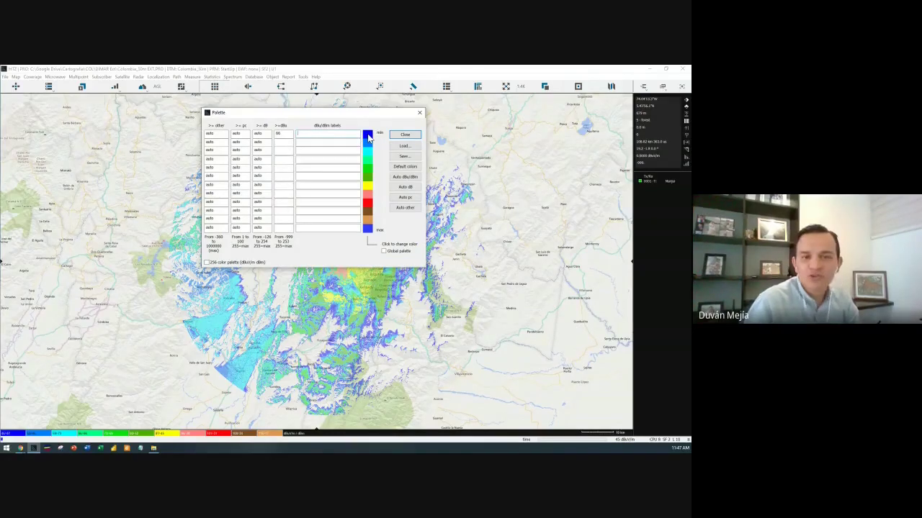
Apply the 66 dBu palette to the map, and reopen the user palette to set the first threshold to 45 dBu.
left_click(405, 135)
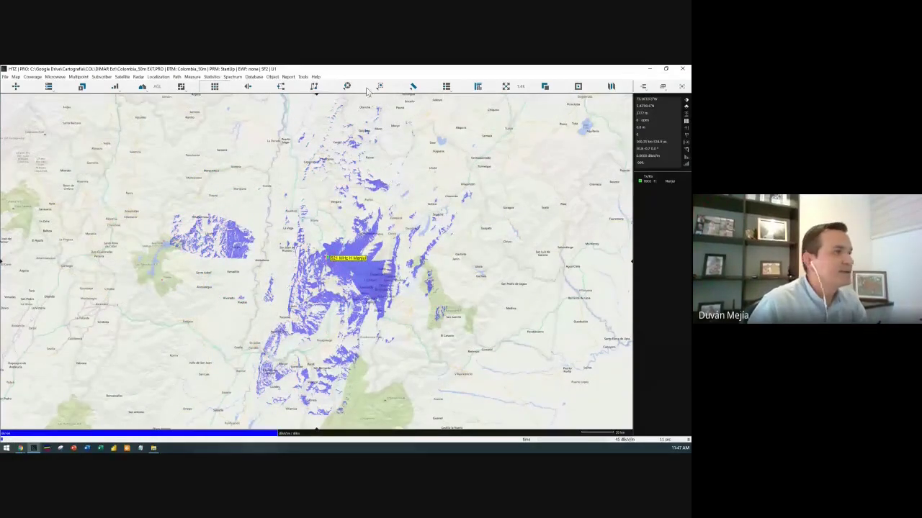
left_click(303, 76)
left_click(319, 88)
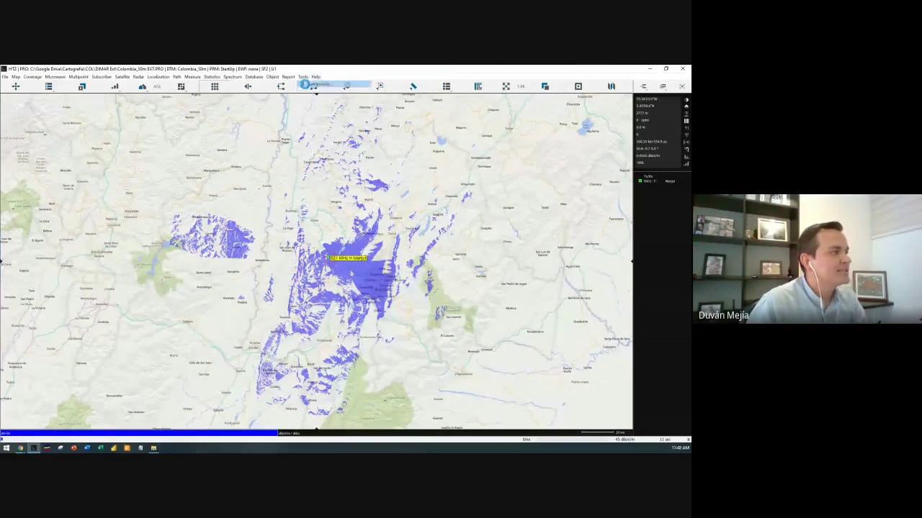
double_click(310, 198)
type("45")
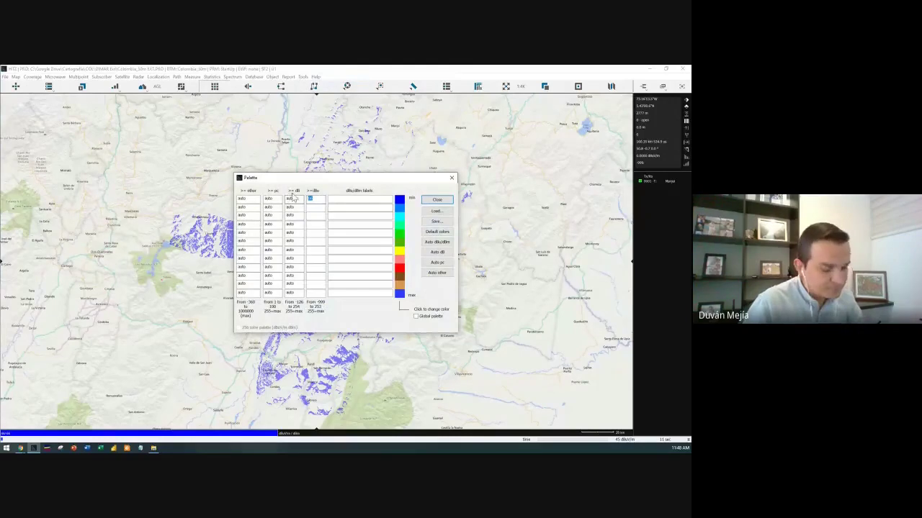
left_click(437, 199)
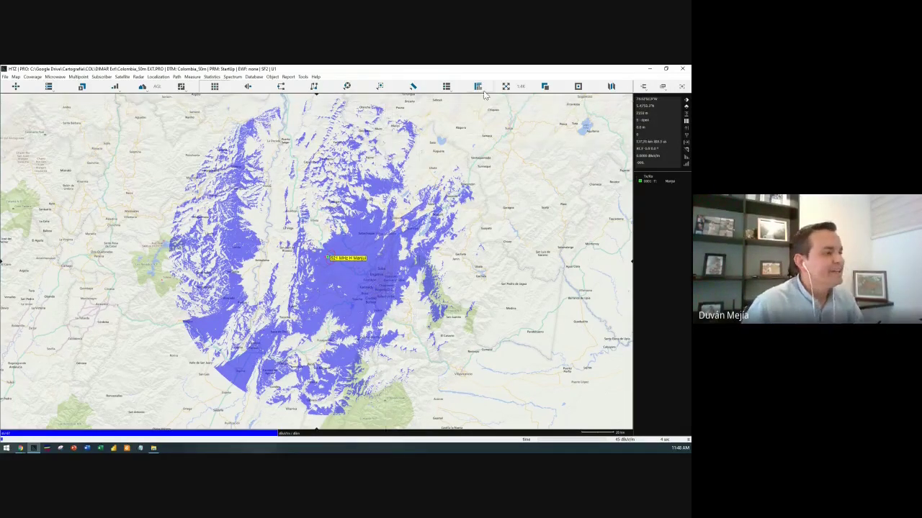
Reopen the user palette and set the second and third dBu thresholds to 65 and 85.
left_click(302, 77)
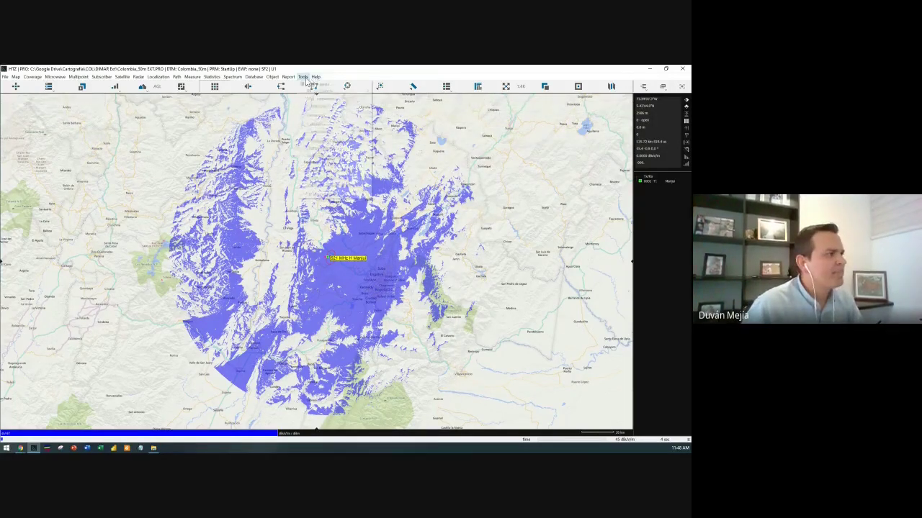
left_click(316, 85)
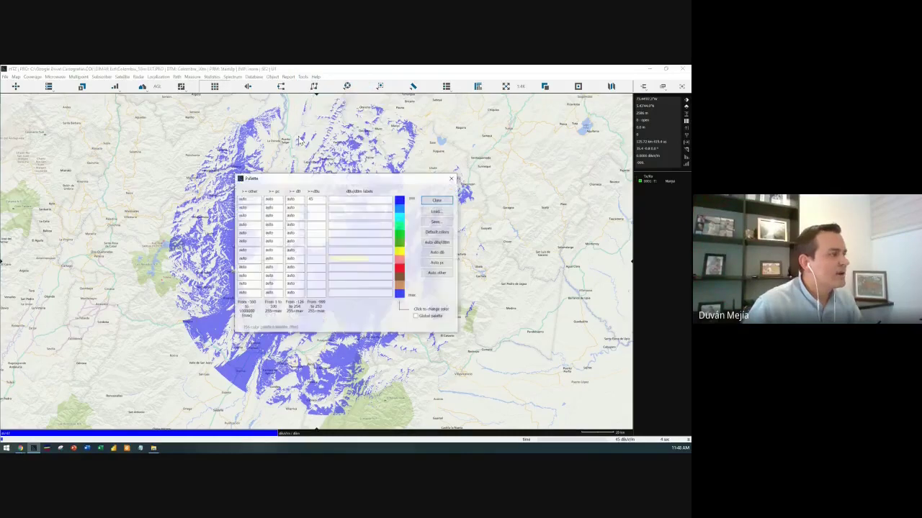
left_click(321, 207)
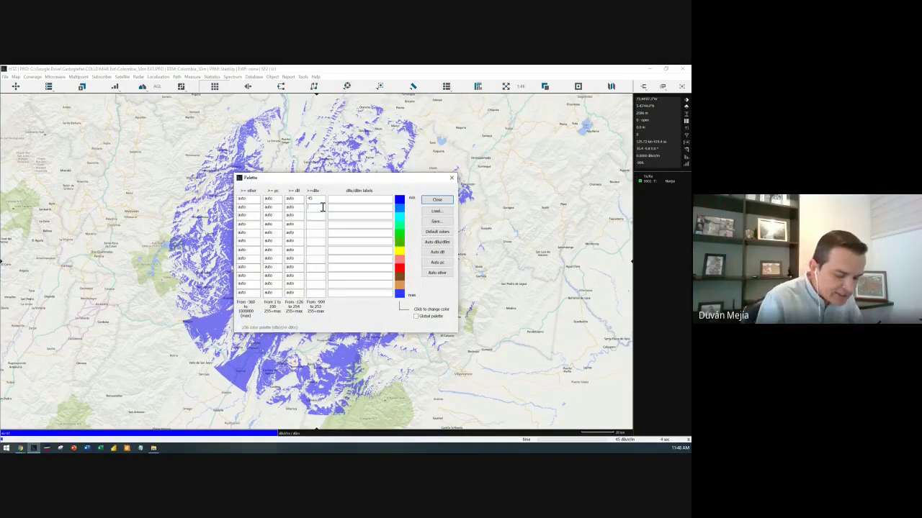
type("4")
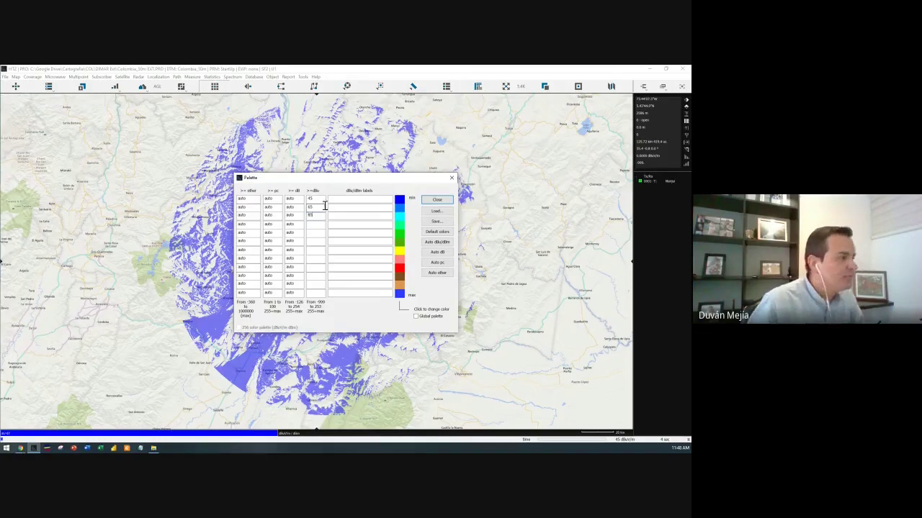
type("5")
Change the color of the 65 dBu class to yellow and the 85 dBu class to red.
left_click(400, 216)
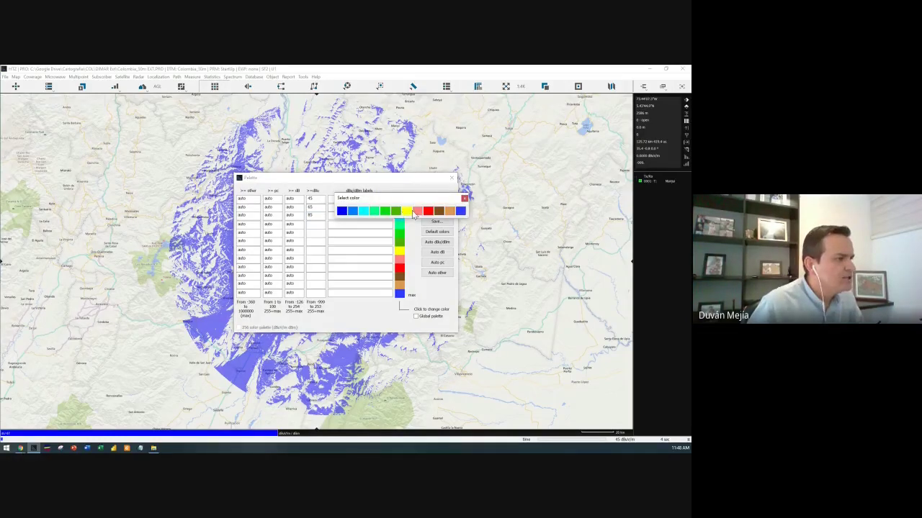
left_click(416, 213)
left_click(400, 220)
left_click(426, 221)
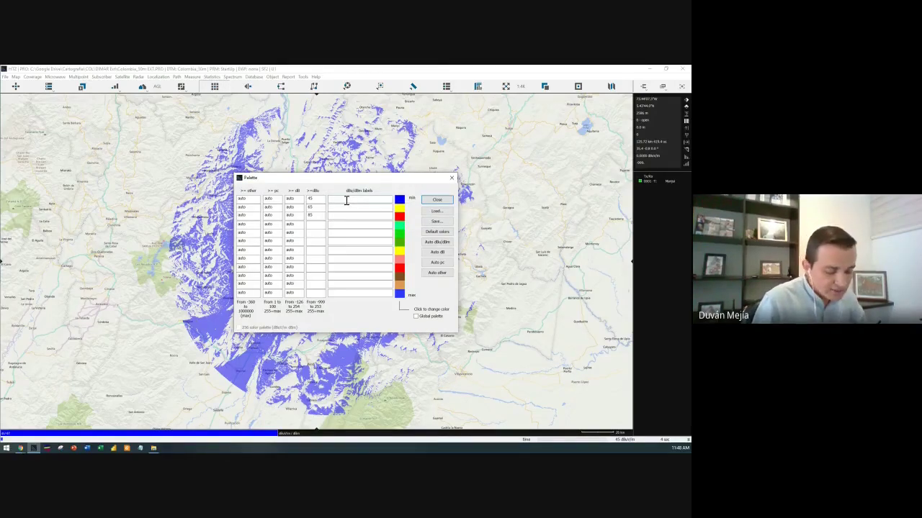
Label the 45, 65 and 85 dBu classes Regular, Buena and Excelente, and apply the palette to the coverage map.
left_click(346, 201)
type("Regula")
key("Down")
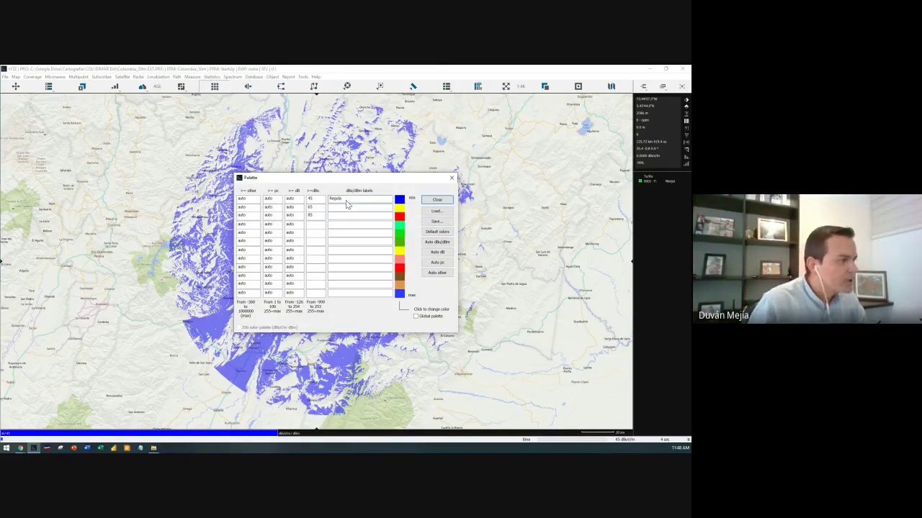
left_click(352, 201)
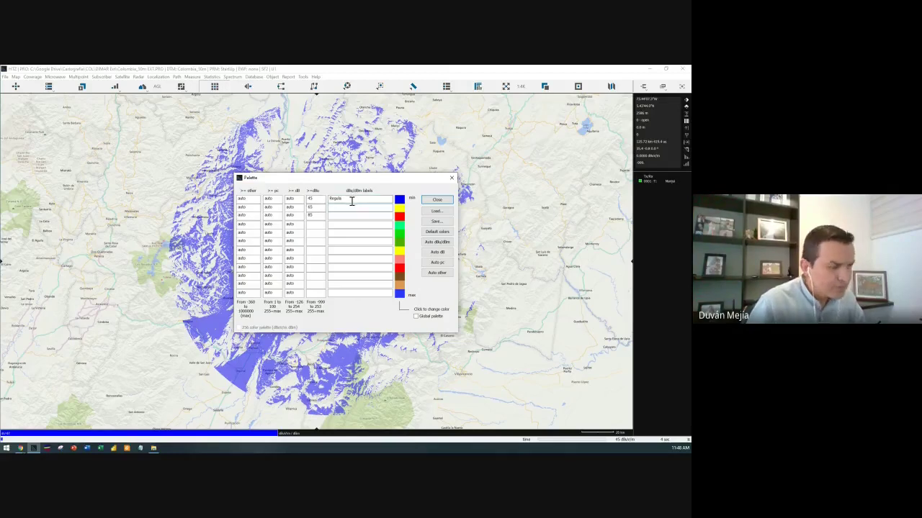
type("r")
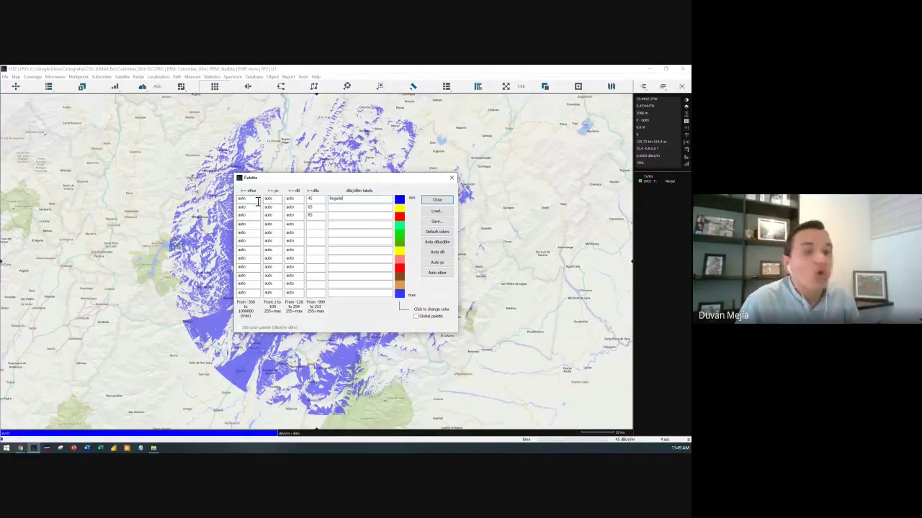
left_click(342, 209)
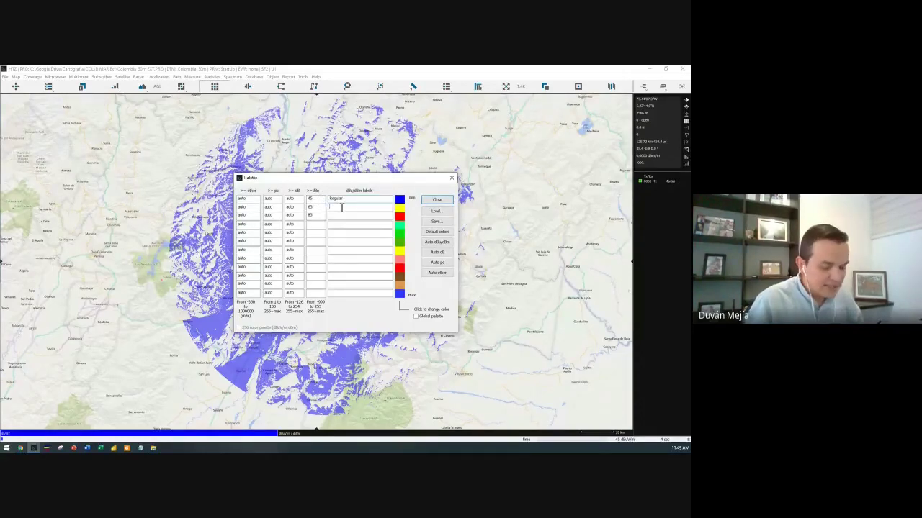
type("Buena")
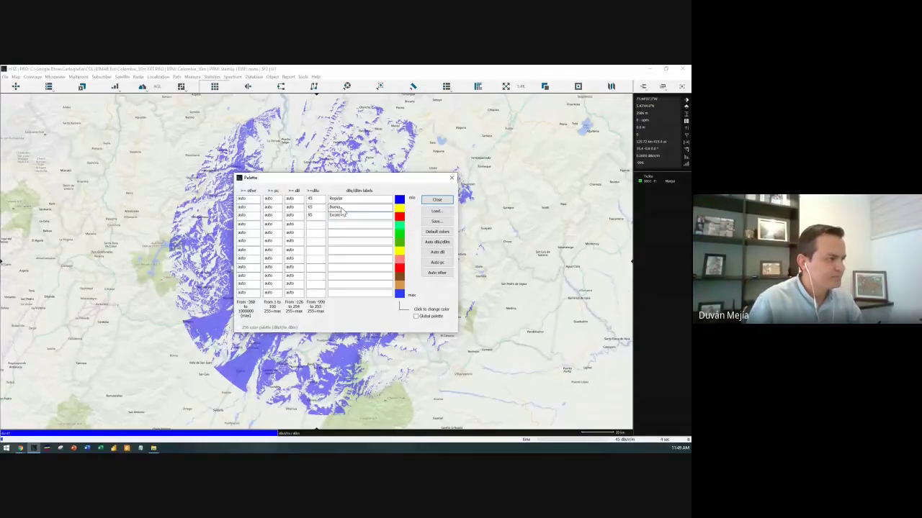
left_click(441, 203)
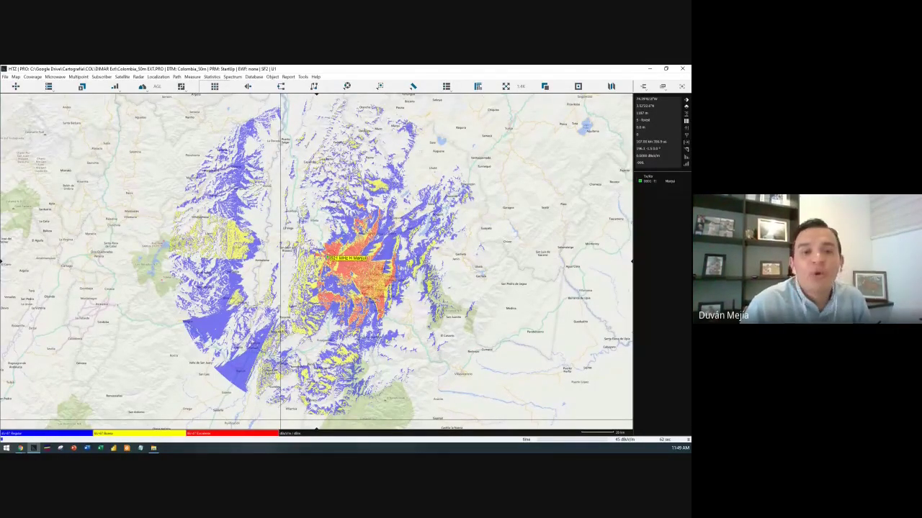
Replace the three palette labels with QPSK, 16QAM and 64QAM, and apply them to the coverage map's legend.
left_click(303, 76)
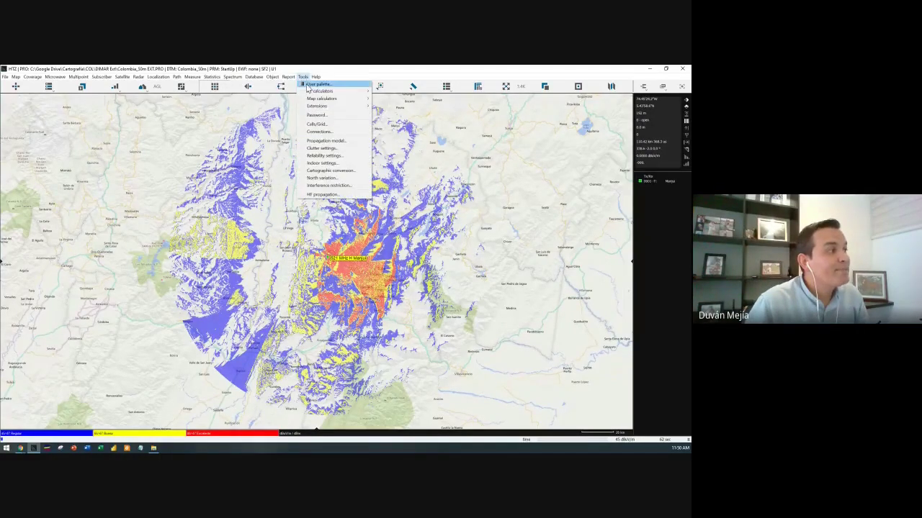
left_click(317, 85)
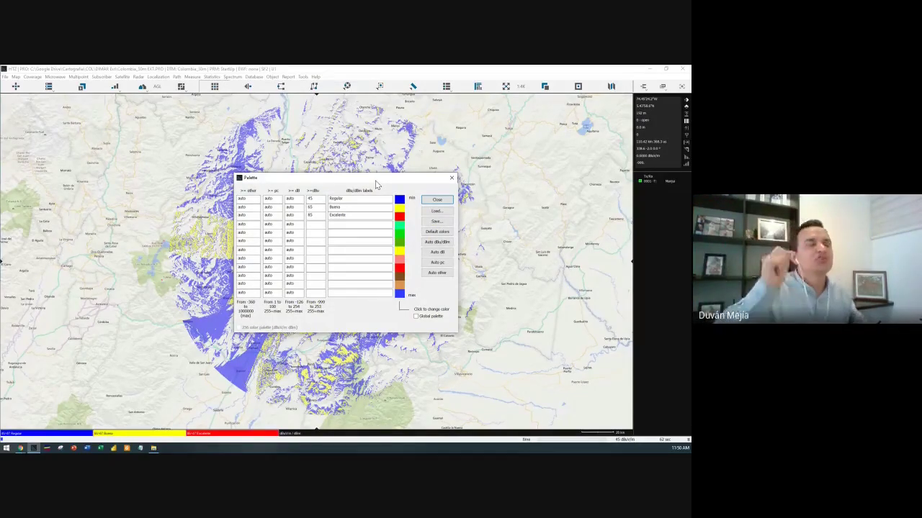
left_click(340, 199)
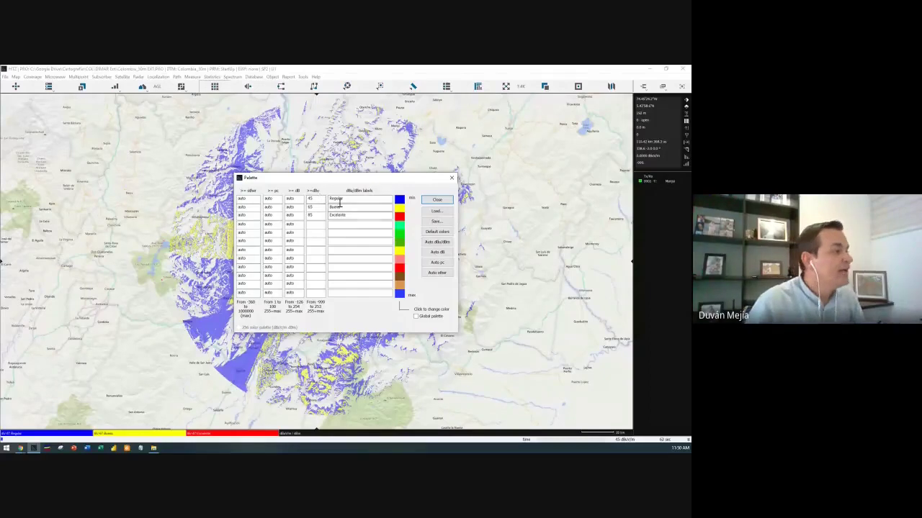
double_click(340, 200)
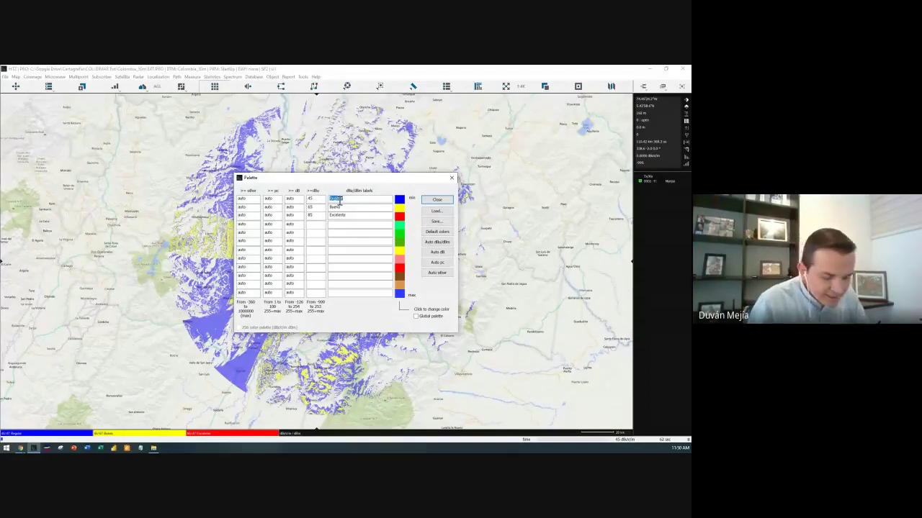
type("U")
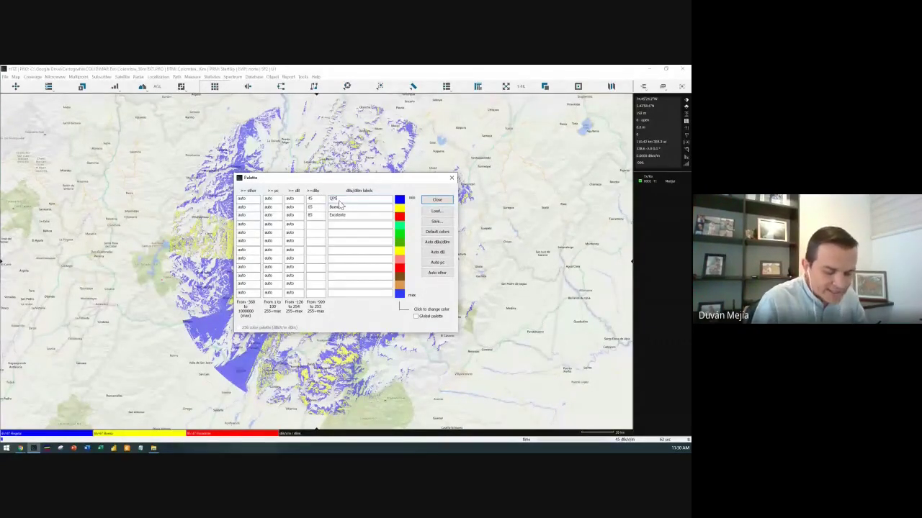
double_click(339, 206)
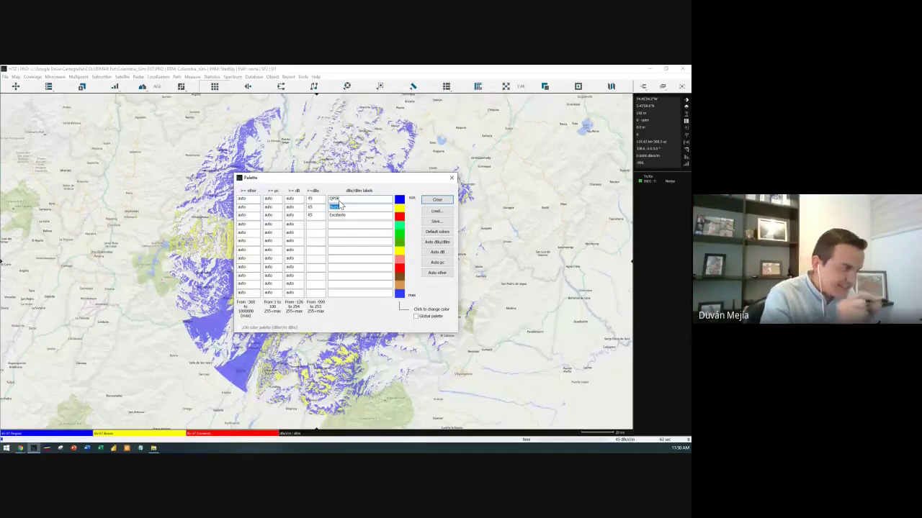
type("8")
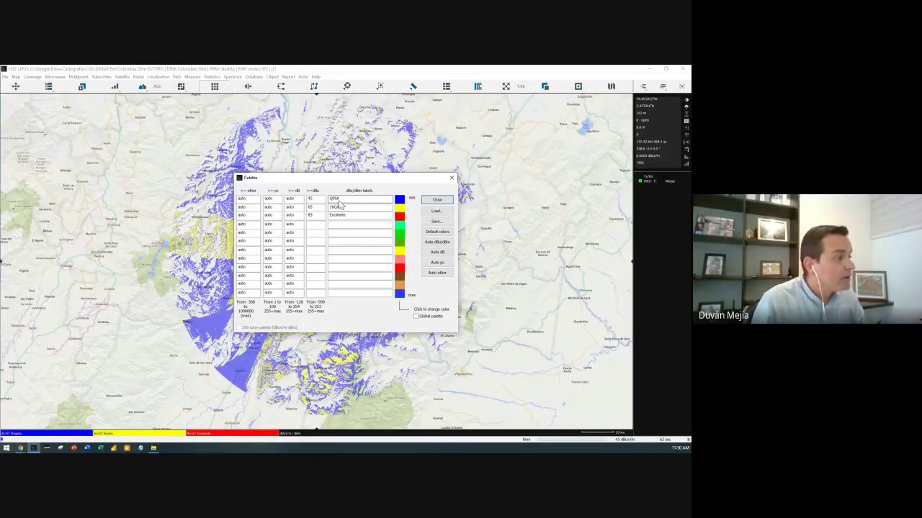
key("Tab")
type("8")
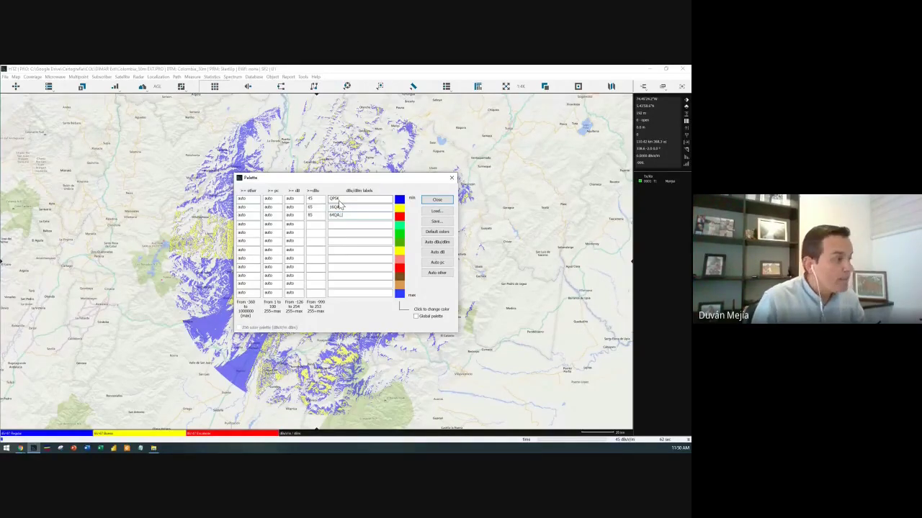
type("4Q")
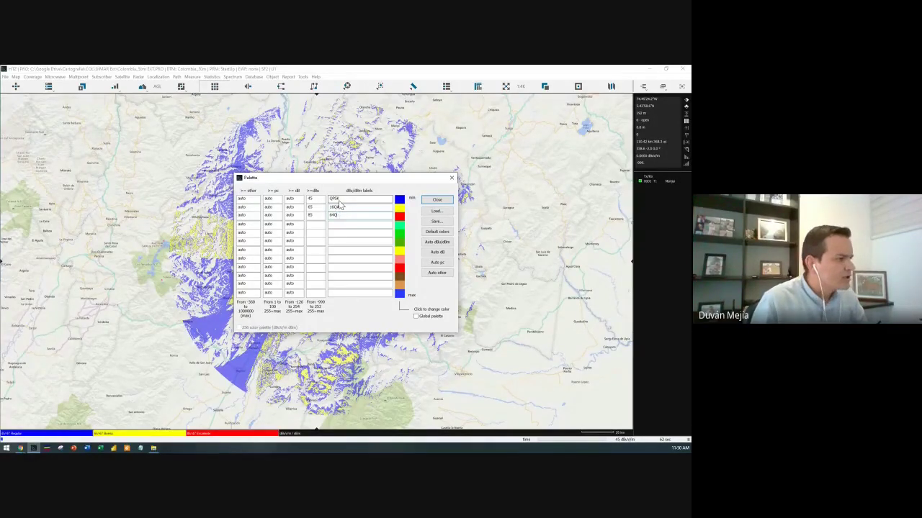
type("AM")
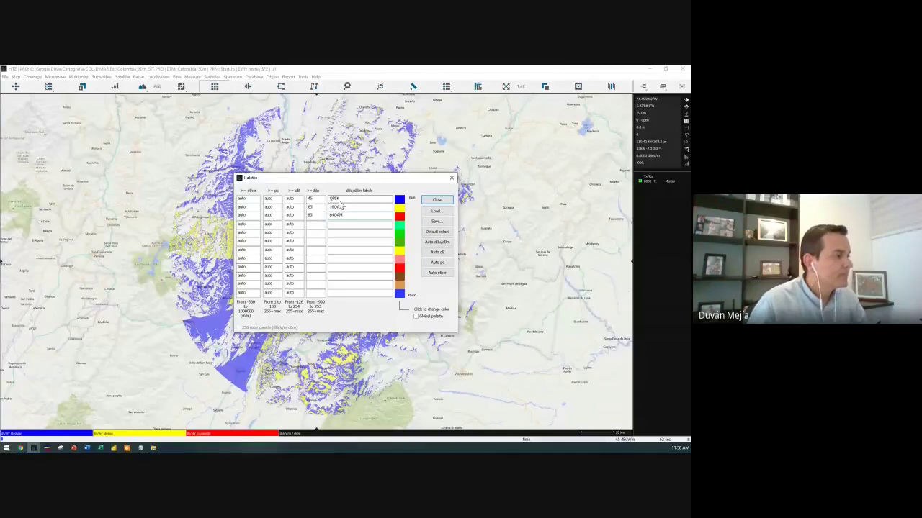
left_click(437, 200)
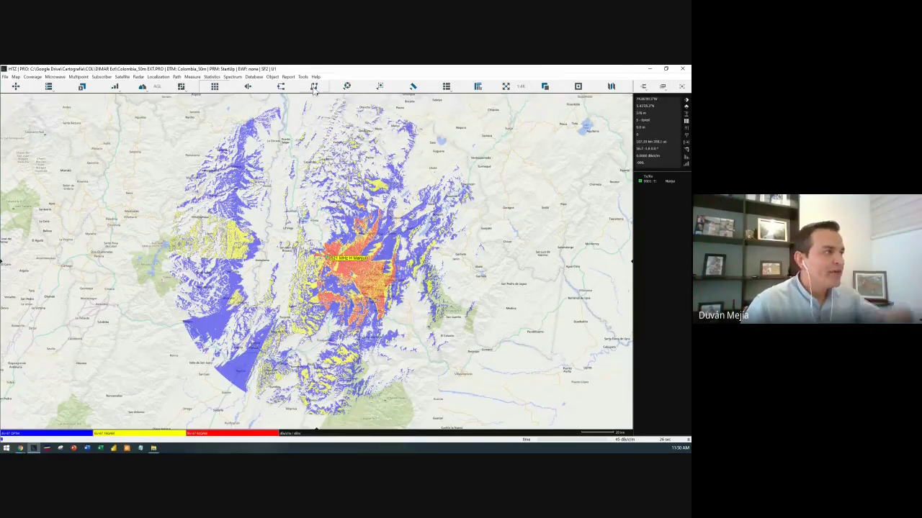
Reopen the user palette, restore its default colors and reset the dBu/dBm thresholds to auto.
left_click(302, 76)
mouse_move(310, 91)
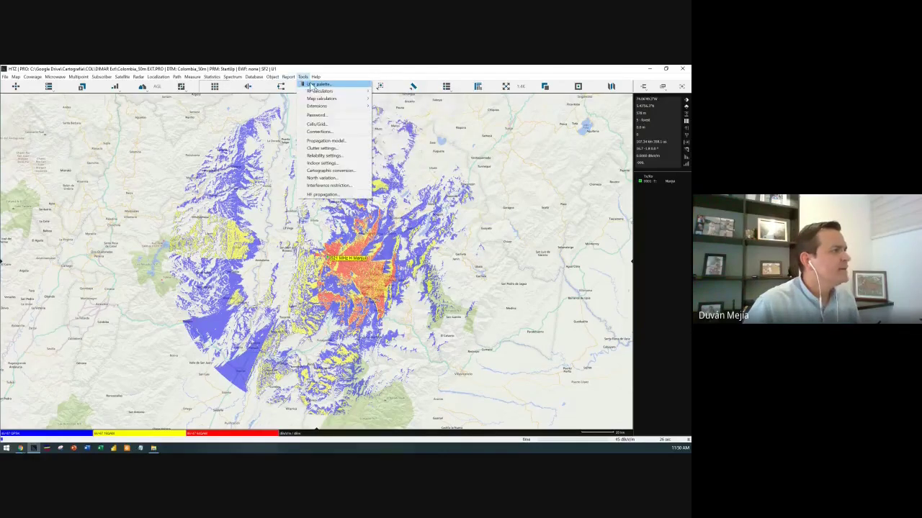
left_click(317, 84)
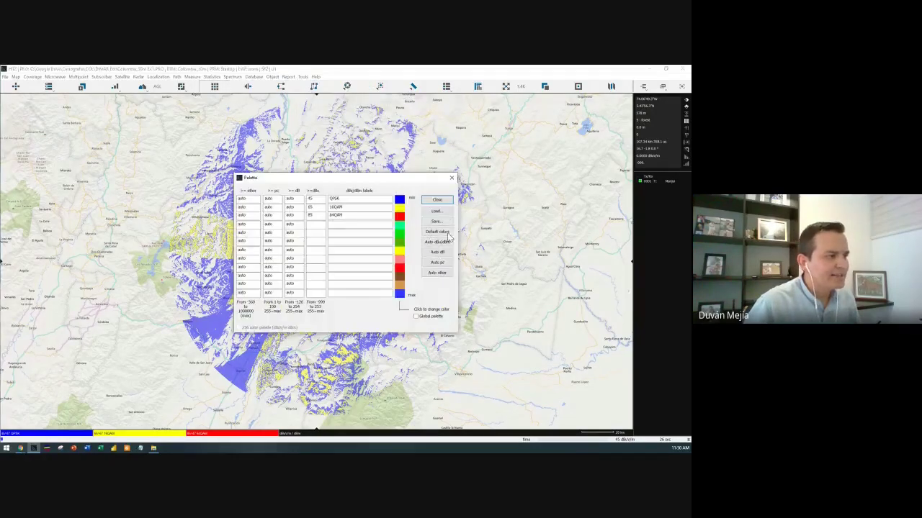
left_click(447, 233)
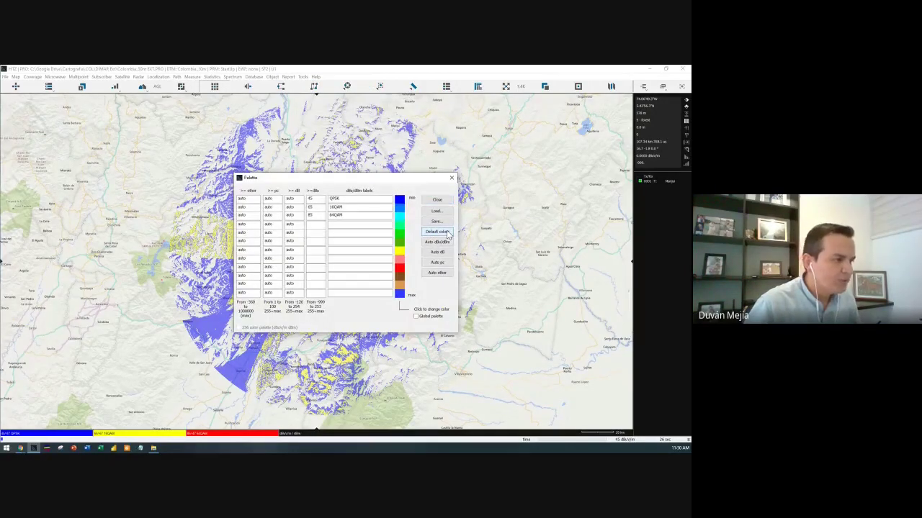
left_click(447, 243)
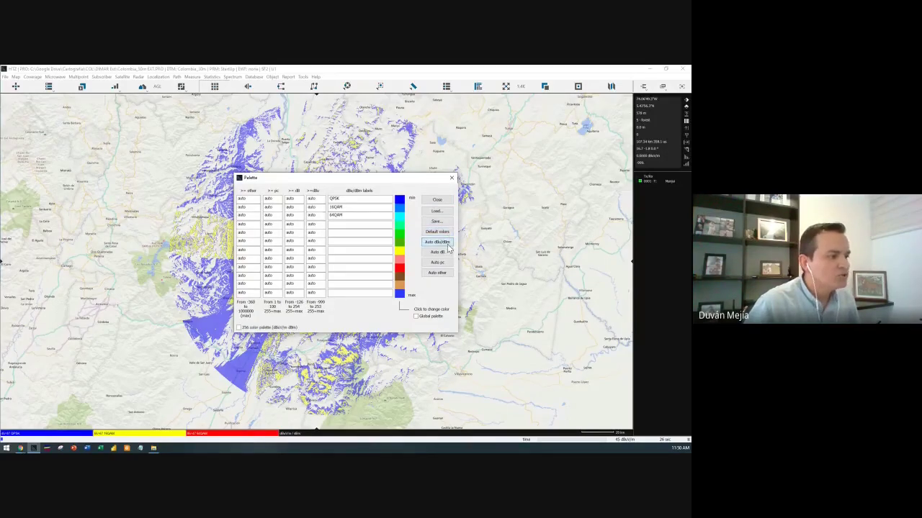
Delete the QPSK, 16QAM and 64QAM labels and apply the default palette to the coverage map.
double_click(336, 199)
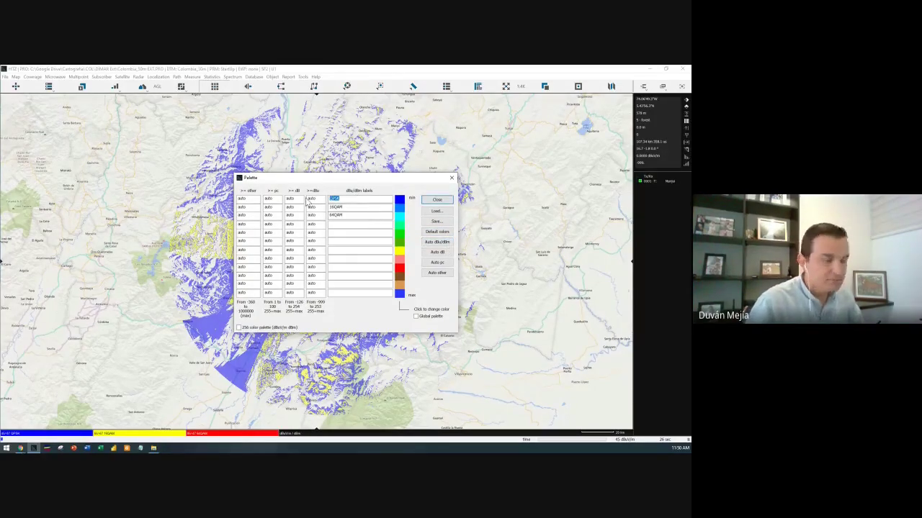
key("Delete")
key("Tab")
key("Delete")
key("Tab")
key("Delete")
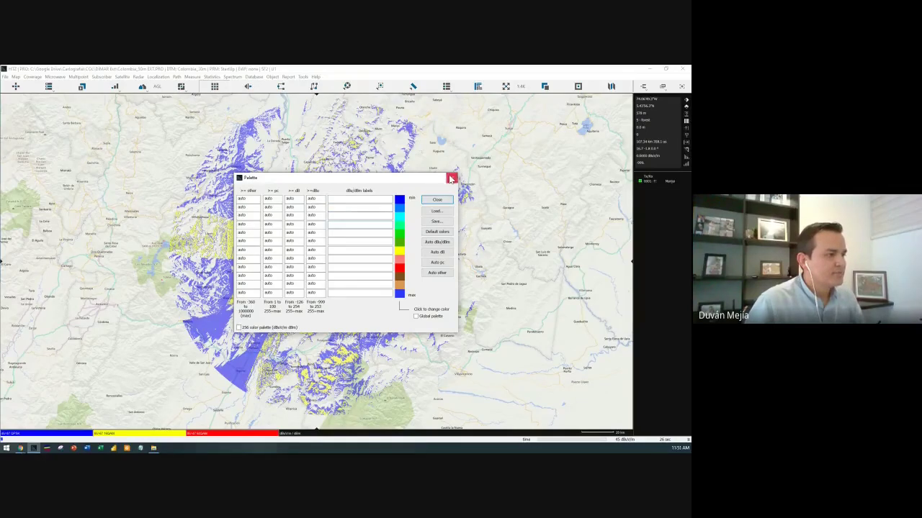
left_click(437, 200)
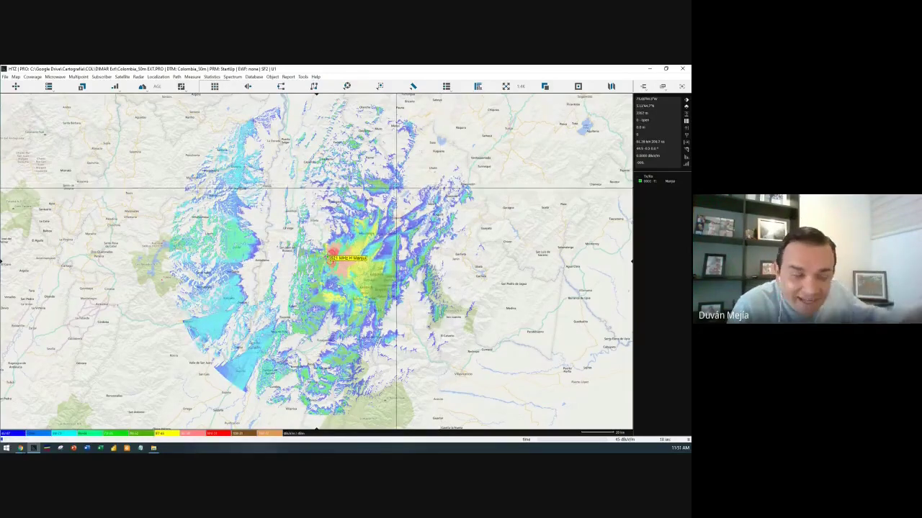
Enable the 256 color palette for dBuV/m-dBm and apply it to the coverage map.
left_click(130, 435)
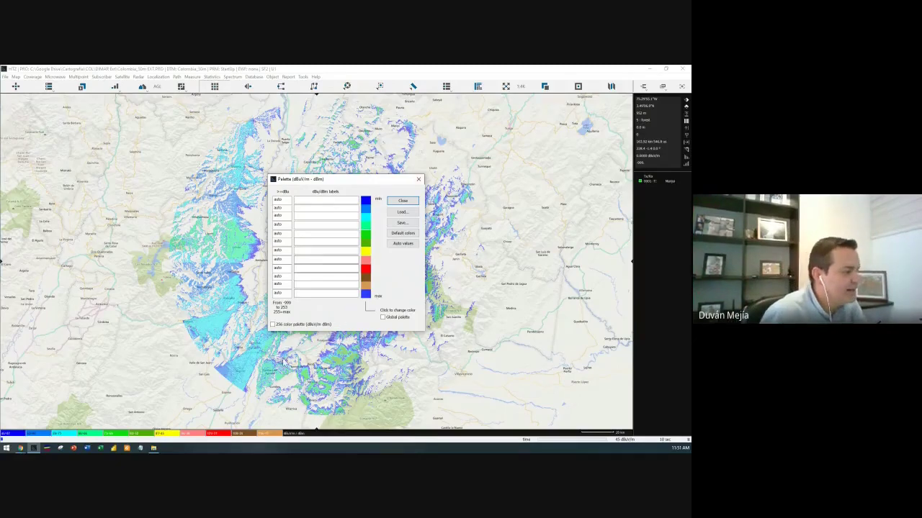
left_click(288, 324)
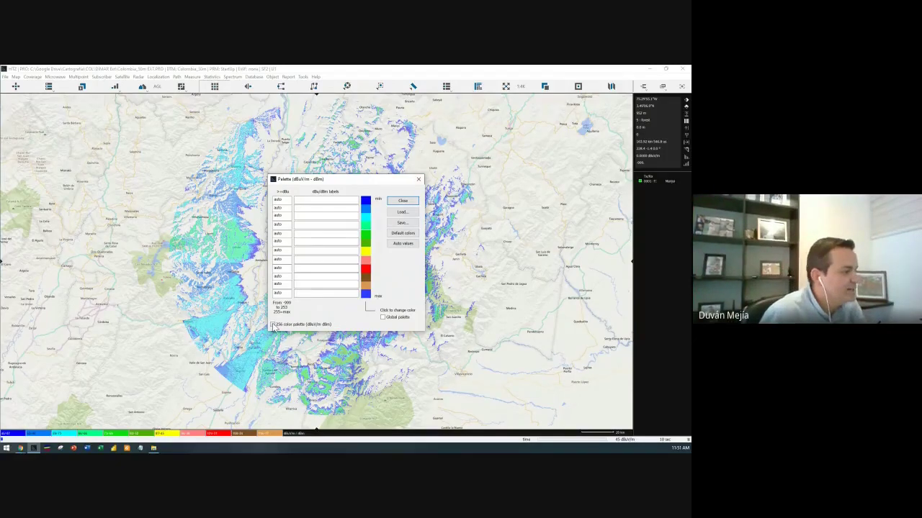
left_click(402, 201)
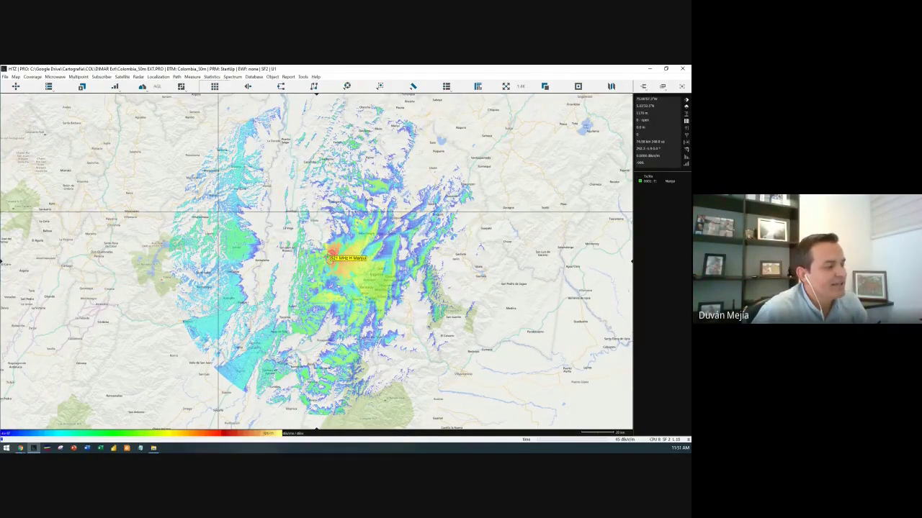
Start a Google Earth export of the coverage and stations.
left_click(5, 77)
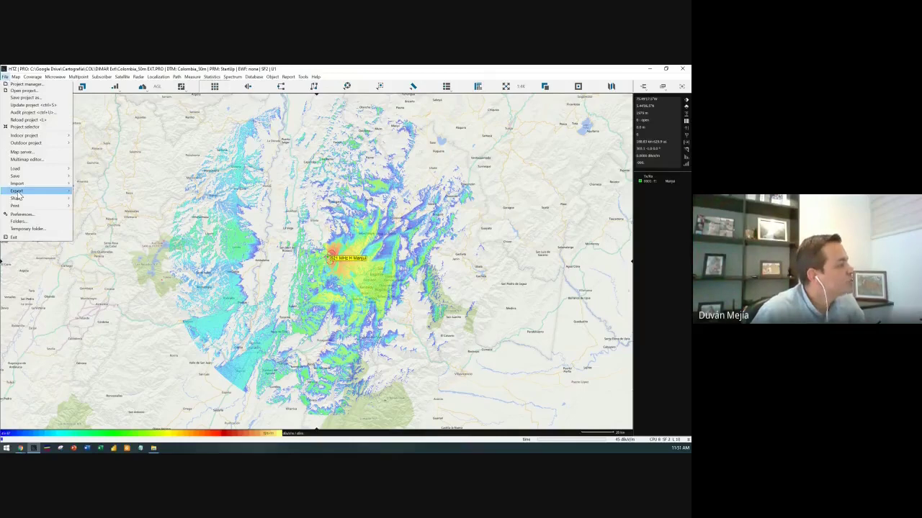
mouse_move(18, 198)
mouse_move(141, 225)
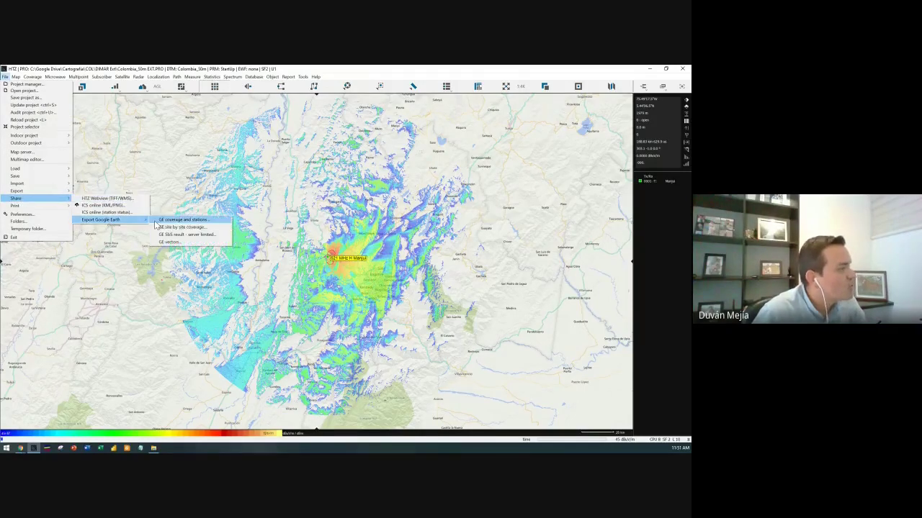
left_click(216, 221)
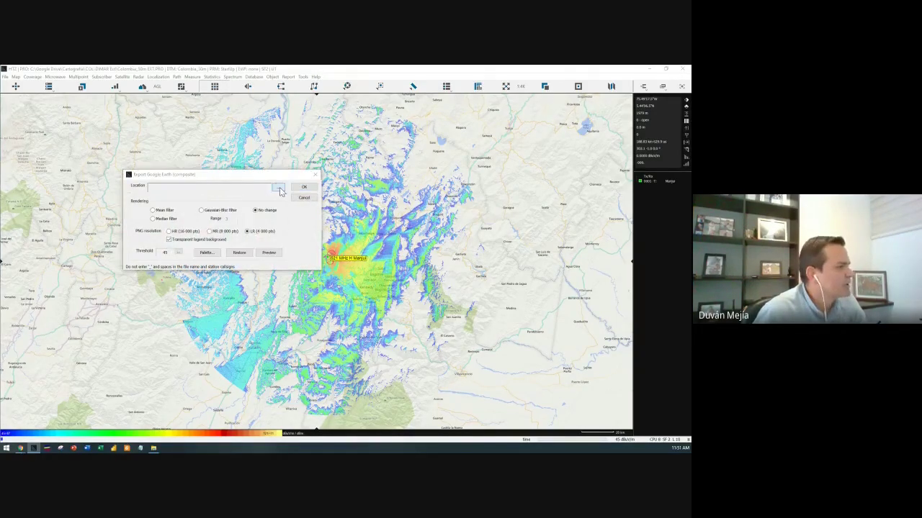
Set the export location to the Downloads folder with the file name Manjui TDT Outdoor, and run the KMZ export.
left_click(279, 190)
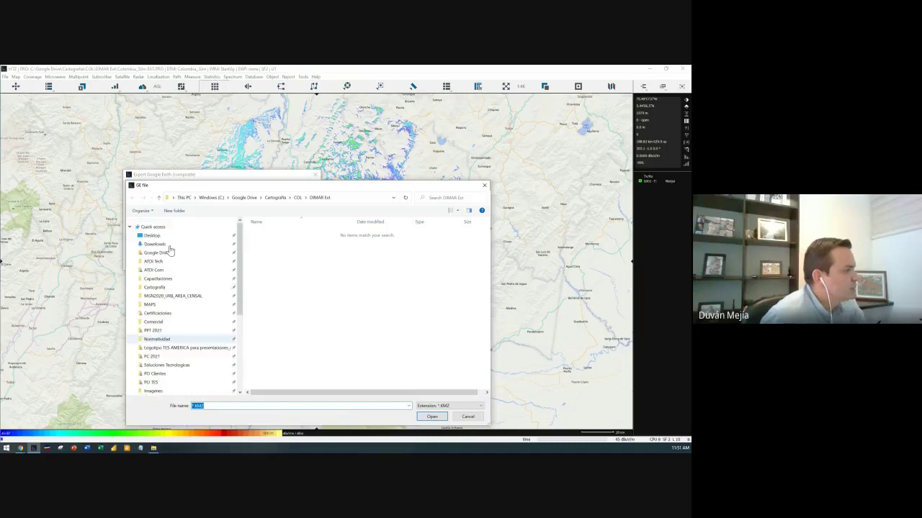
left_click(164, 245)
left_click(225, 408)
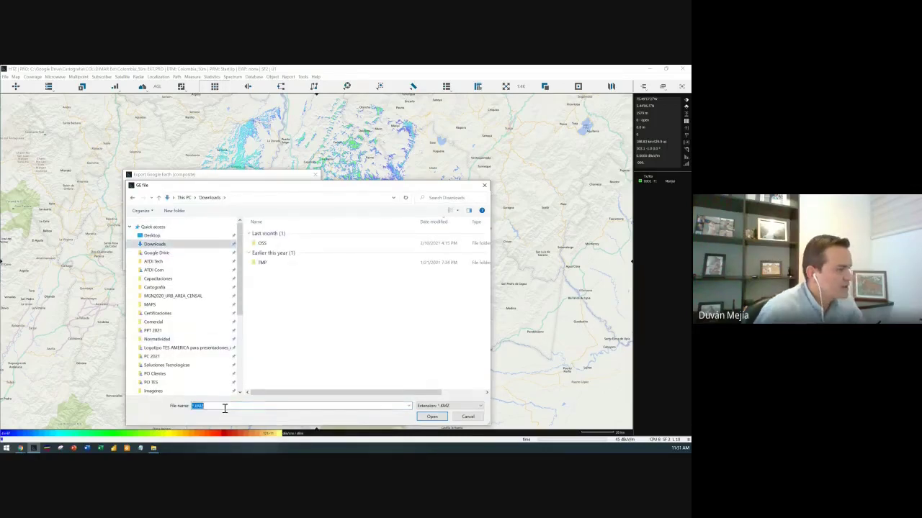
type("m")
key("BackSpace")
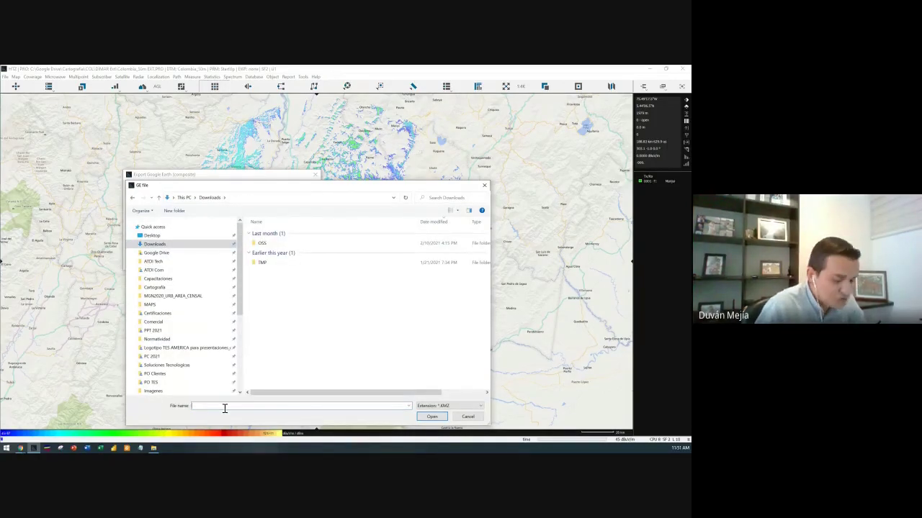
type("Manjui")
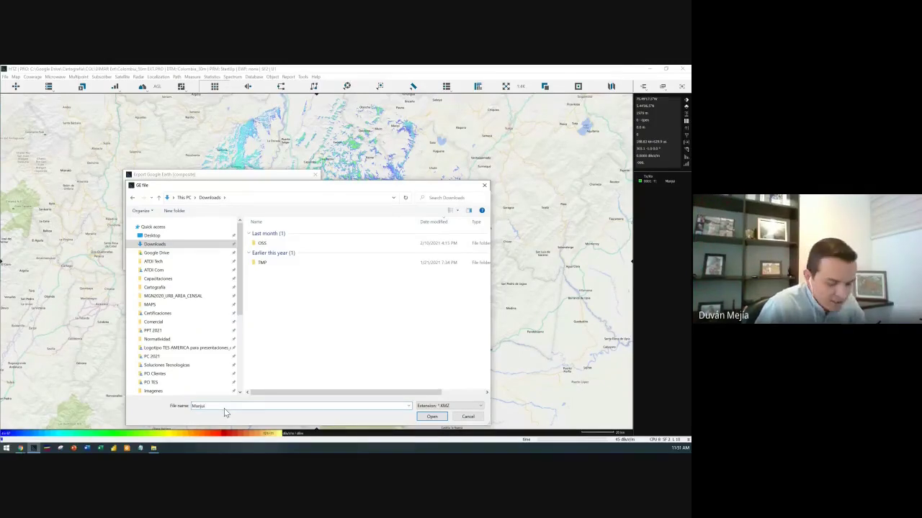
type(" TDT")
type("45")
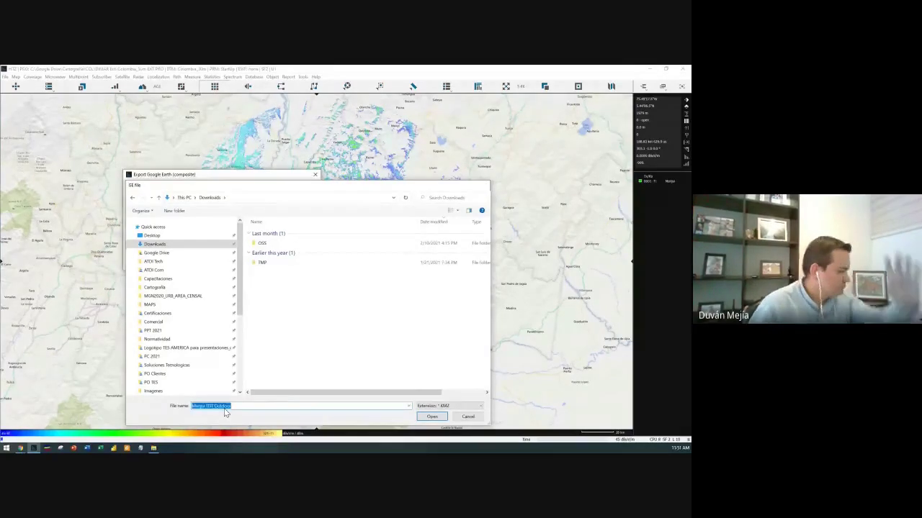
key("Return")
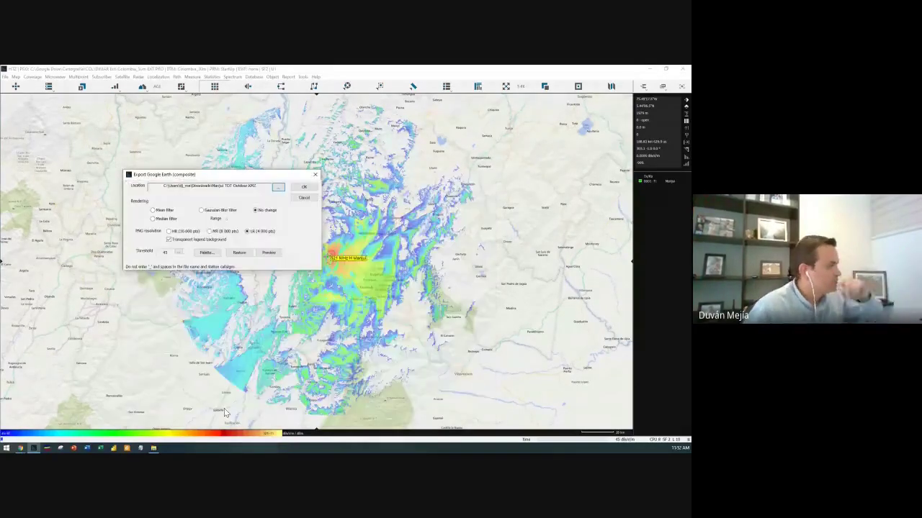
left_click(310, 192)
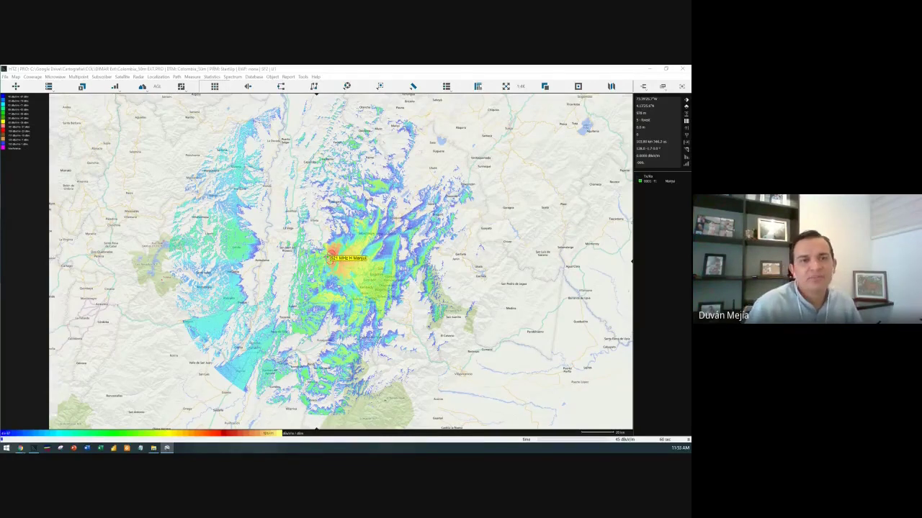
Switch to Google Earth Pro, examine the exported Manjui coverage over Bogota and its surroundings, and return to HTZ.
key("alt+Tab")
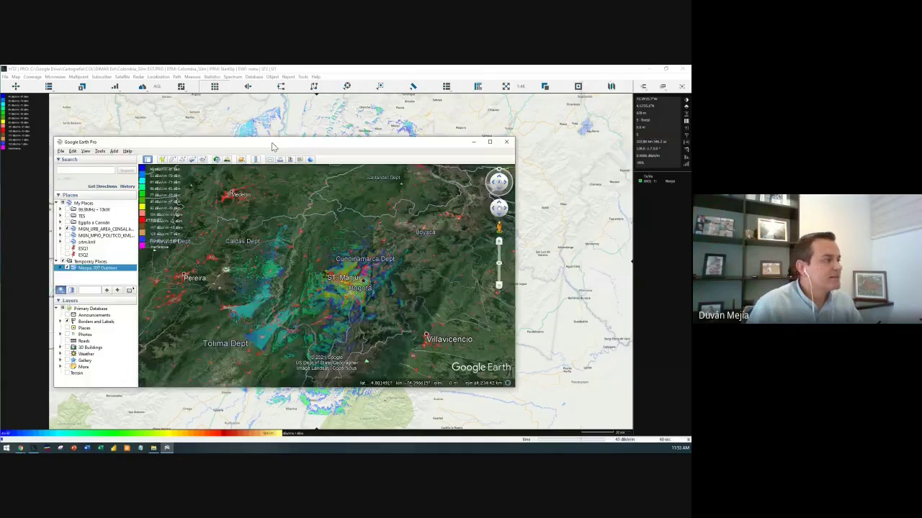
double_click(286, 124)
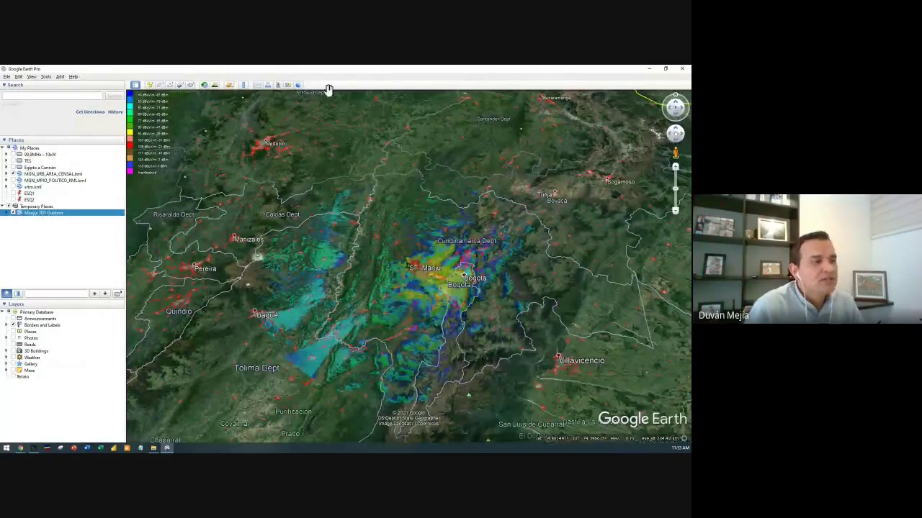
left_click(675, 118)
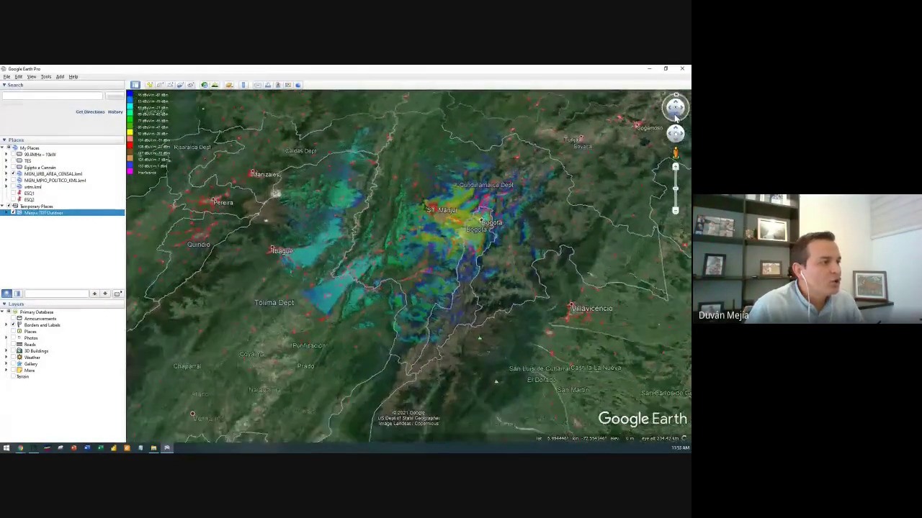
left_click_drag(442, 140, 342, 310)
scroll(342, 309, "up", 5)
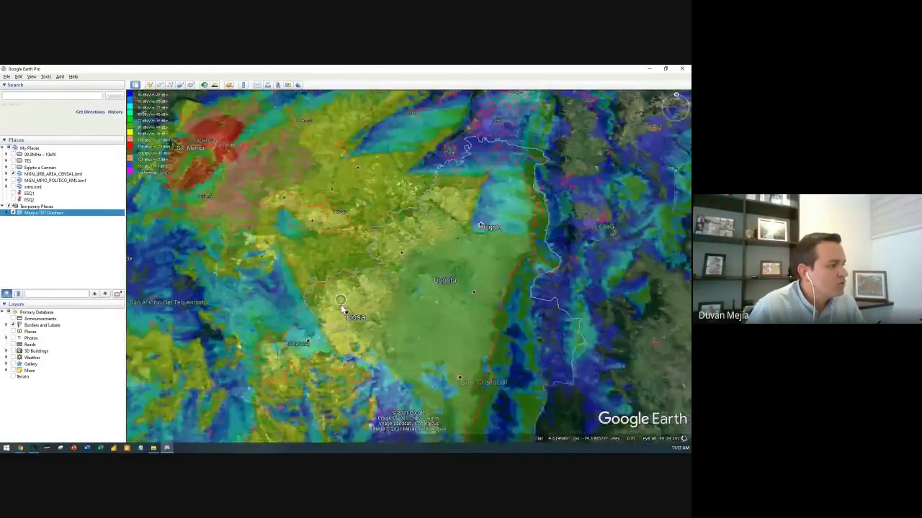
scroll(339, 272, "down", 5)
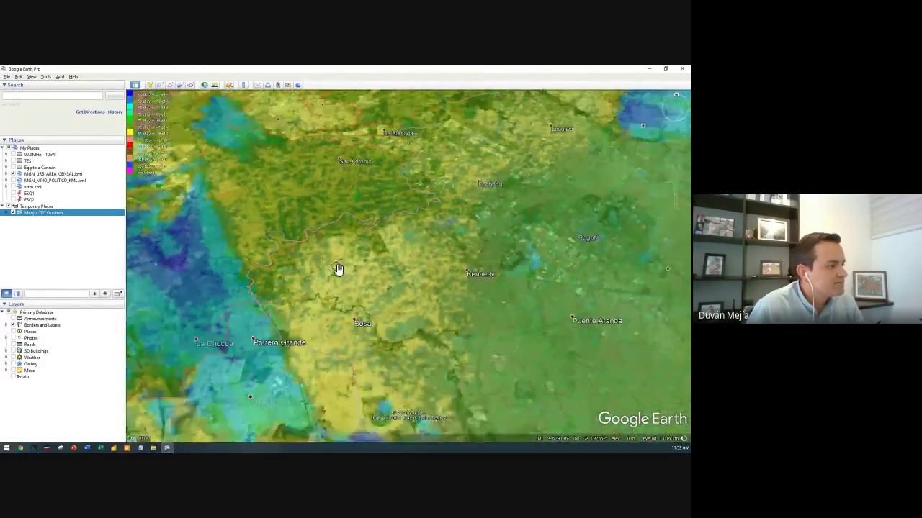
scroll(342, 271, "down", 6)
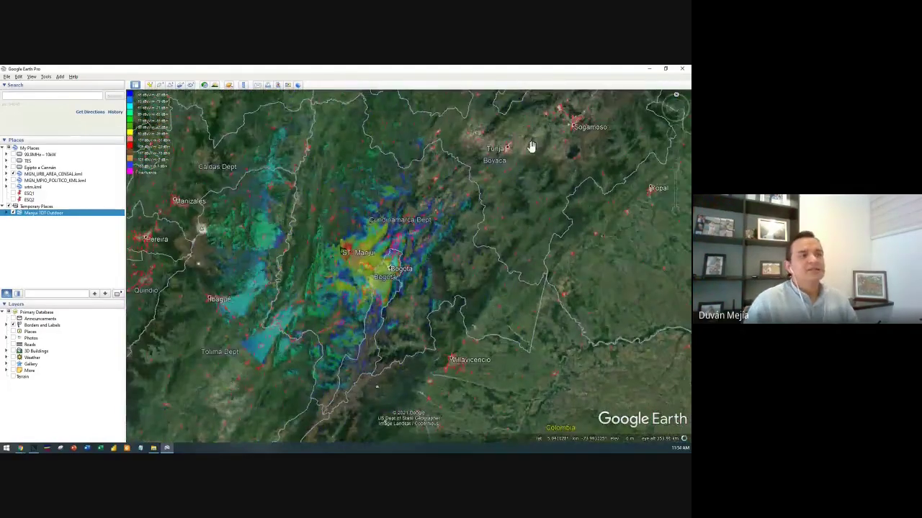
left_click(649, 69)
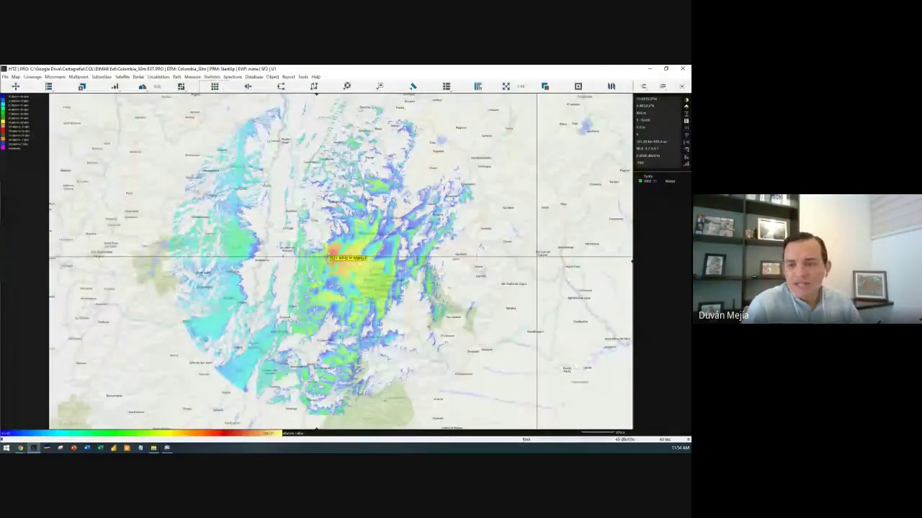
mouse_move(327, 259)
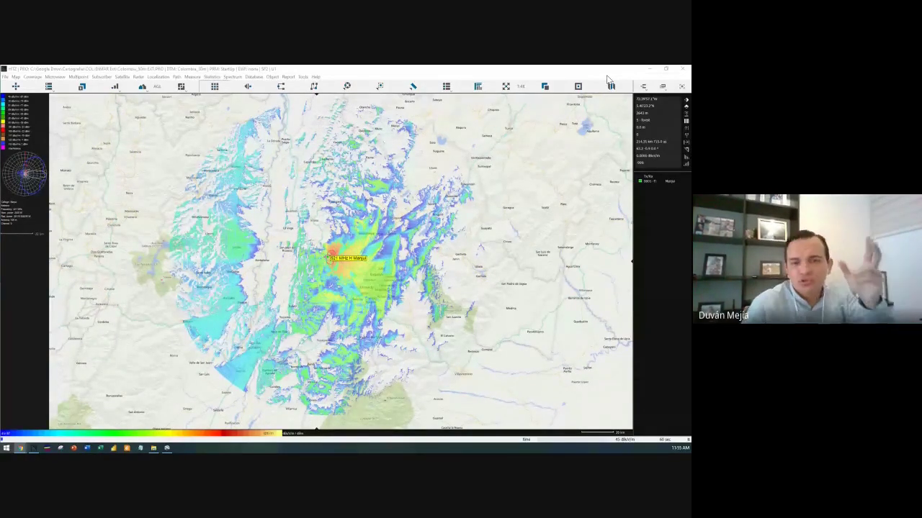
left_click(336, 263)
left_click_drag(178, 322, 398, 171)
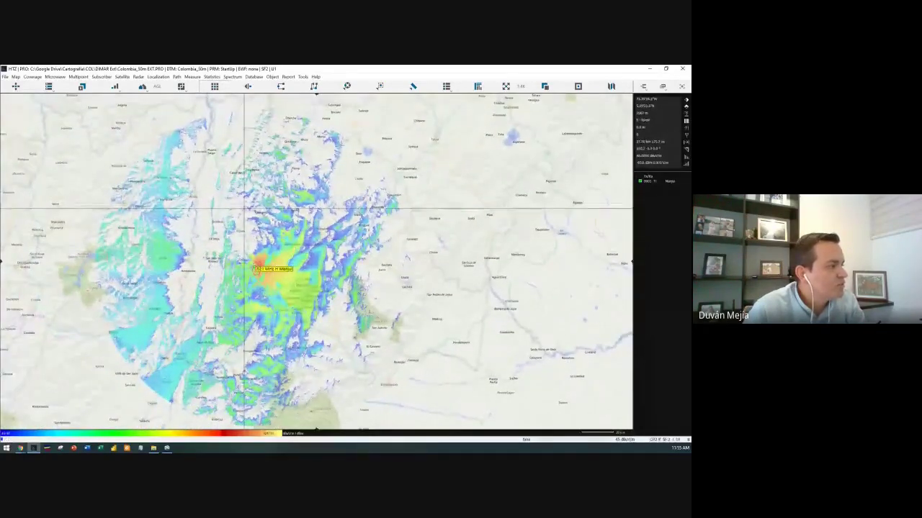
left_click_drag(278, 267, 316, 265)
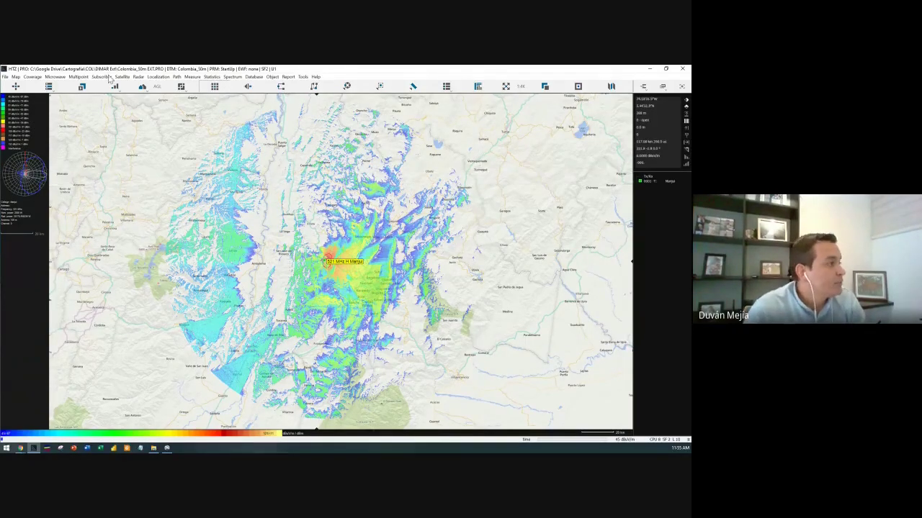
Generate a path profile from the Manjui station to a receiver point about 10 km away, examine it enlarged, and close it.
left_click(33, 78)
mouse_move(55, 77)
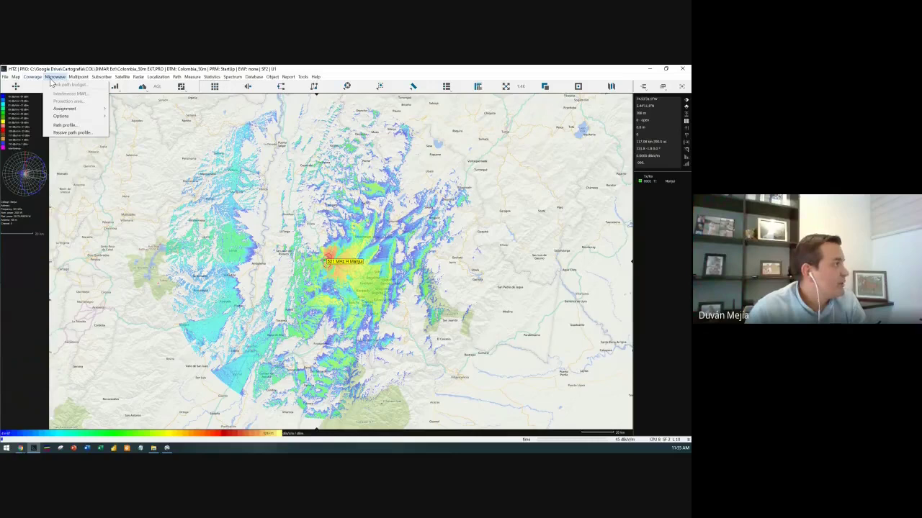
left_click(72, 126)
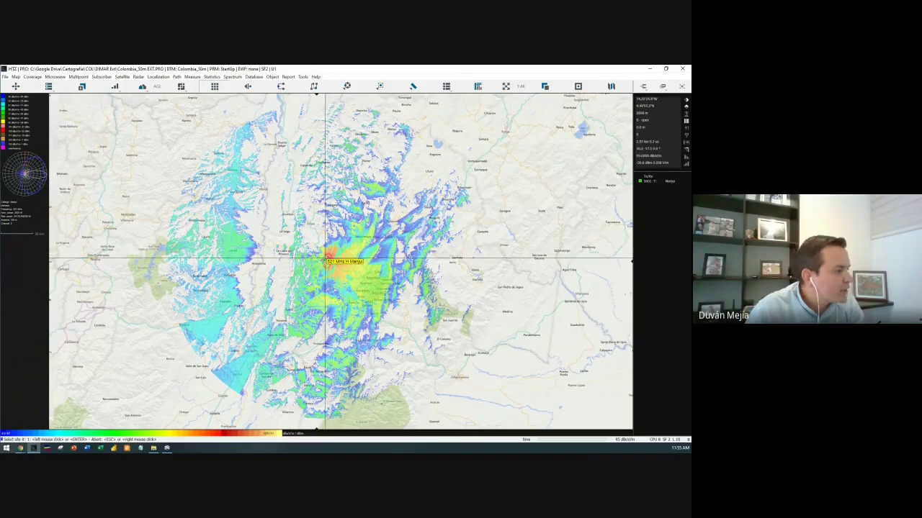
left_click(325, 264)
left_click(333, 270)
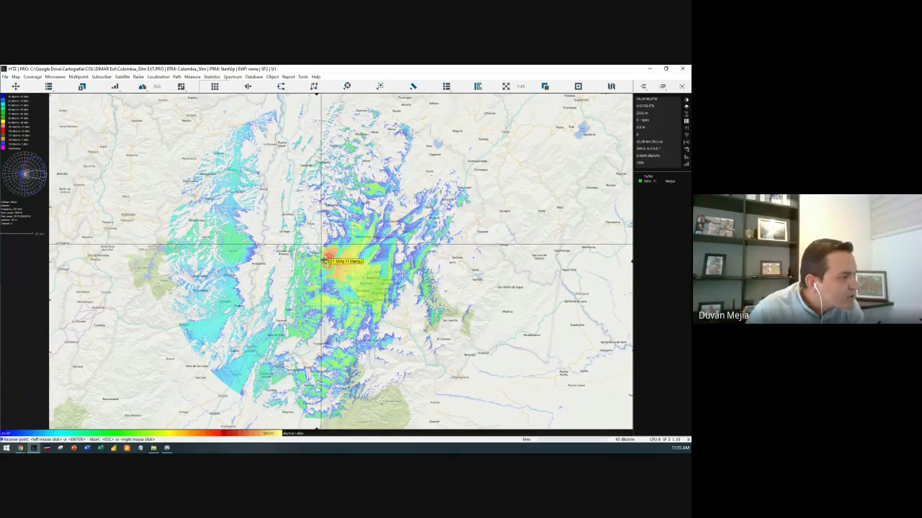
left_click(624, 235)
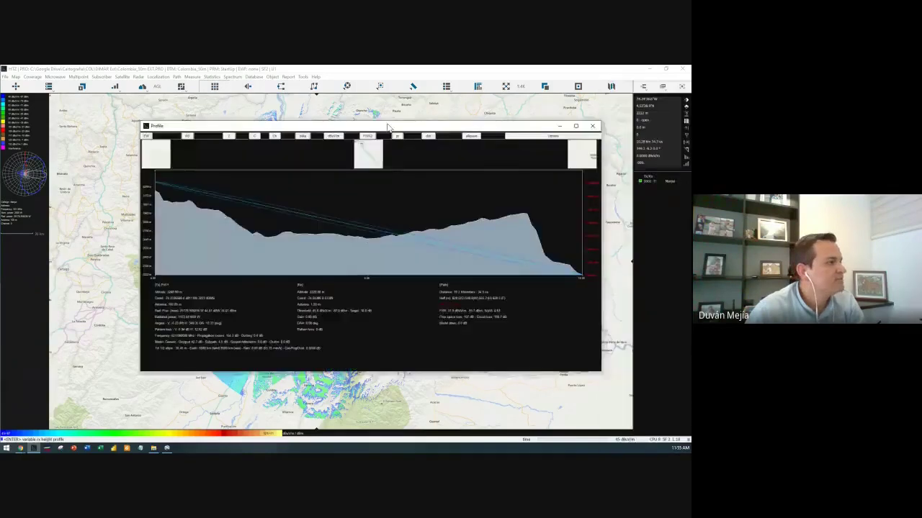
double_click(387, 123)
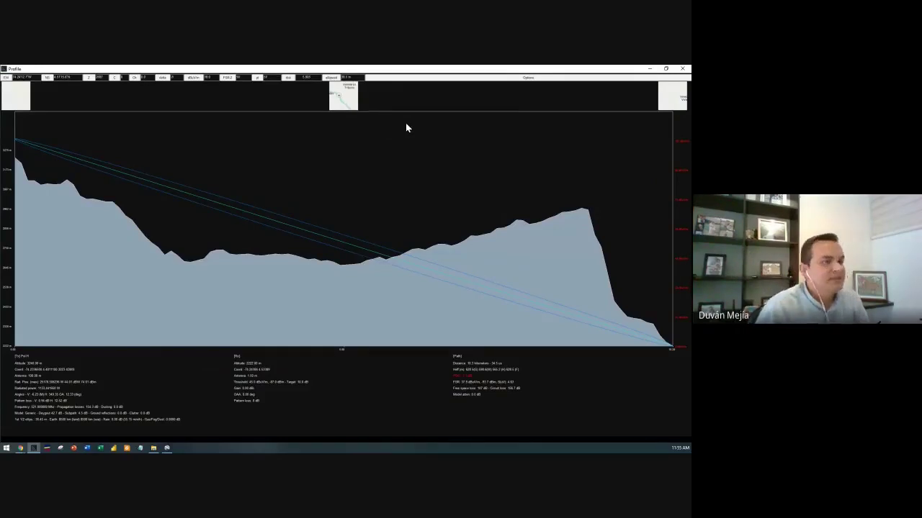
left_click(683, 70)
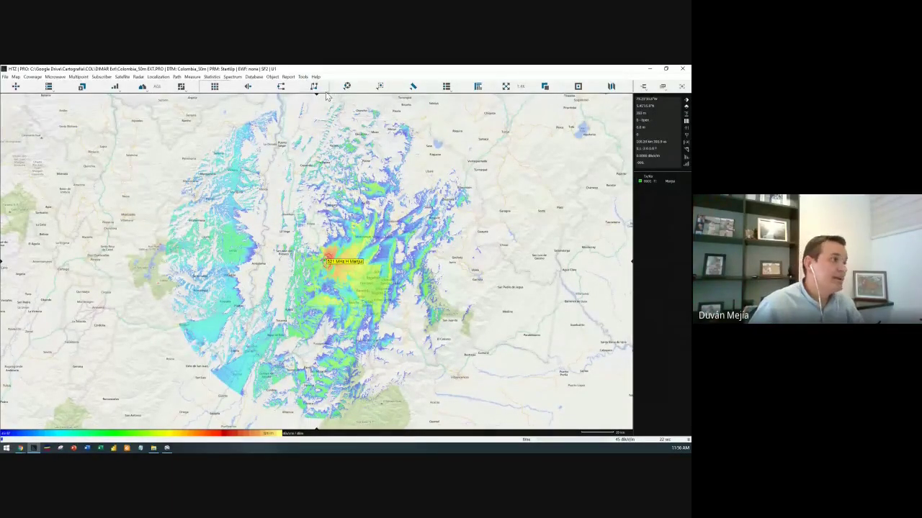
left_click(380, 86)
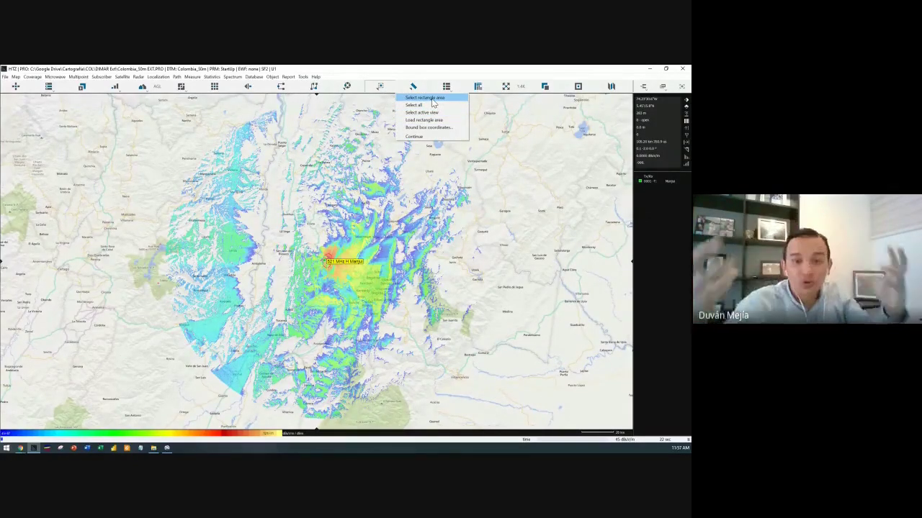
left_click(432, 100)
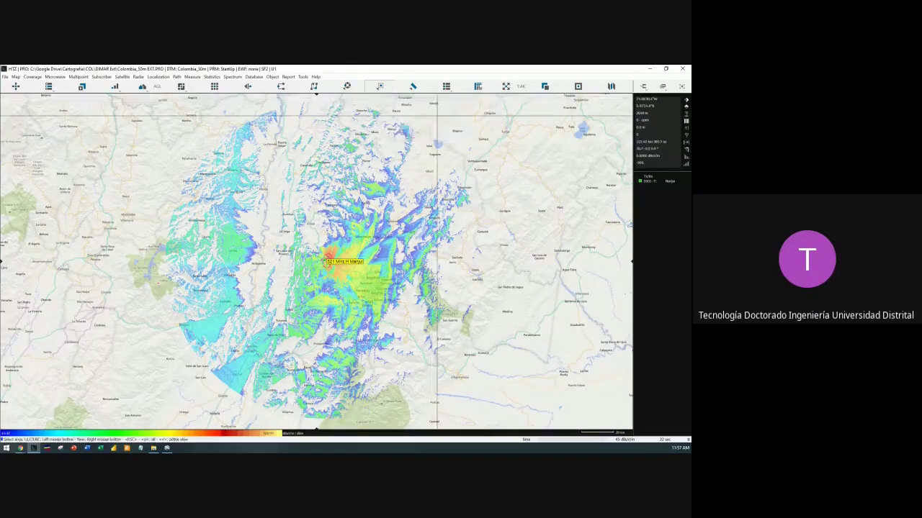
left_click(327, 253)
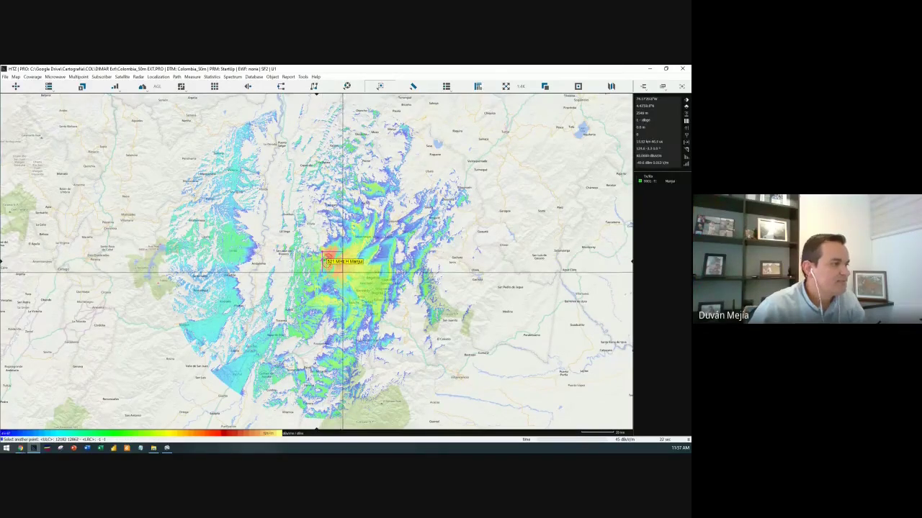
right_click(344, 117)
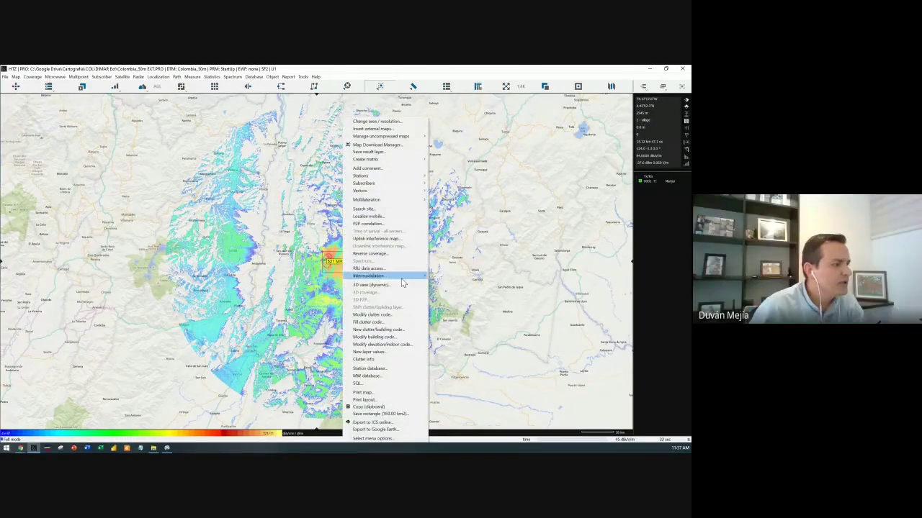
key("Escape")
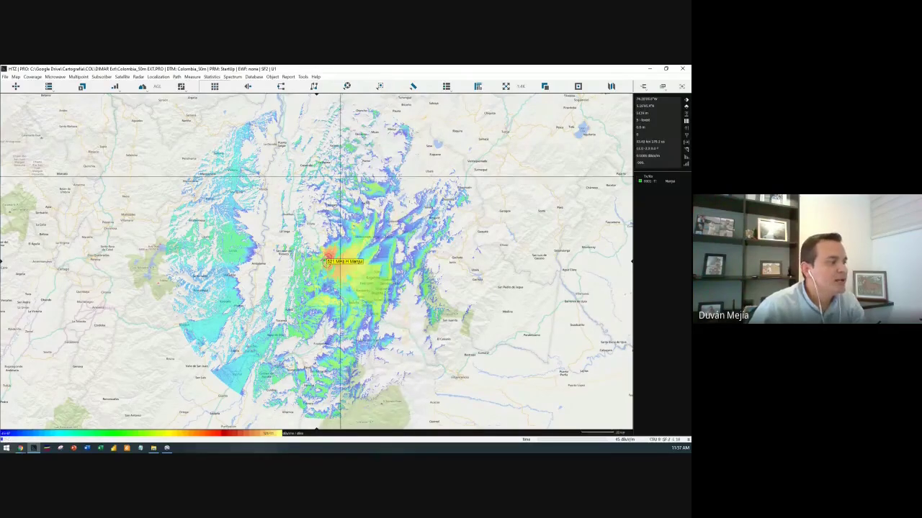
Select a rectangle of about 144 km² around the Manjui station and generate its dynamic 3D view without building files.
left_click(382, 88)
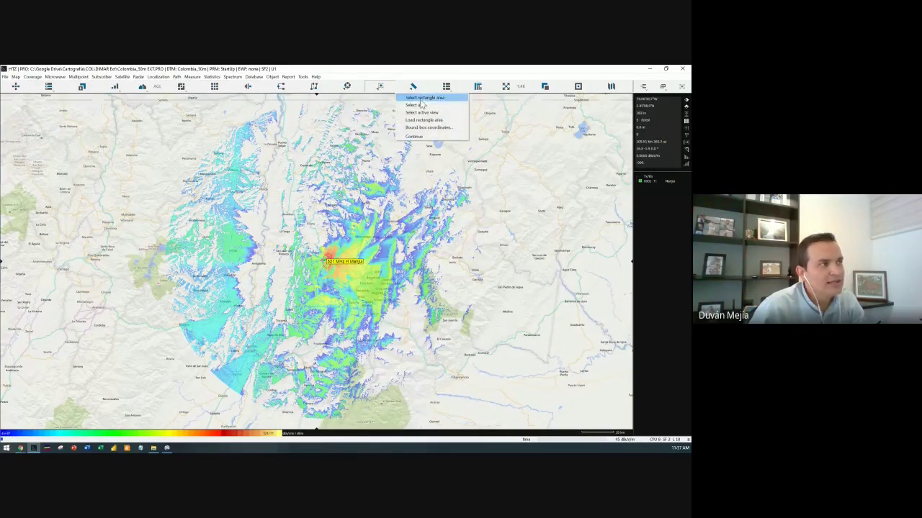
left_click(414, 95)
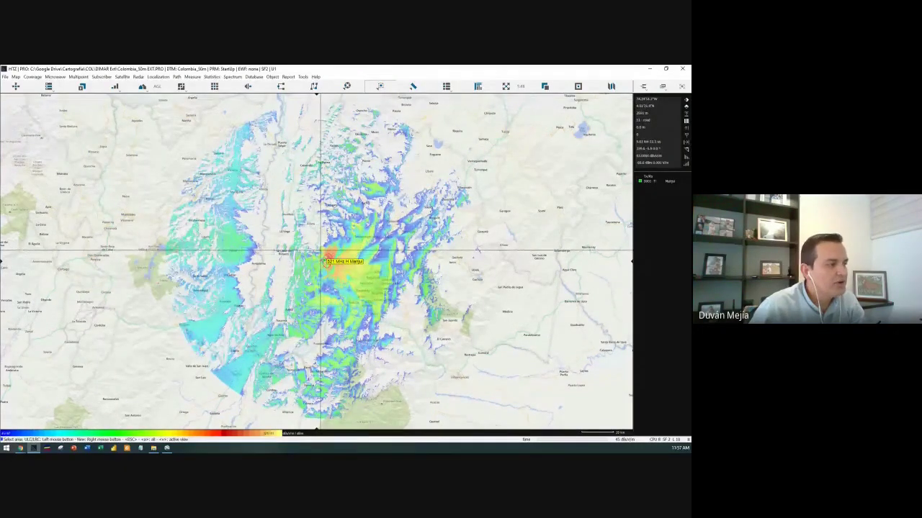
left_click(322, 252)
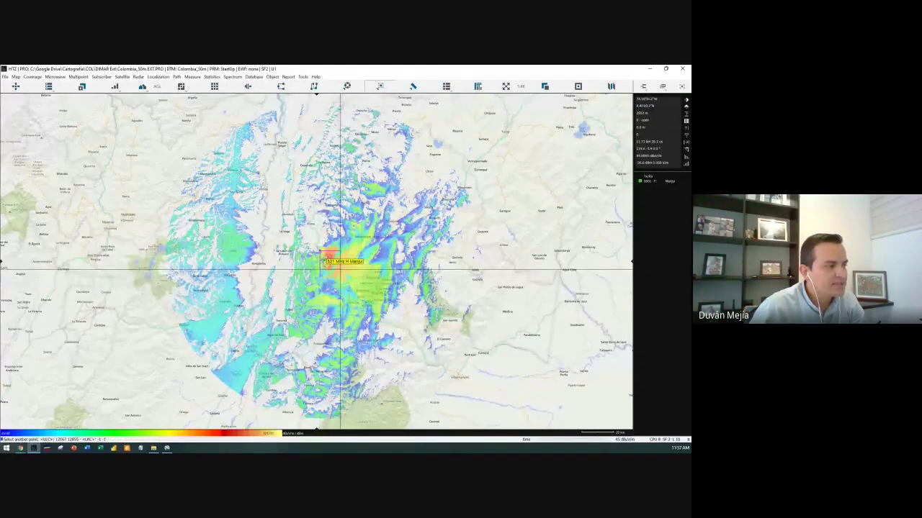
left_click(340, 269)
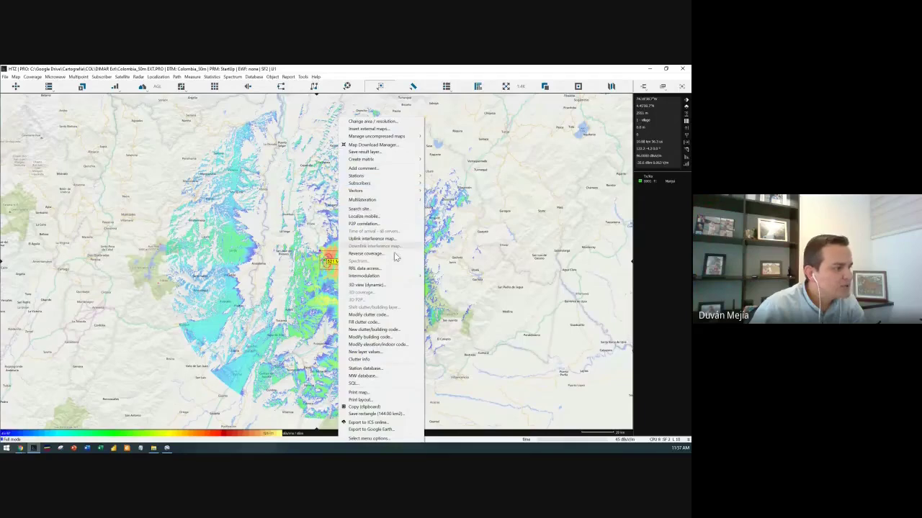
left_click(384, 289)
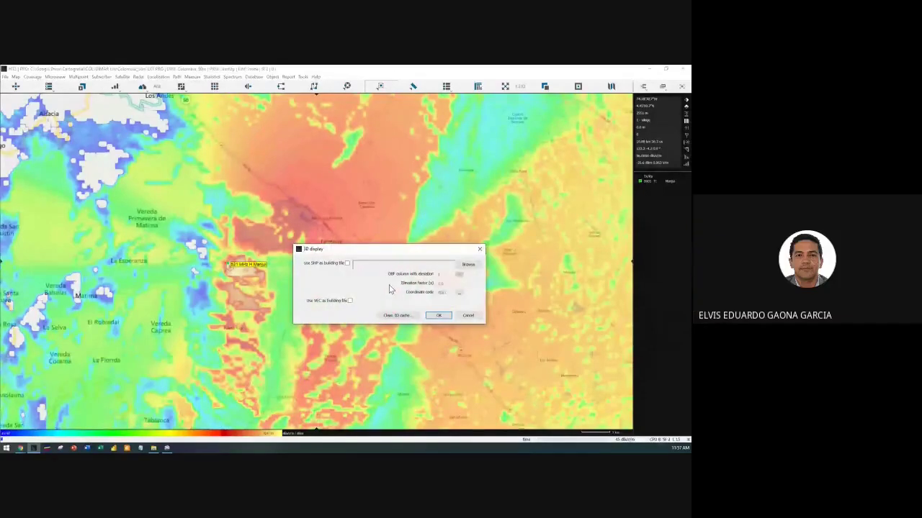
left_click(436, 317)
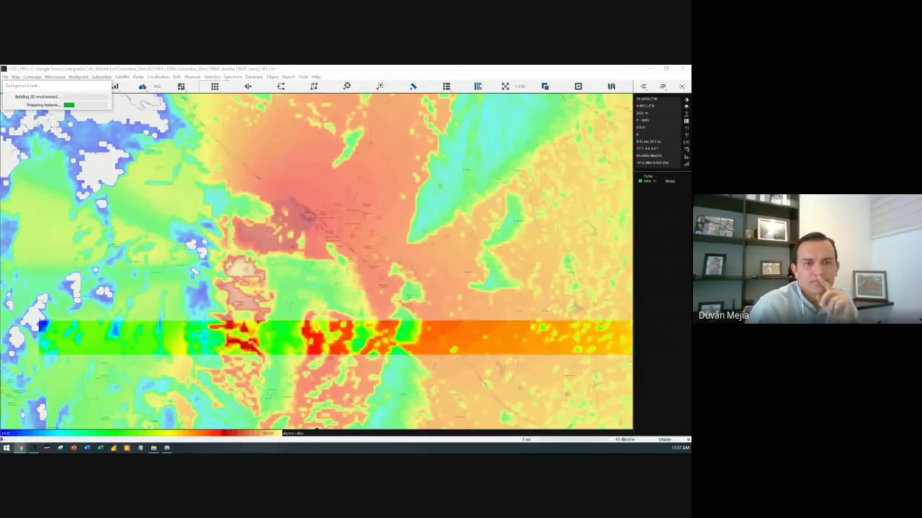
Switch to the Gmail message about URU/MVD digital cartography, examine its building-layer and 3D images, and leave the browser.
left_click_drag(0, 95, 305, 95)
double_click(305, 95)
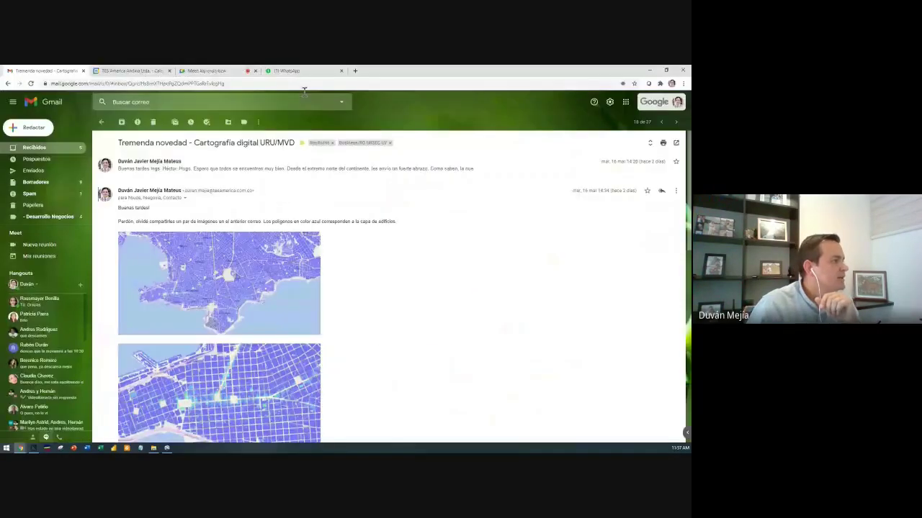
scroll(382, 250, "down", 3)
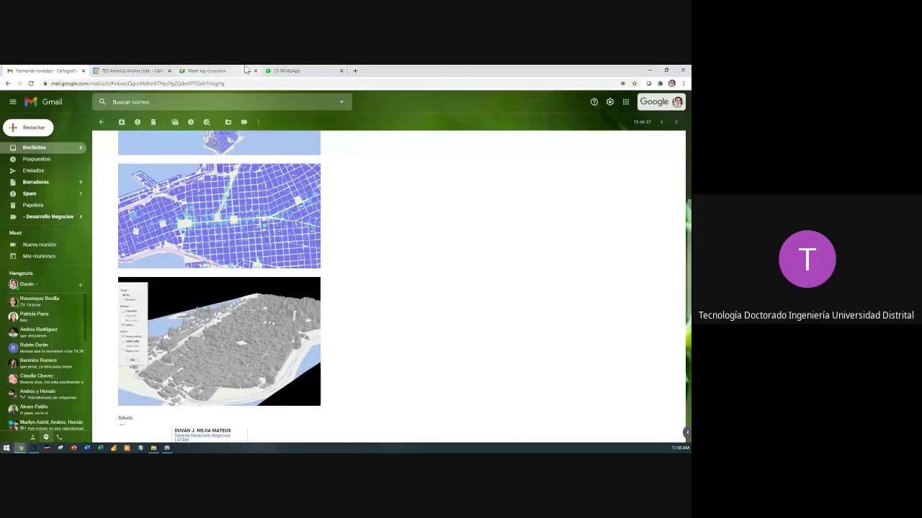
left_click(209, 71)
left_click(43, 71)
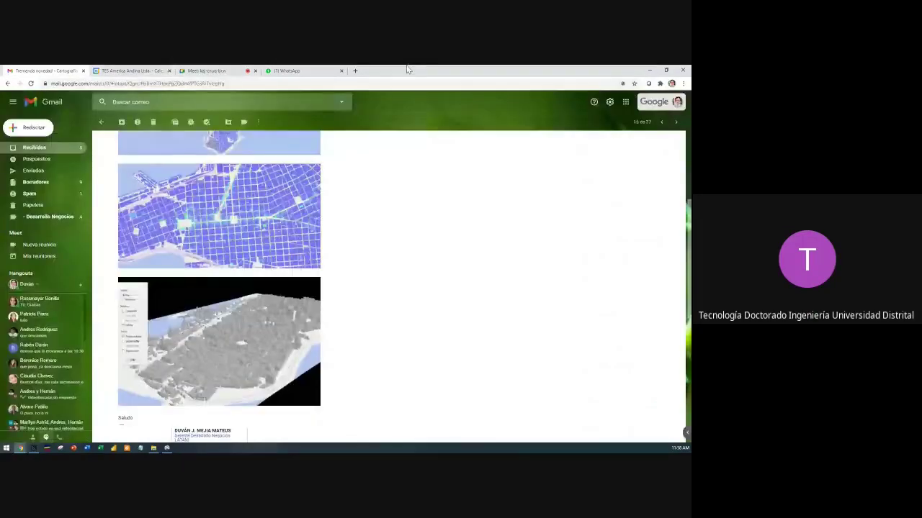
left_click_drag(434, 67, 691, 80)
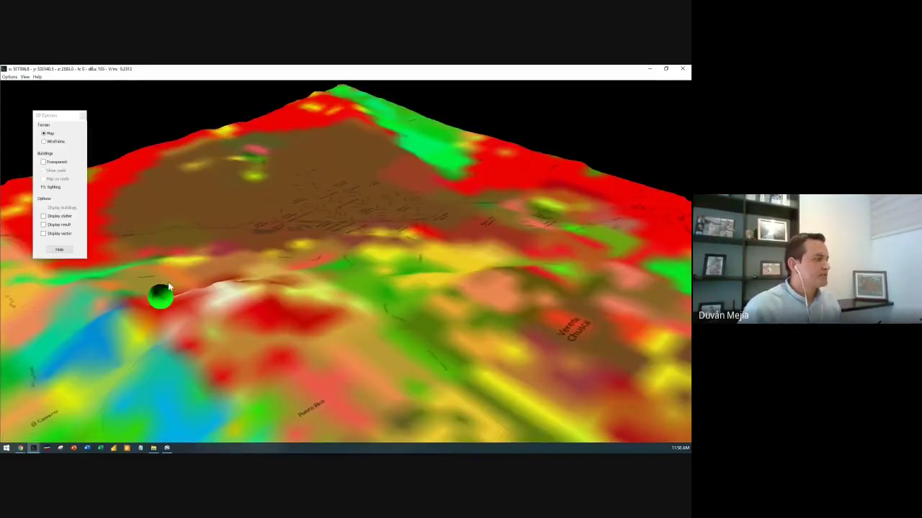
Examine the 3D coverage terrain around the Manjui station from several angles and distances, and close the 3D view.
scroll(244, 293, "down", 2)
scroll(245, 297, "down", 2)
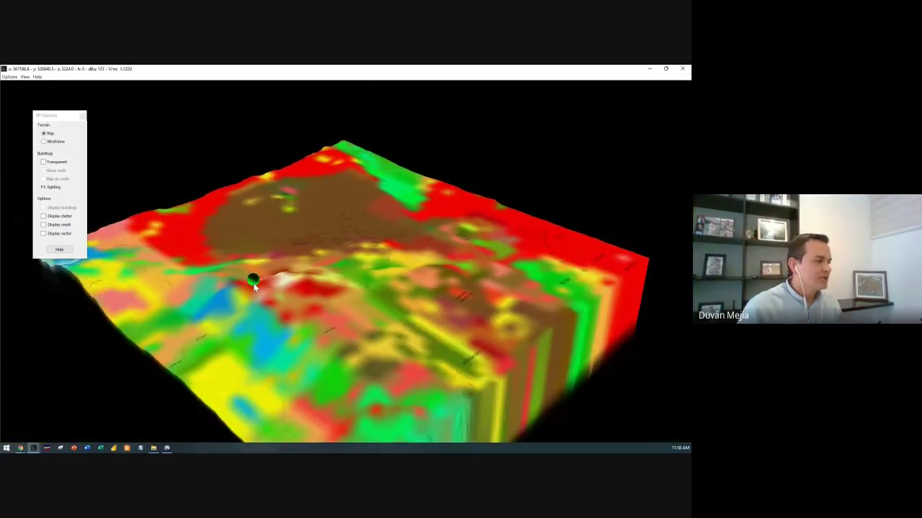
key("Right")
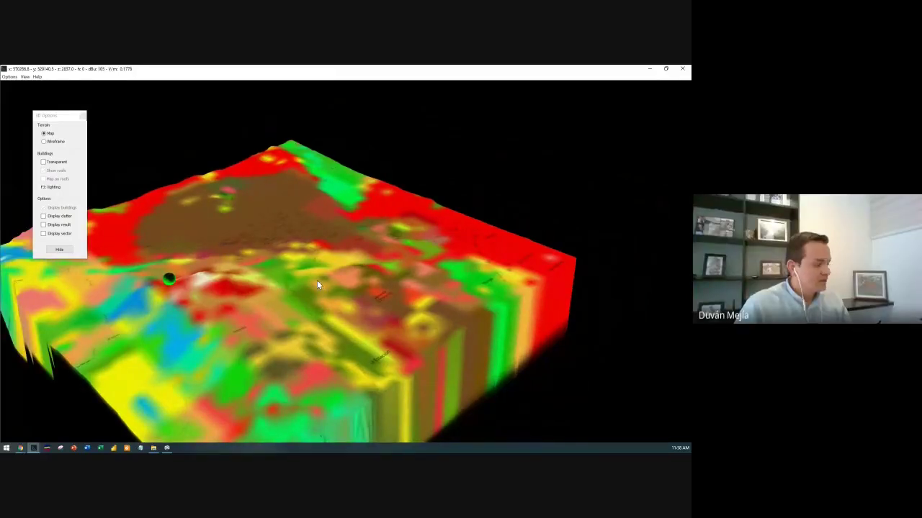
key("Left")
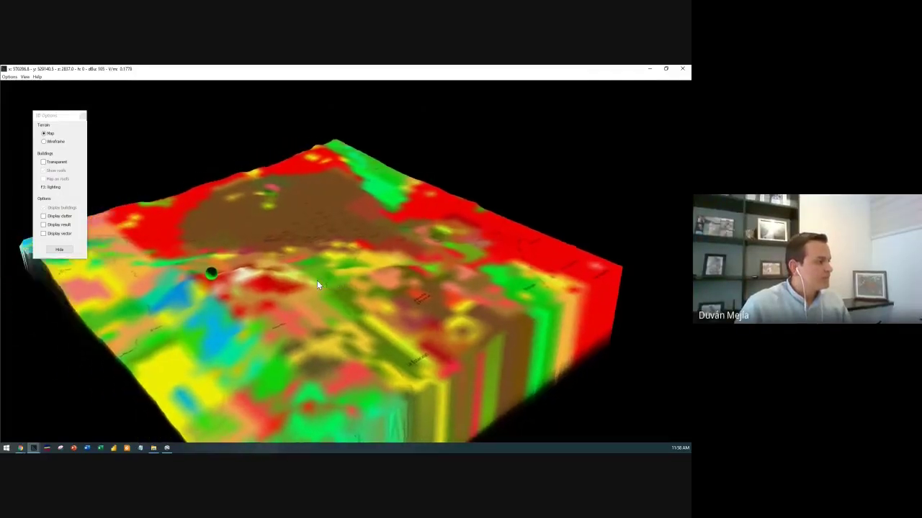
key("Right")
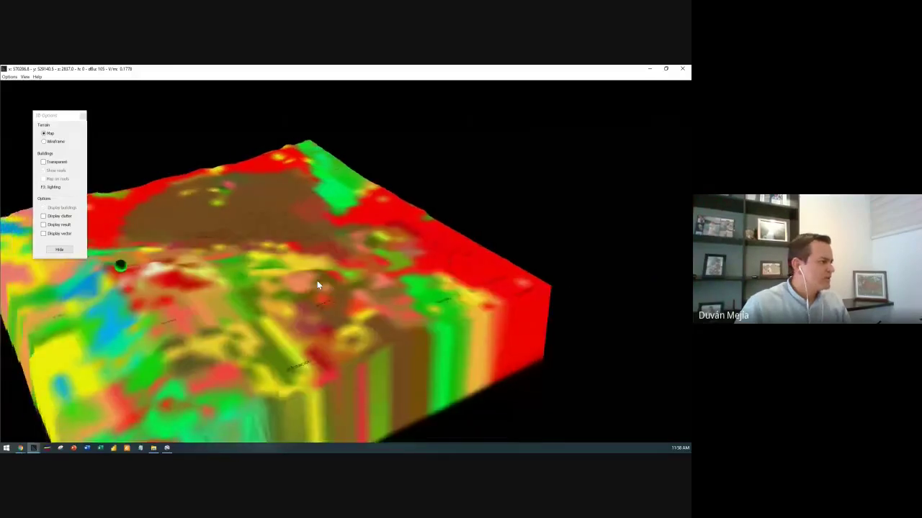
key("Left")
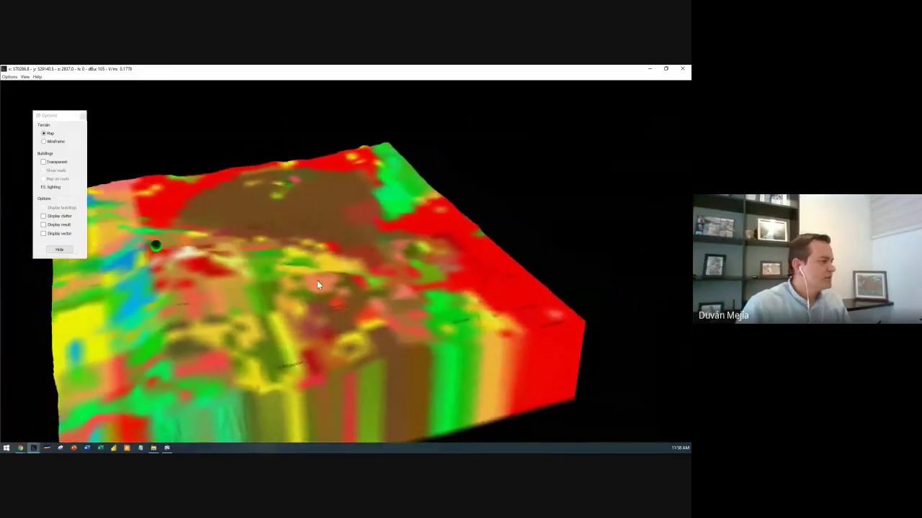
key("Right")
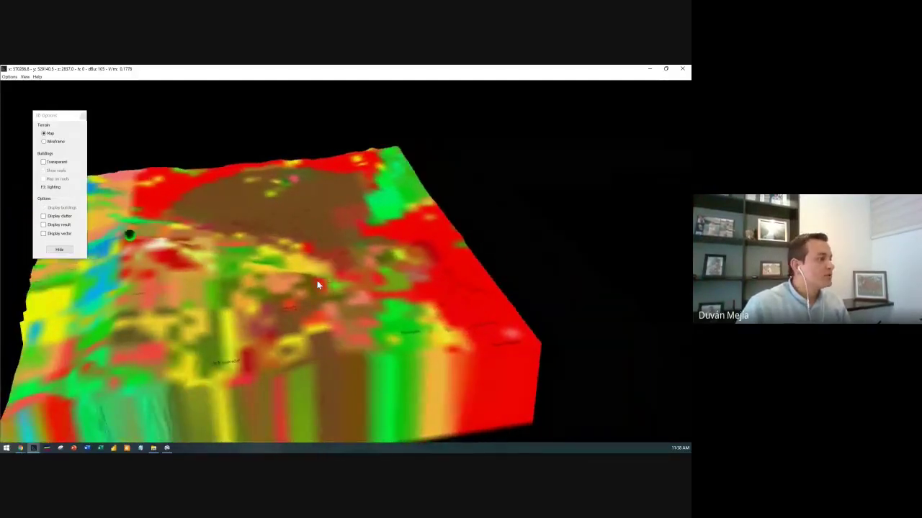
key("Right")
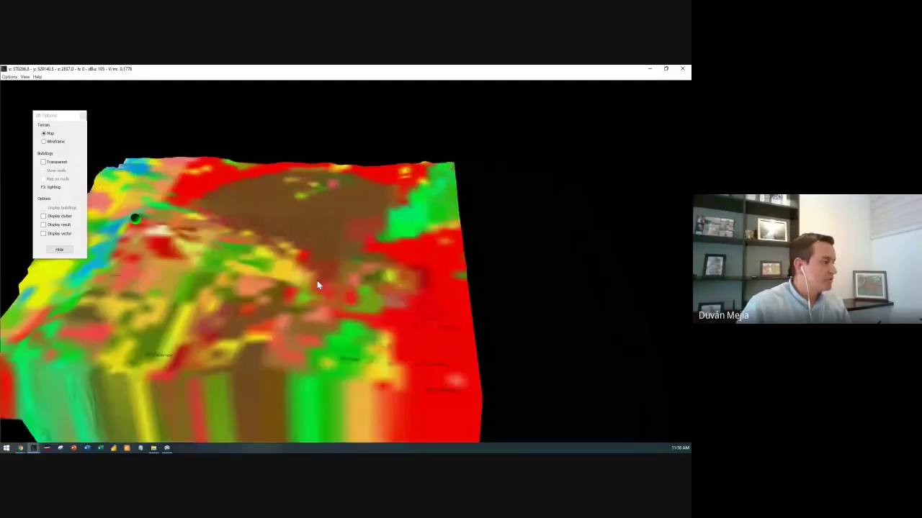
key("Right")
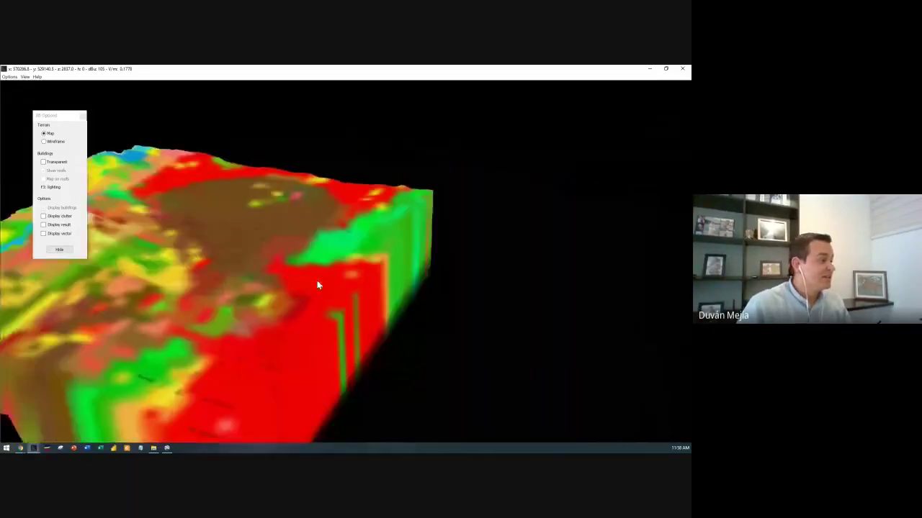
key("Left")
key("Left")
key("Left")
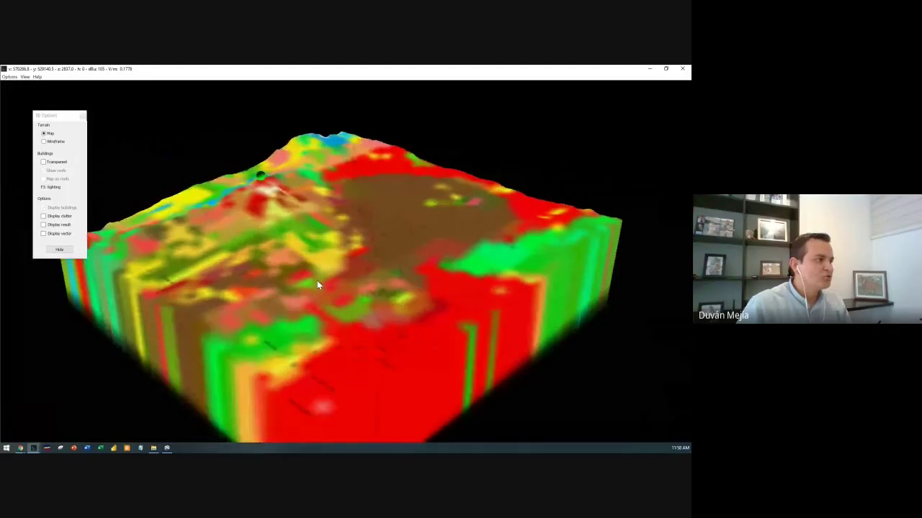
key("Up")
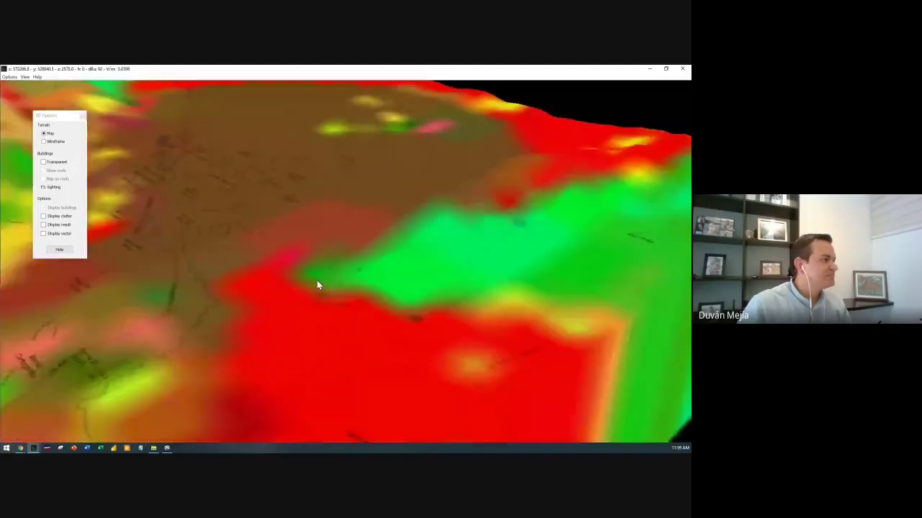
key("Down")
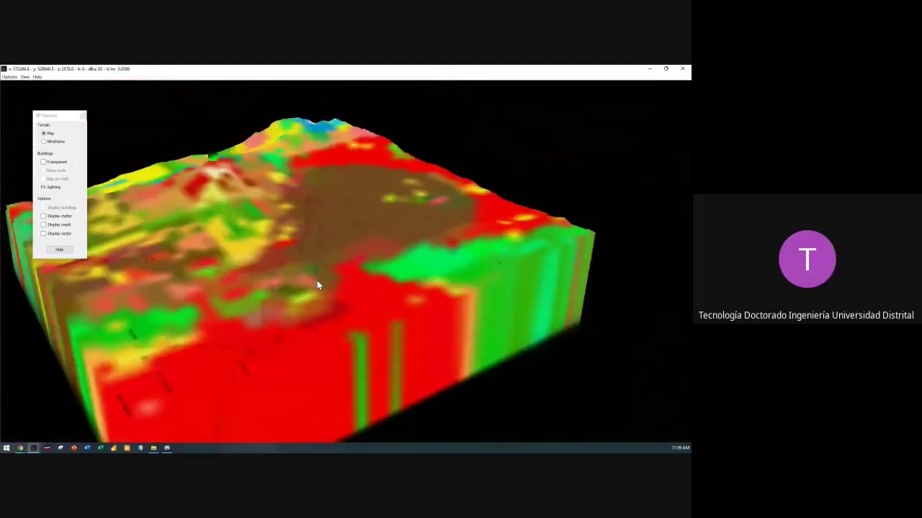
key("Up")
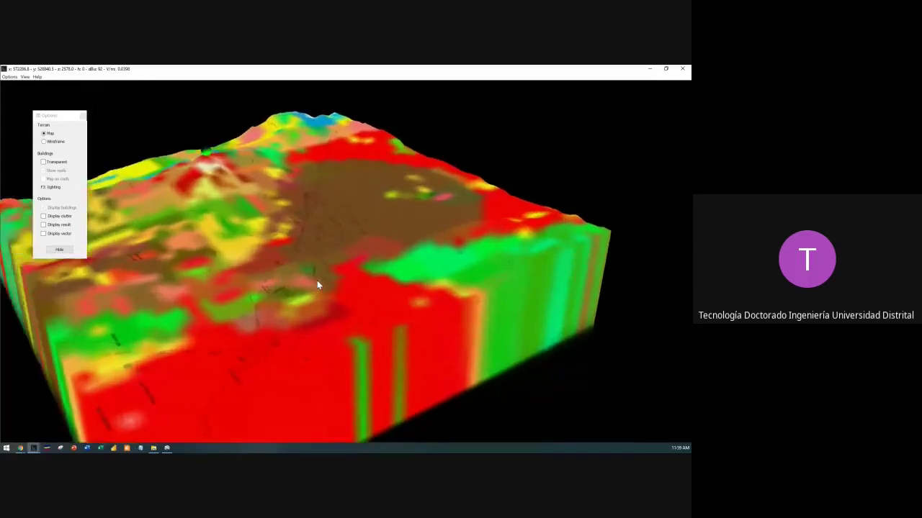
key("Up")
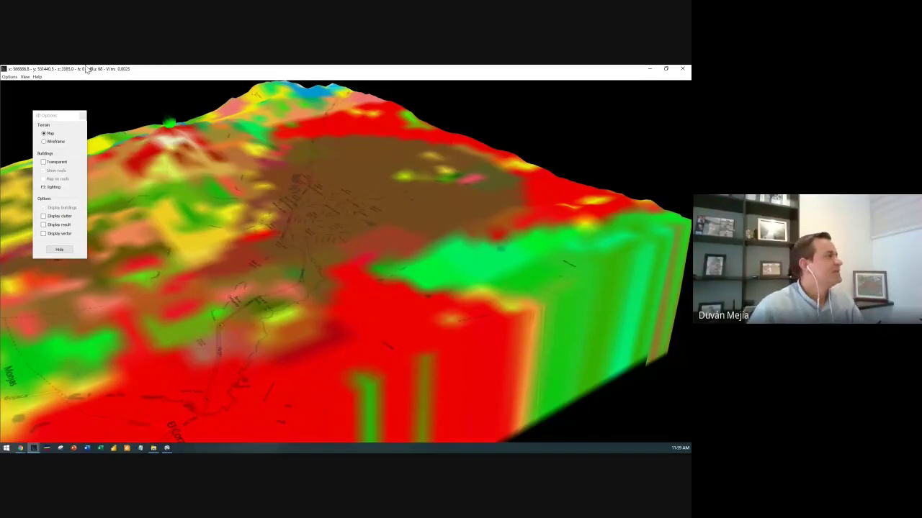
left_click(83, 115)
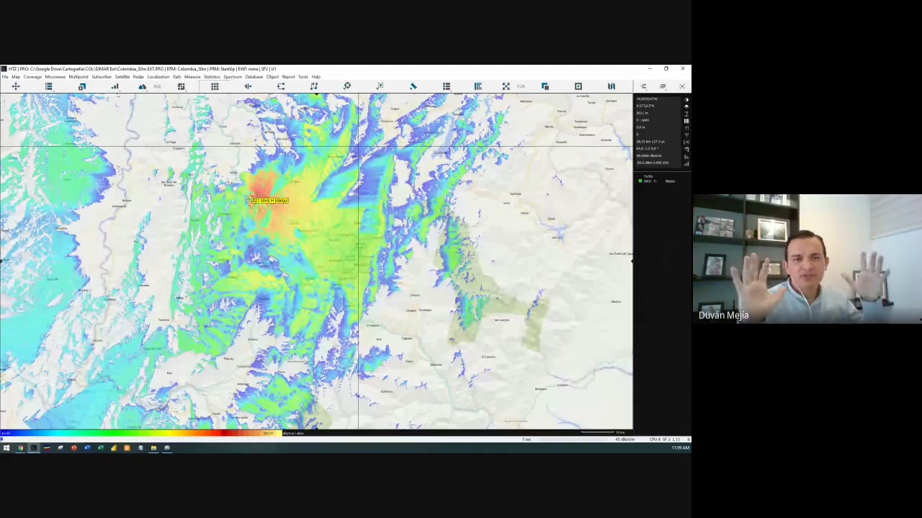